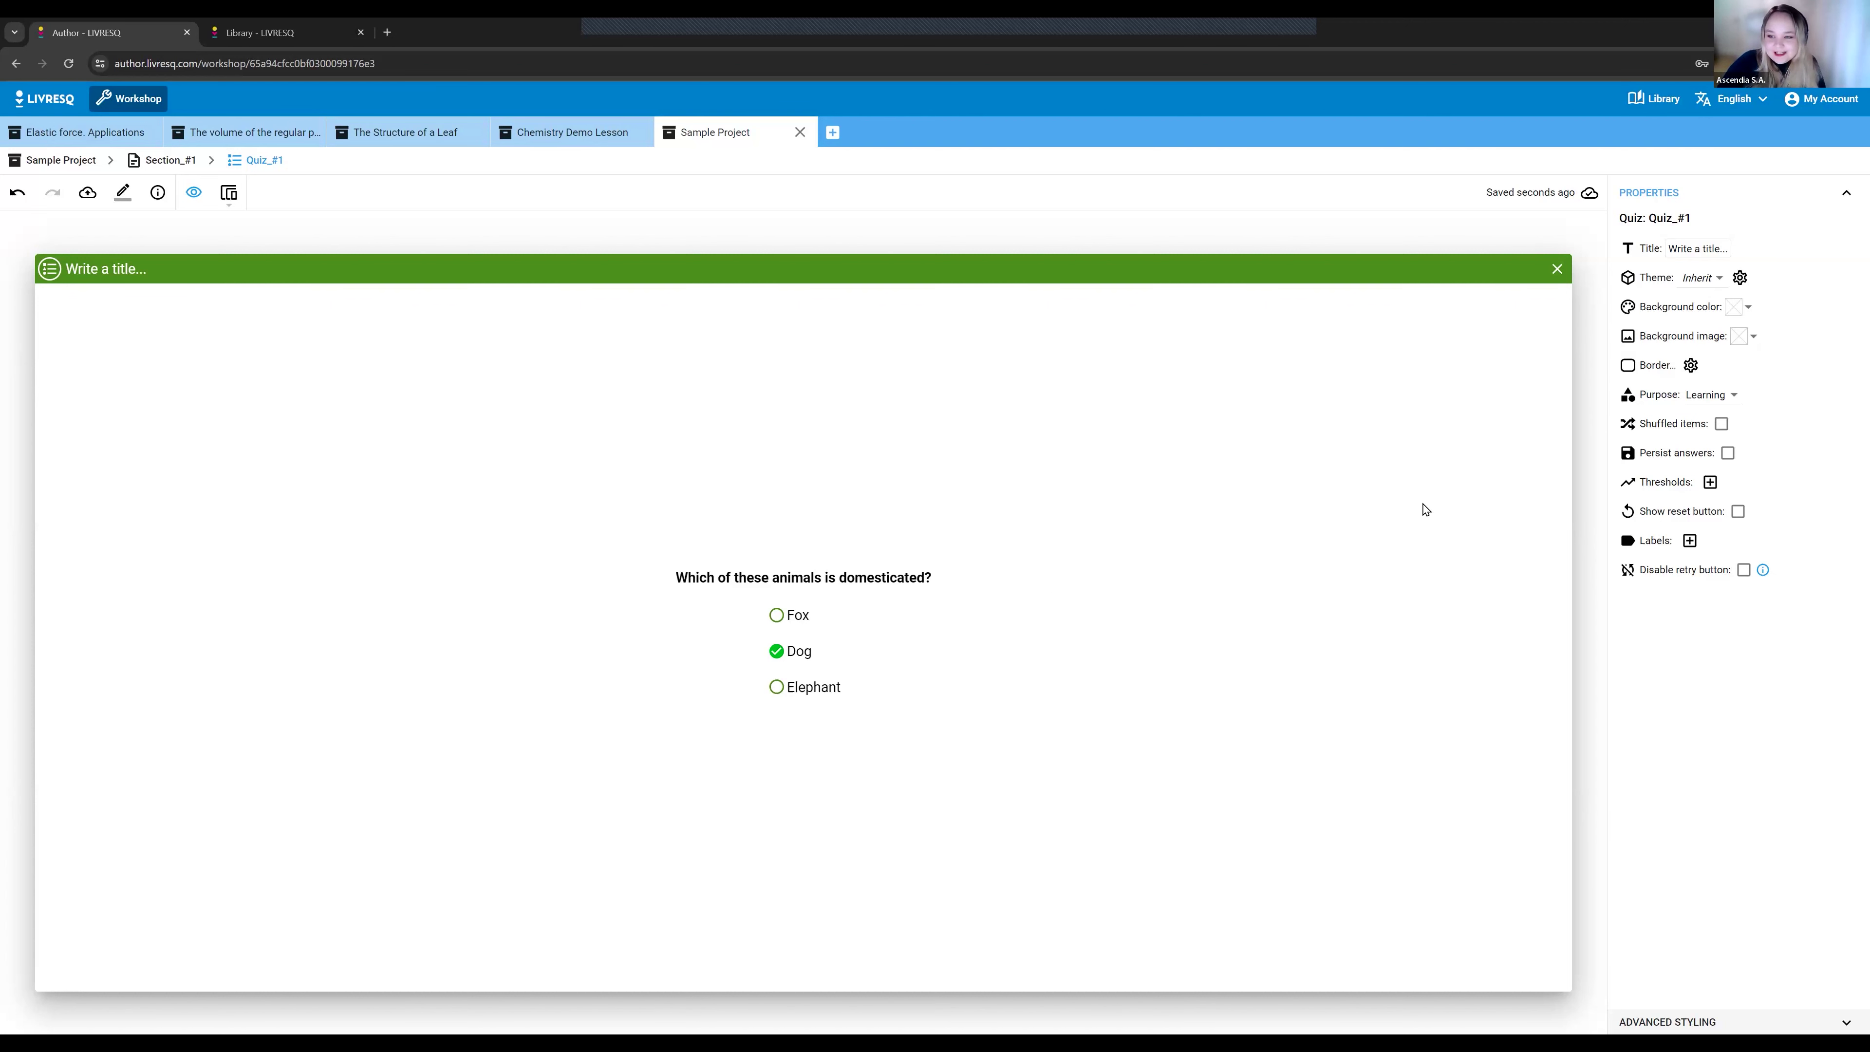
# - Return the quiz from preview to editing and set its purpose to Survey
pyautogui.click(1712, 394)
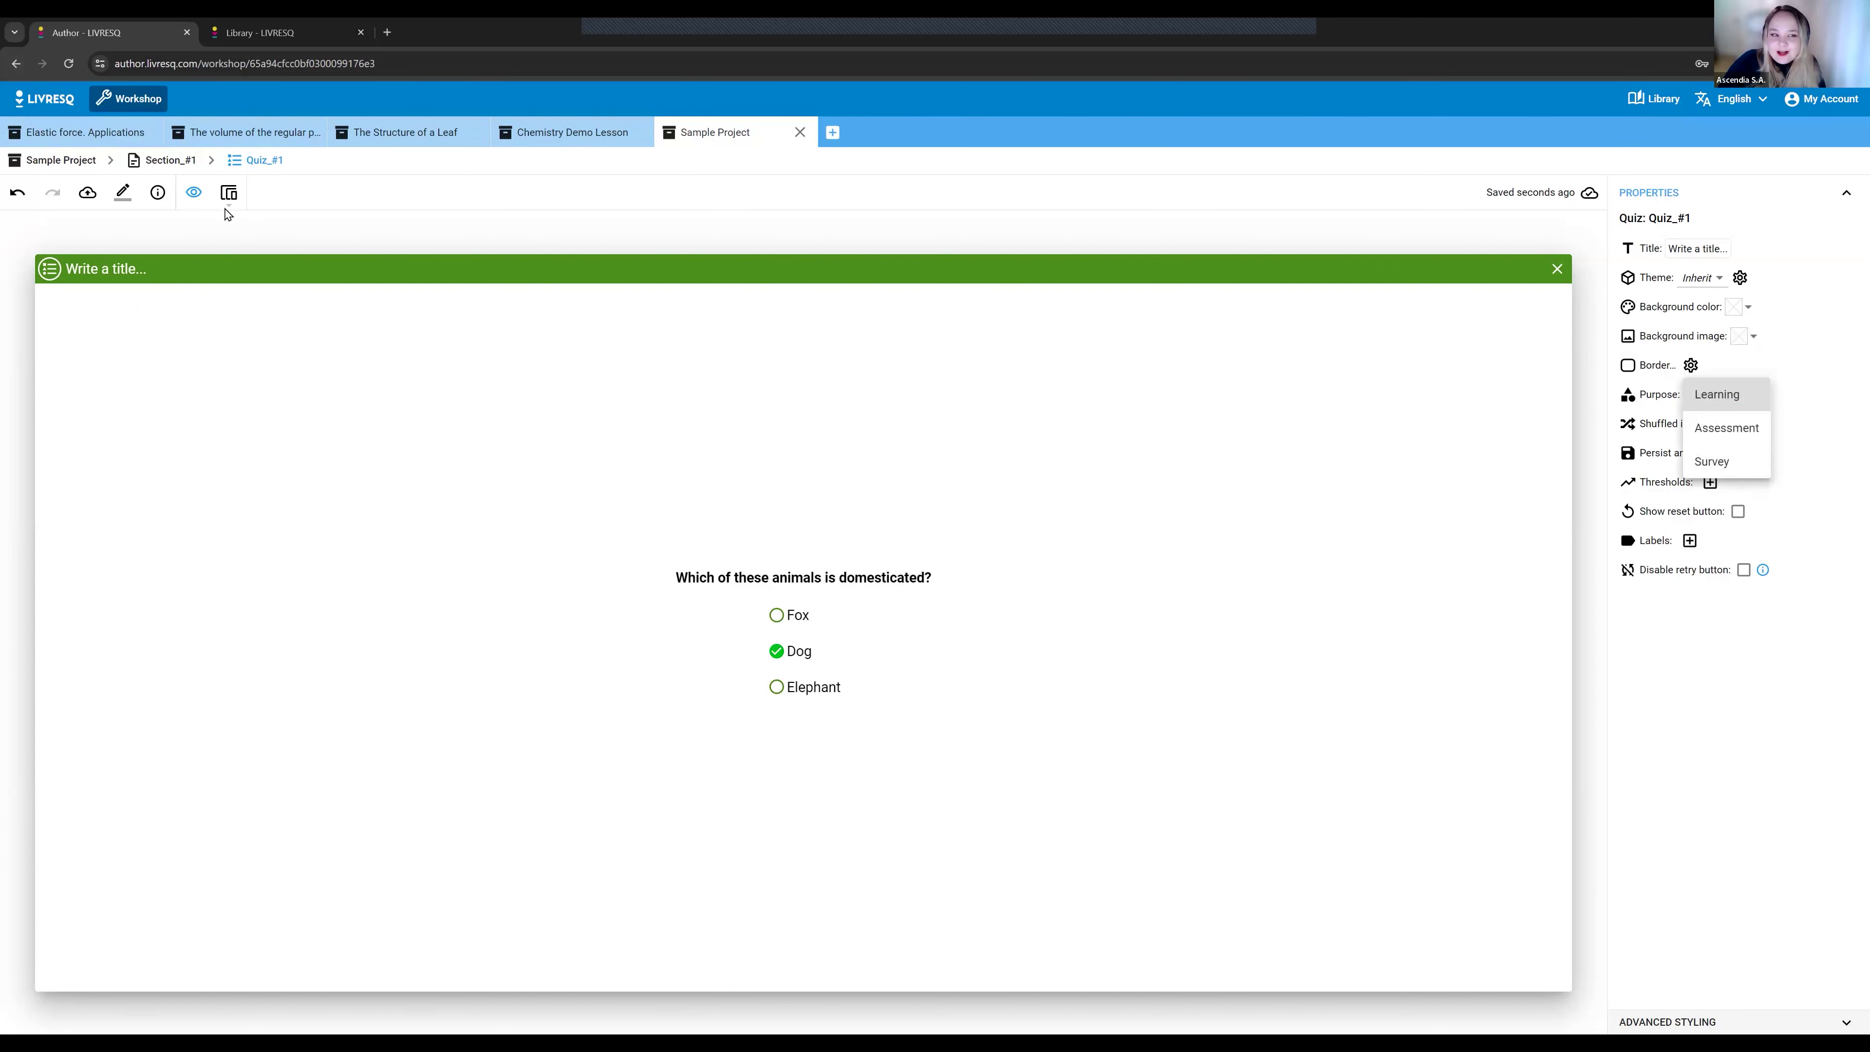
pyautogui.click(194, 193)
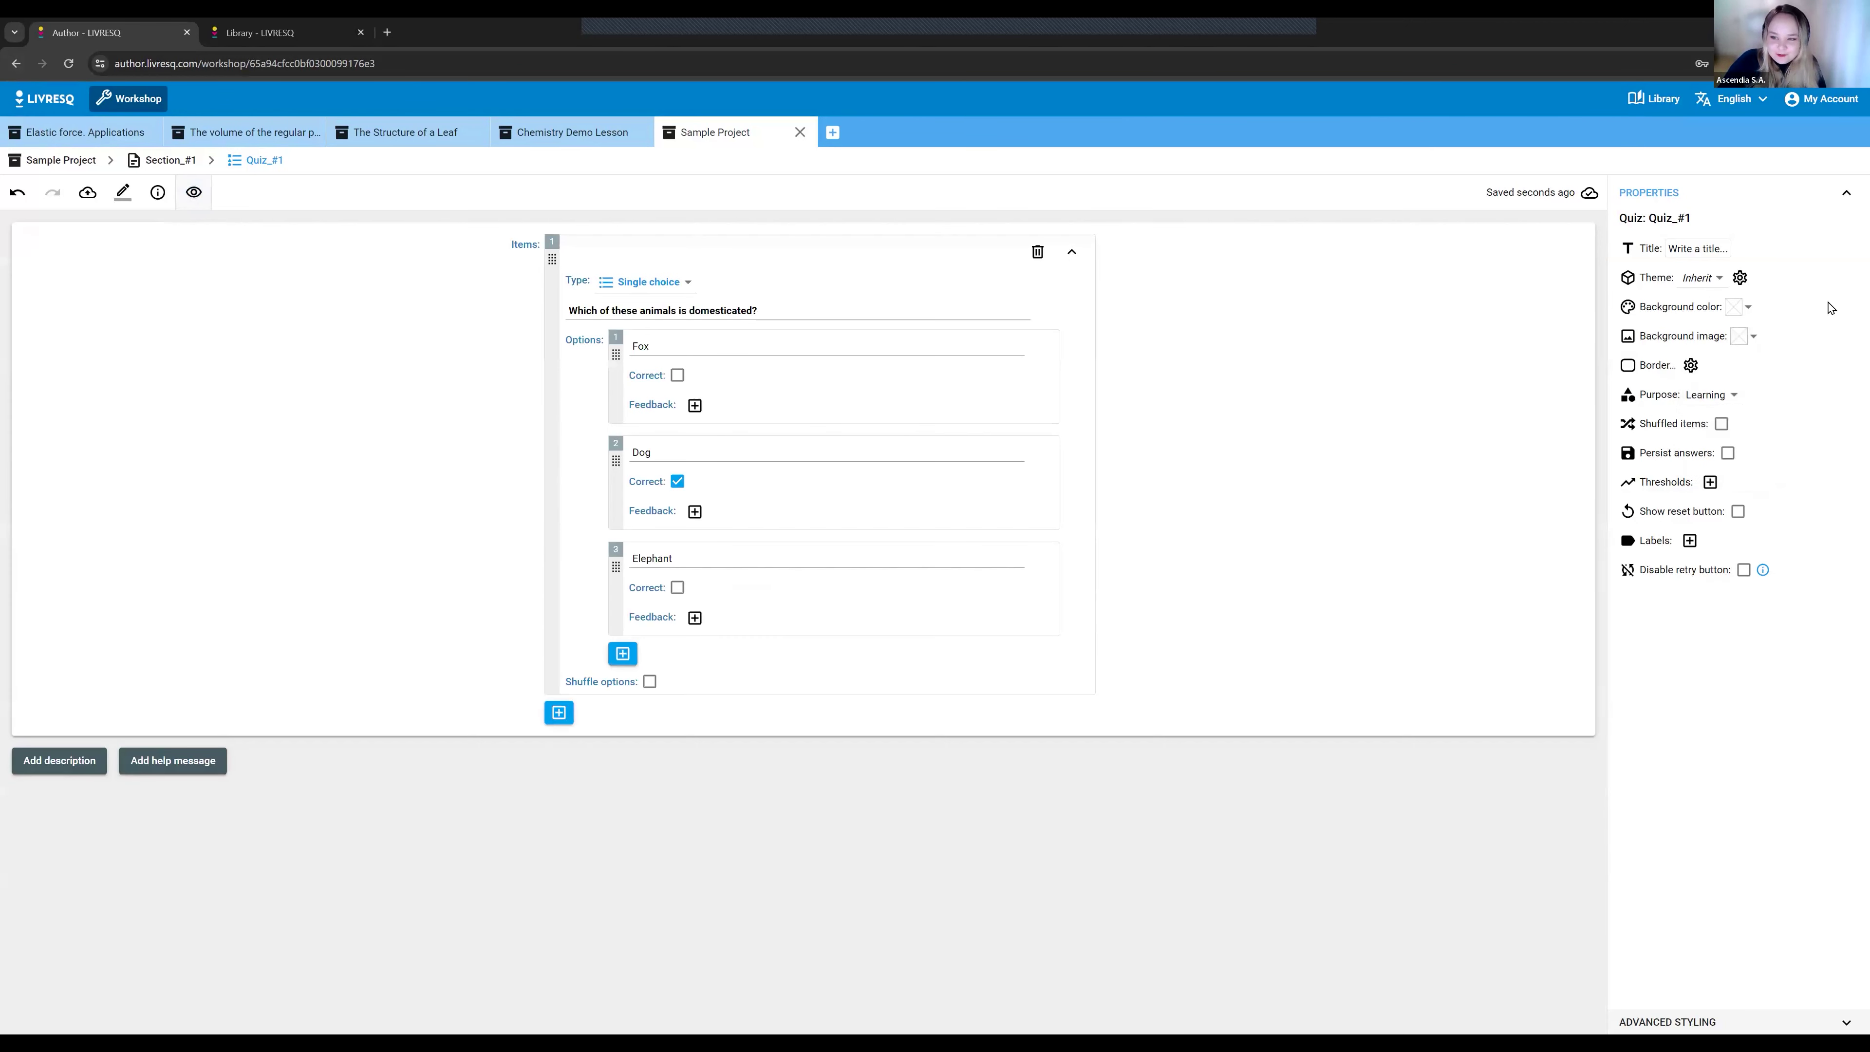
pyautogui.click(1723, 395)
pyautogui.click(1720, 462)
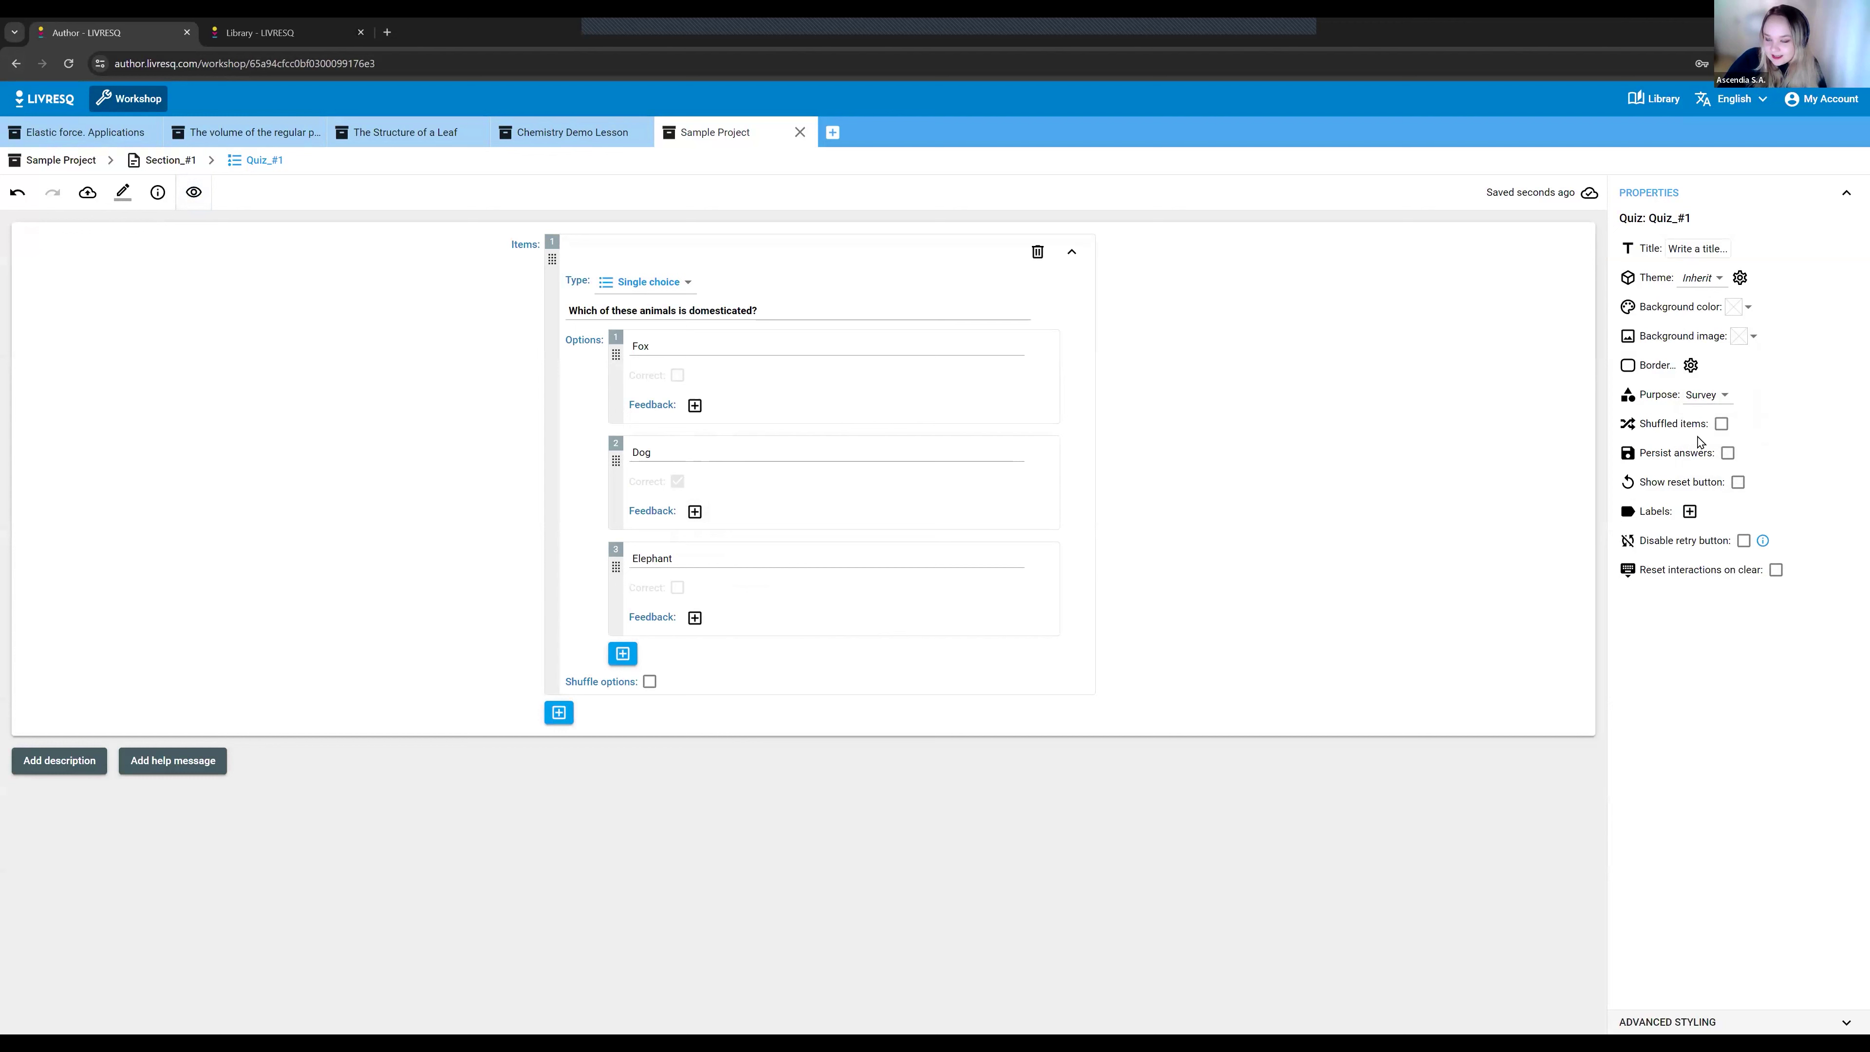
# - Set the quiz's purpose to Assessment and enable the solve button
pyautogui.click(1705, 395)
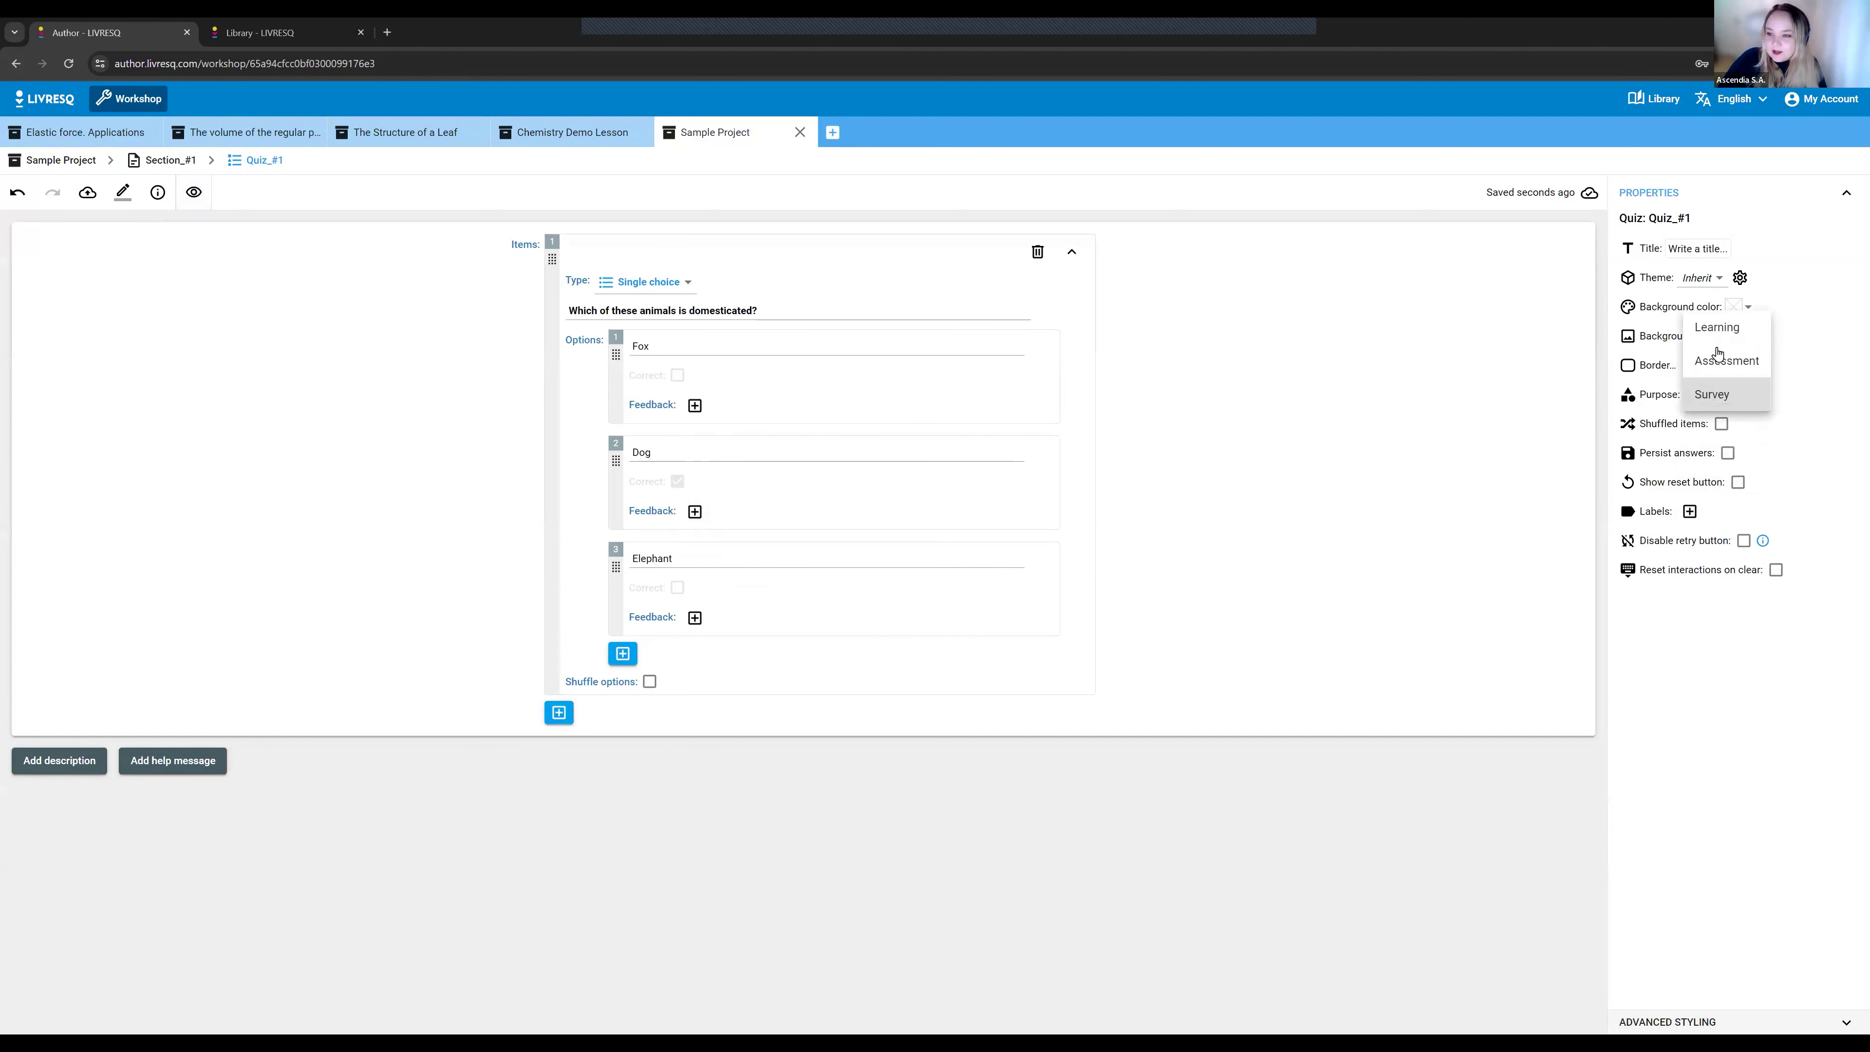
pyautogui.click(1718, 377)
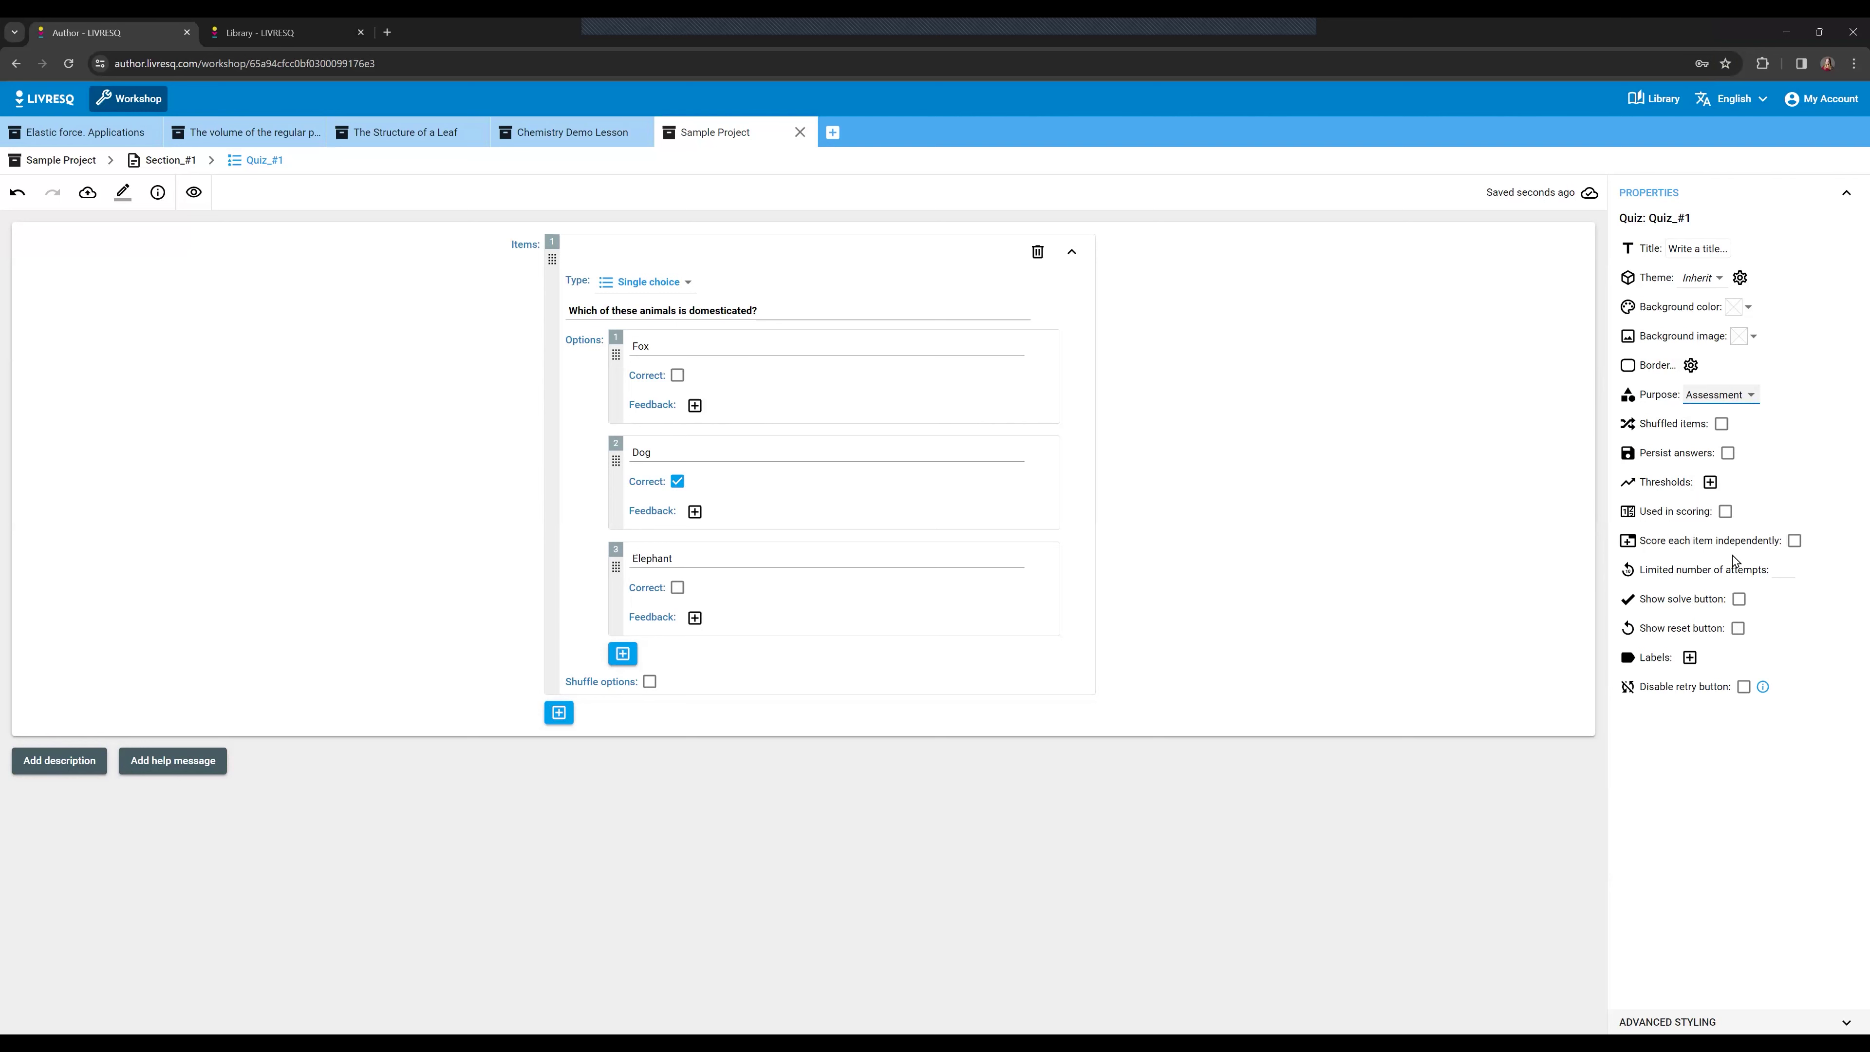
pyautogui.click(1739, 599)
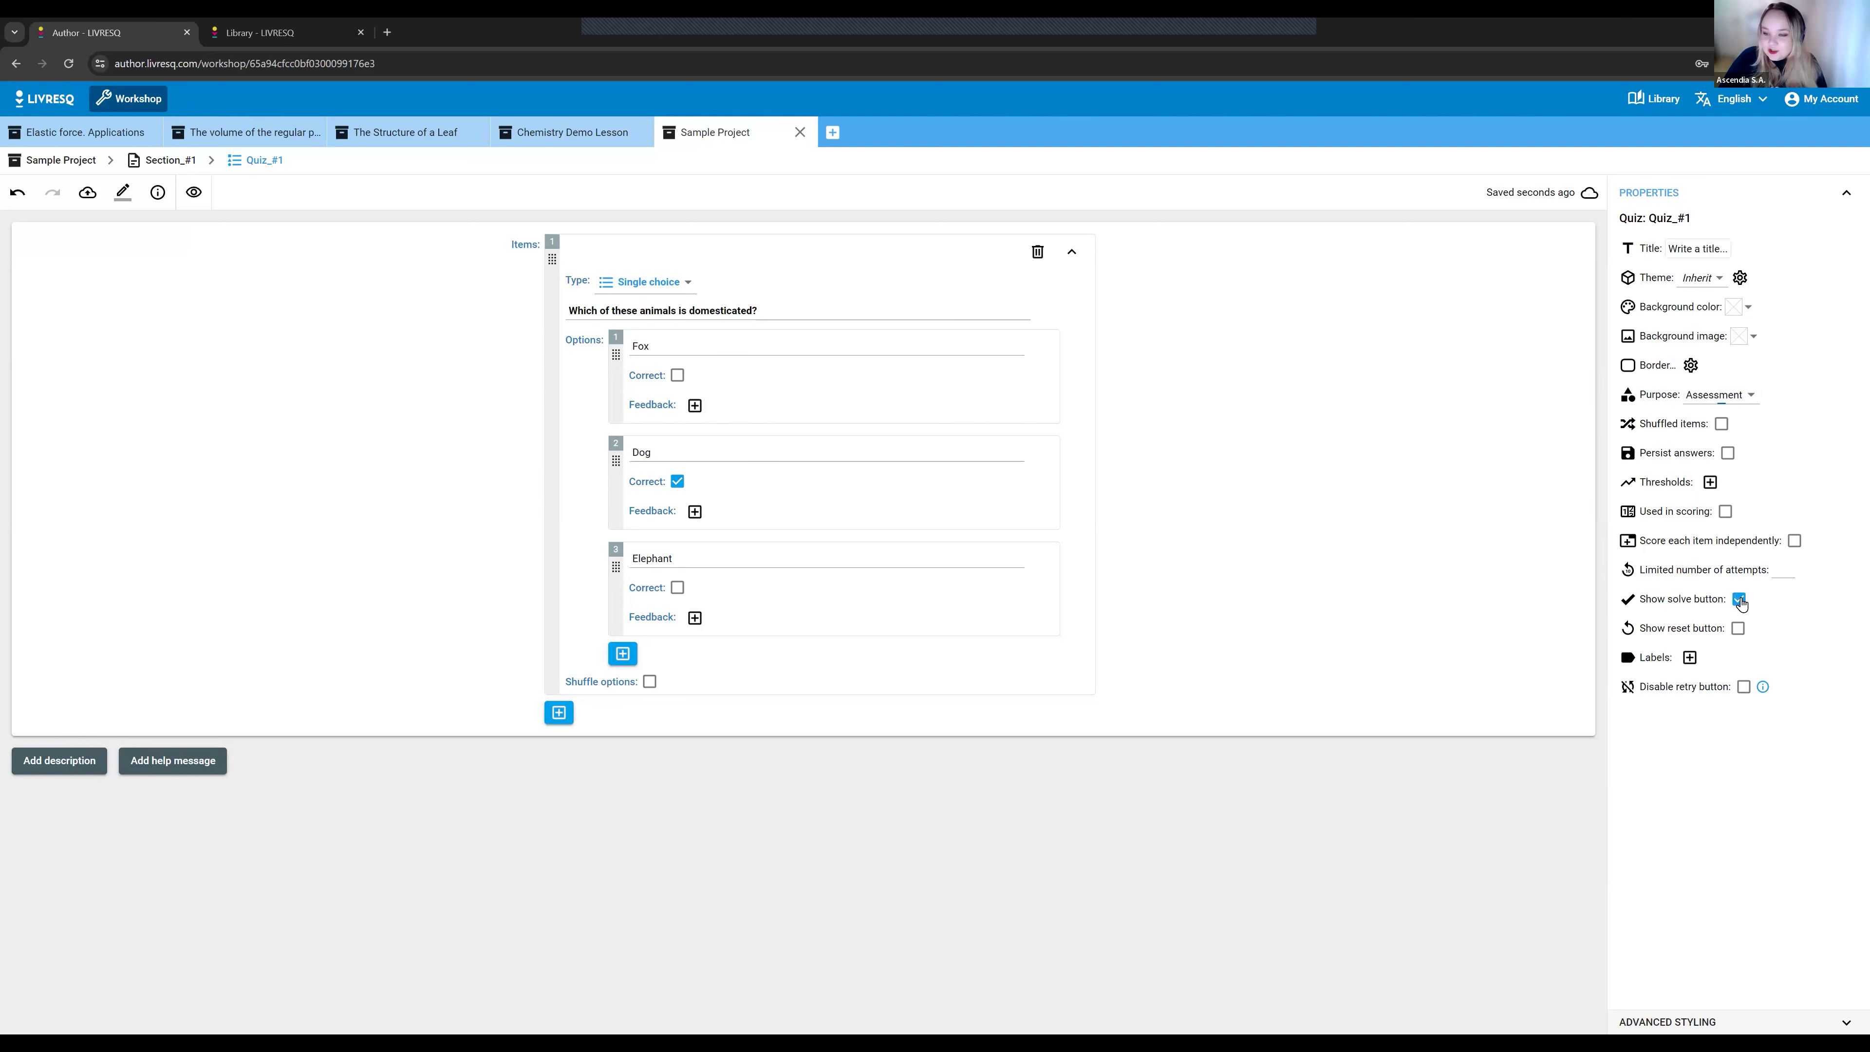
# - Test the quiz in preview by verifying the answer Elephant and revealing the correct answer, and return to editing
pyautogui.click(194, 192)
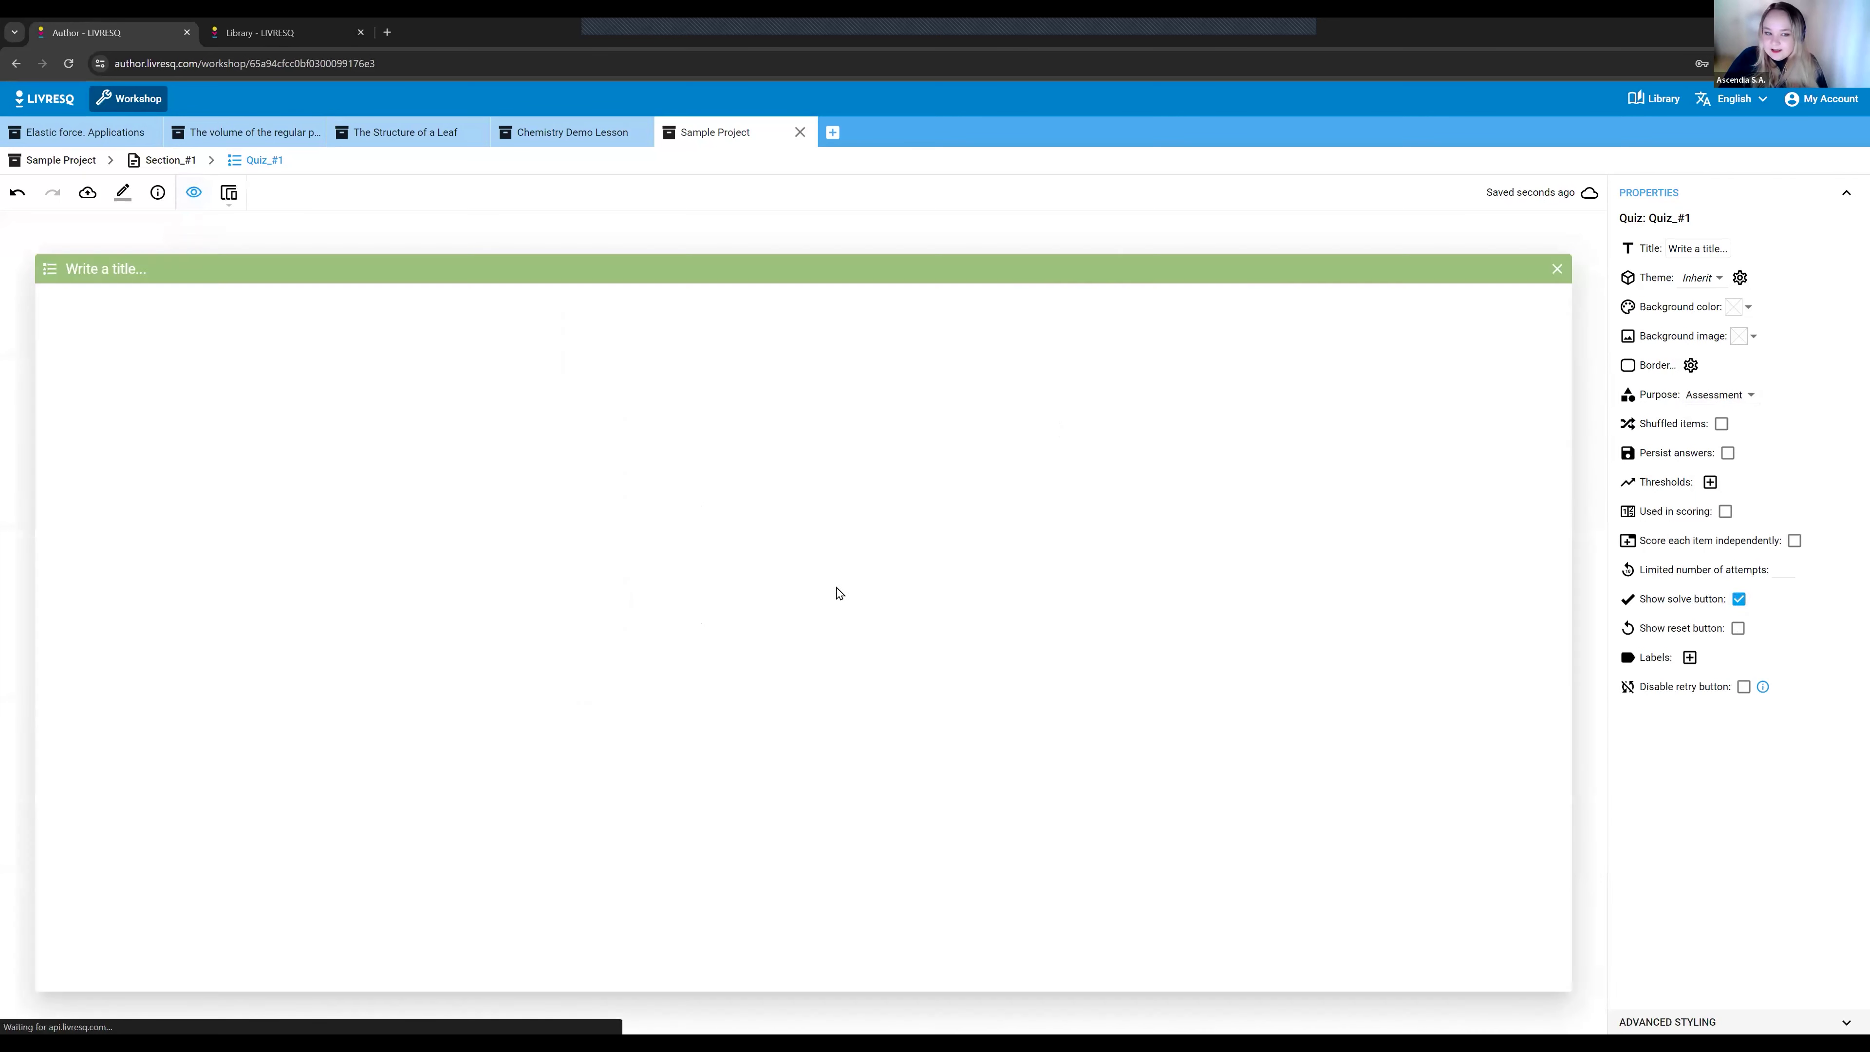
pyautogui.click(812, 670)
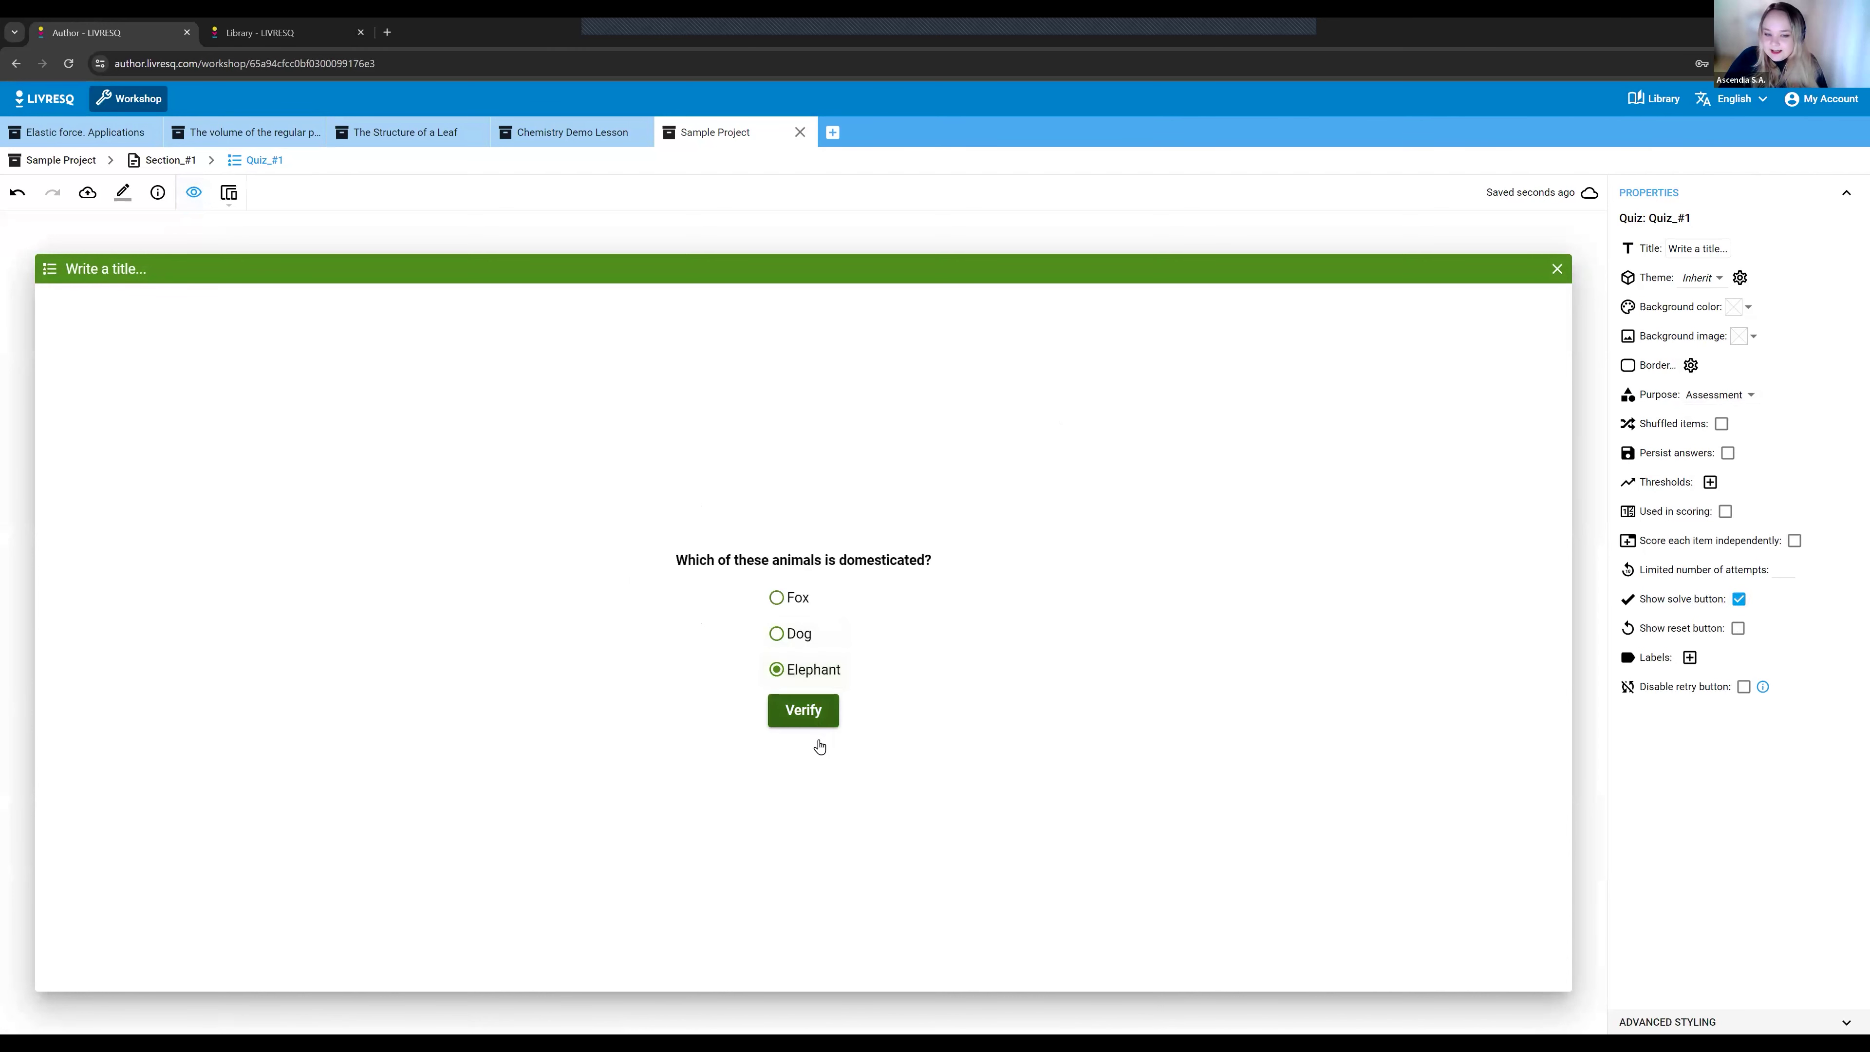
pyautogui.click(805, 709)
pyautogui.click(727, 697)
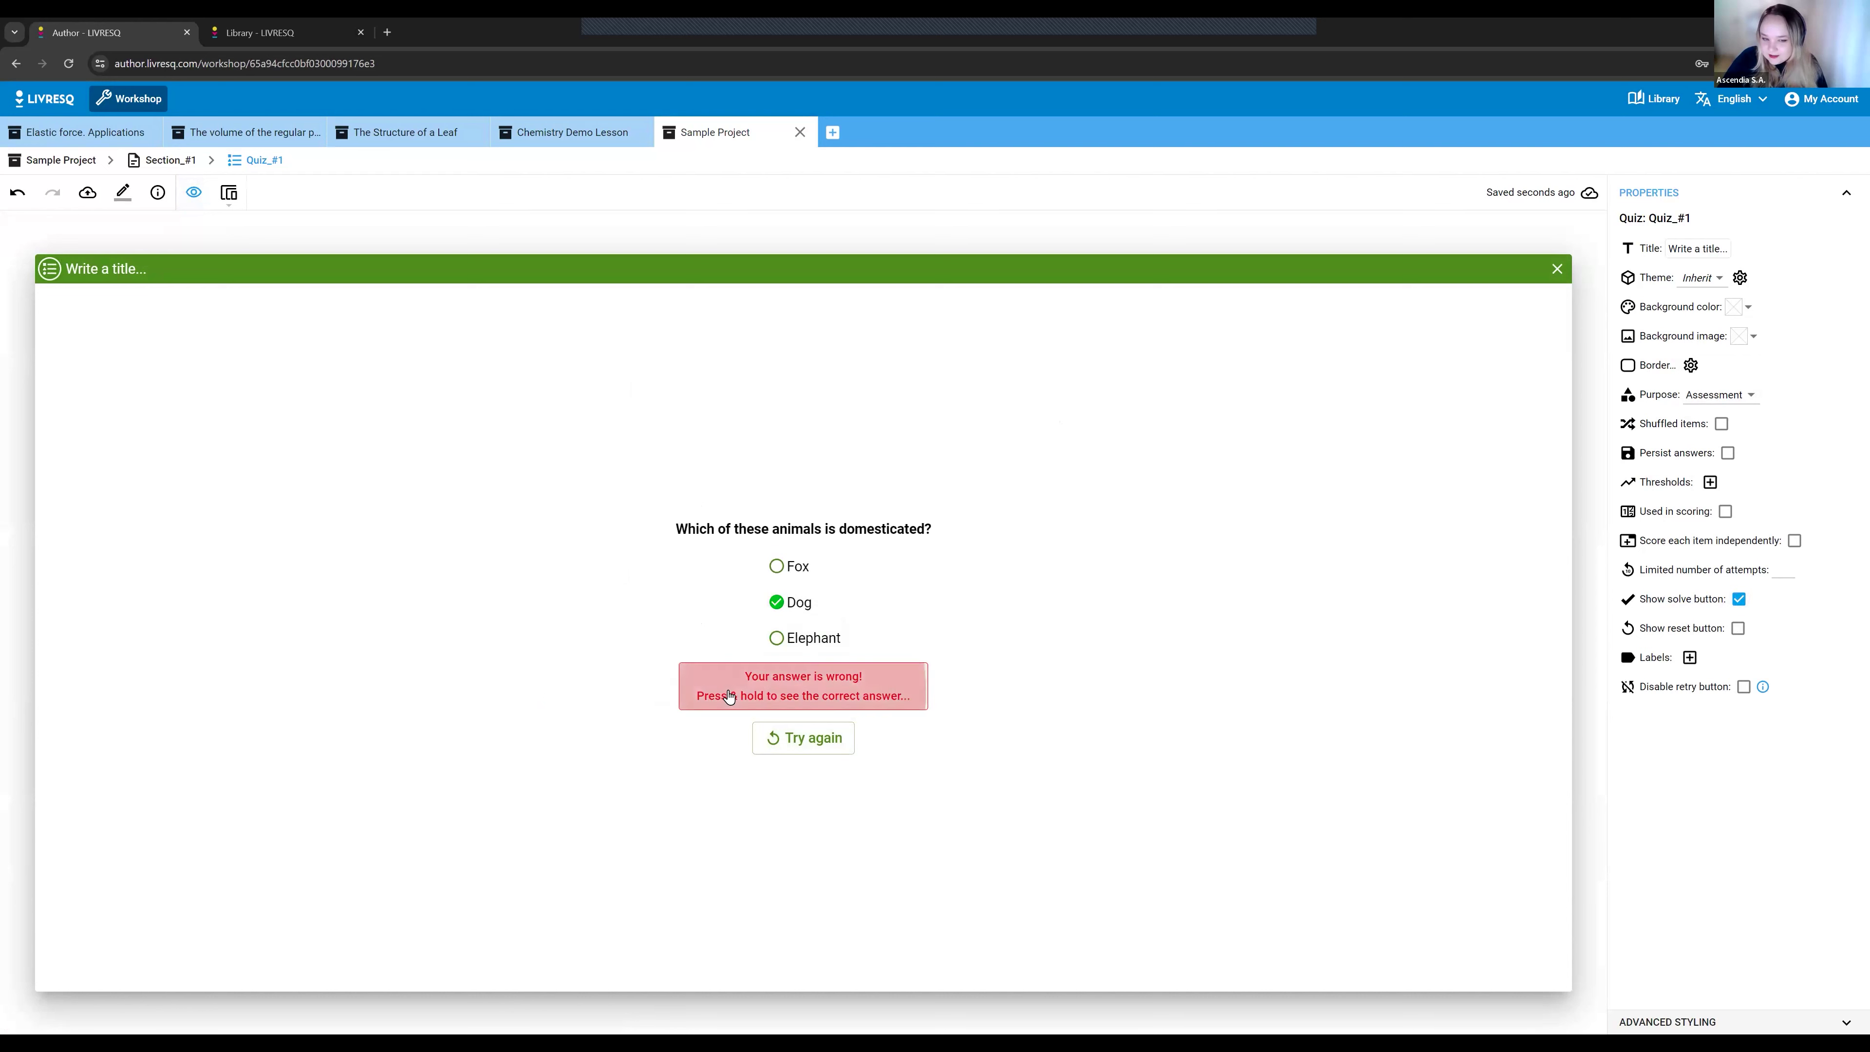
pyautogui.click(194, 192)
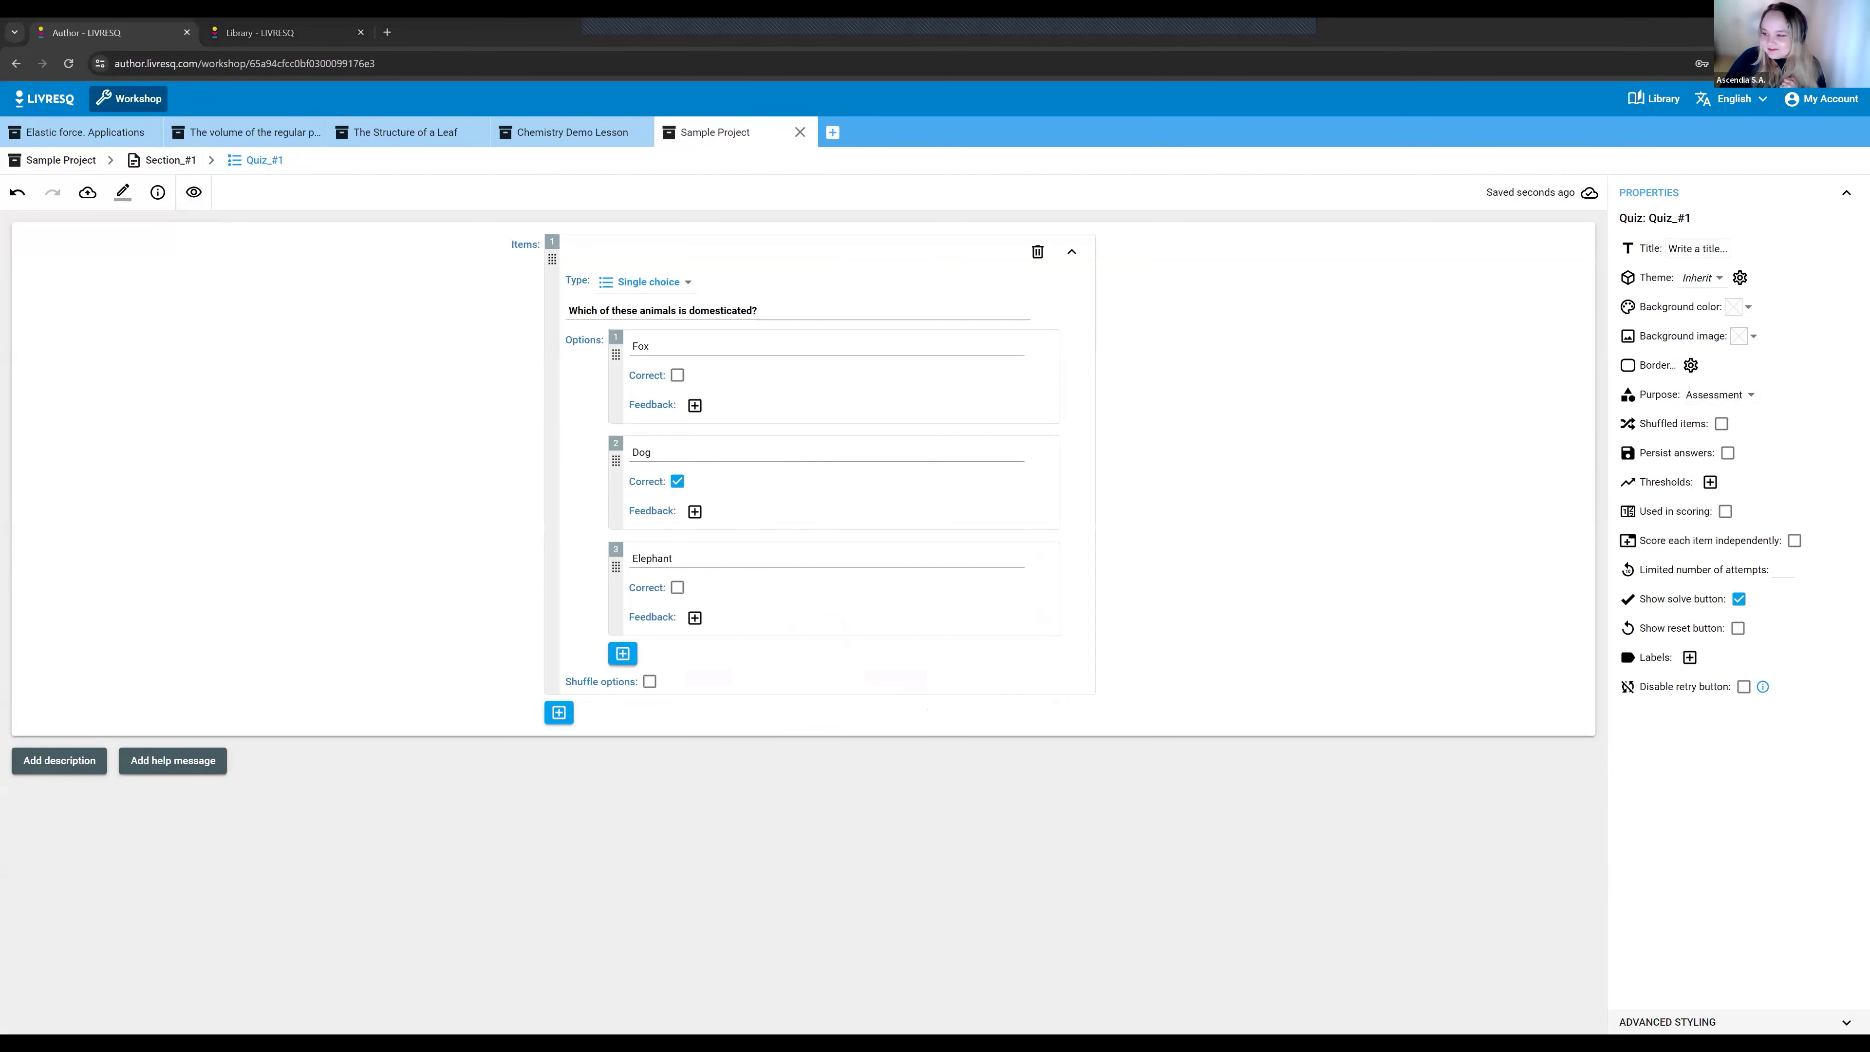
# - Look briefly at the Elastic force. Applications lesson, and go back to Section_#1 of the Sample Project
pyautogui.click(66, 132)
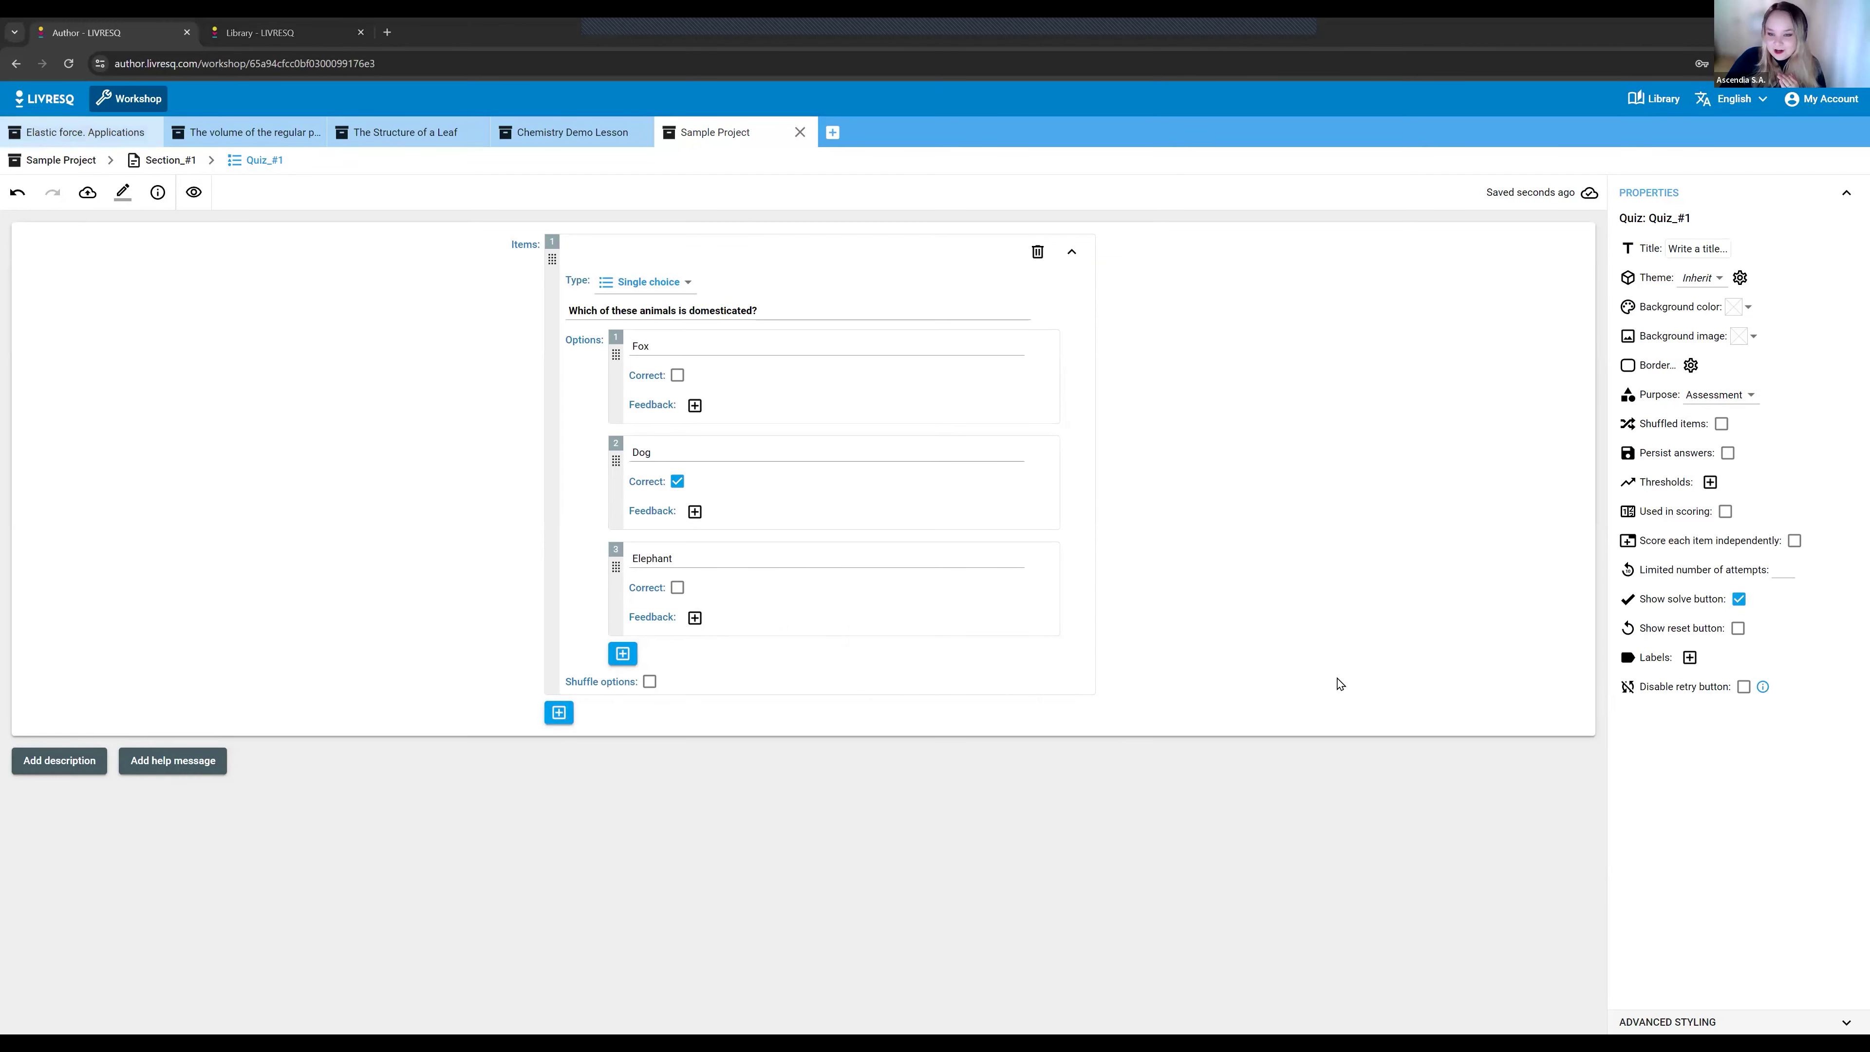
pyautogui.scroll(5, 844, 638)
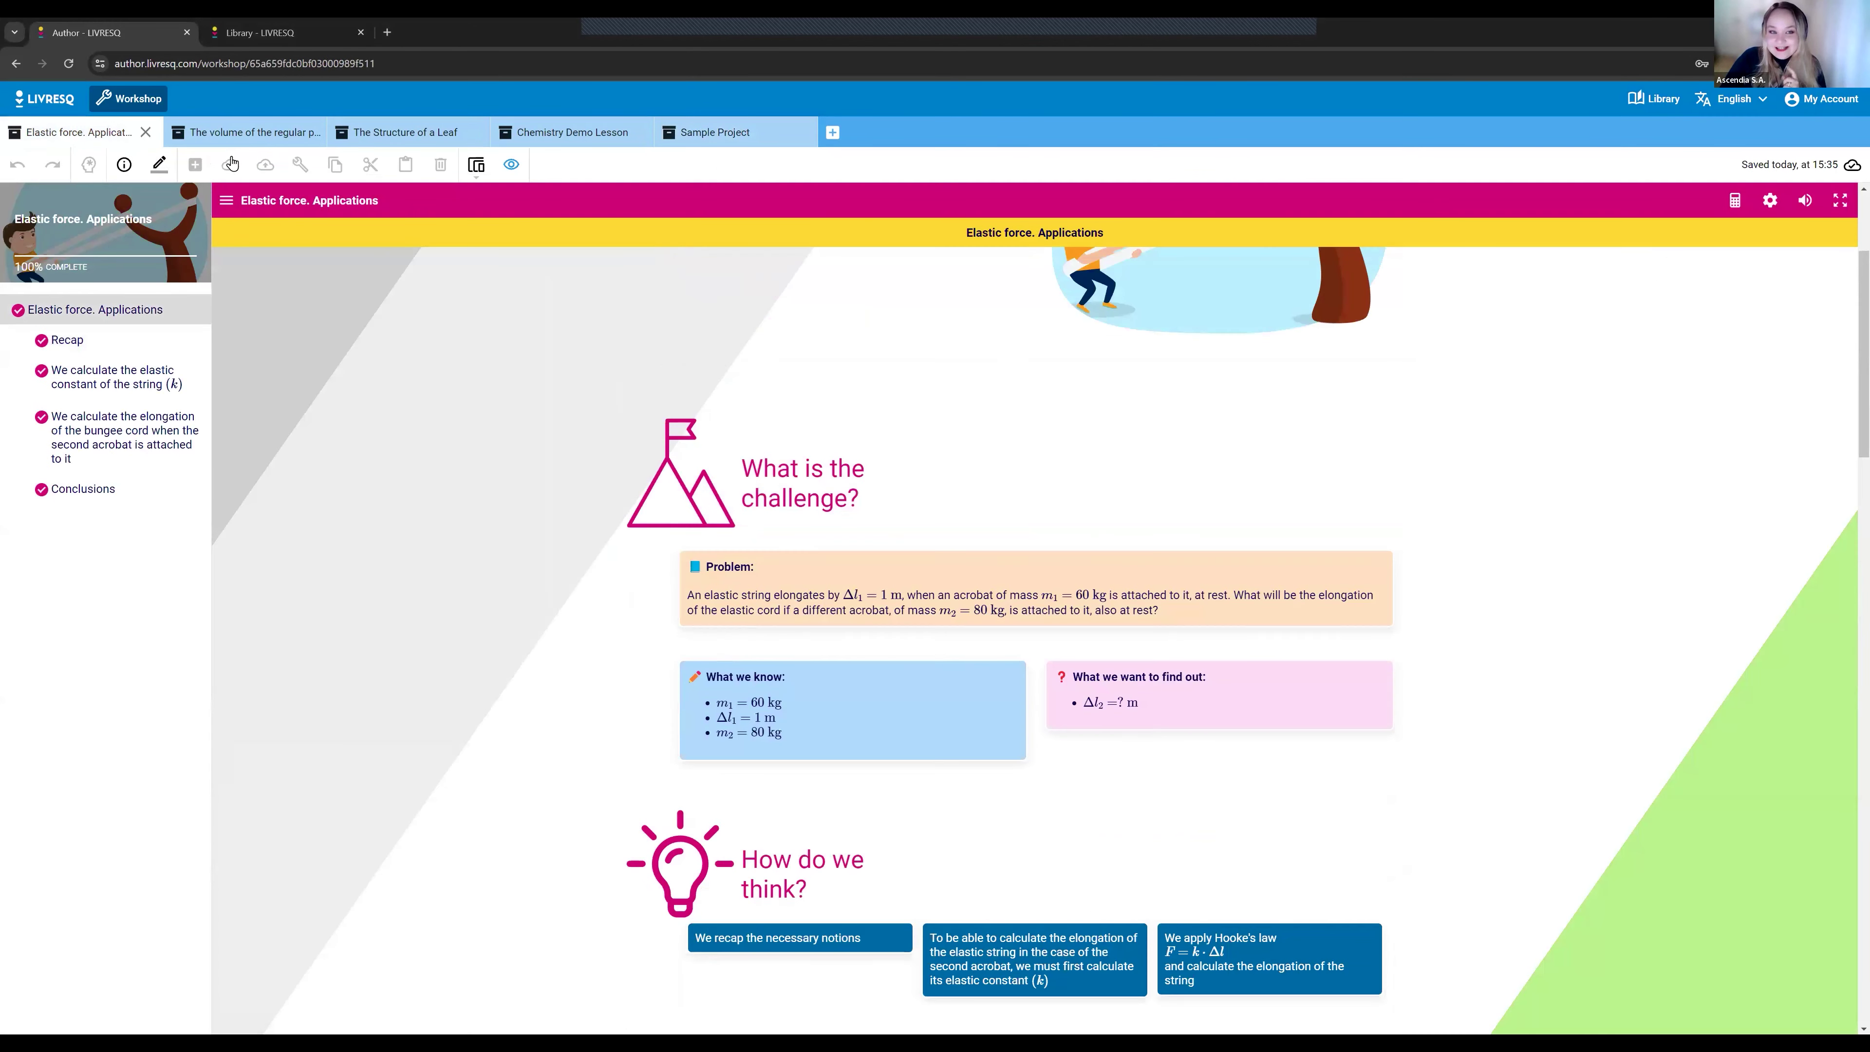
pyautogui.click(737, 140)
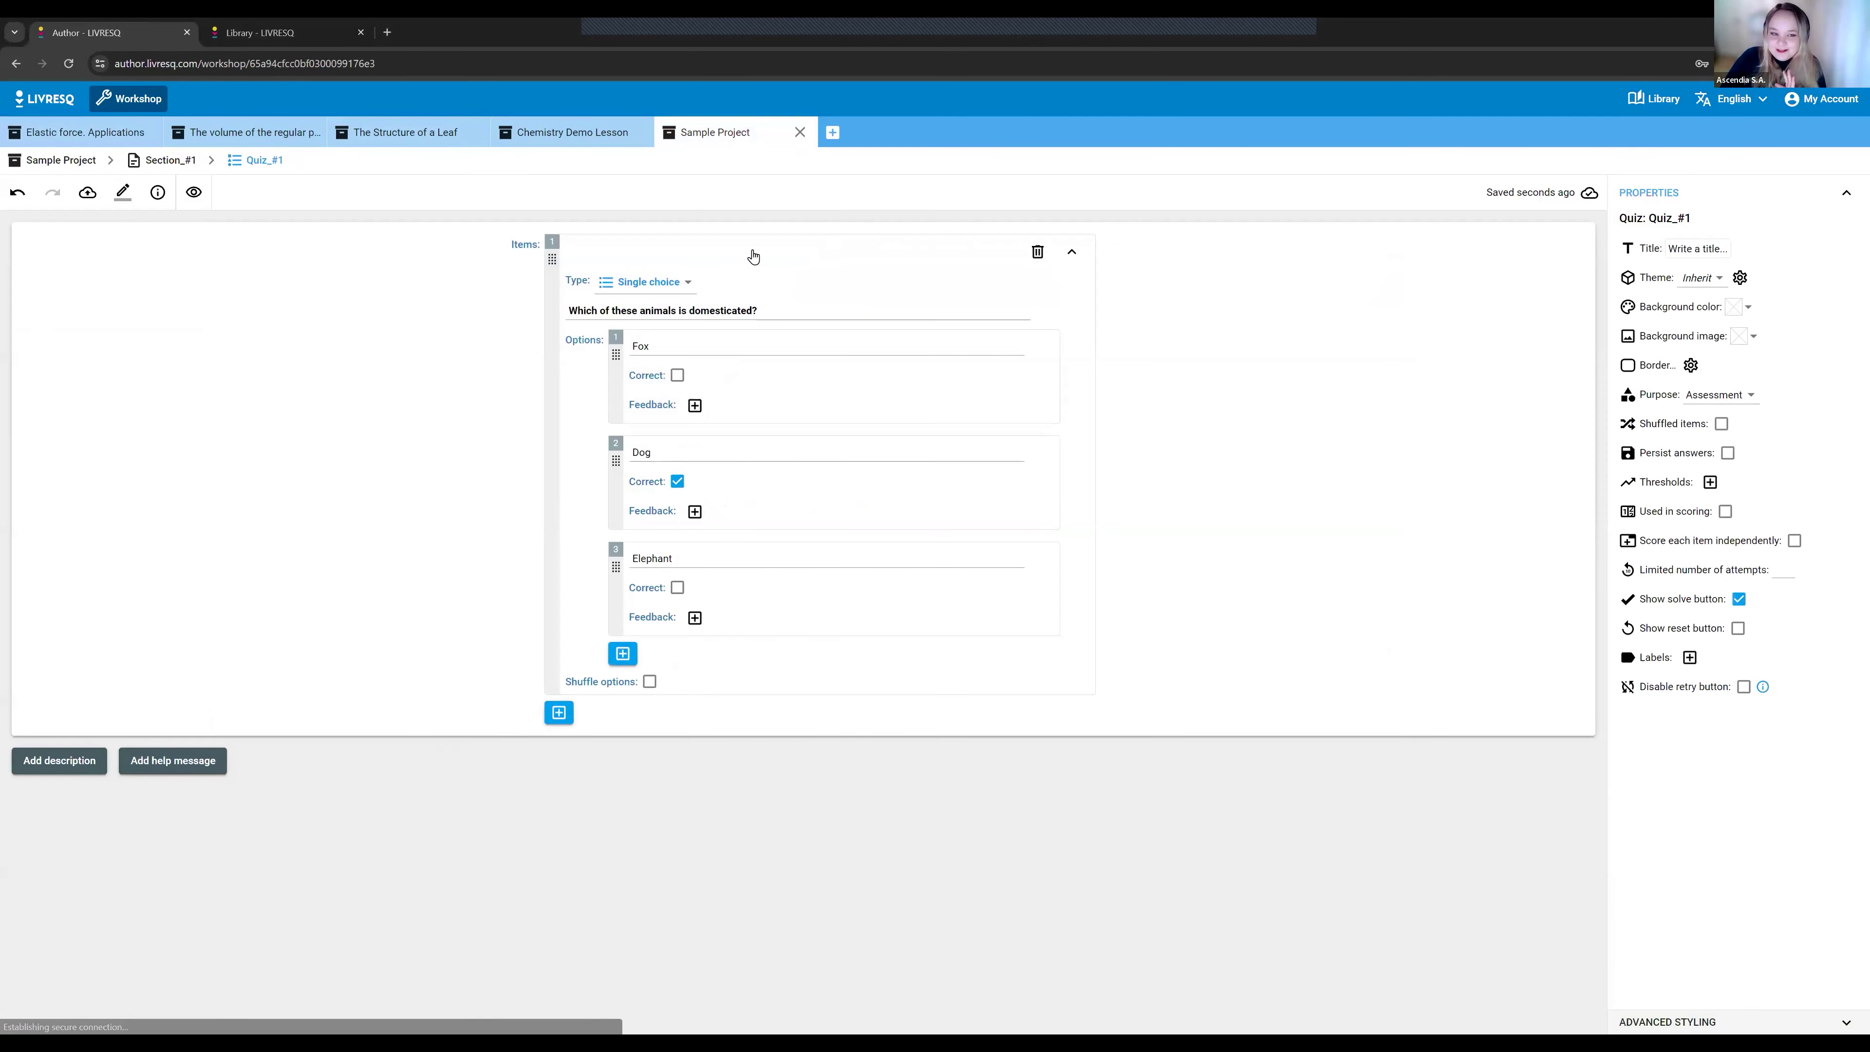
pyautogui.click(170, 160)
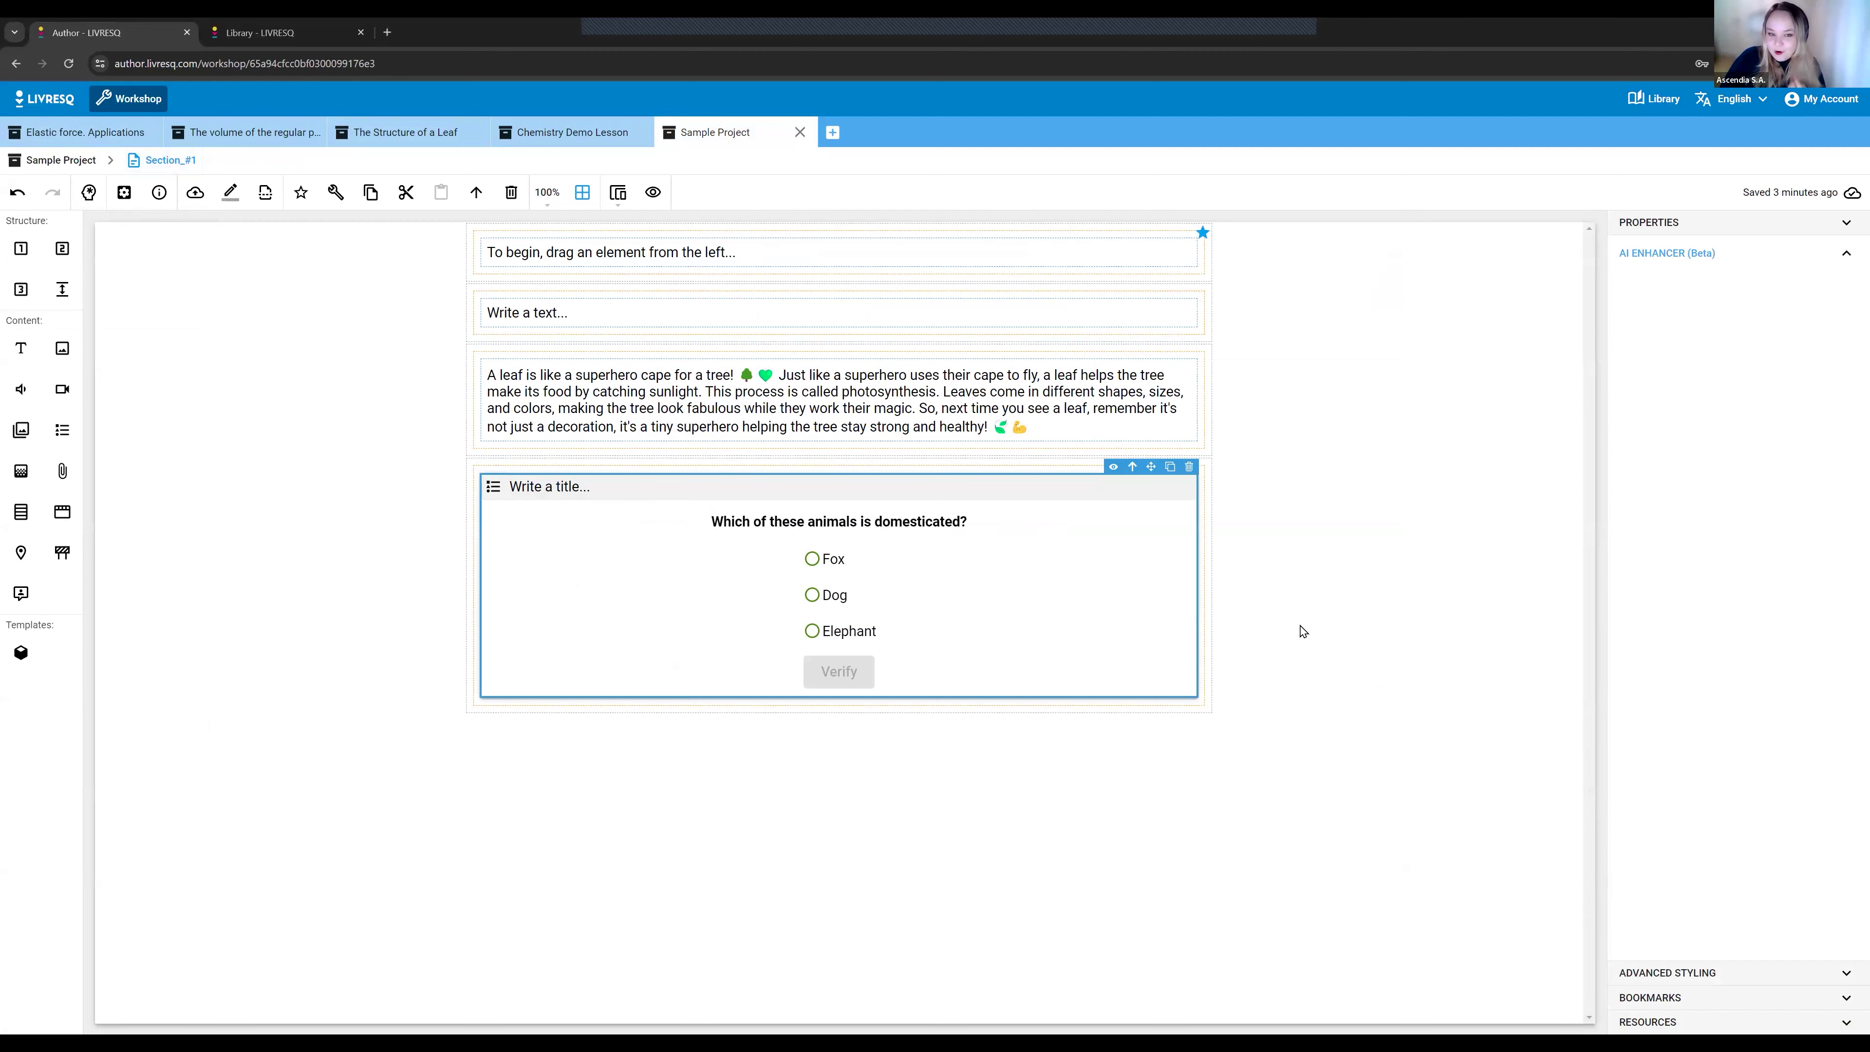
# - Look through the opening, challenge and reasoning parts of the Elastic force. Applications lesson
pyautogui.click(107, 133)
pyautogui.scroll(-10, 1394, 687)
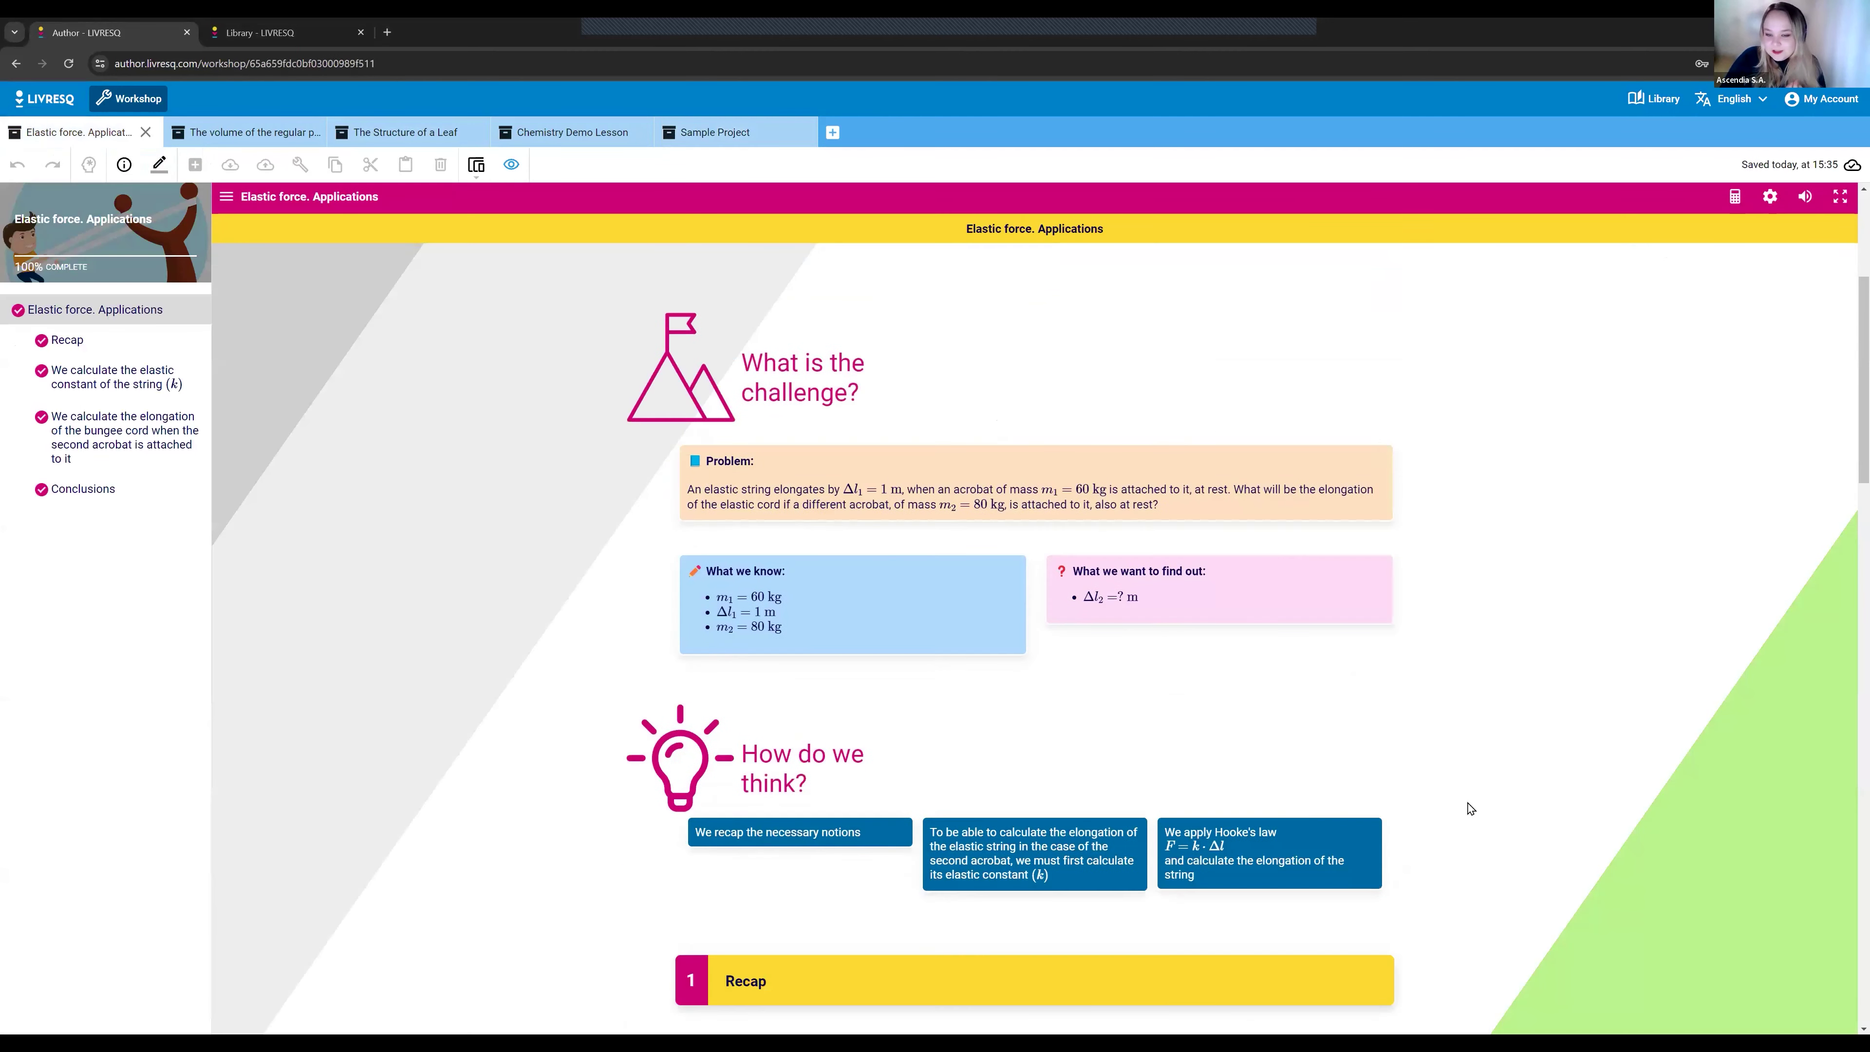
pyautogui.scroll(10, 981, 839)
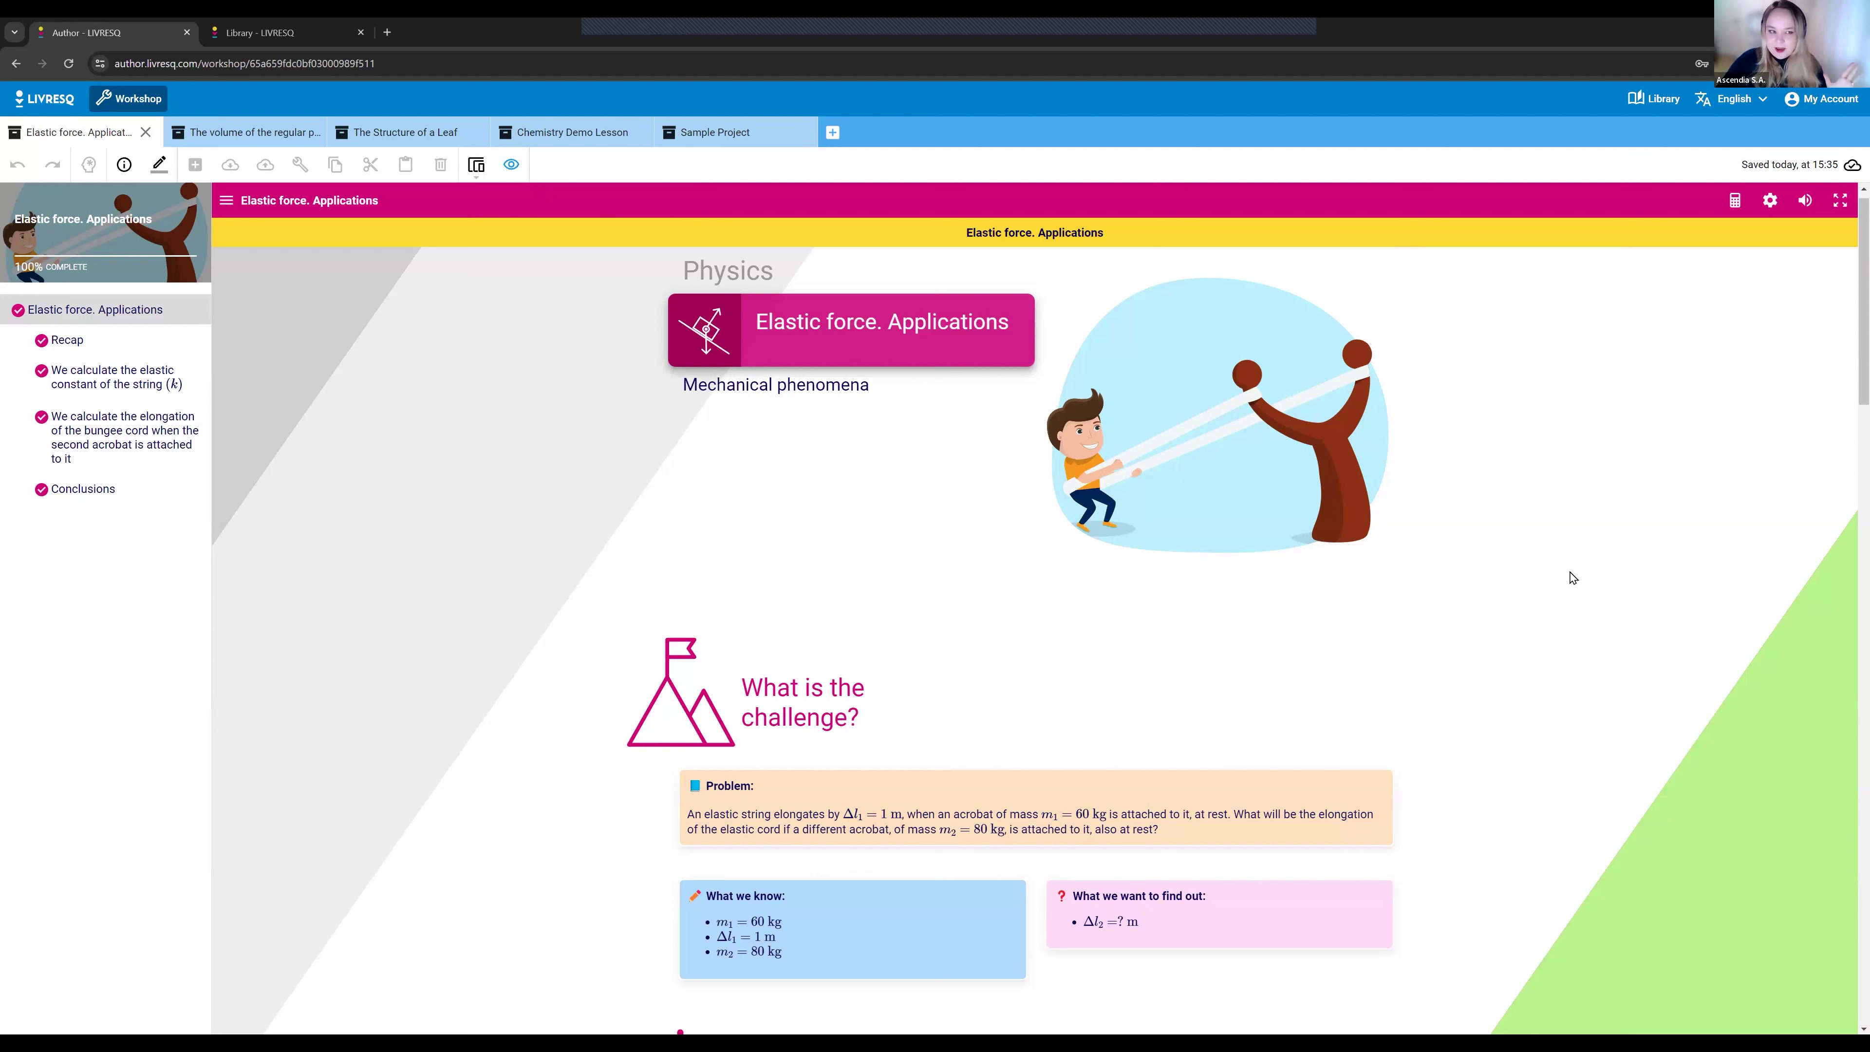
# - Return to the Sample Project and insert a Barrier between the leaf text and the animal quiz
pyautogui.click(708, 140)
pyautogui.click(1361, 380)
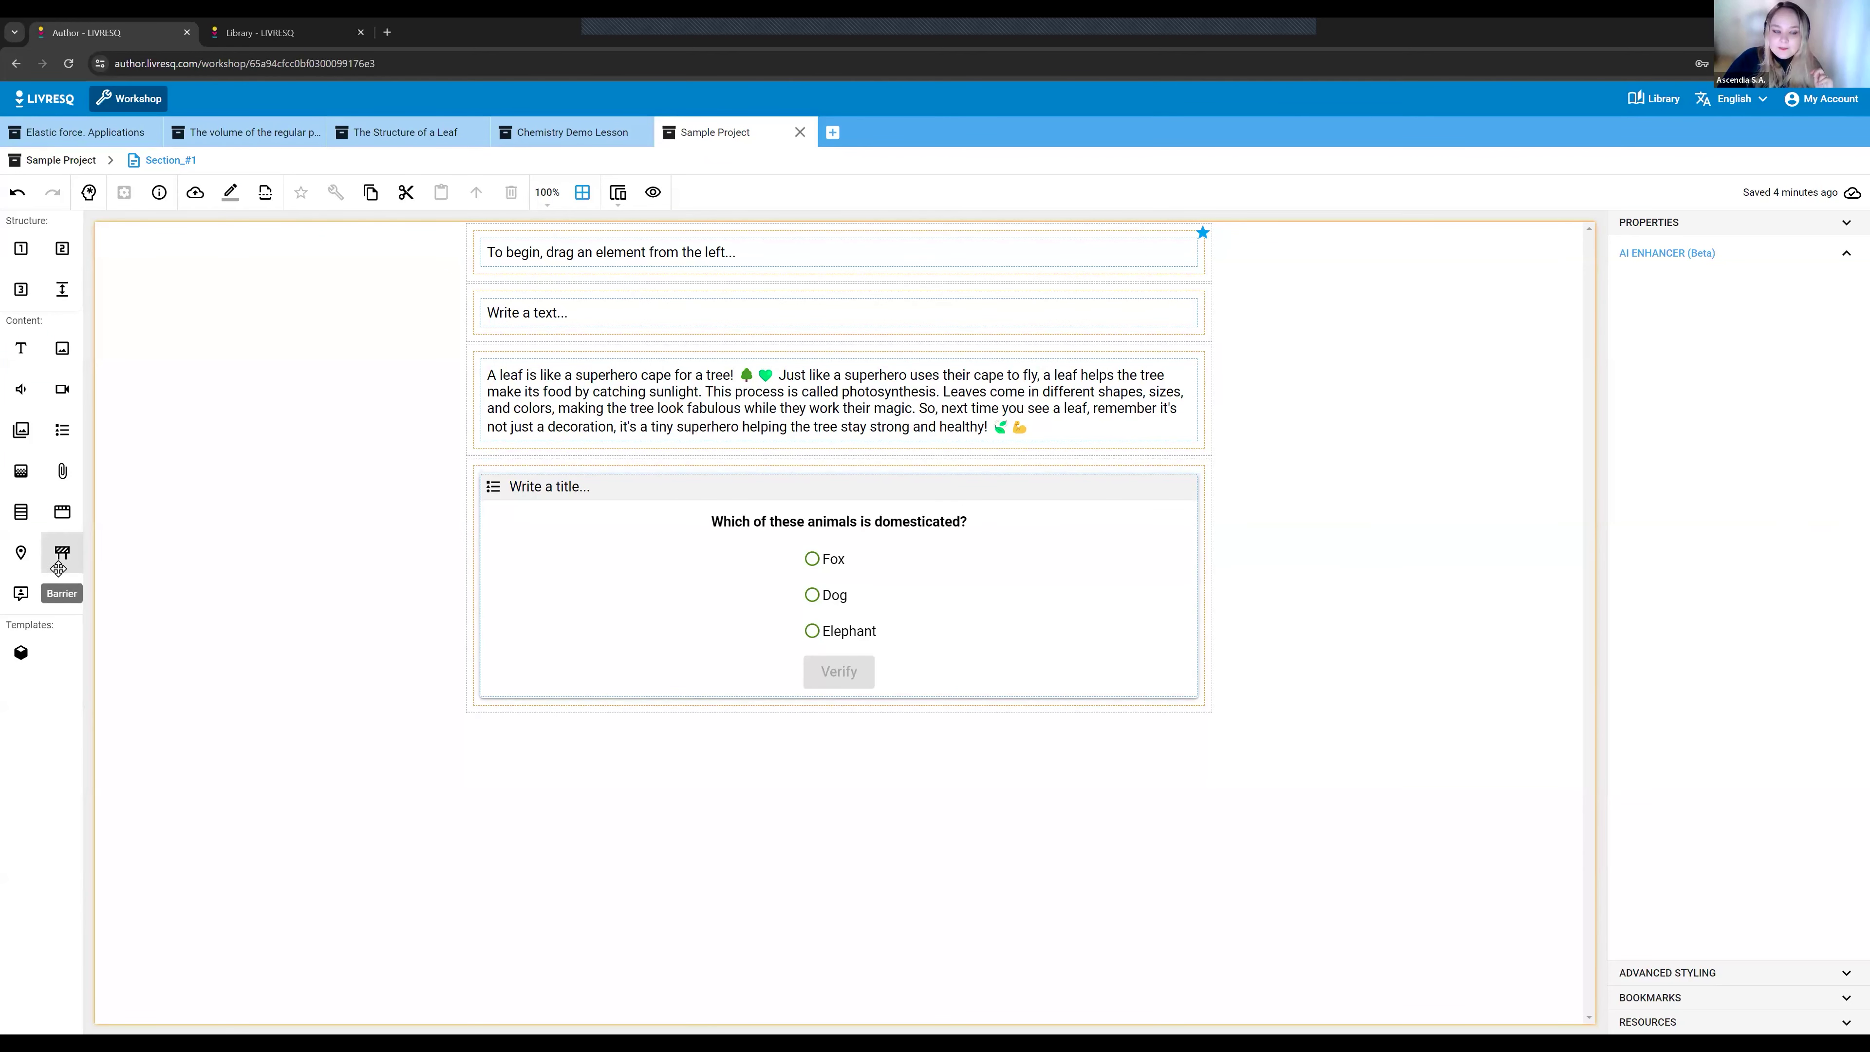
pyautogui.moveTo(58, 567); pyautogui.dragTo(483, 466)
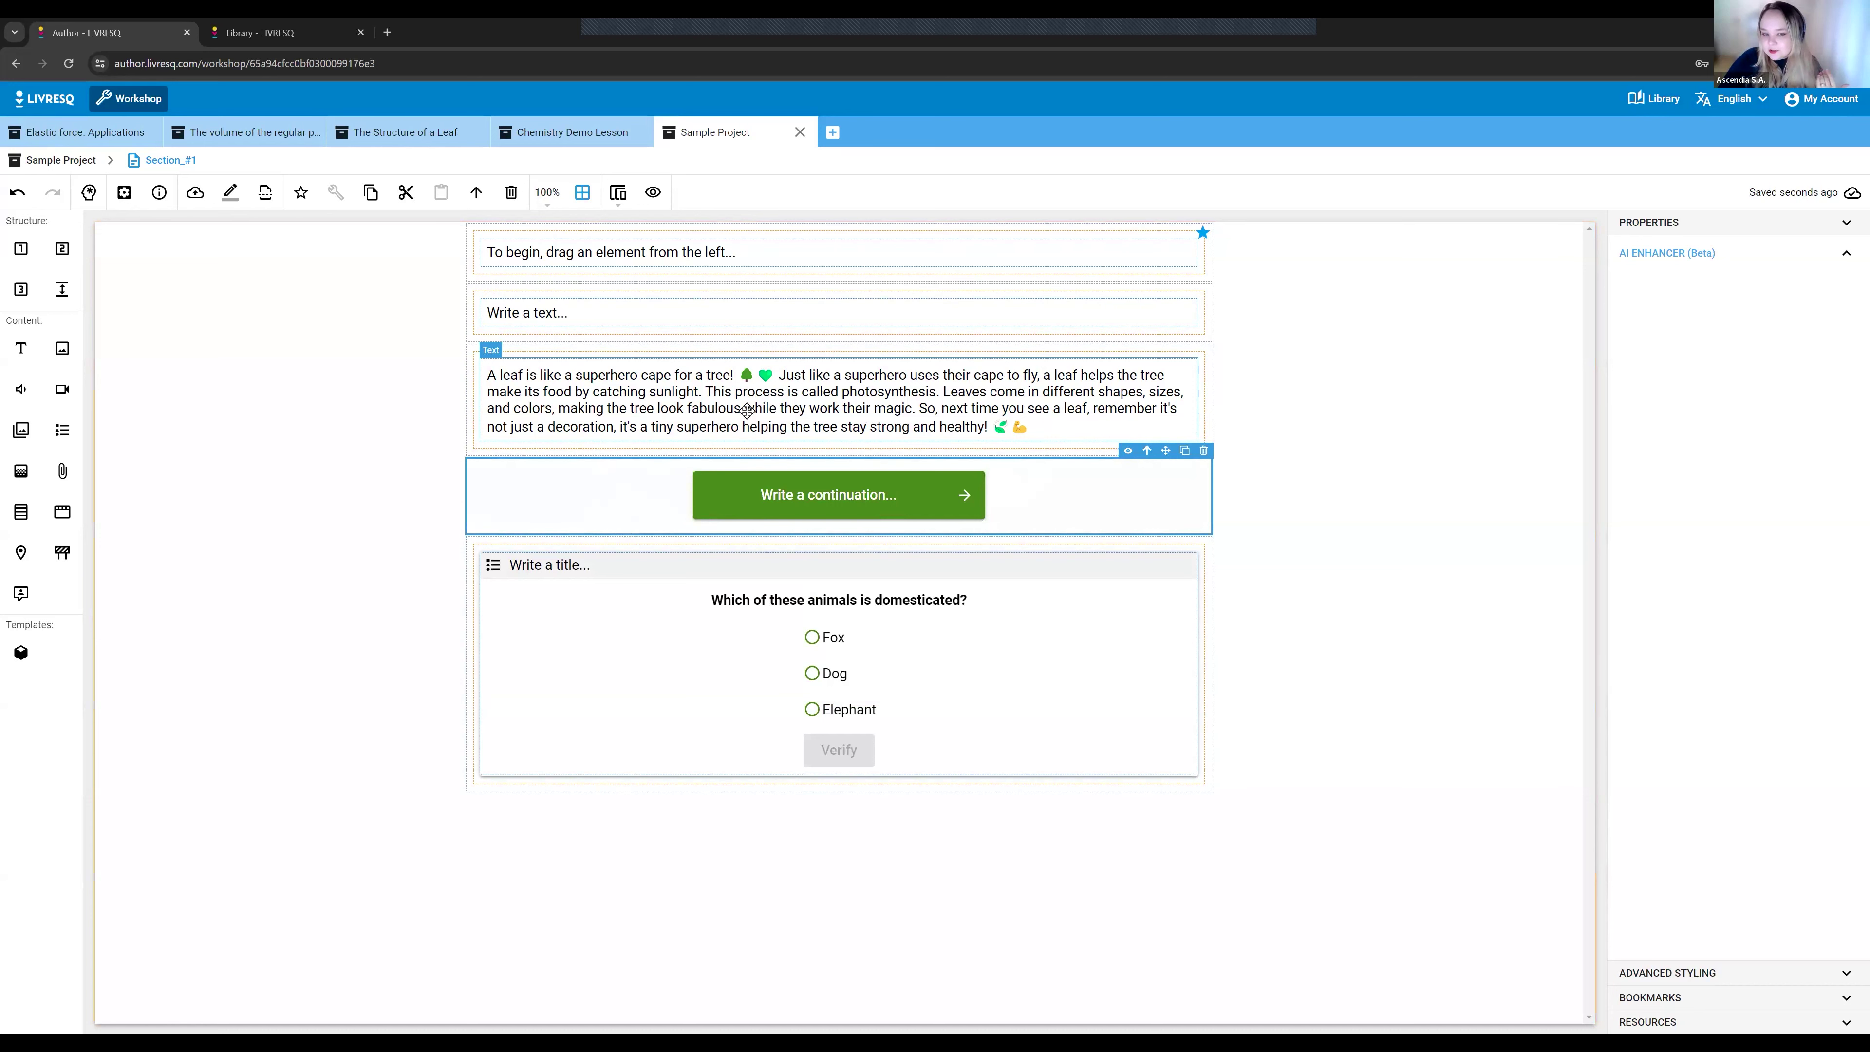
# - Insert a Gallery element between the leaf text and the barrier
pyautogui.click(562, 424)
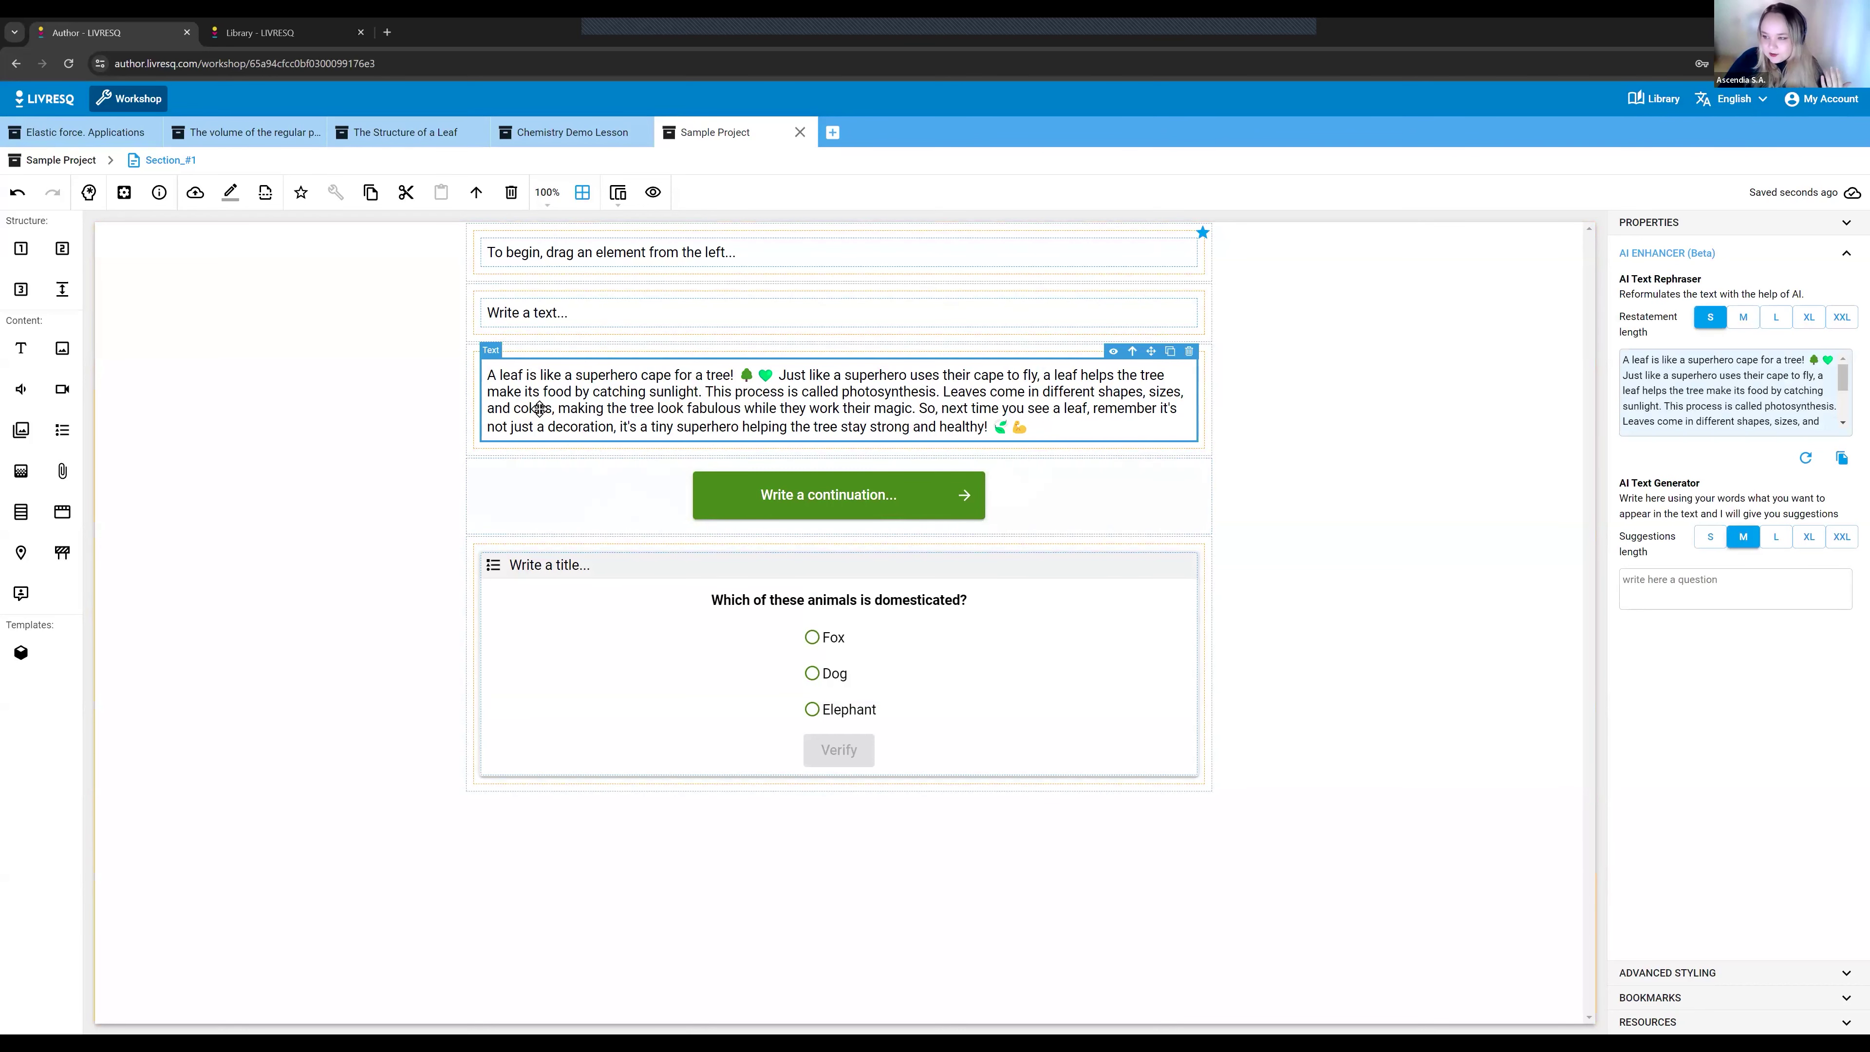
pyautogui.click(558, 506)
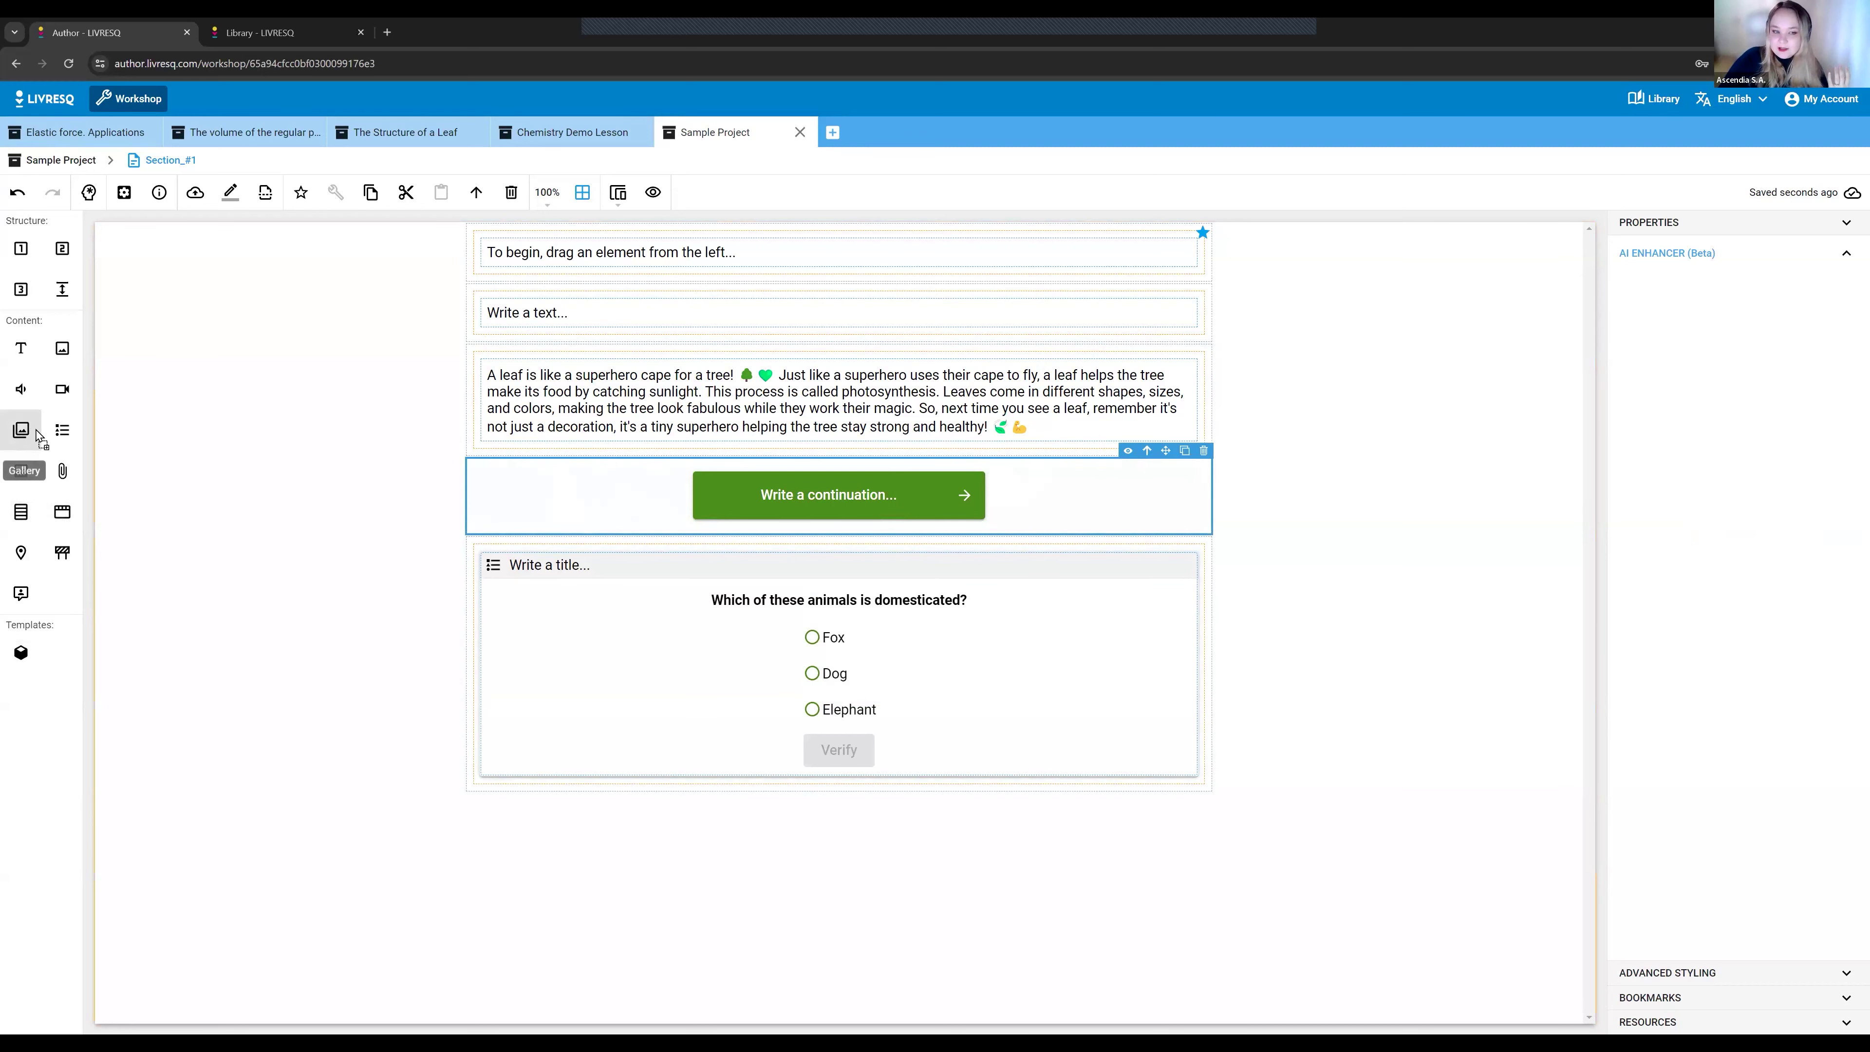
pyautogui.moveTo(736, 567); pyautogui.dragTo(887, 530)
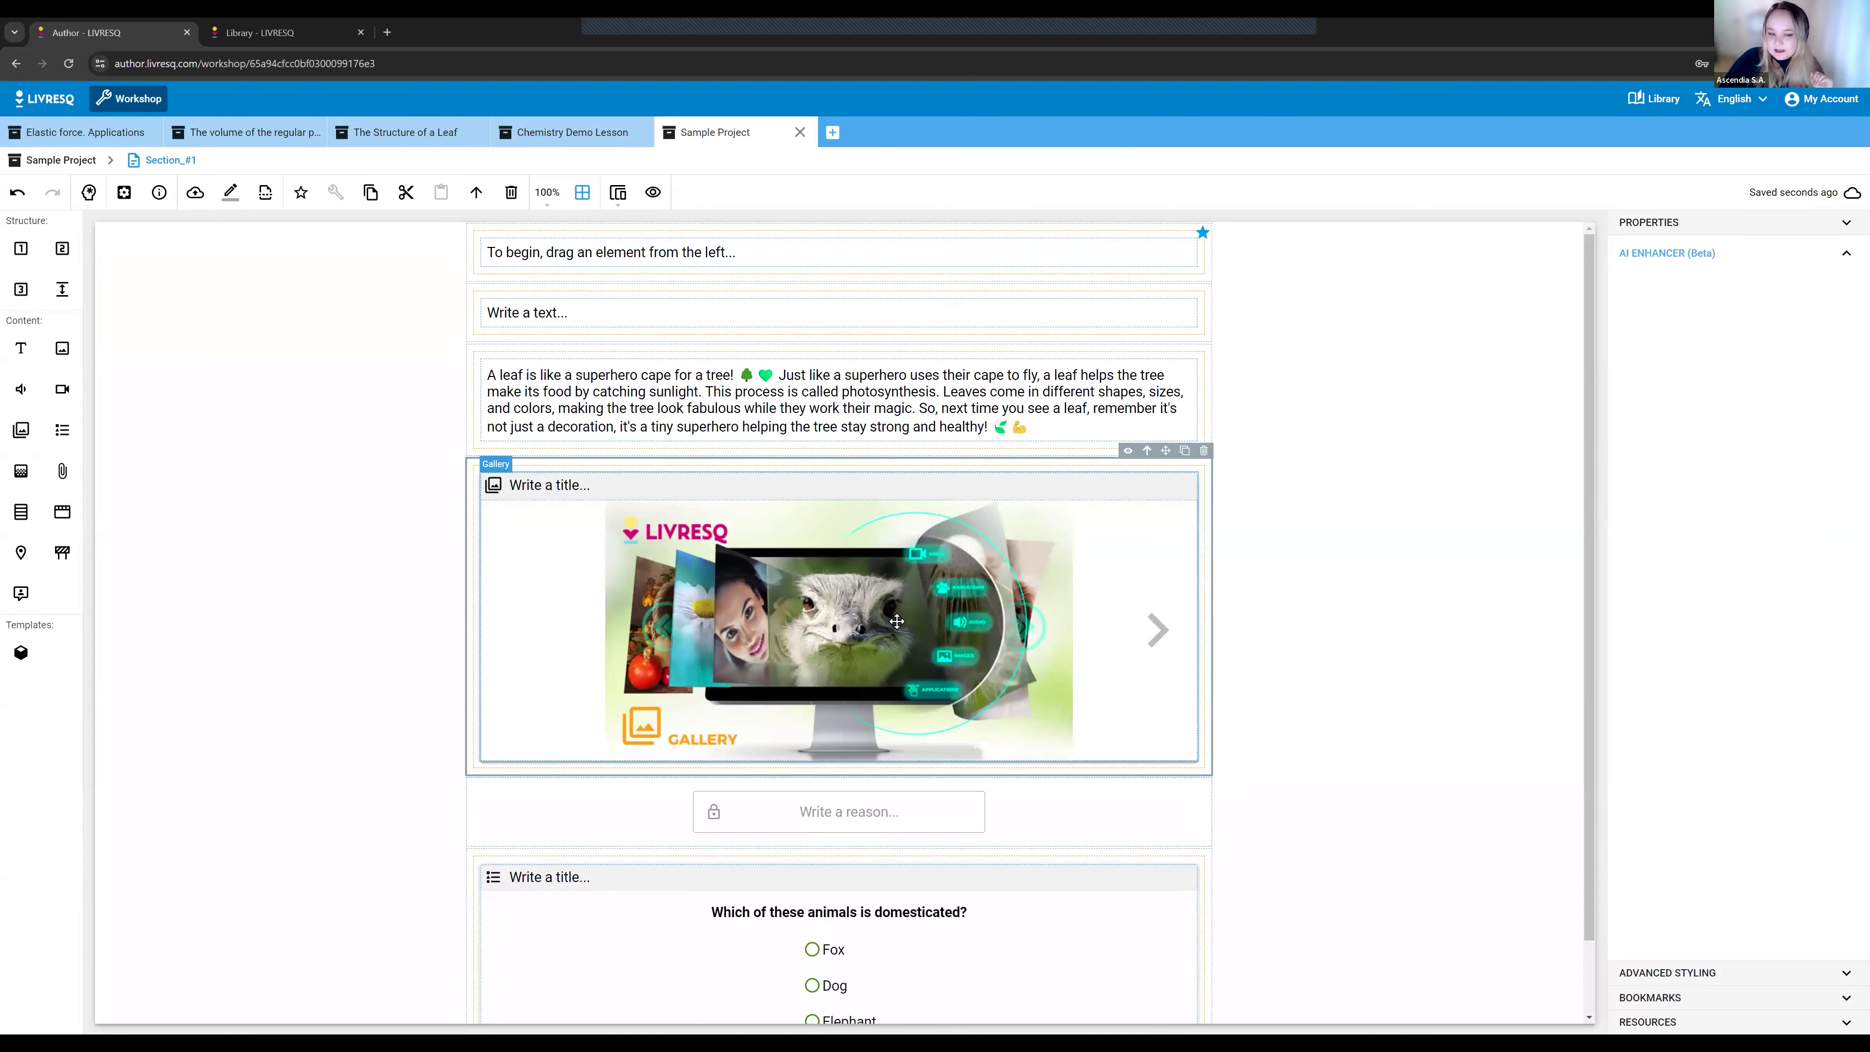
pyautogui.click(1047, 474)
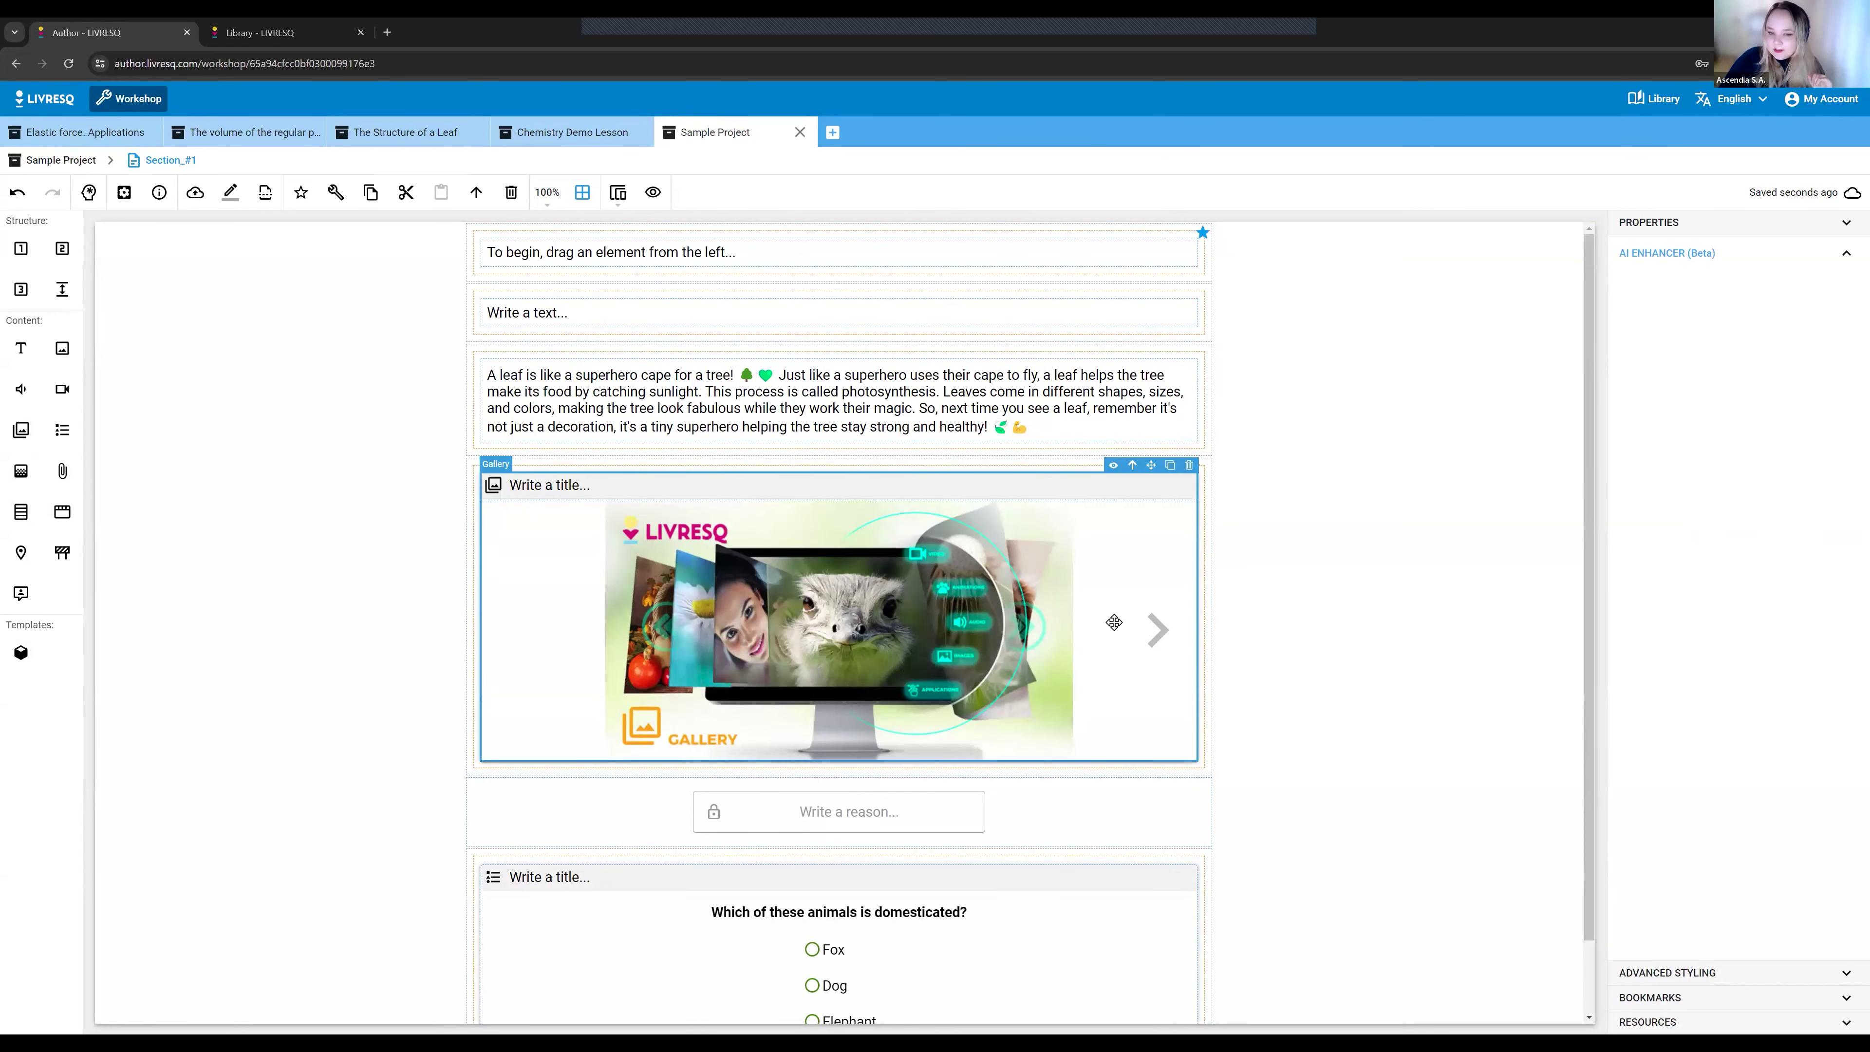
pyautogui.scroll(-1, 1244, 641)
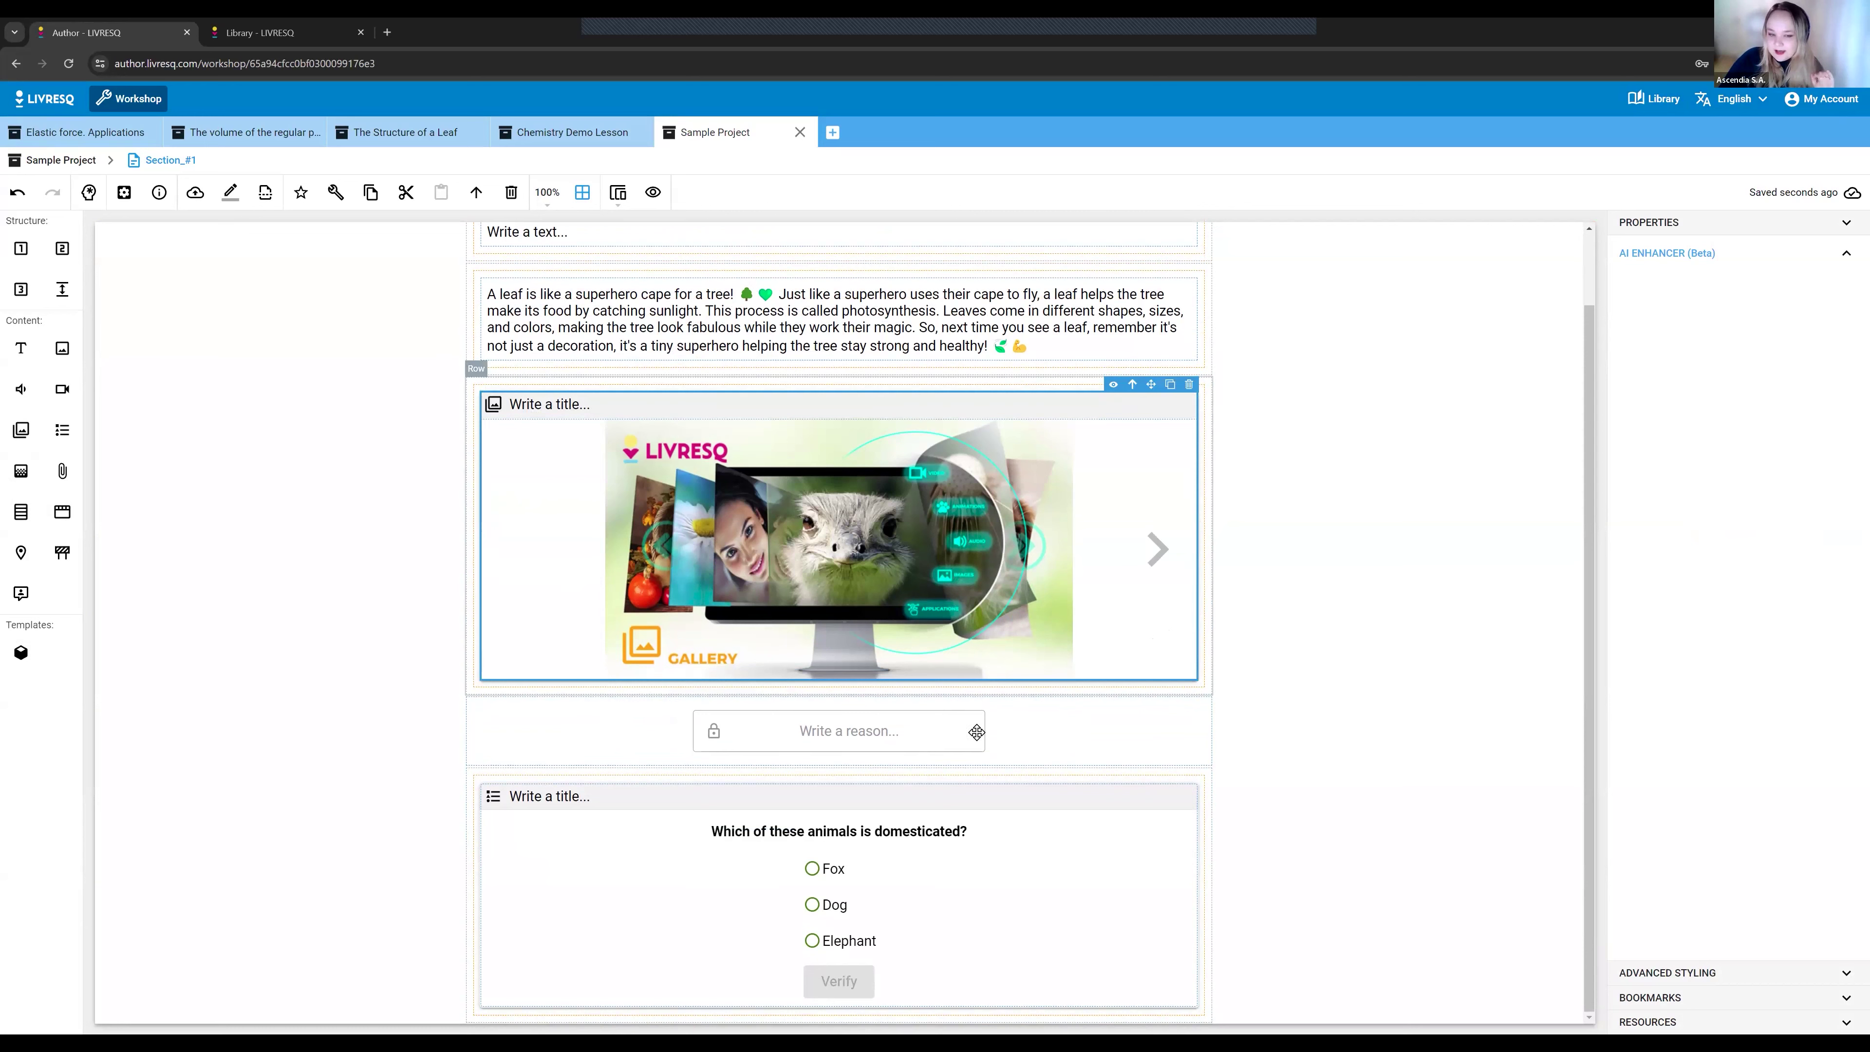
# - Set the barrier's reason text to "Browse the gallery to continue"
pyautogui.click(1062, 741)
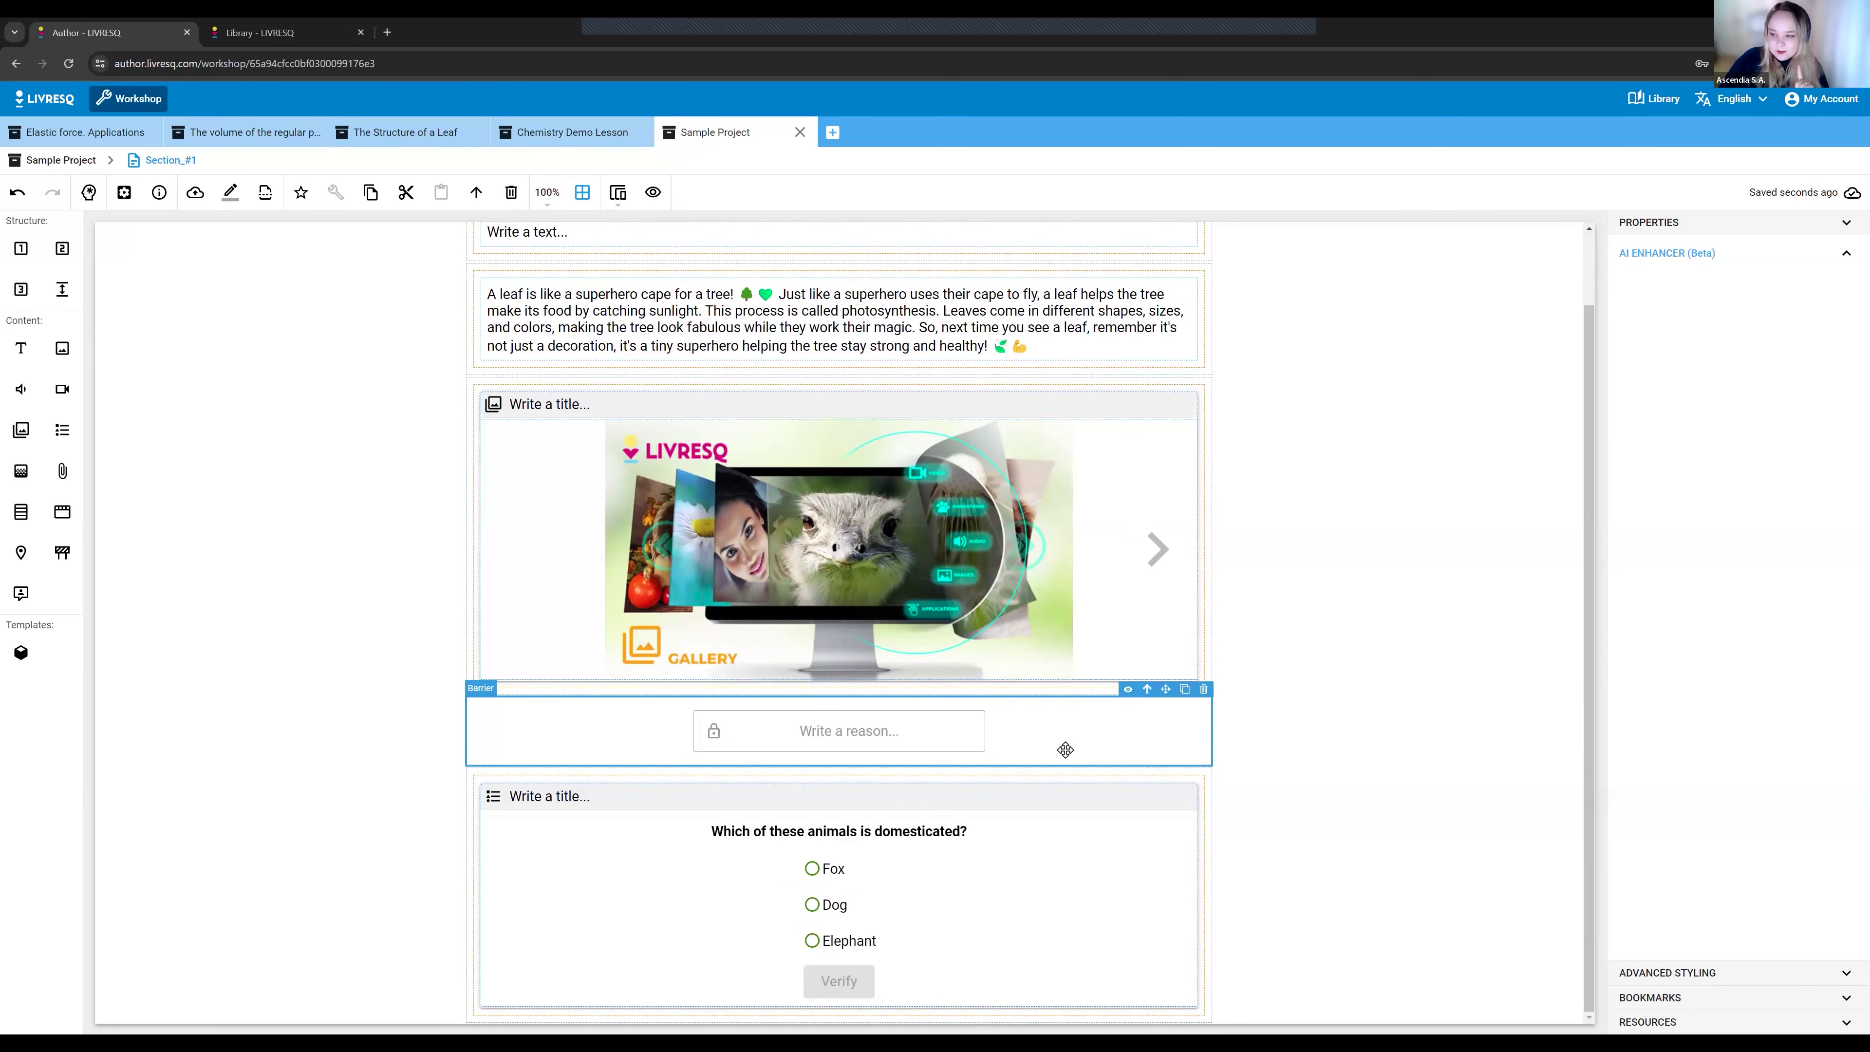
pyautogui.click(1734, 223)
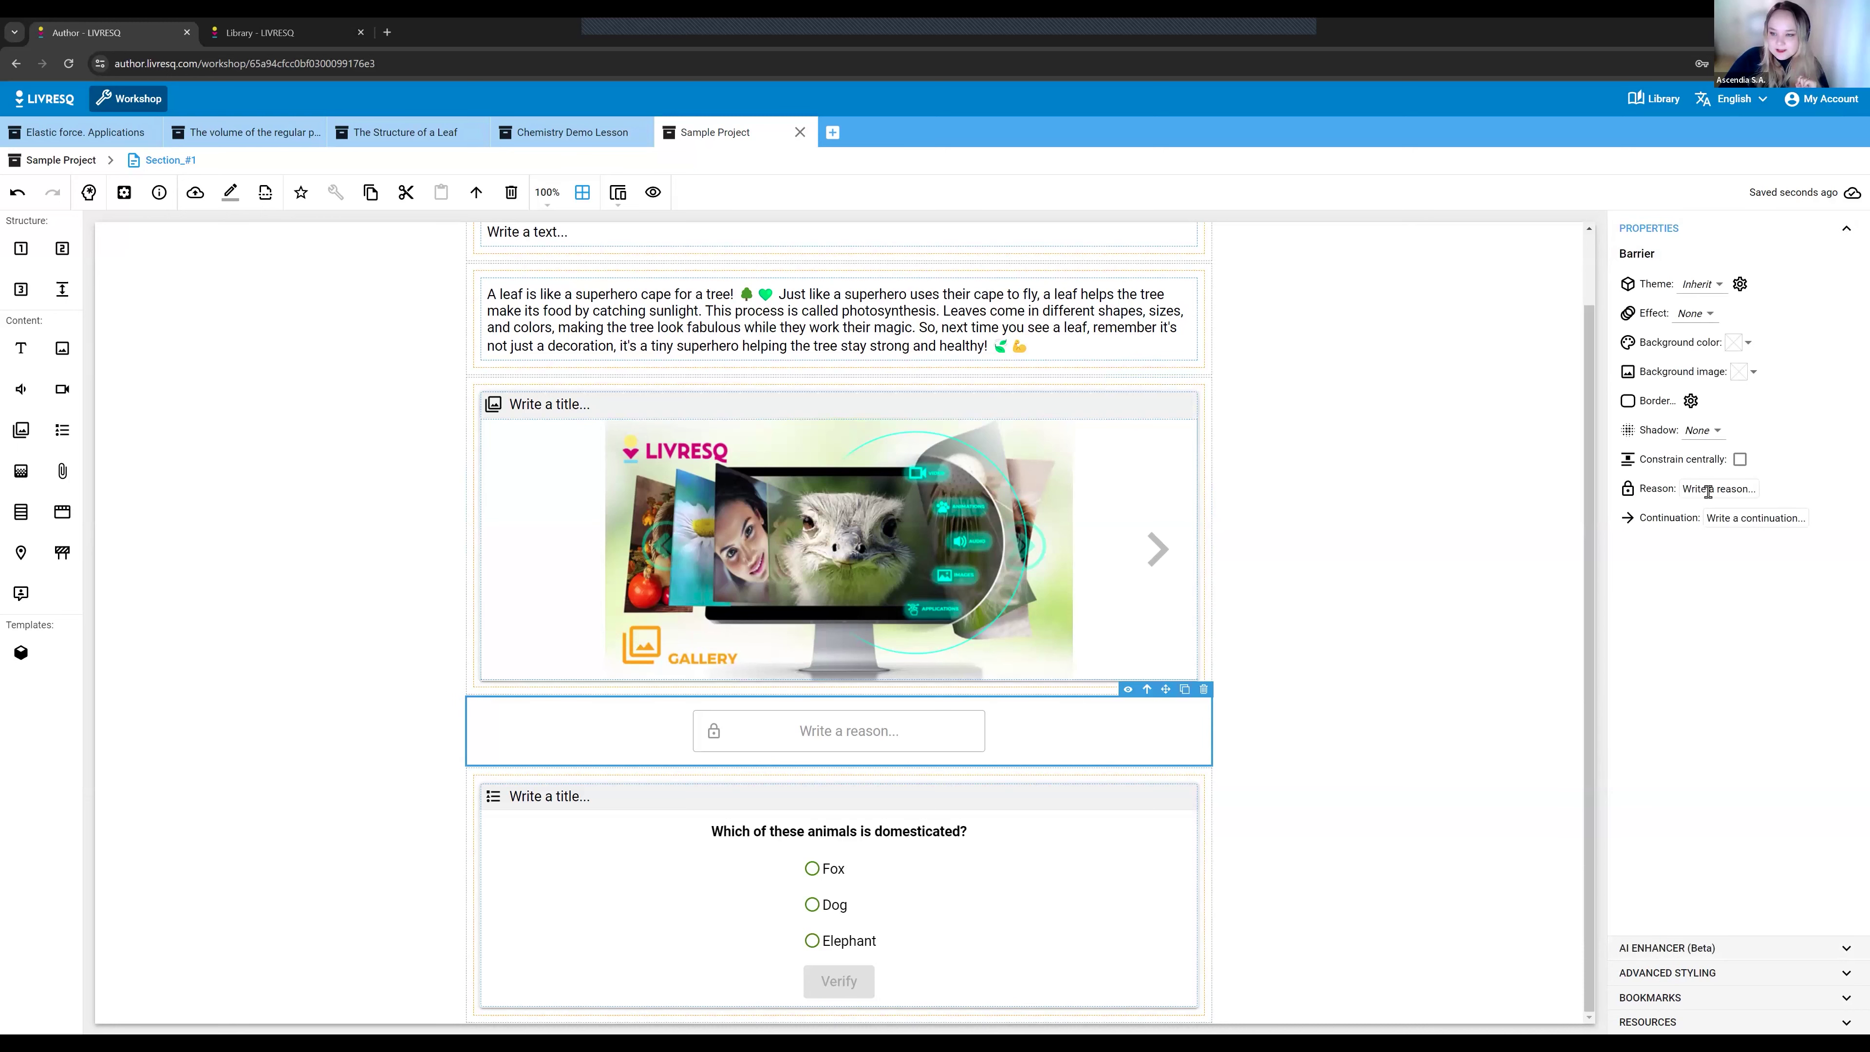
pyautogui.click(1708, 490)
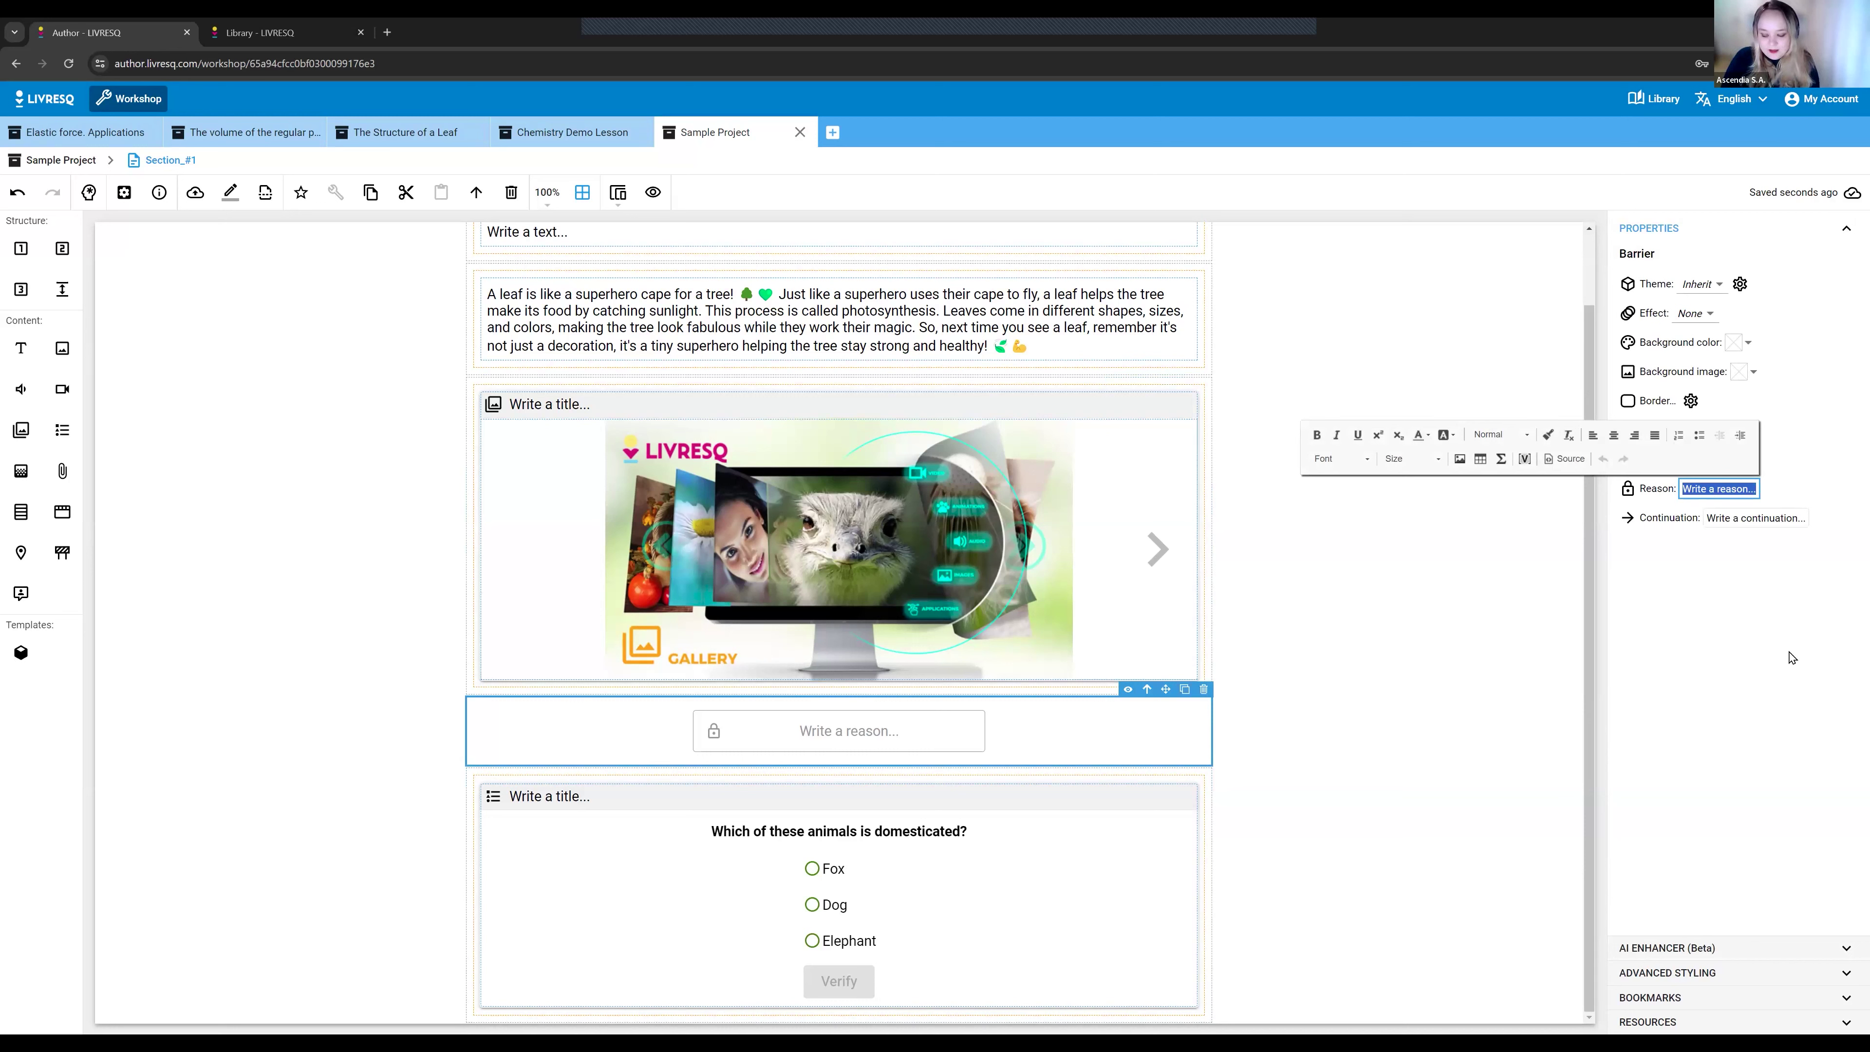
pyautogui.write('L')
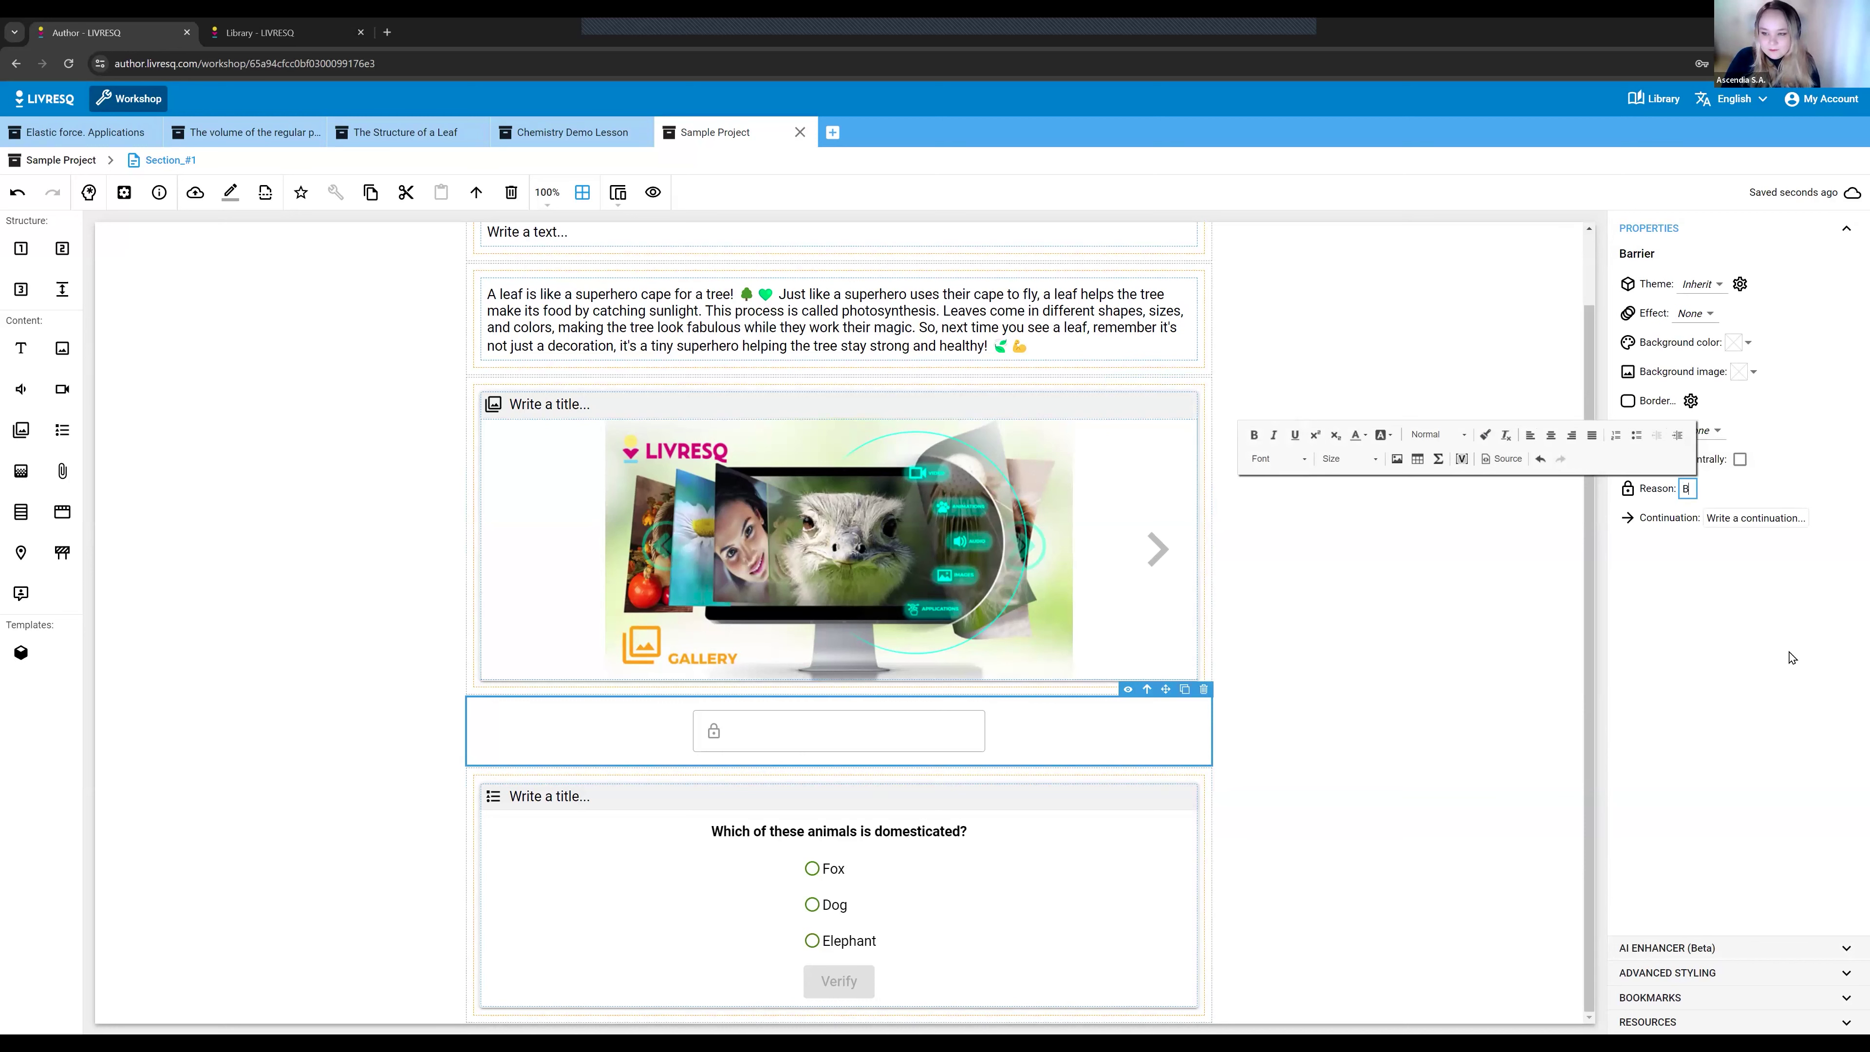
pyautogui.write('rowse d')
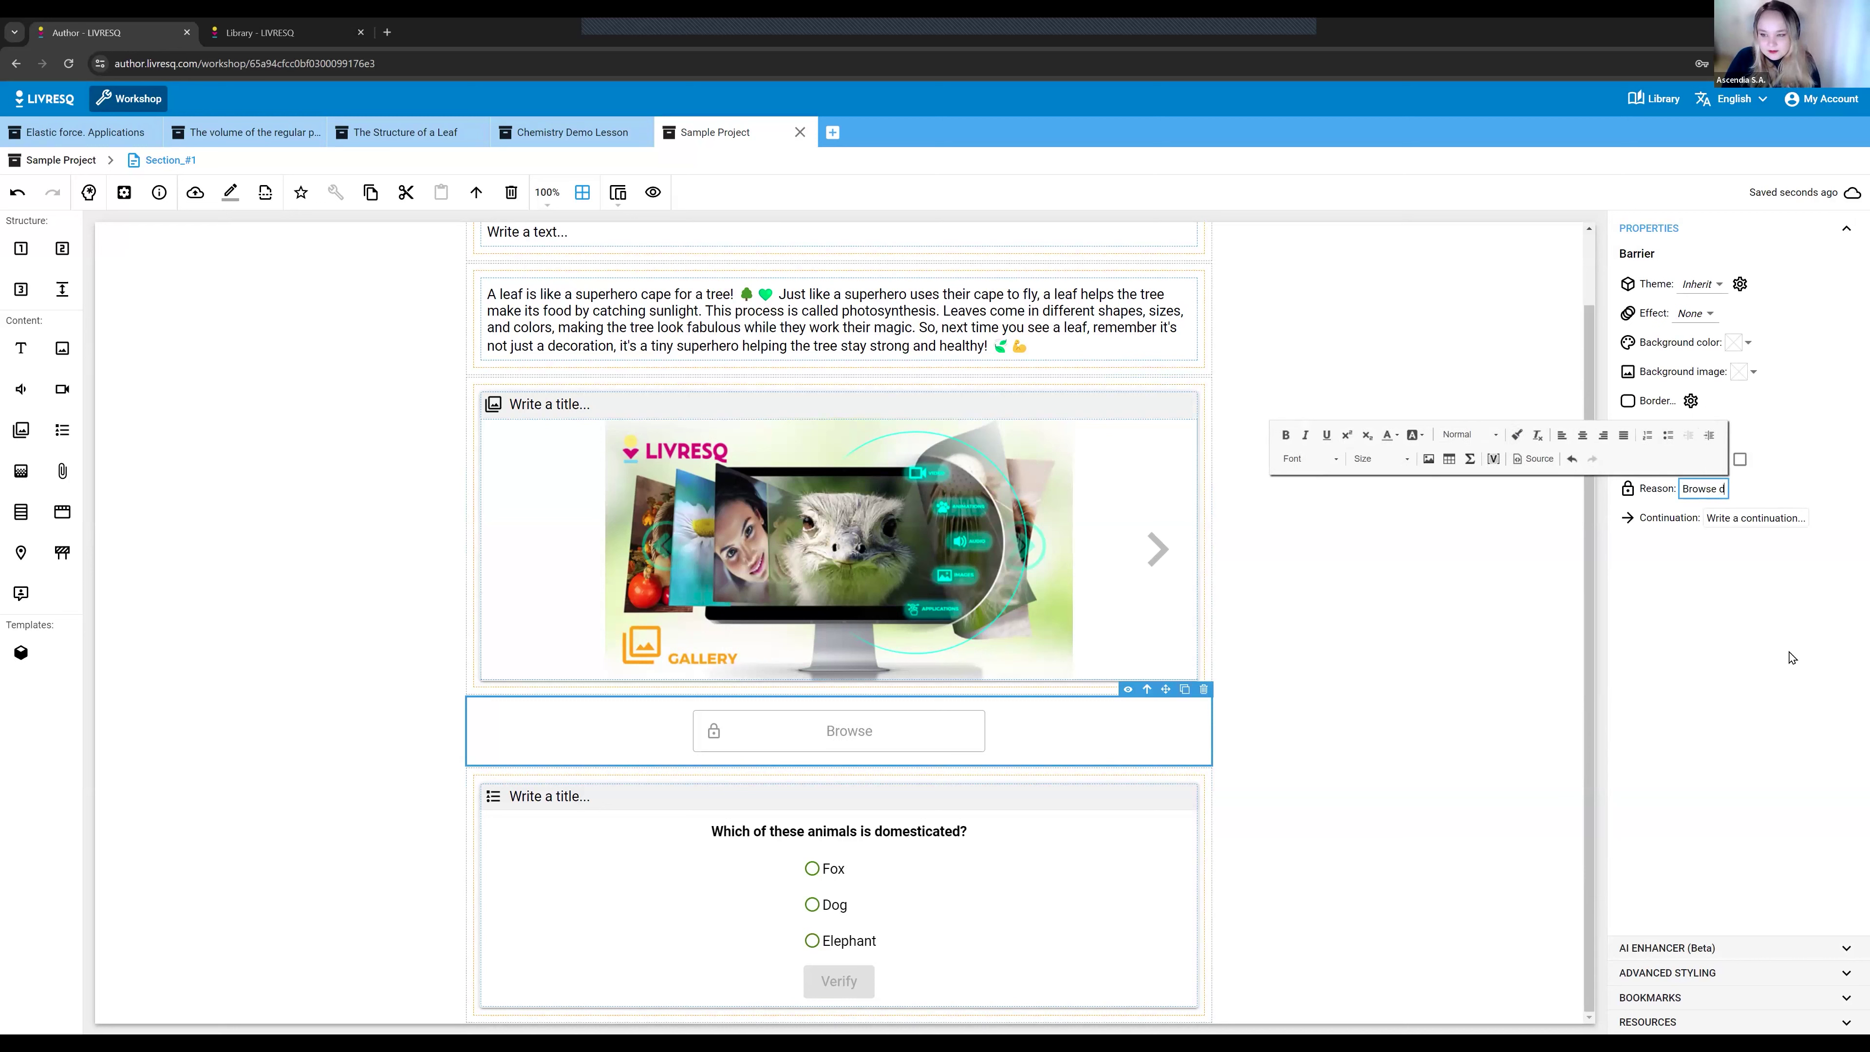
pyautogui.press('BackSpace')
pyautogui.write('the ga')
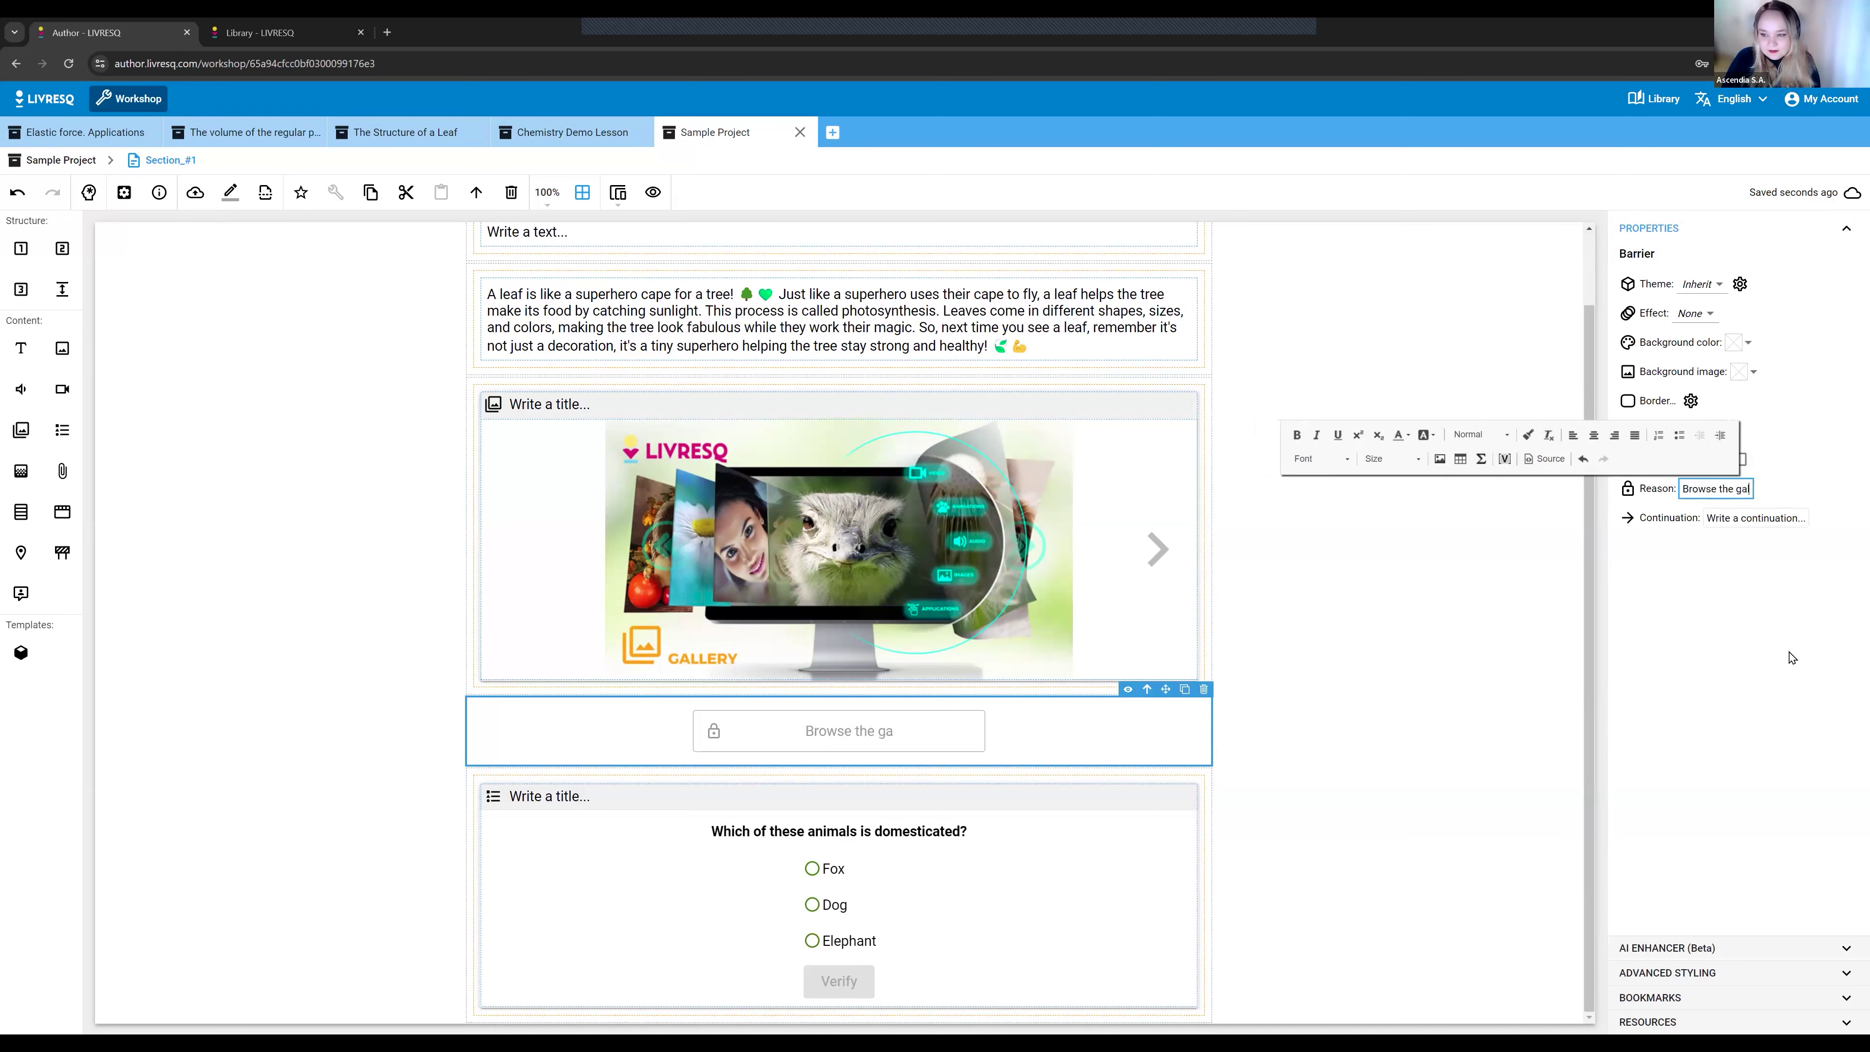
pyautogui.write('llery')
pyautogui.write('to')
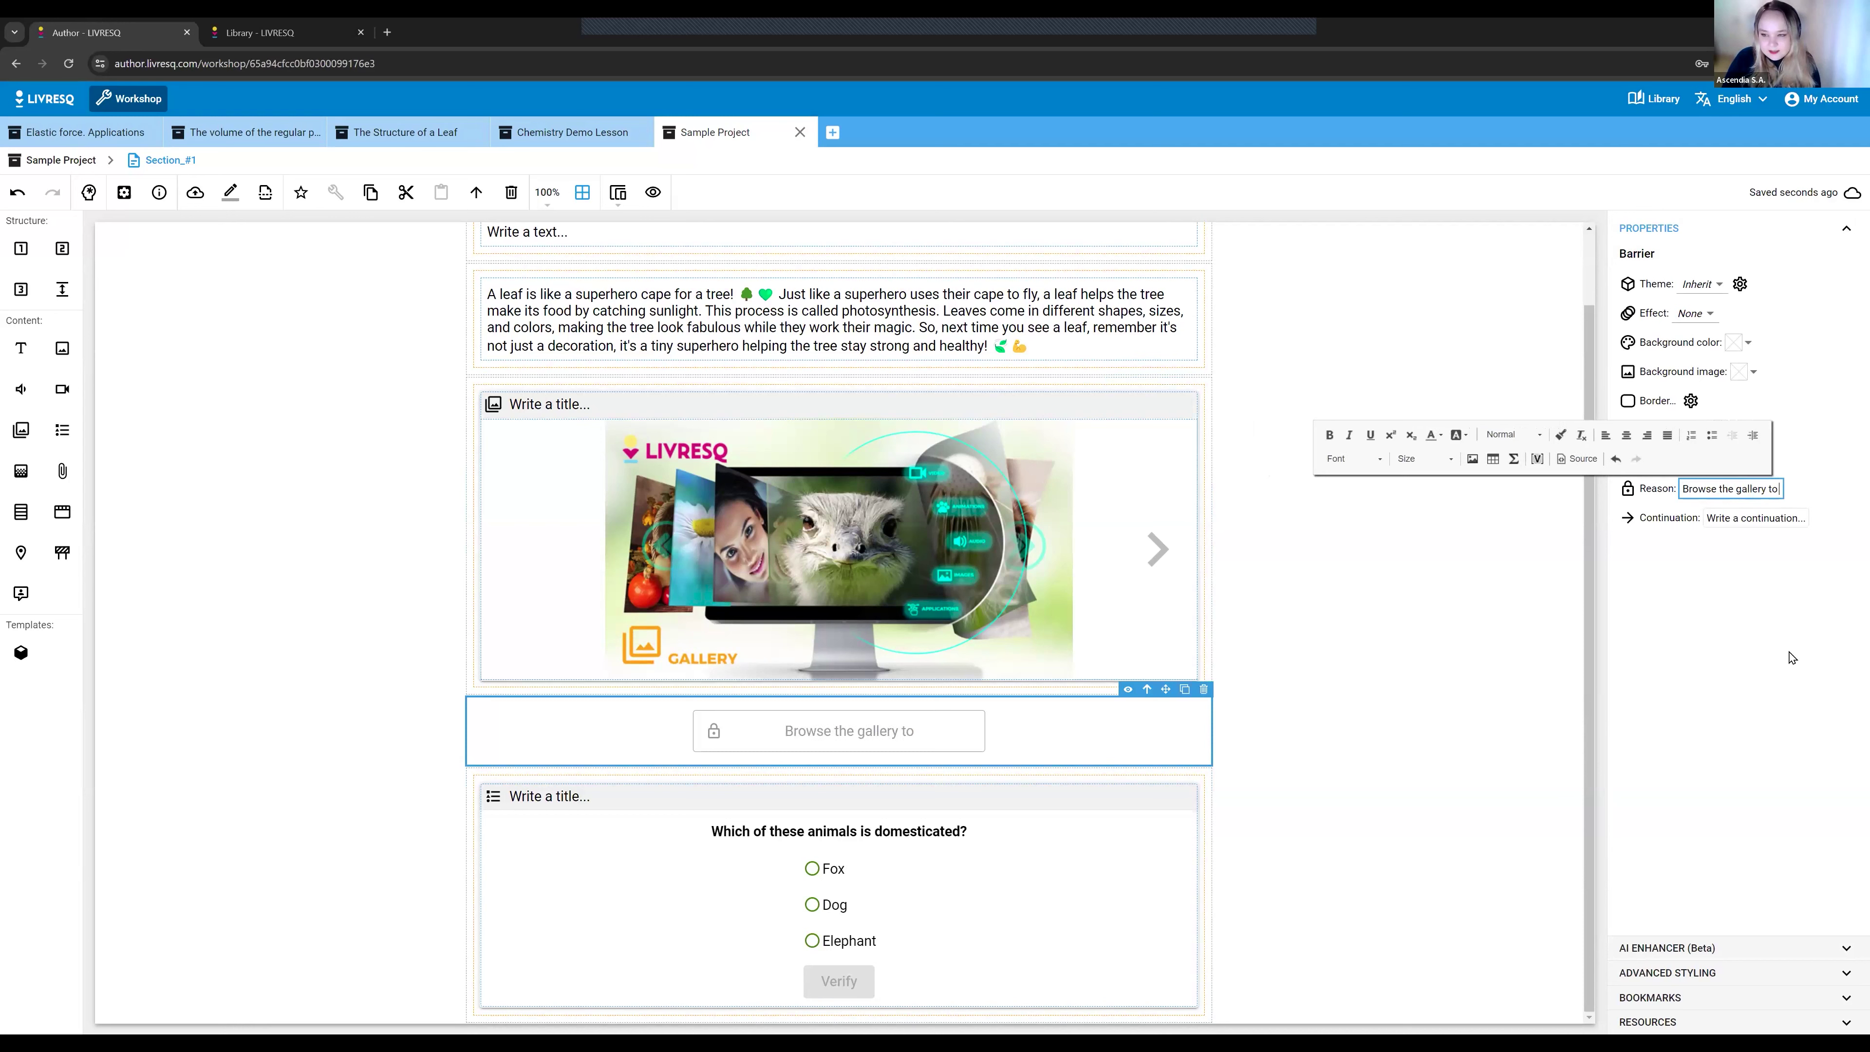
pyautogui.write(' continue')
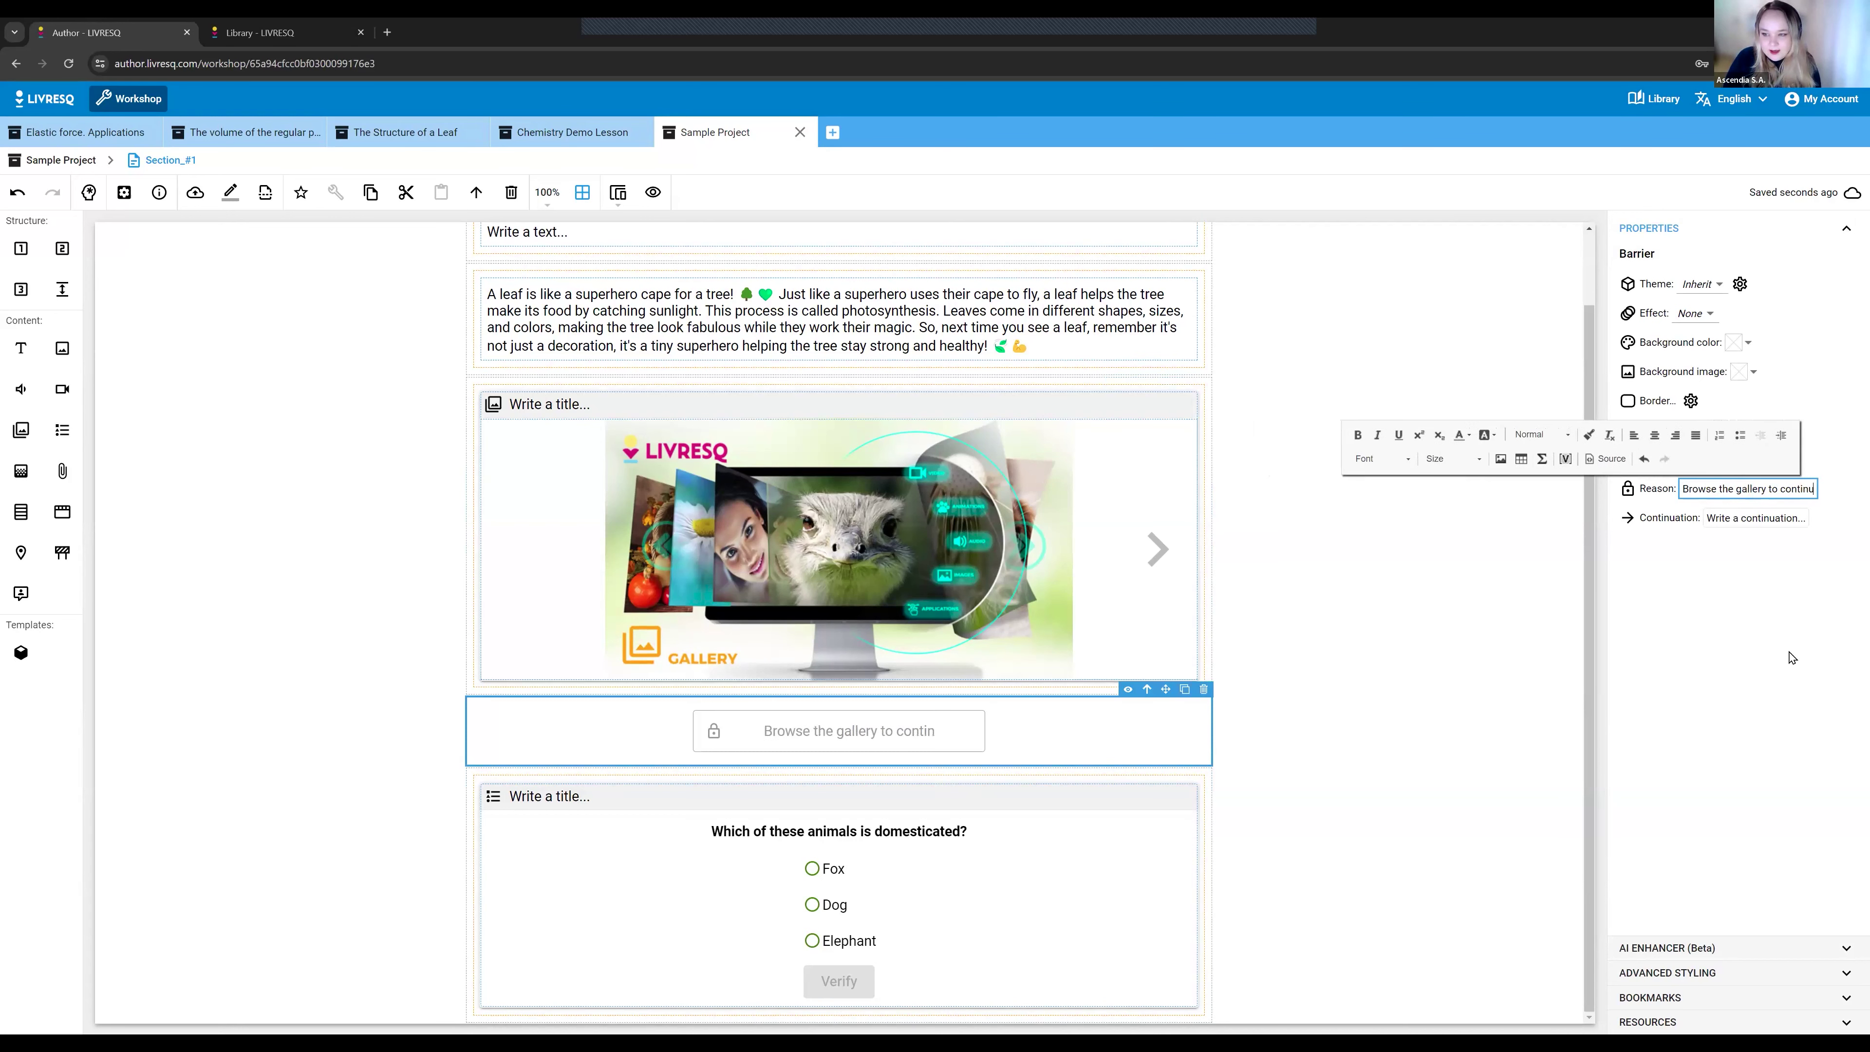
# - Set the barrier's continuation text to "Continue"
pyautogui.click(1740, 520)
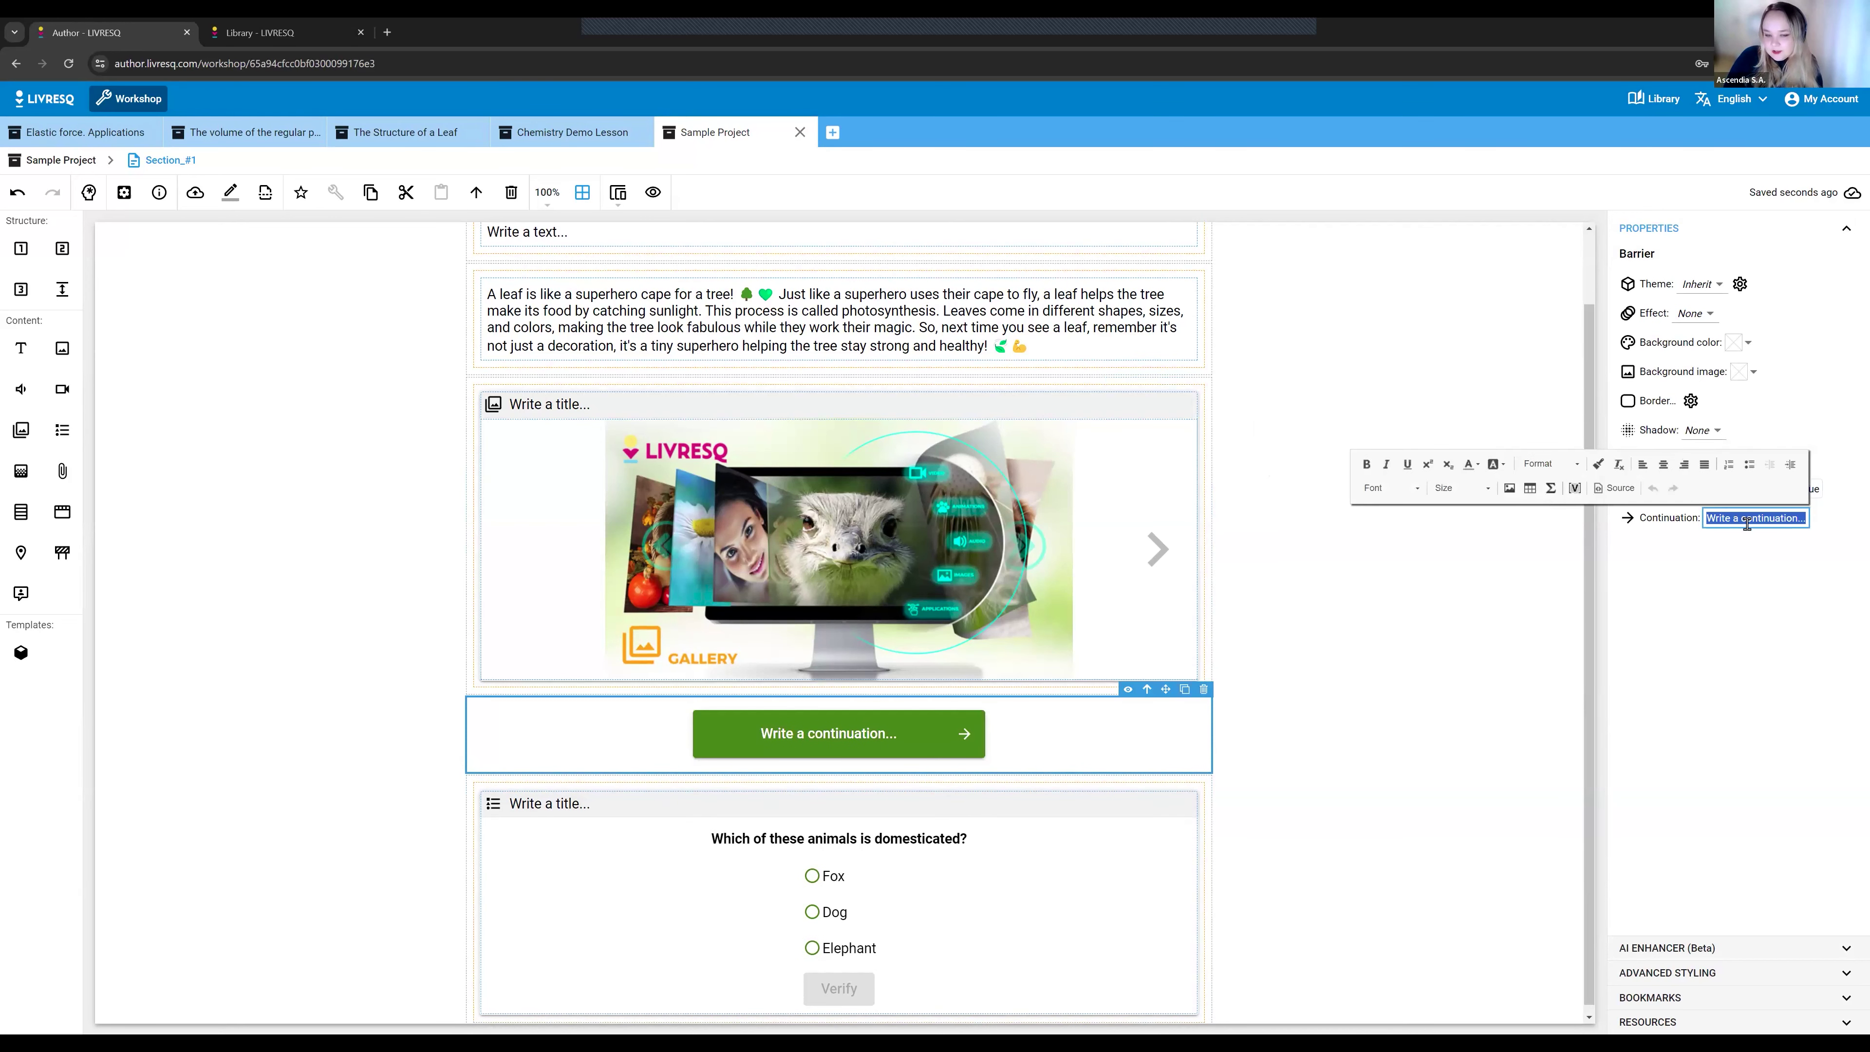
pyautogui.write('C')
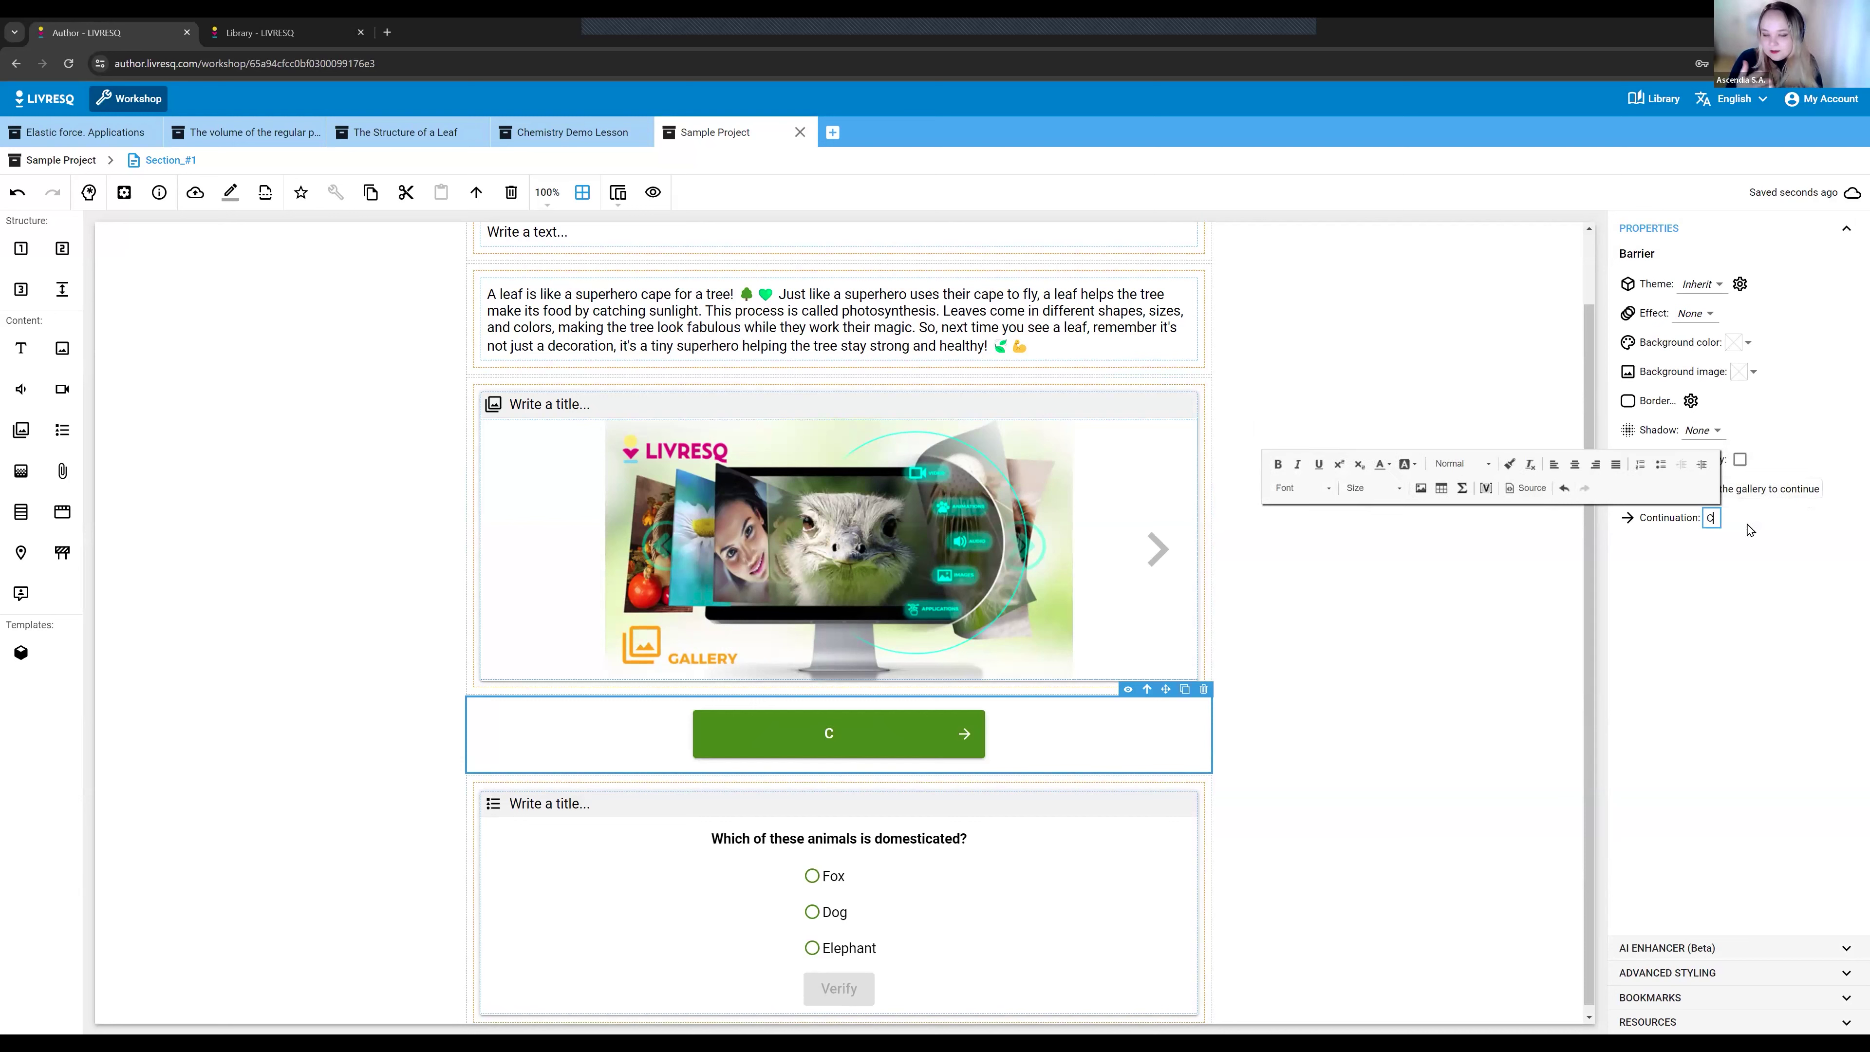
pyautogui.write('ont')
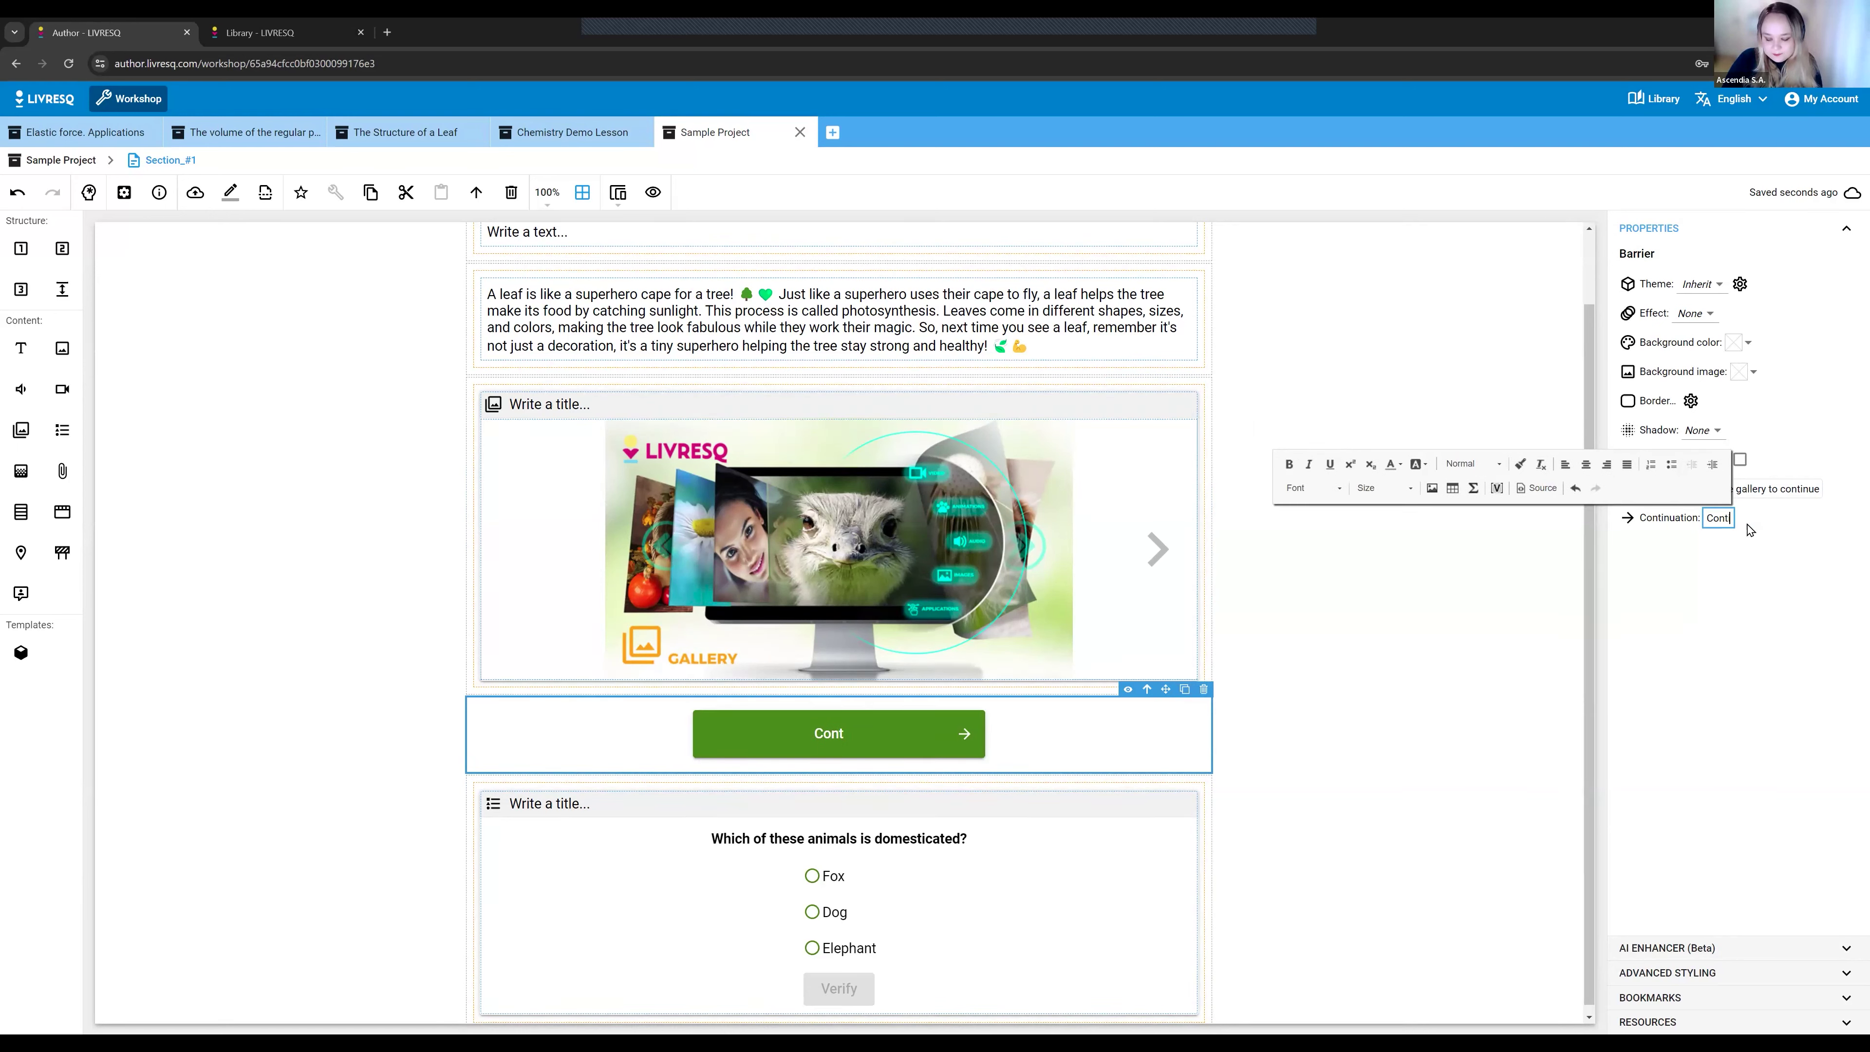
pyautogui.write('inue')
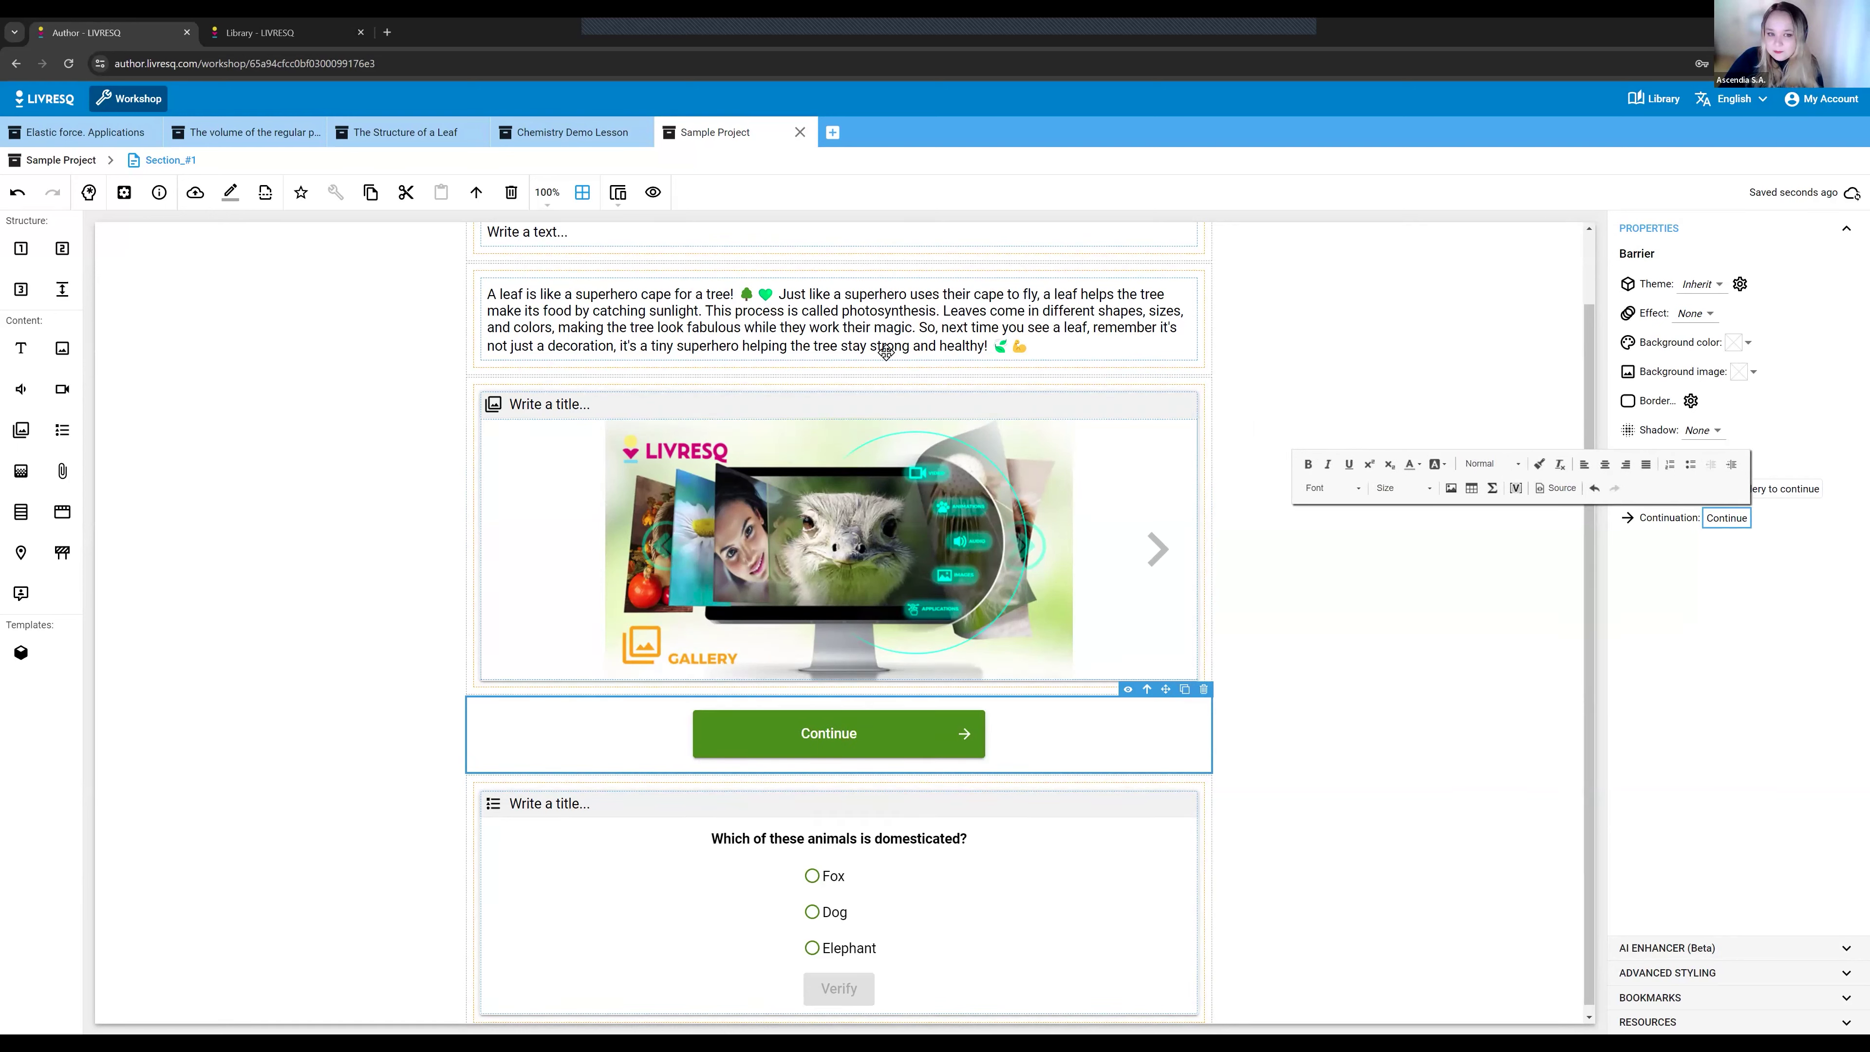
# - Preview the section, browse the gallery to unlock the barrier, continue to the animal quiz, and return to editing
pyautogui.click(653, 193)
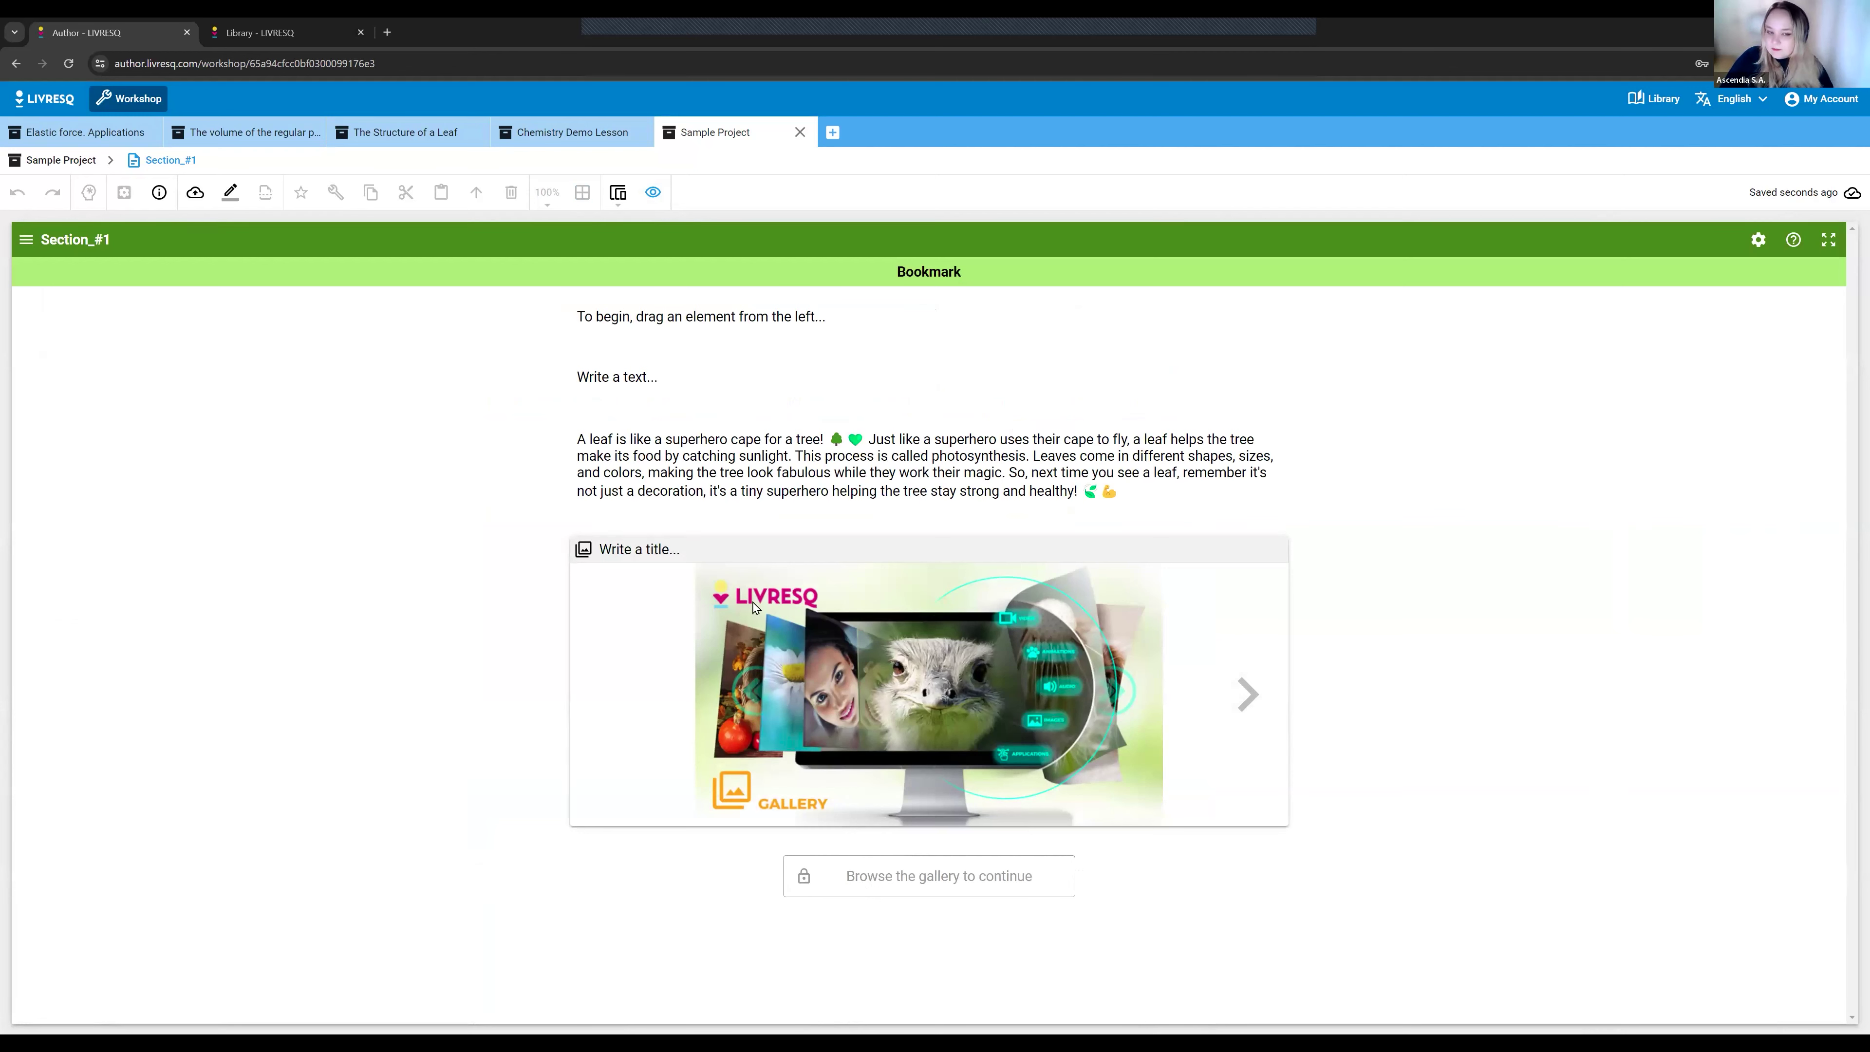
pyautogui.click(1248, 695)
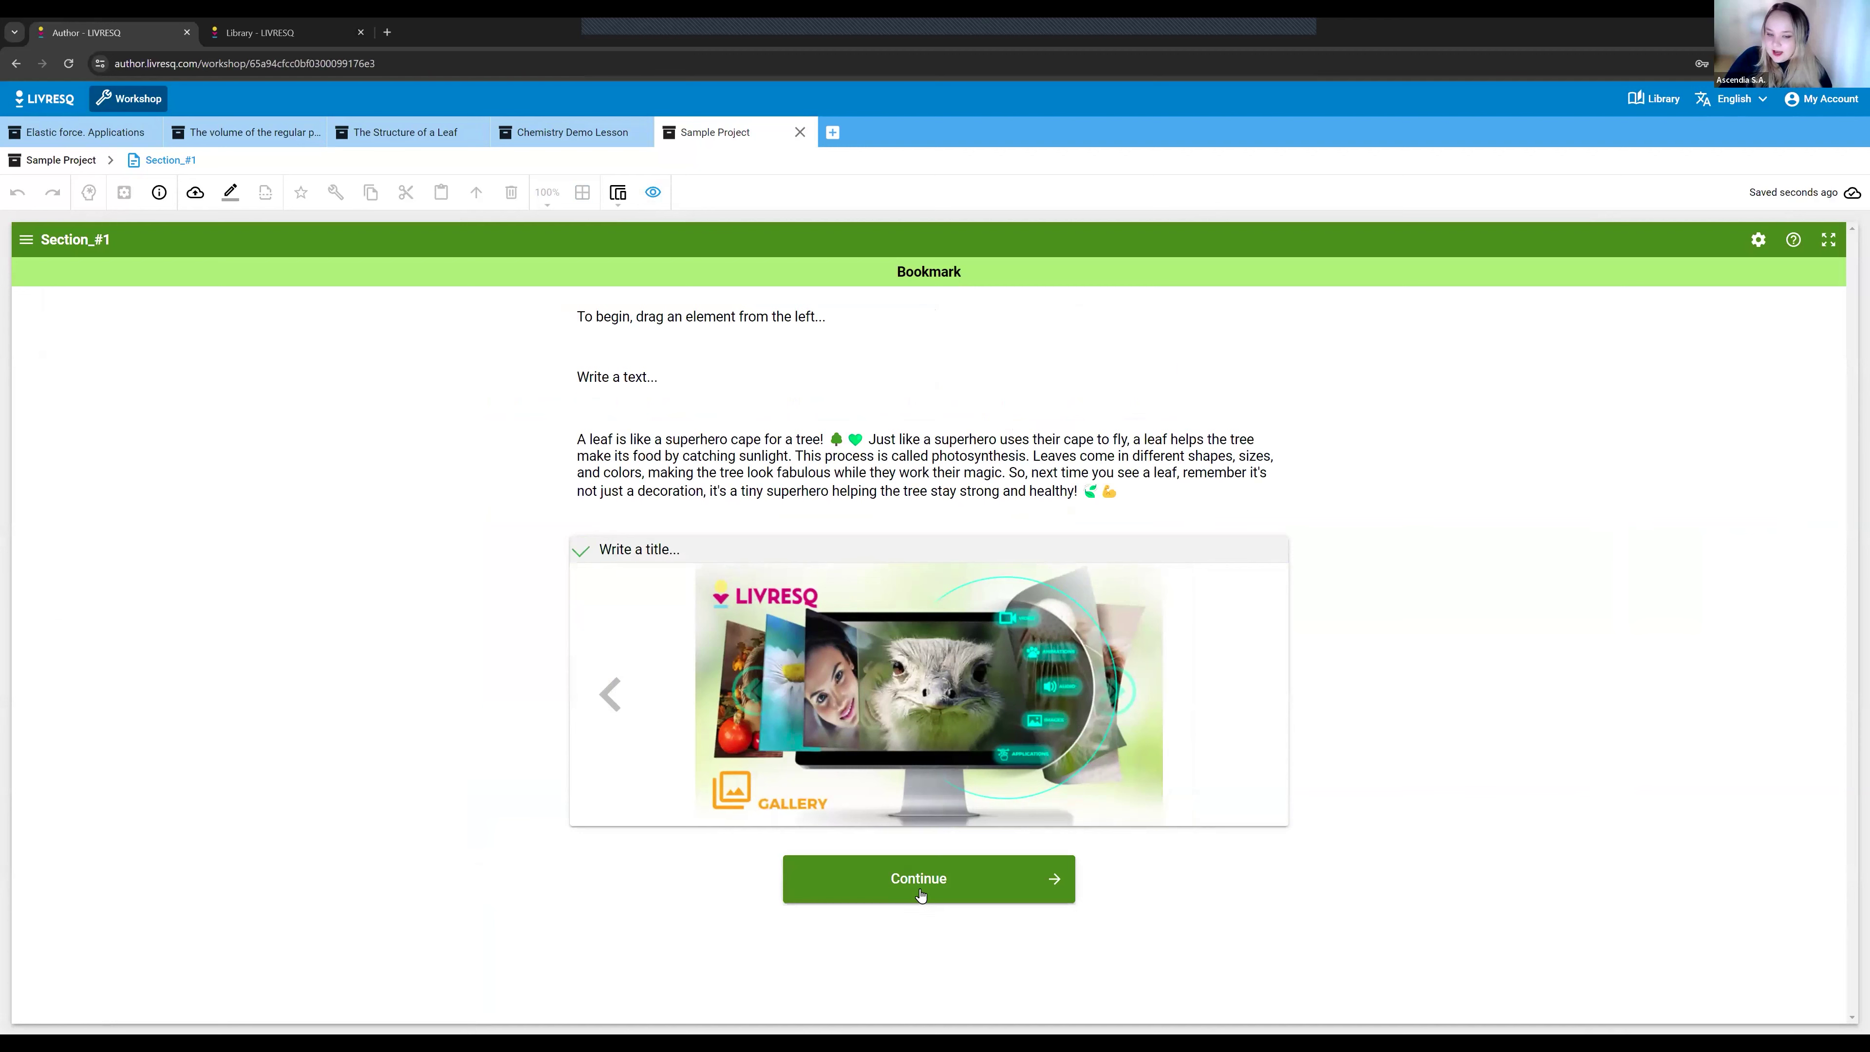
pyautogui.click(955, 892)
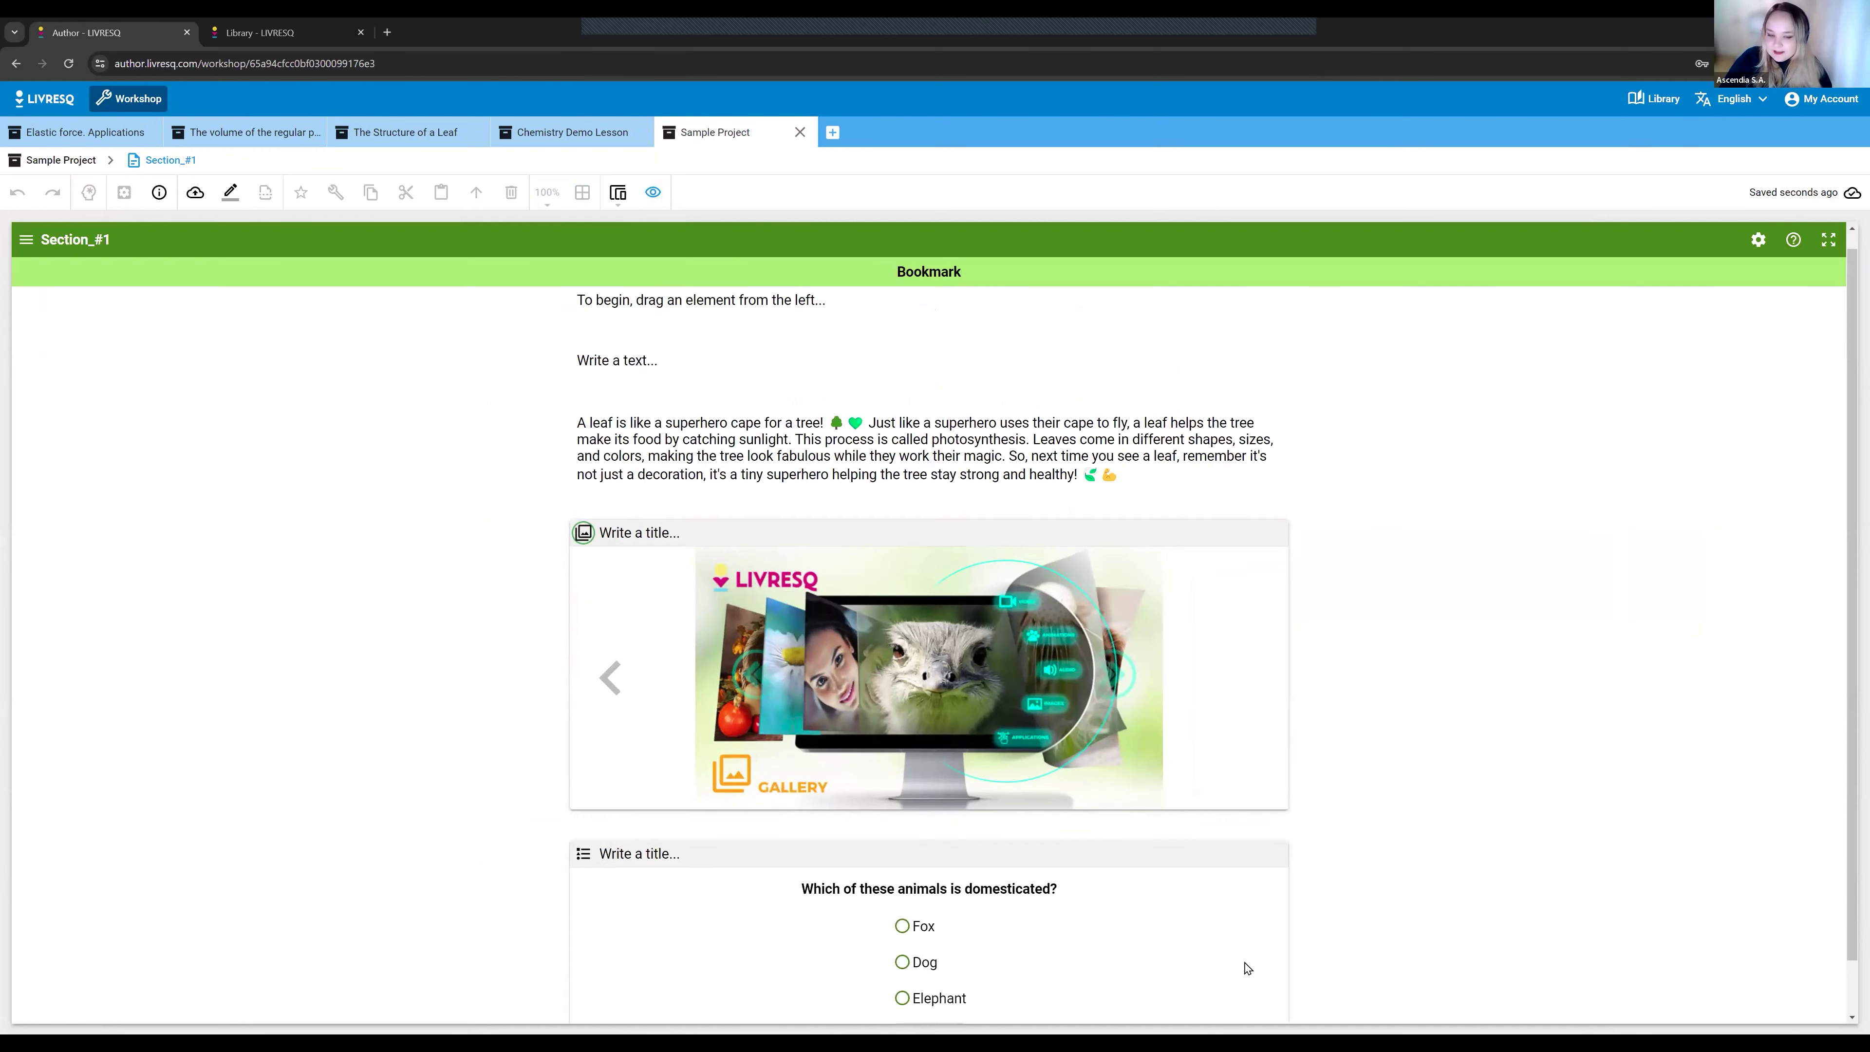
pyautogui.click(653, 193)
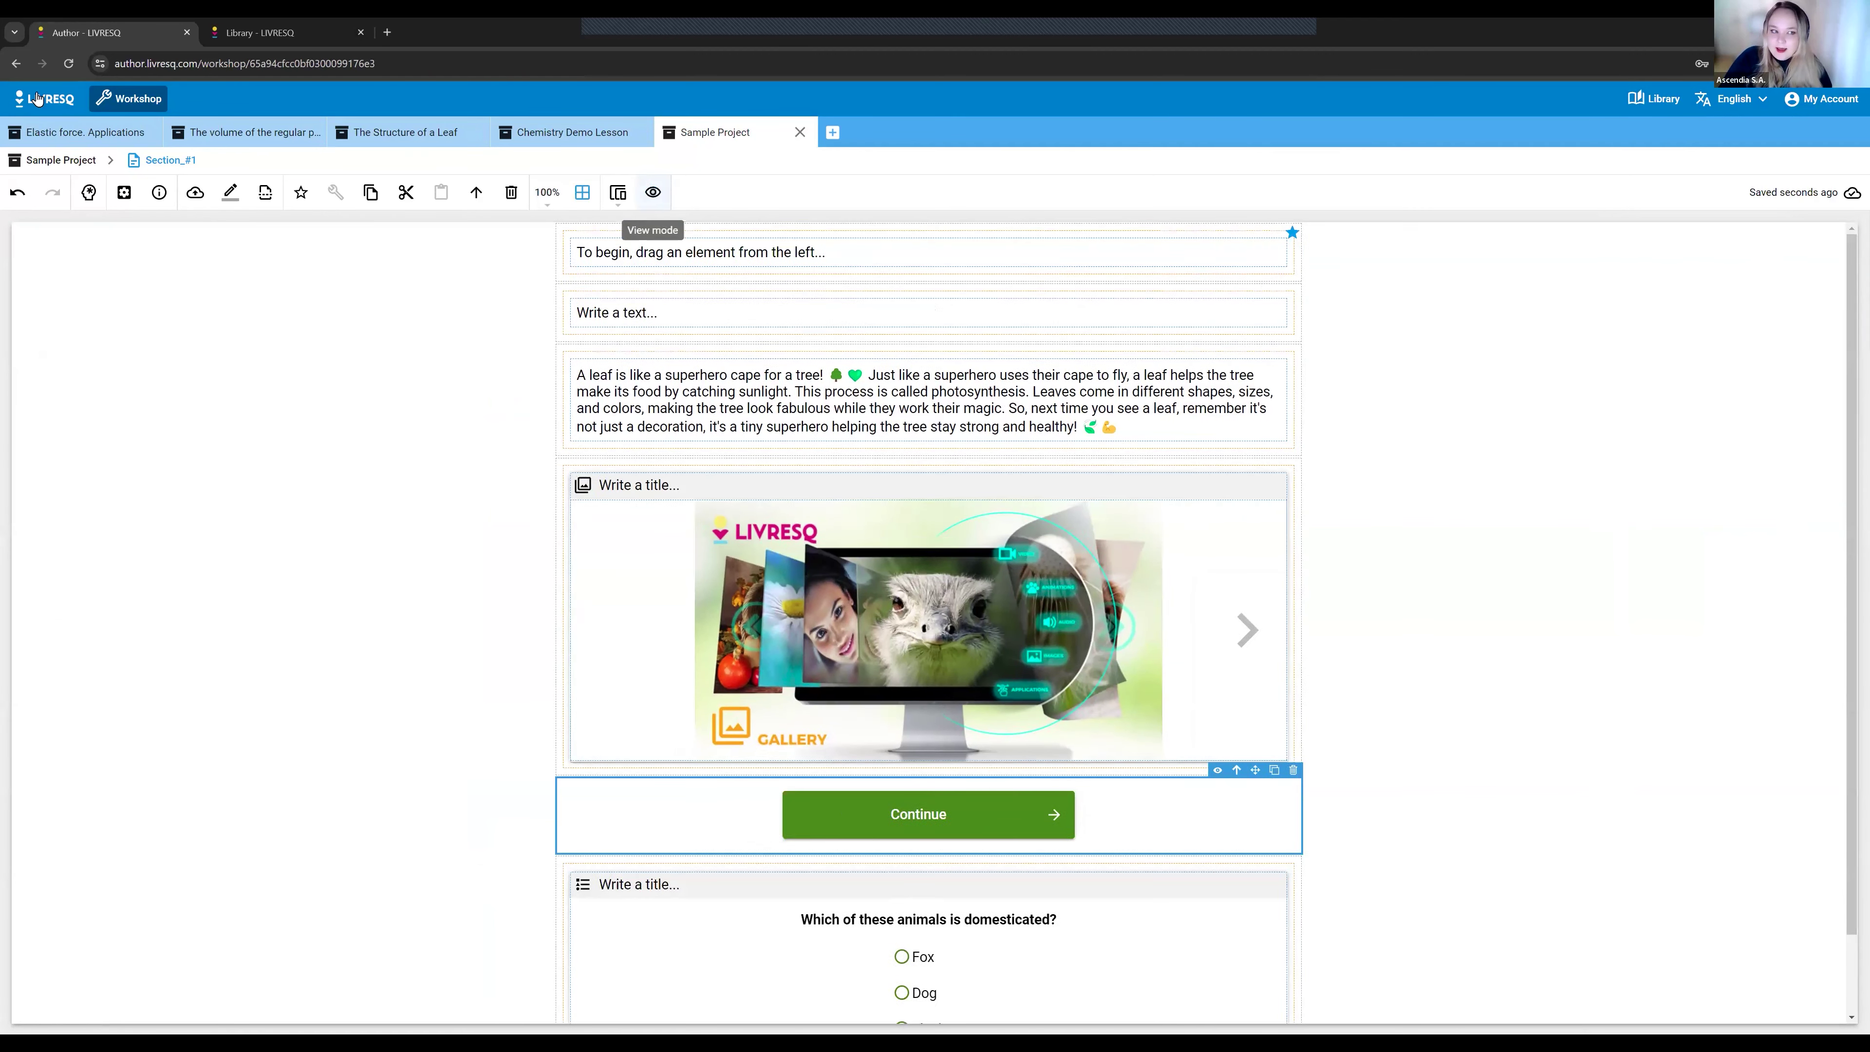
# - Look over the challenge and solution-planning parts of the Elastic force. Applications lesson
pyautogui.click(81, 132)
pyautogui.scroll(-10, 611, 372)
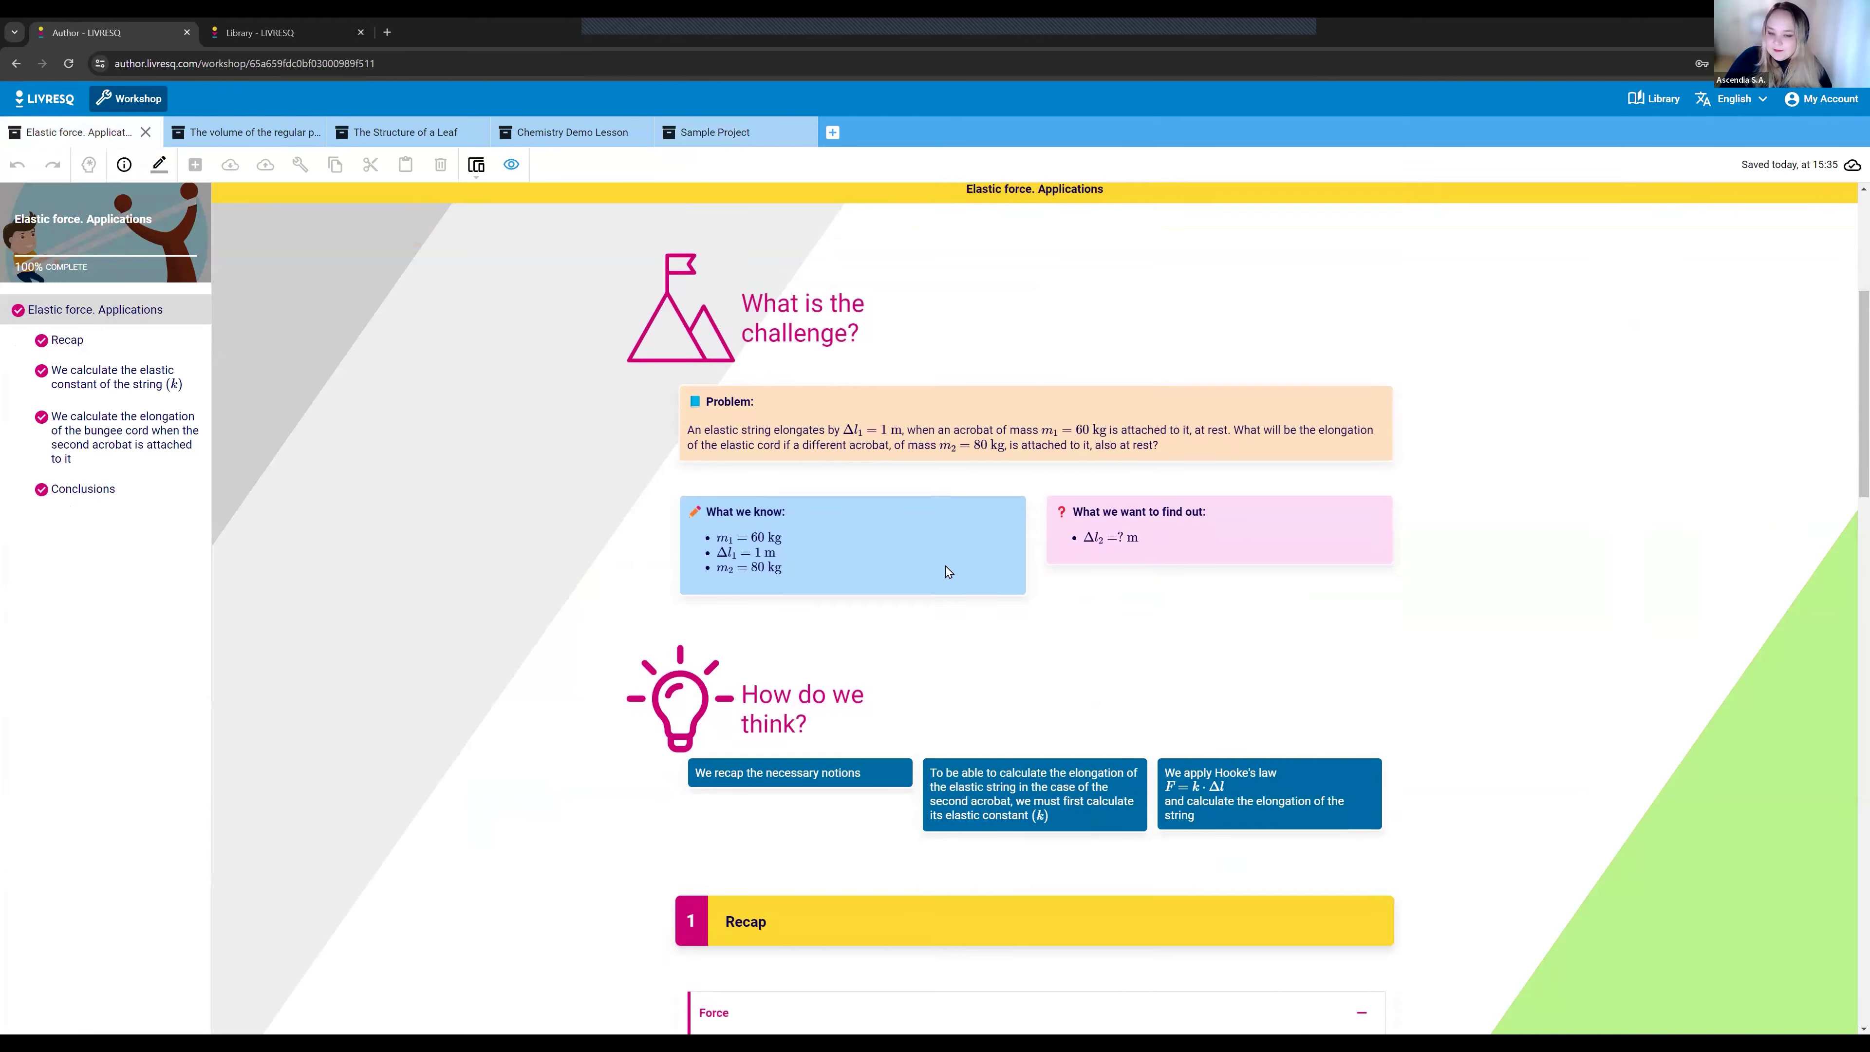
pyautogui.scroll(5, 520, 221)
pyautogui.scroll(4, 515, 197)
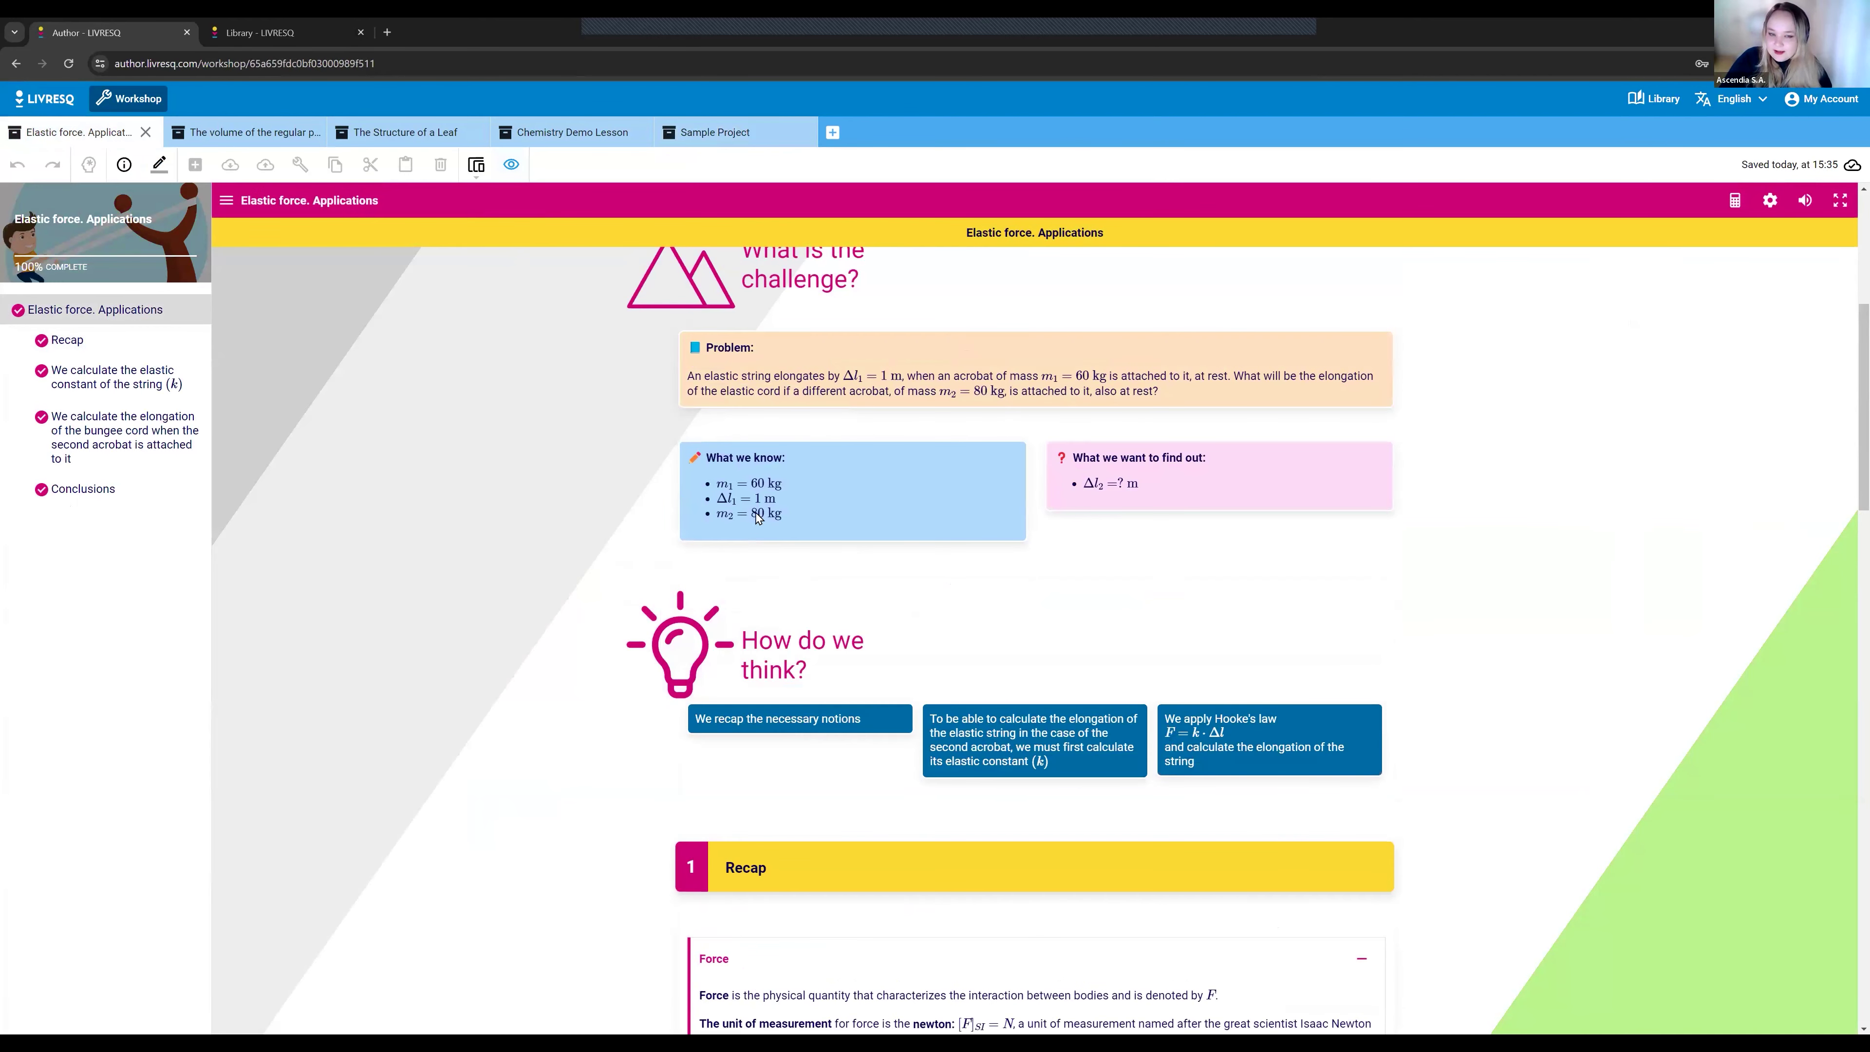
pyautogui.scroll(2, 308, 509)
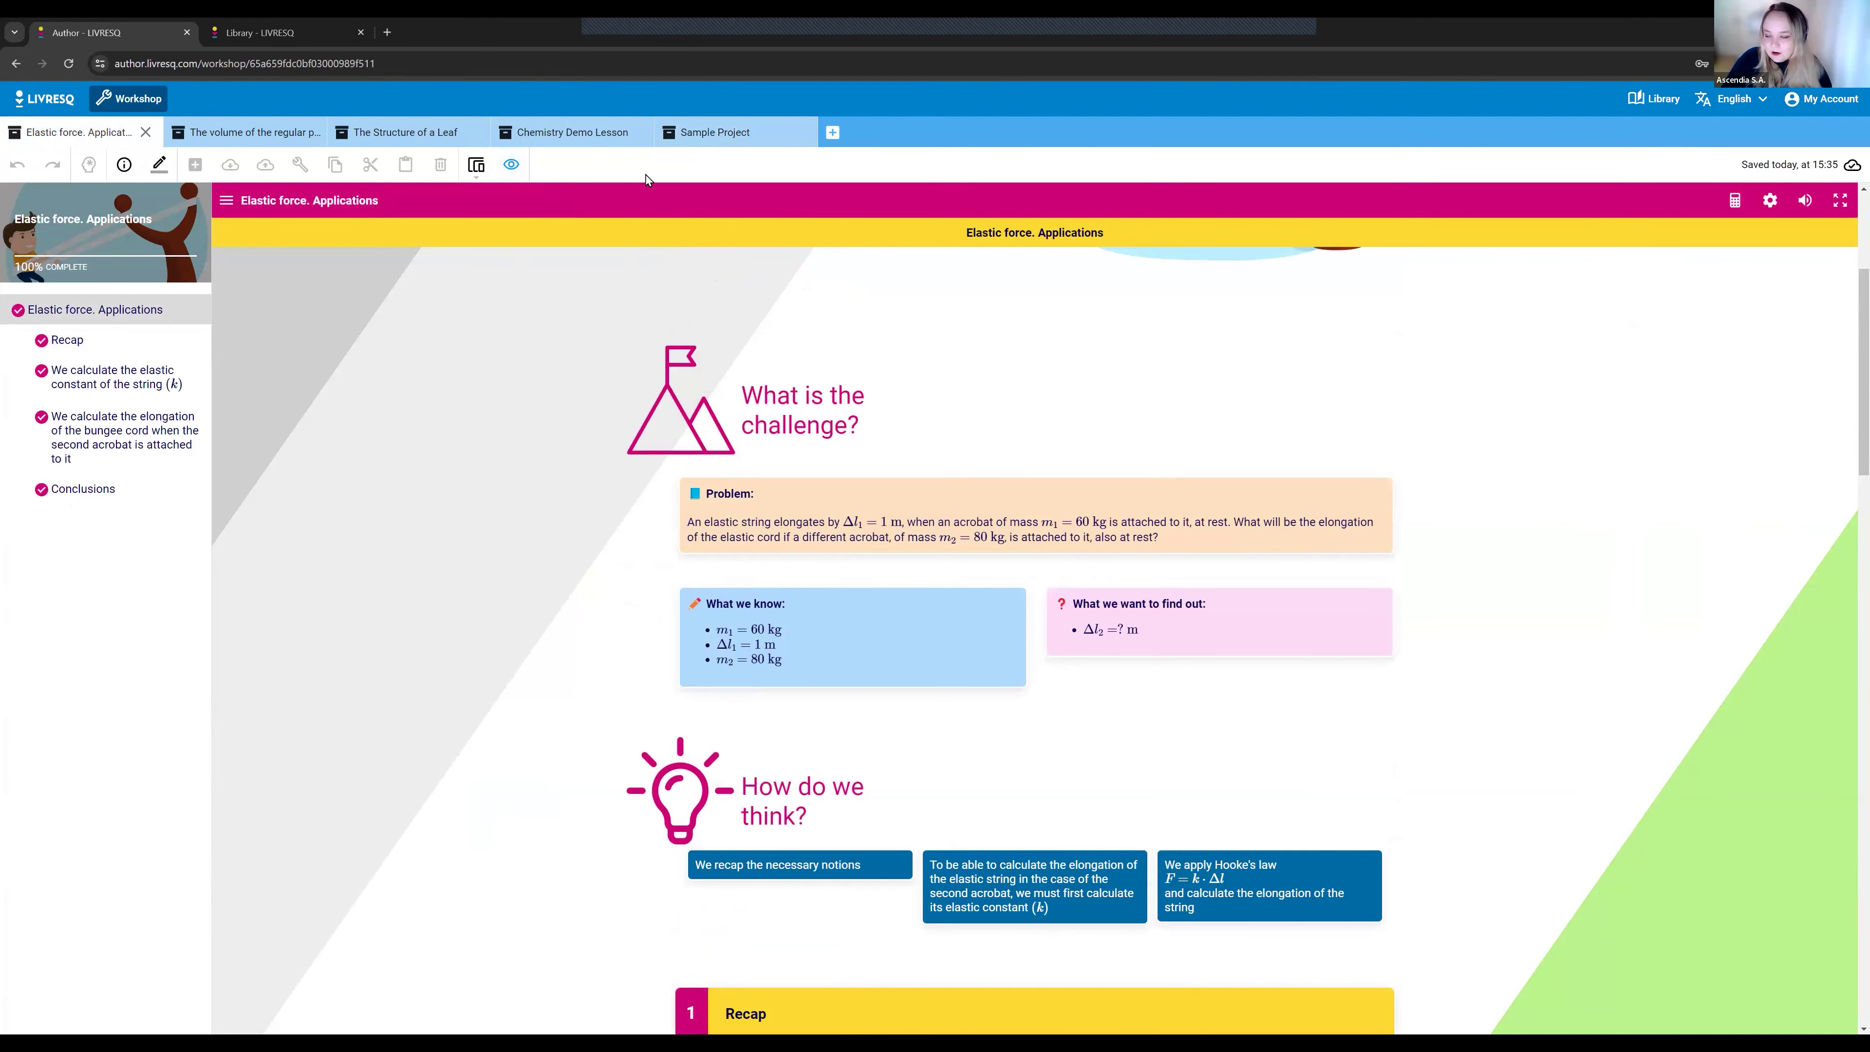
# - In the Sample Project, delete the separate barrier below the gallery and make the gallery itself behave as a barrier
pyautogui.click(696, 135)
pyautogui.click(915, 611)
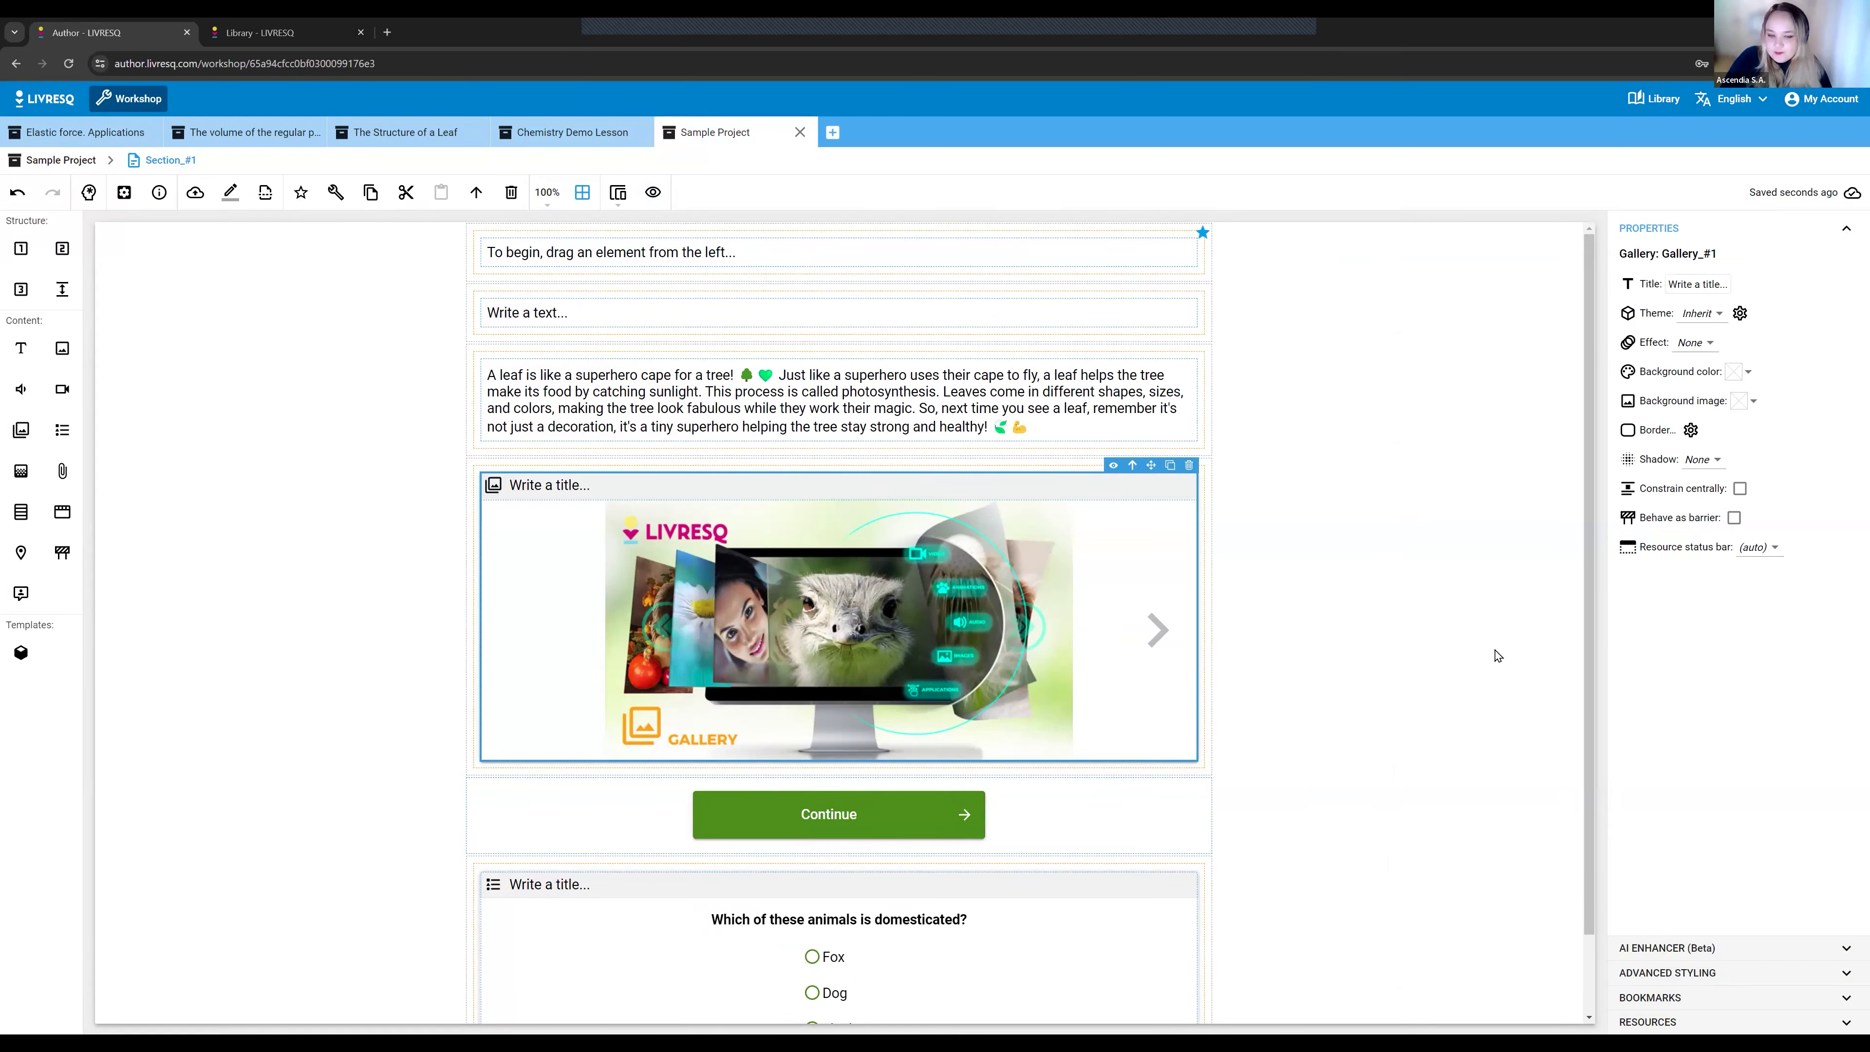
pyautogui.click(1140, 828)
pyautogui.click(1206, 774)
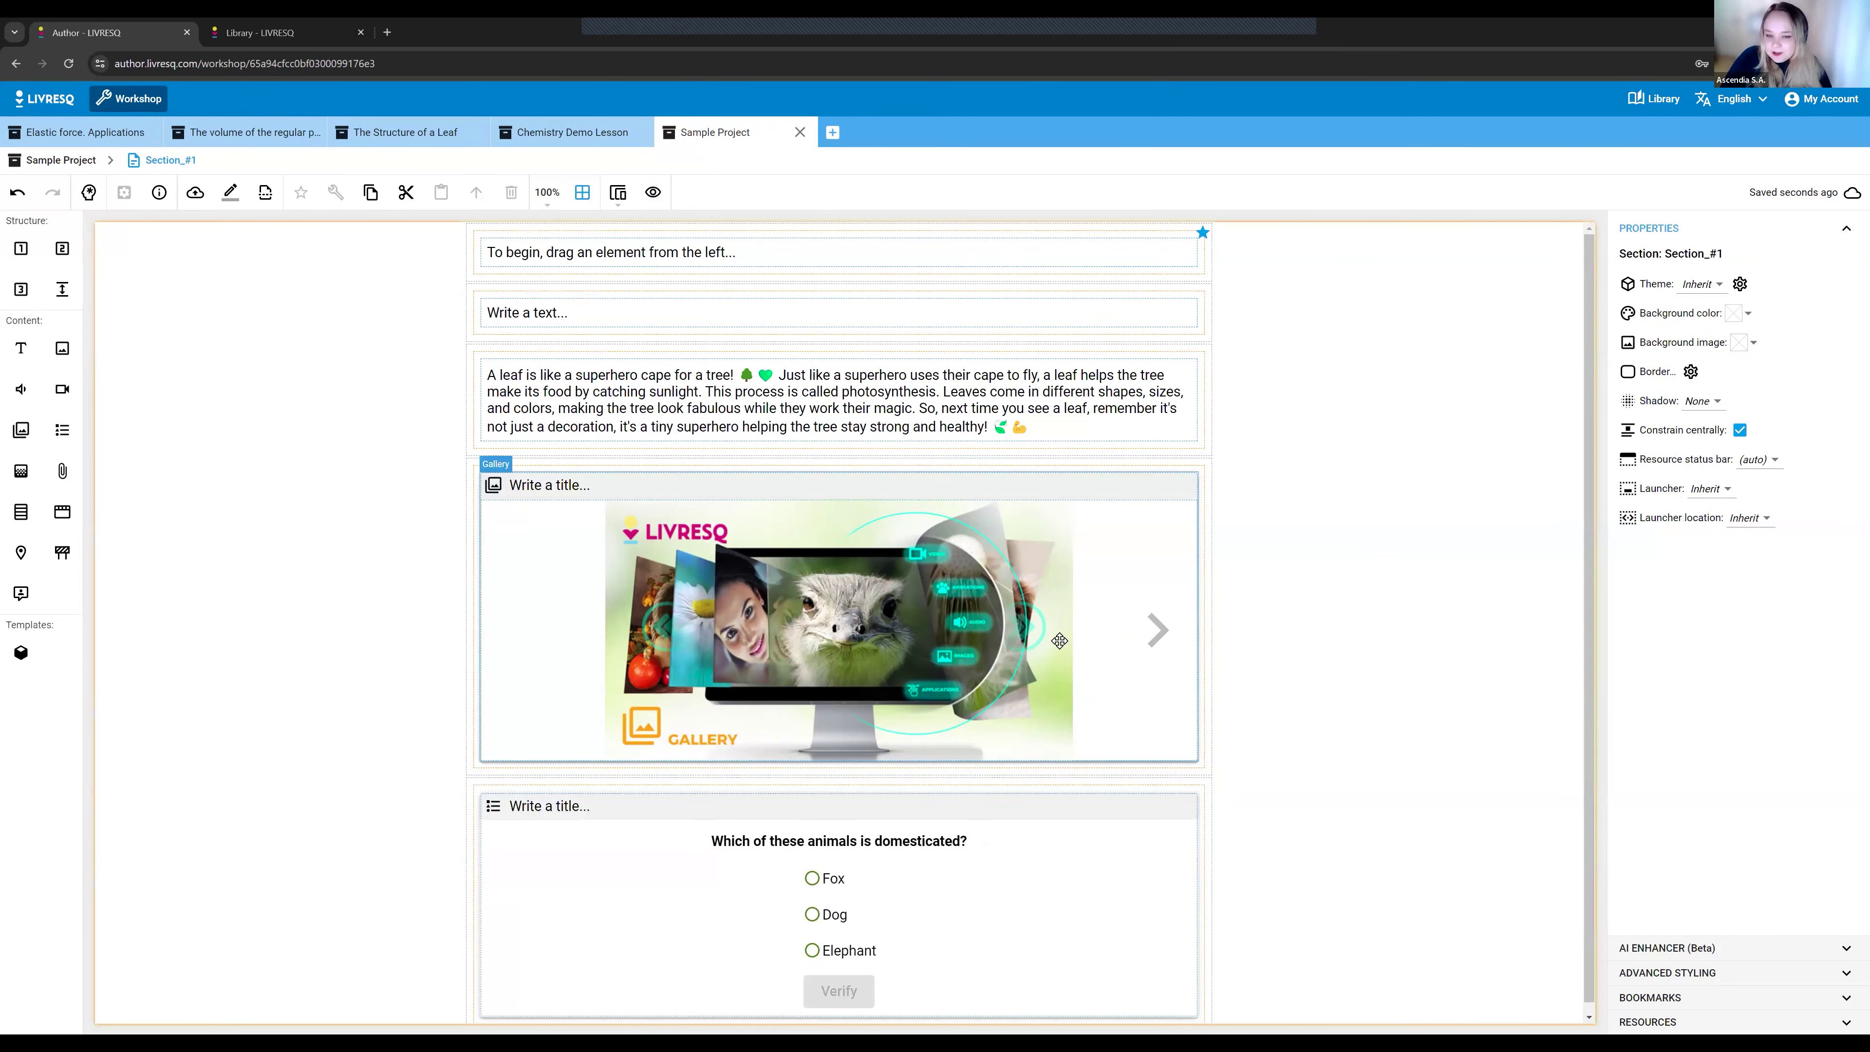
pyautogui.click(1735, 518)
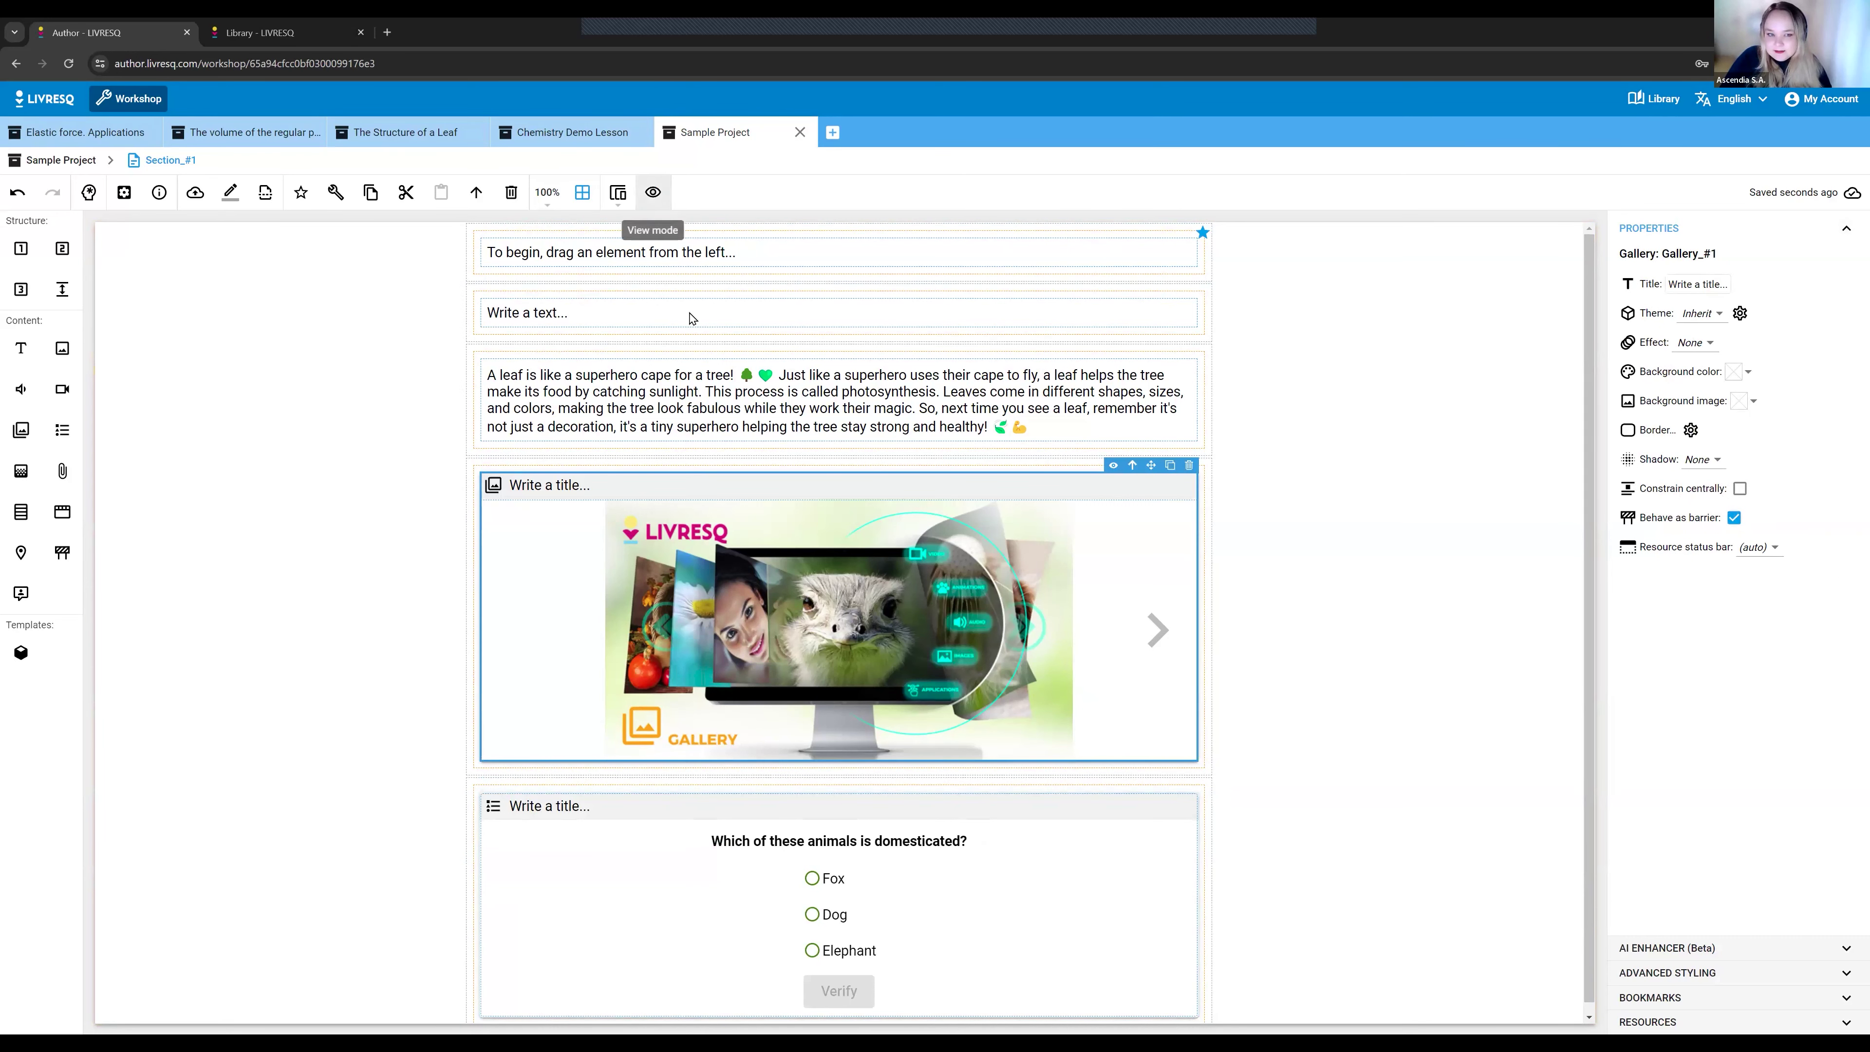
# - Preview the section, browse the gallery forward and back to test its barrier behaviour, and return to editing
pyautogui.click(654, 192)
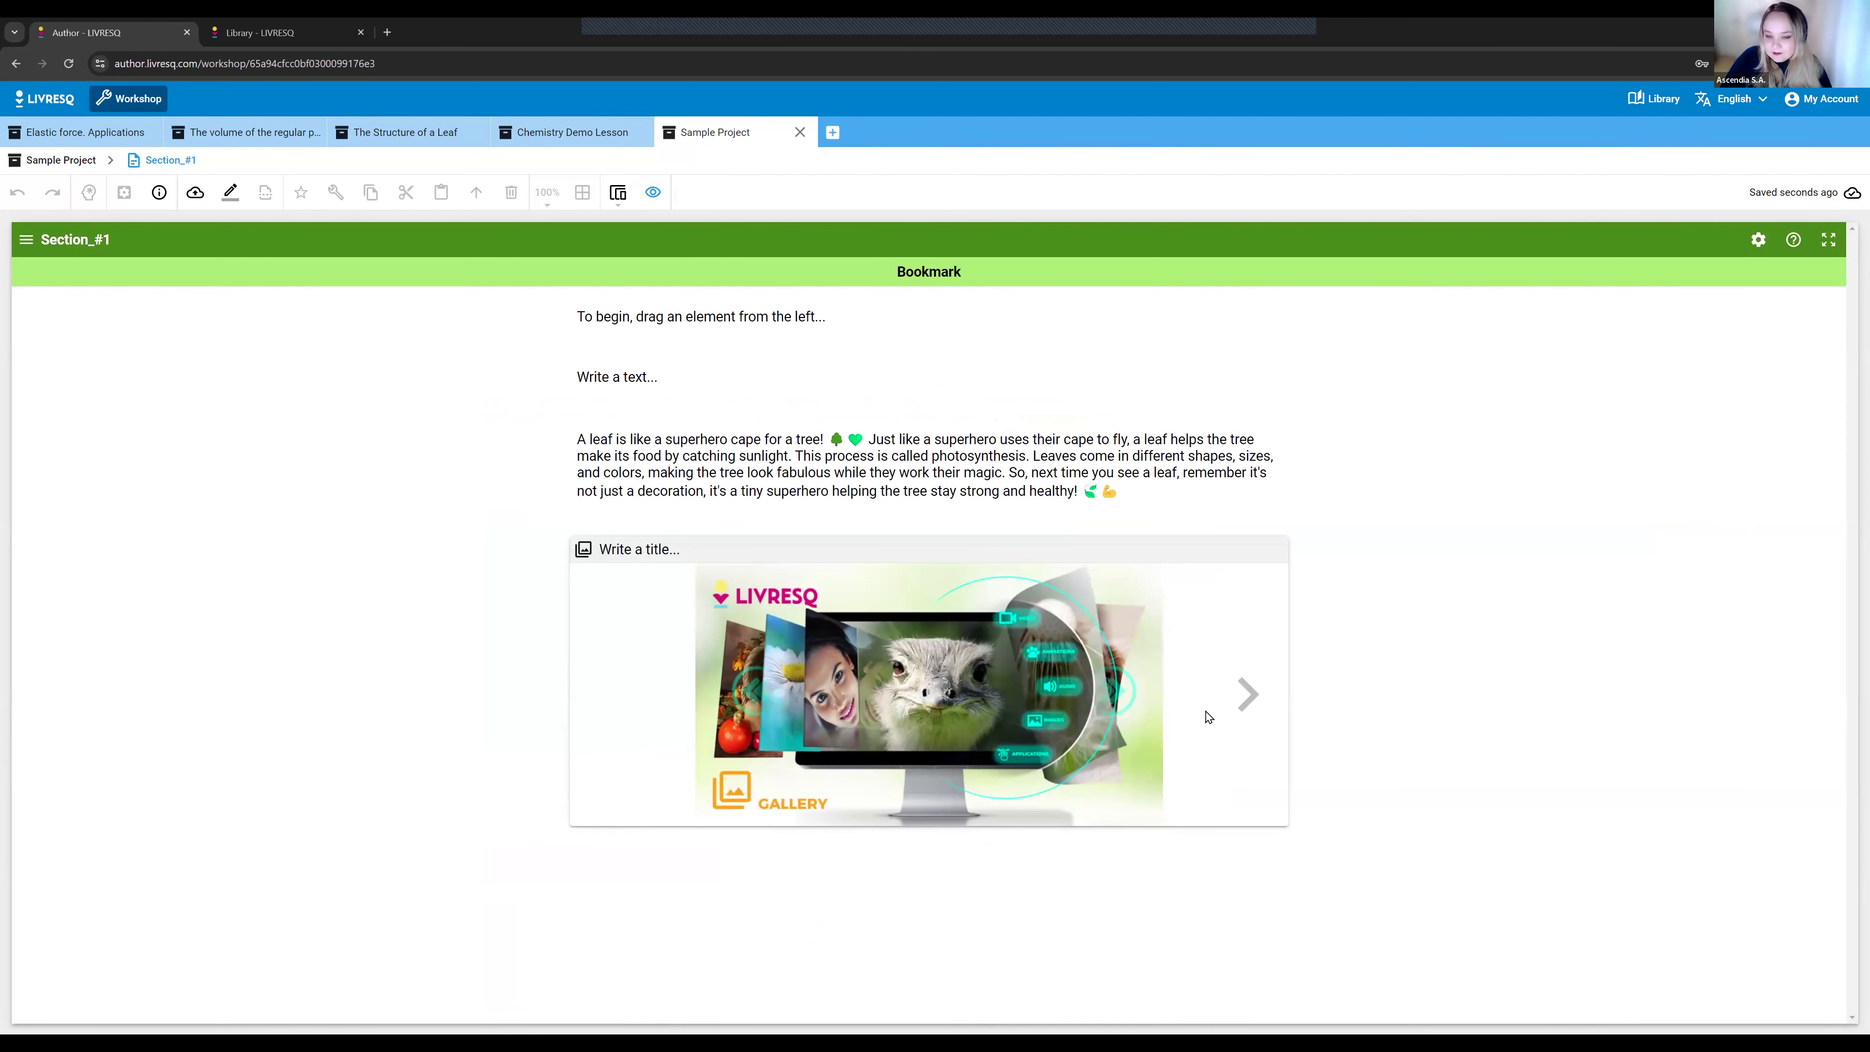
pyautogui.click(1248, 694)
pyautogui.scroll(-1, 885, 873)
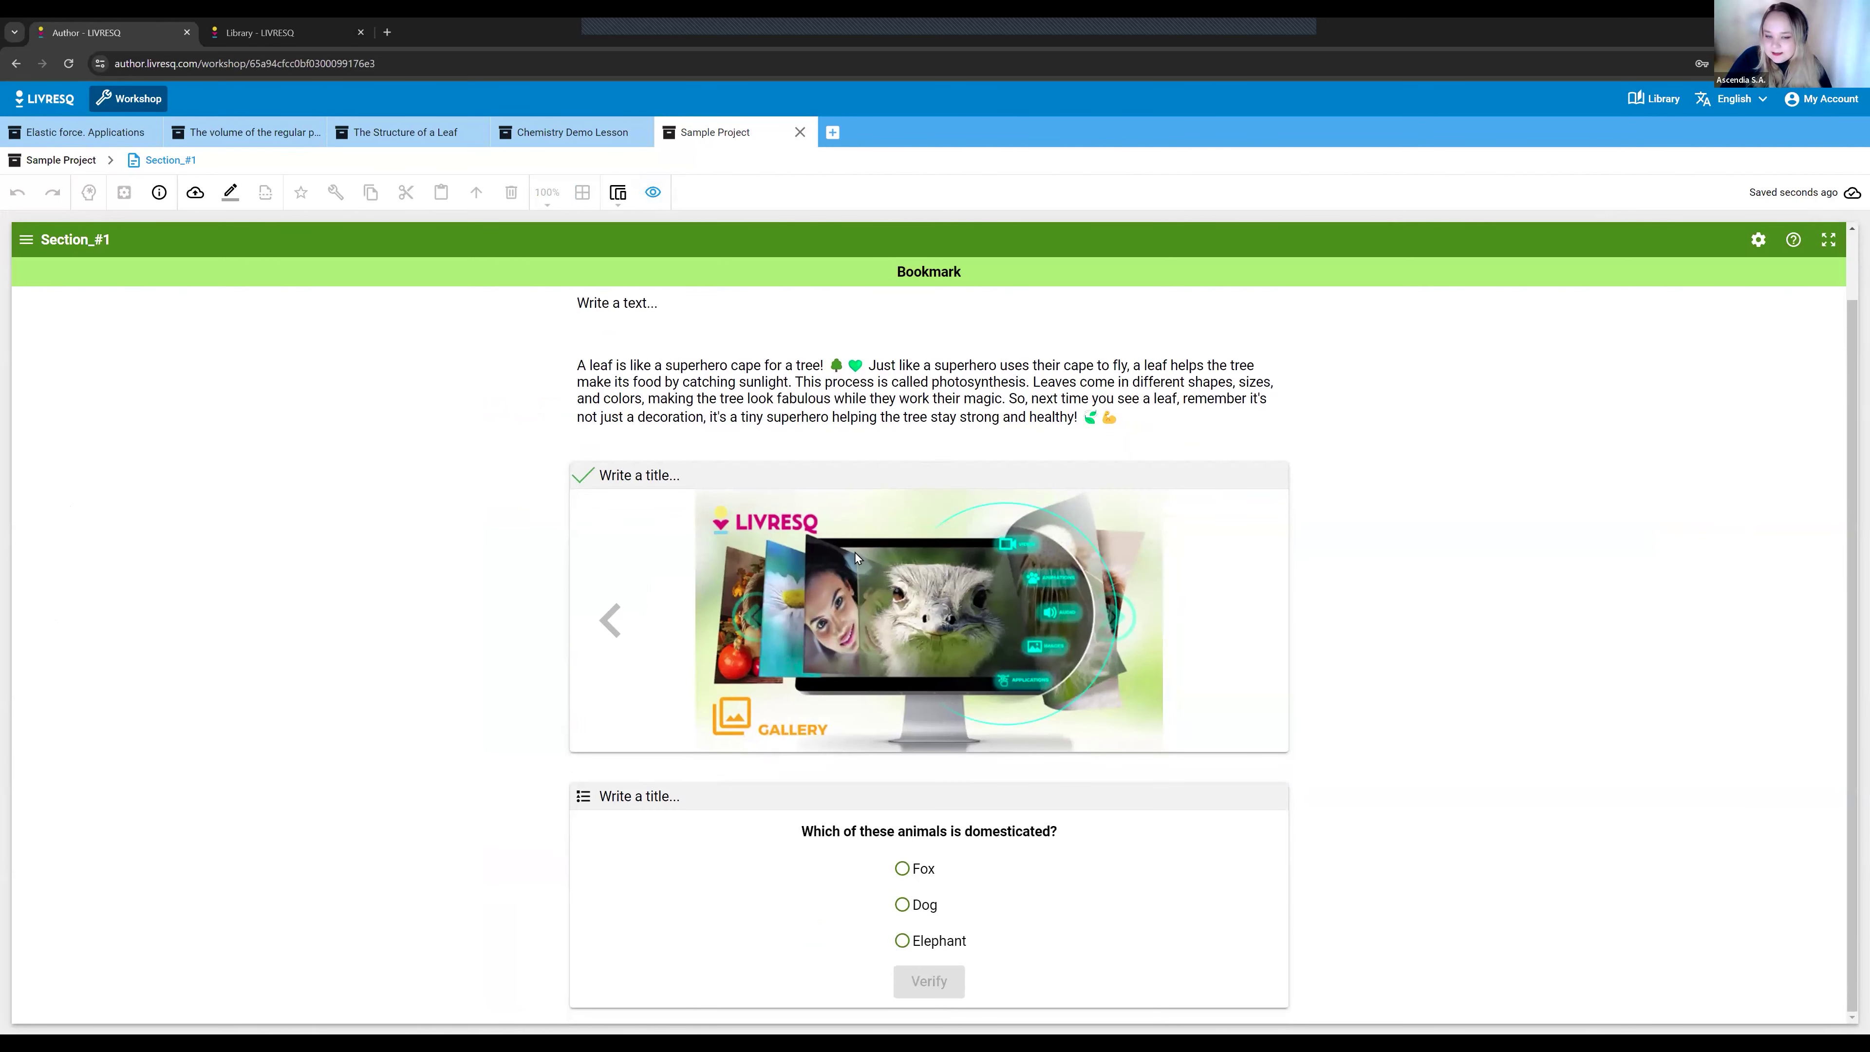
pyautogui.click(617, 625)
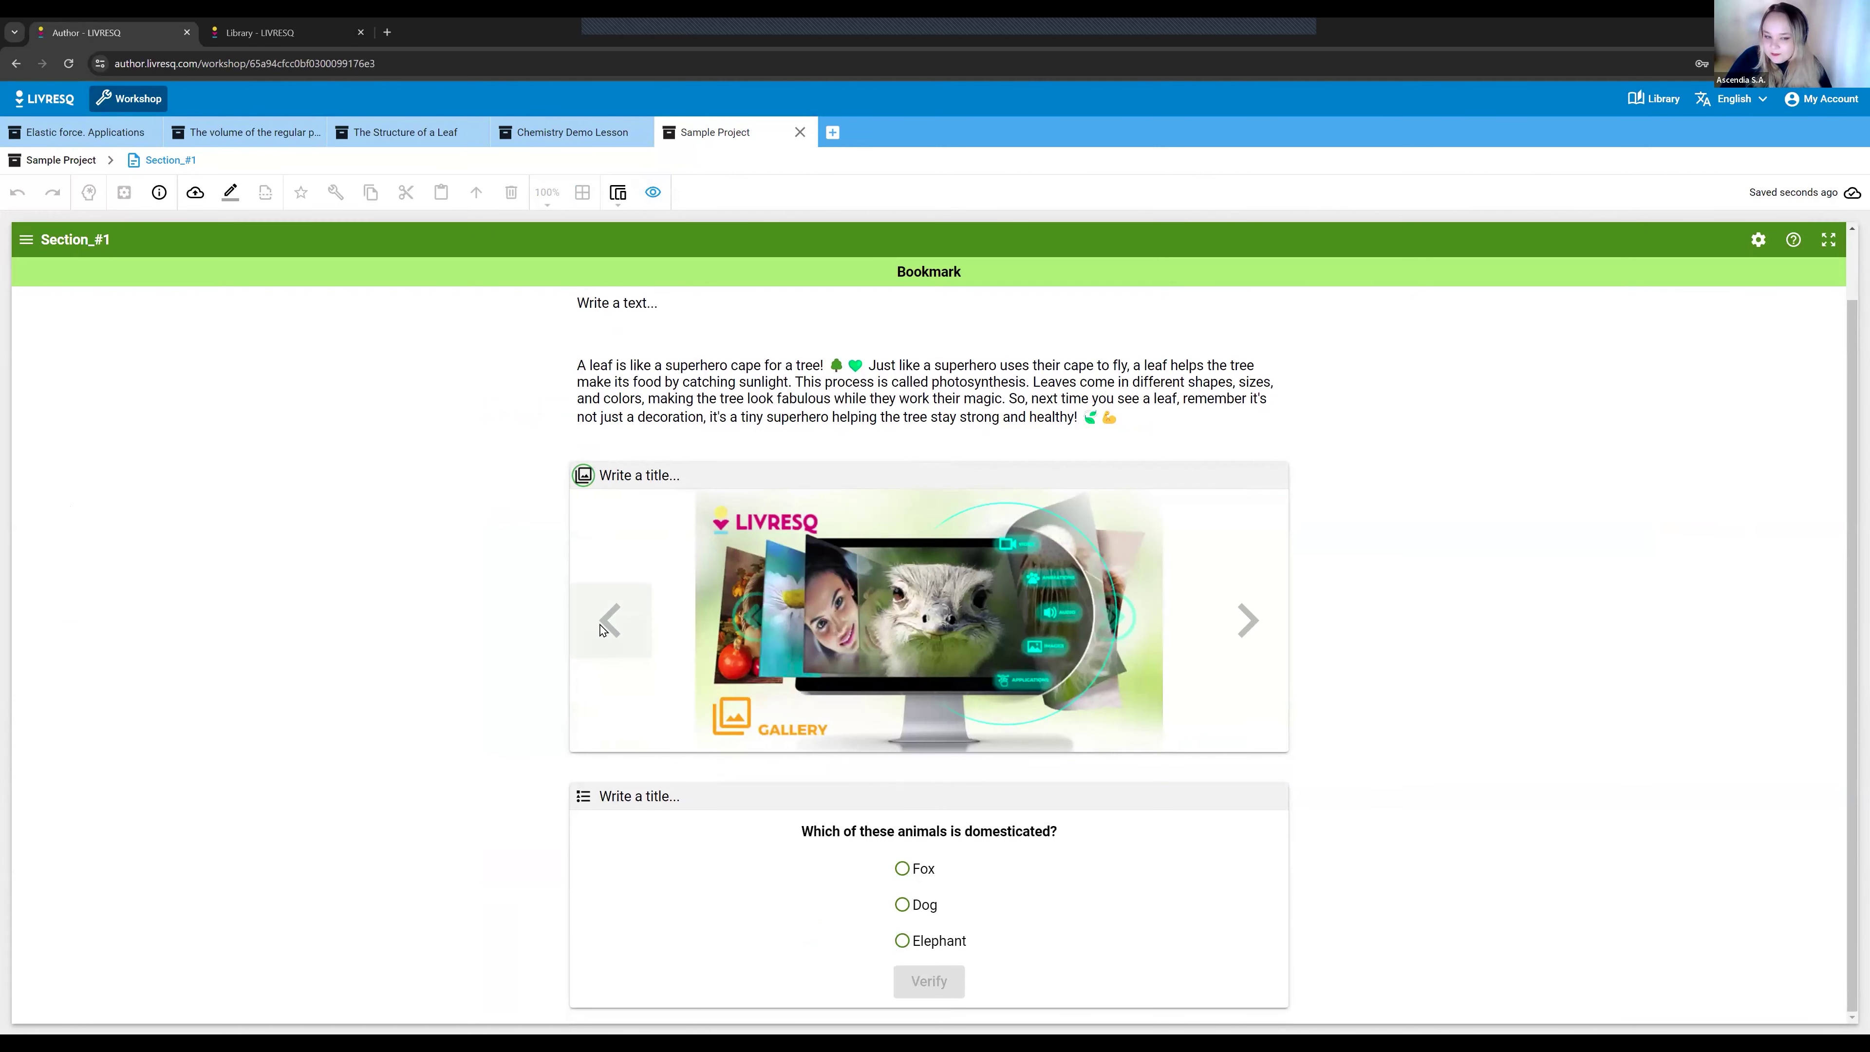
pyautogui.click(1264, 649)
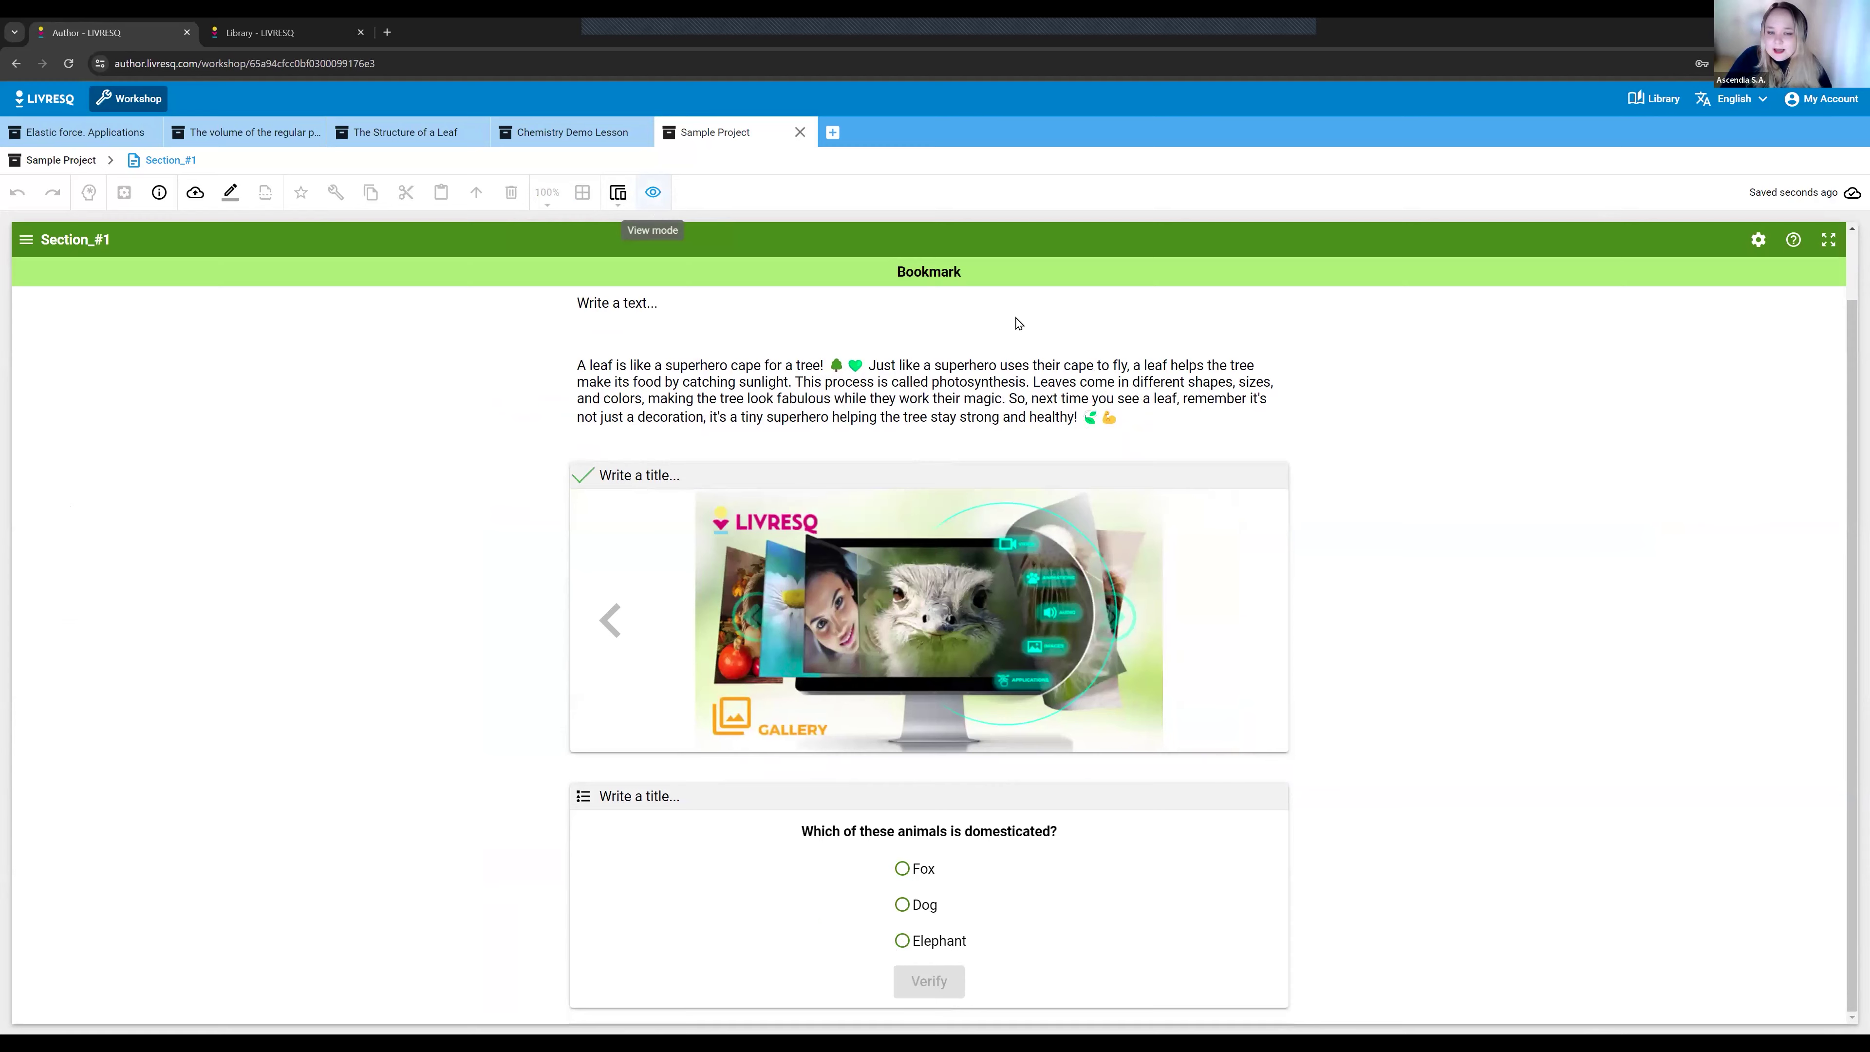
pyautogui.press('Escape')
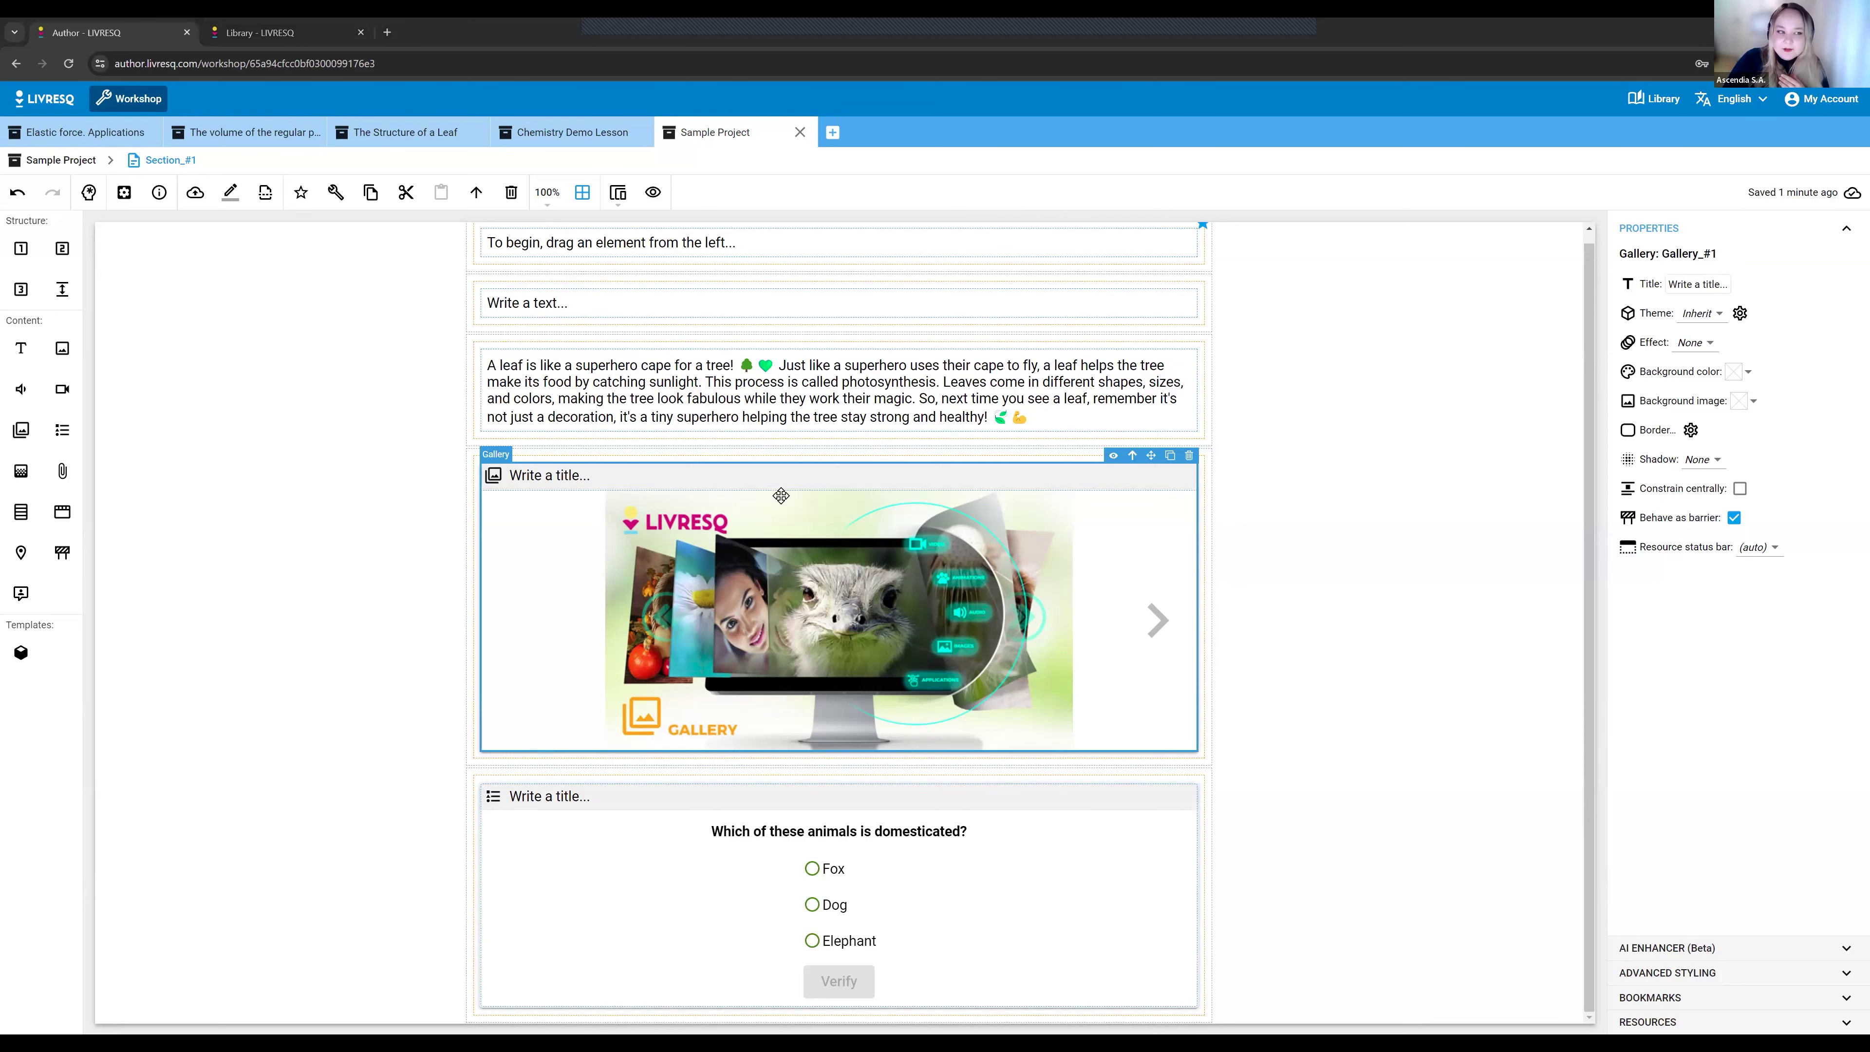
# - Try sharing Proiect_#21 from the resources with Anyone with a link, cancel the sharing, and open and close the project
pyautogui.click(54, 160)
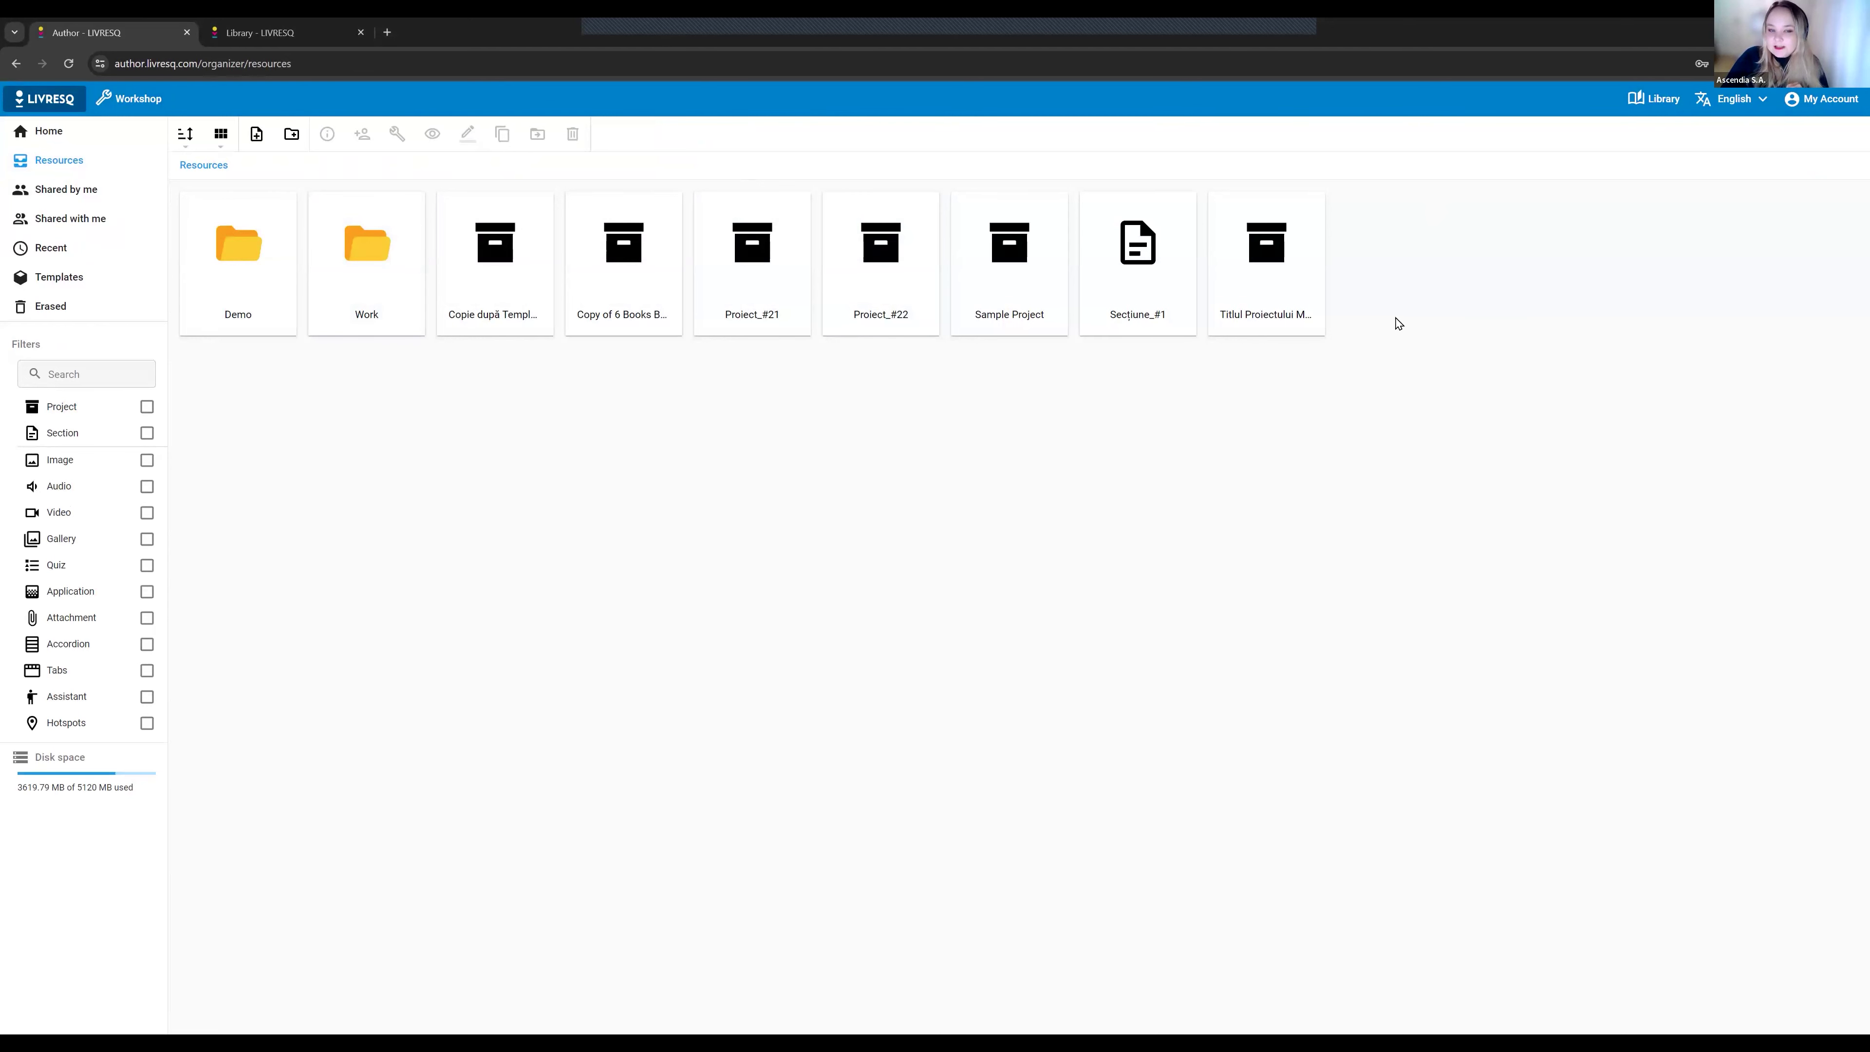
pyautogui.click(752, 266)
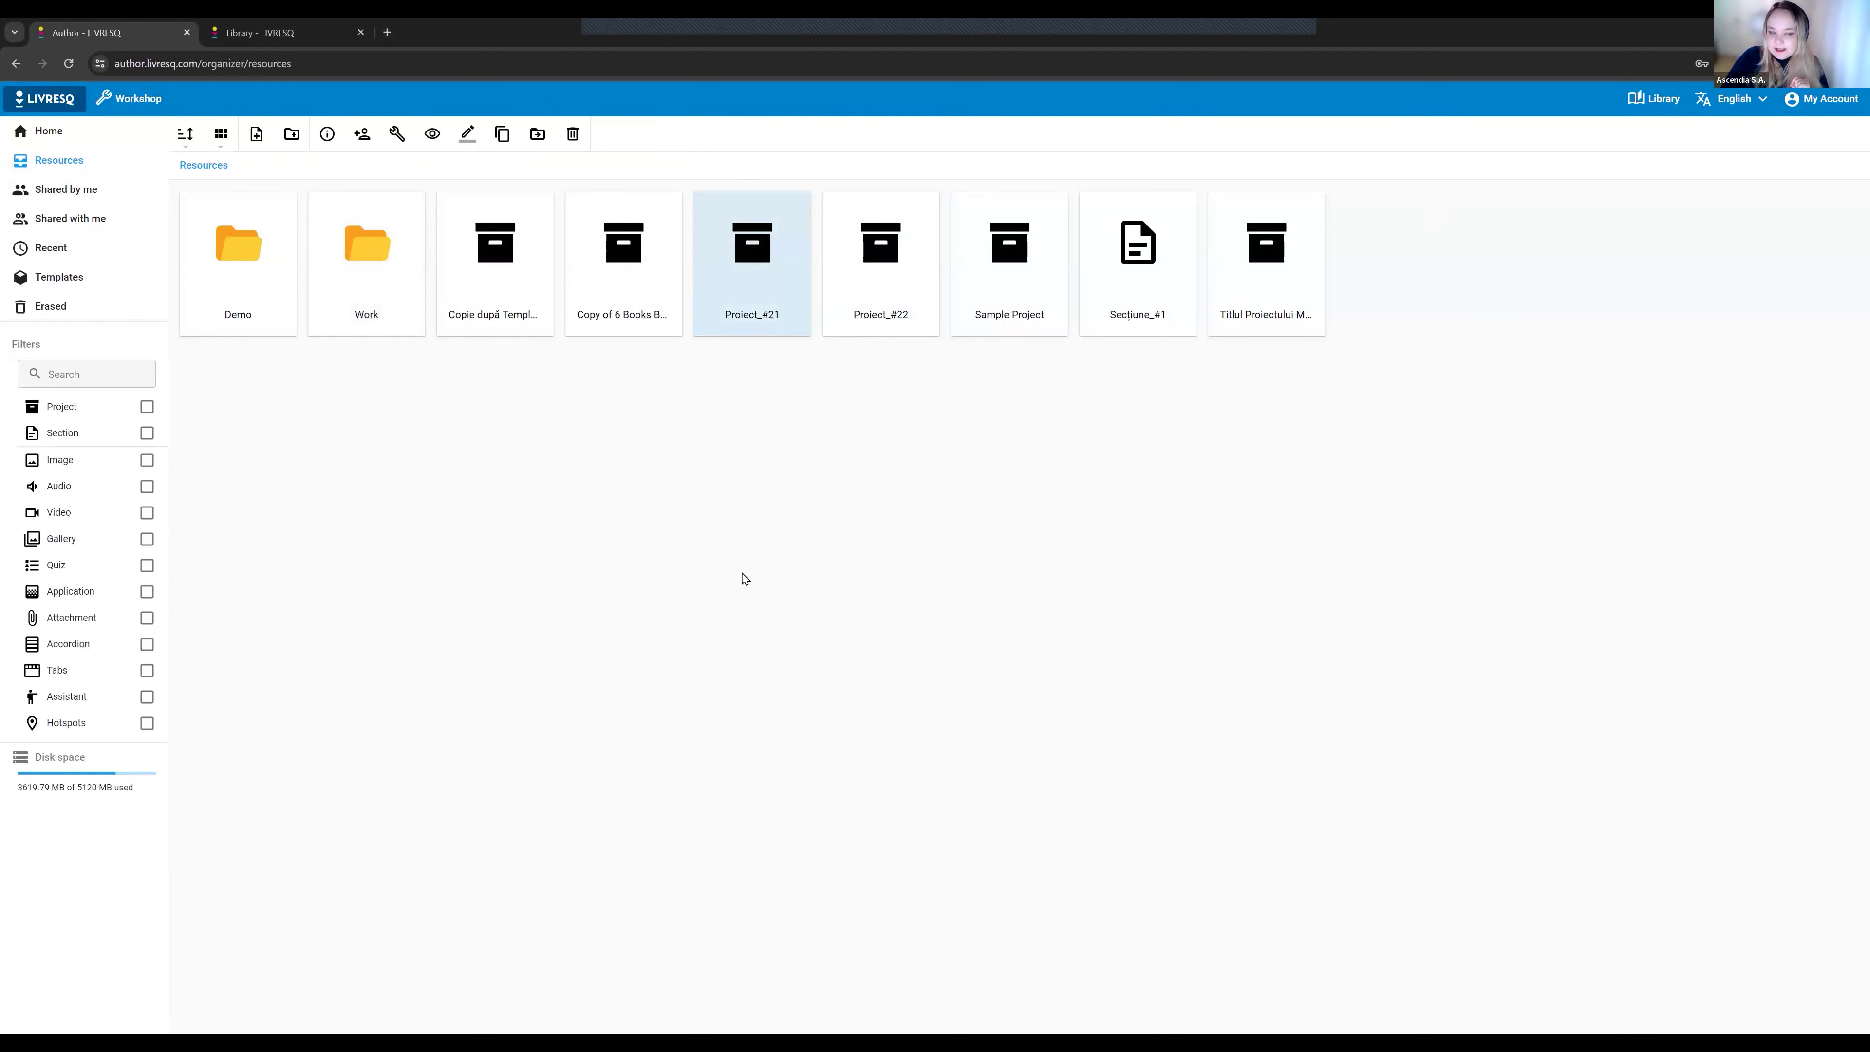
pyautogui.click(359, 146)
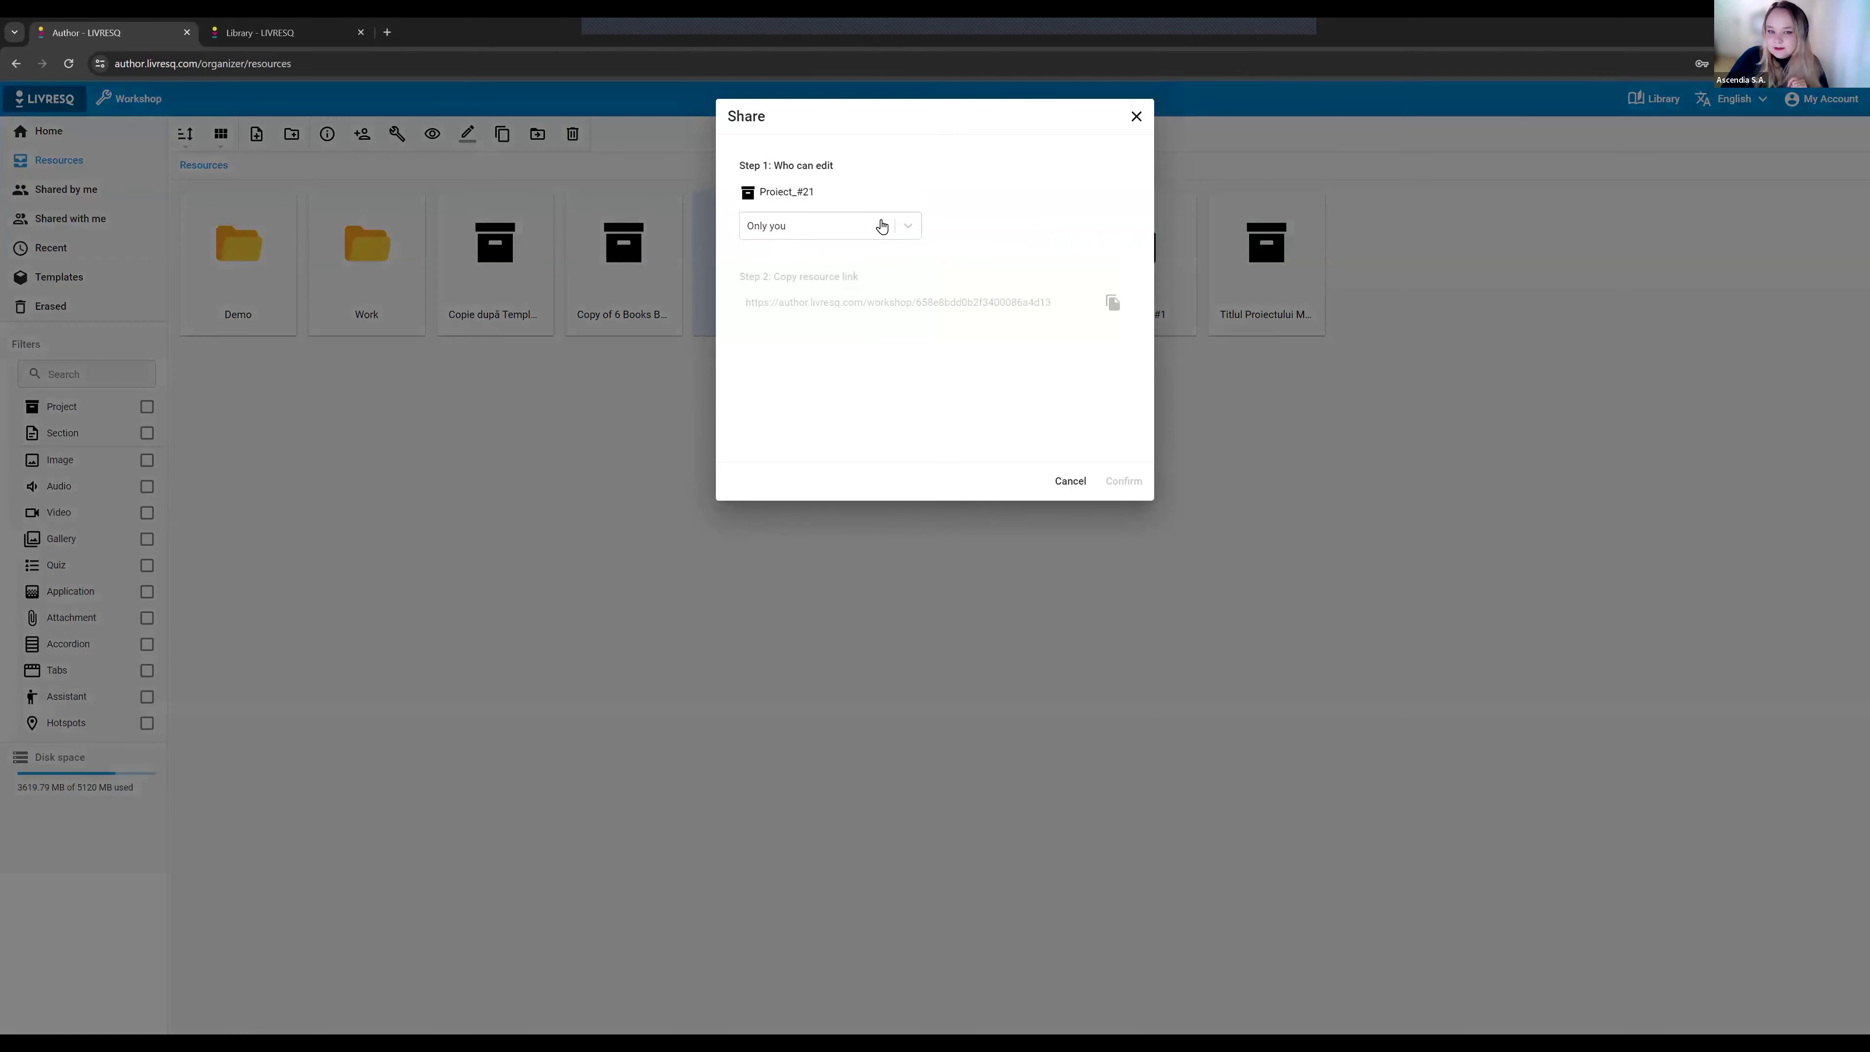
pyautogui.click(908, 235)
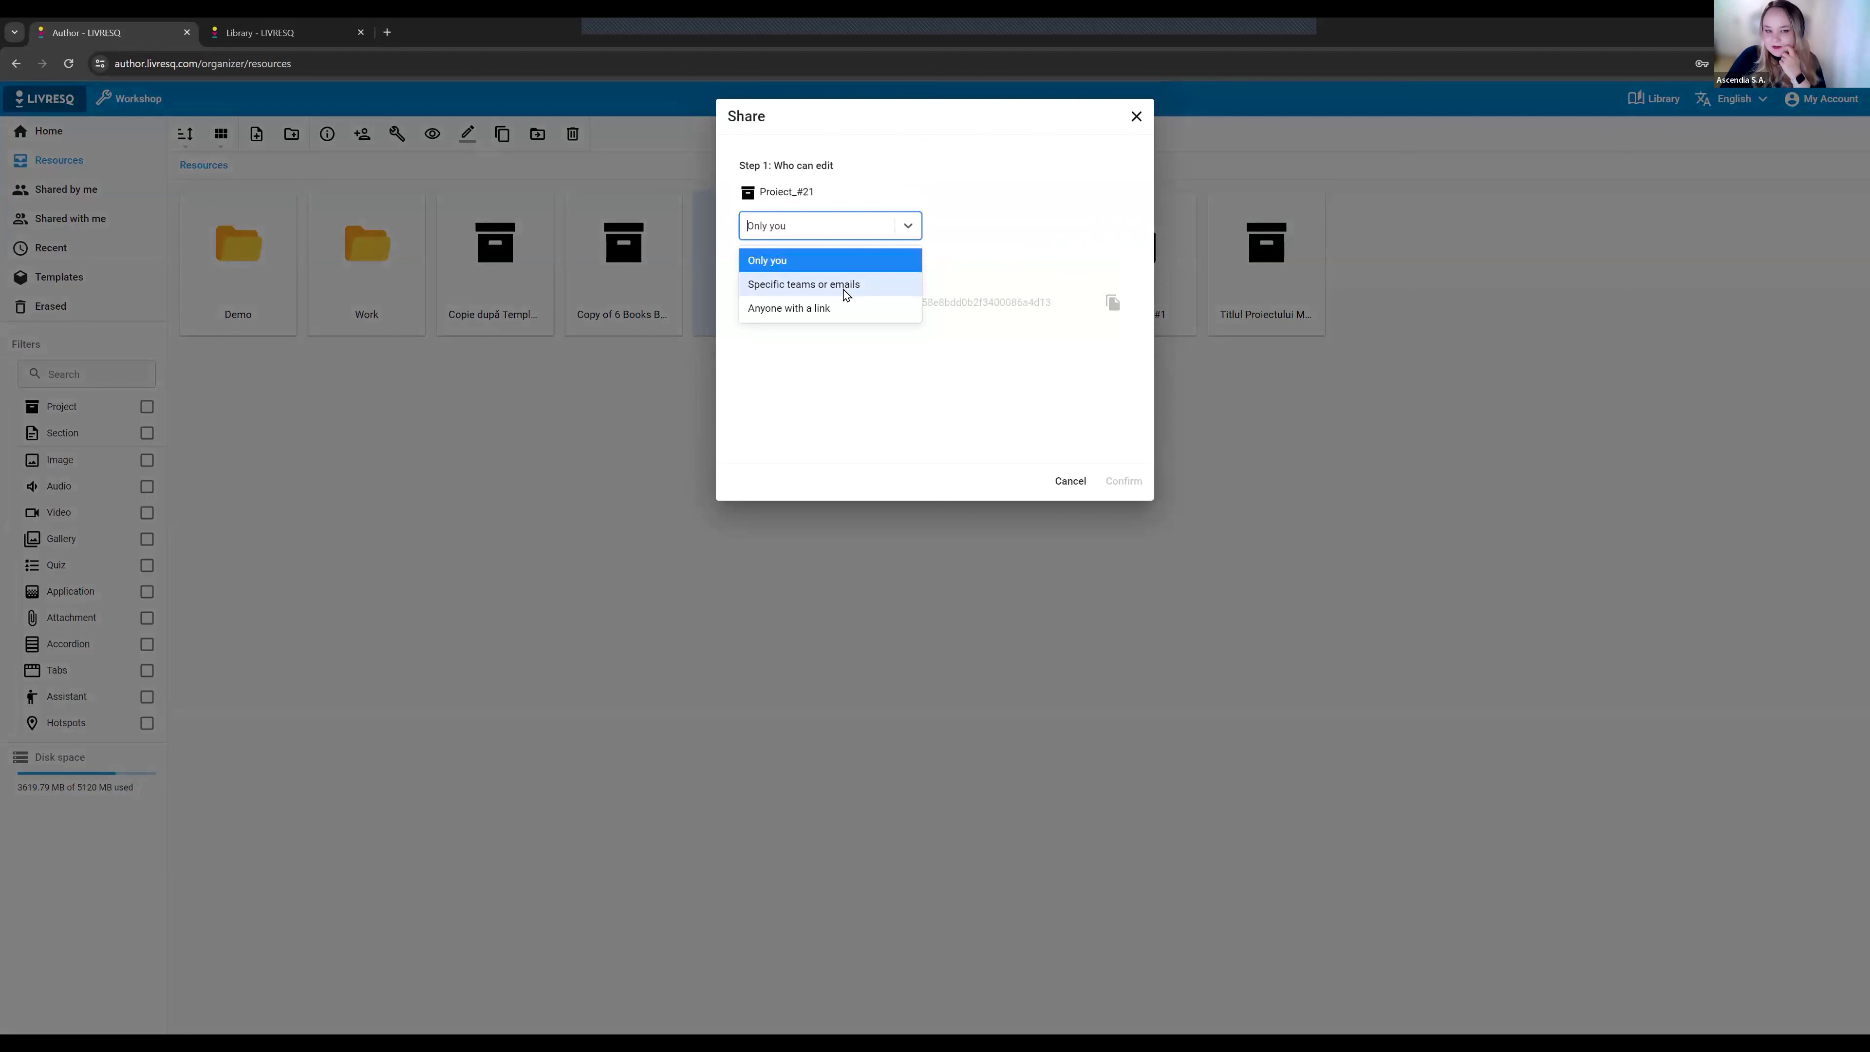
pyautogui.click(825, 307)
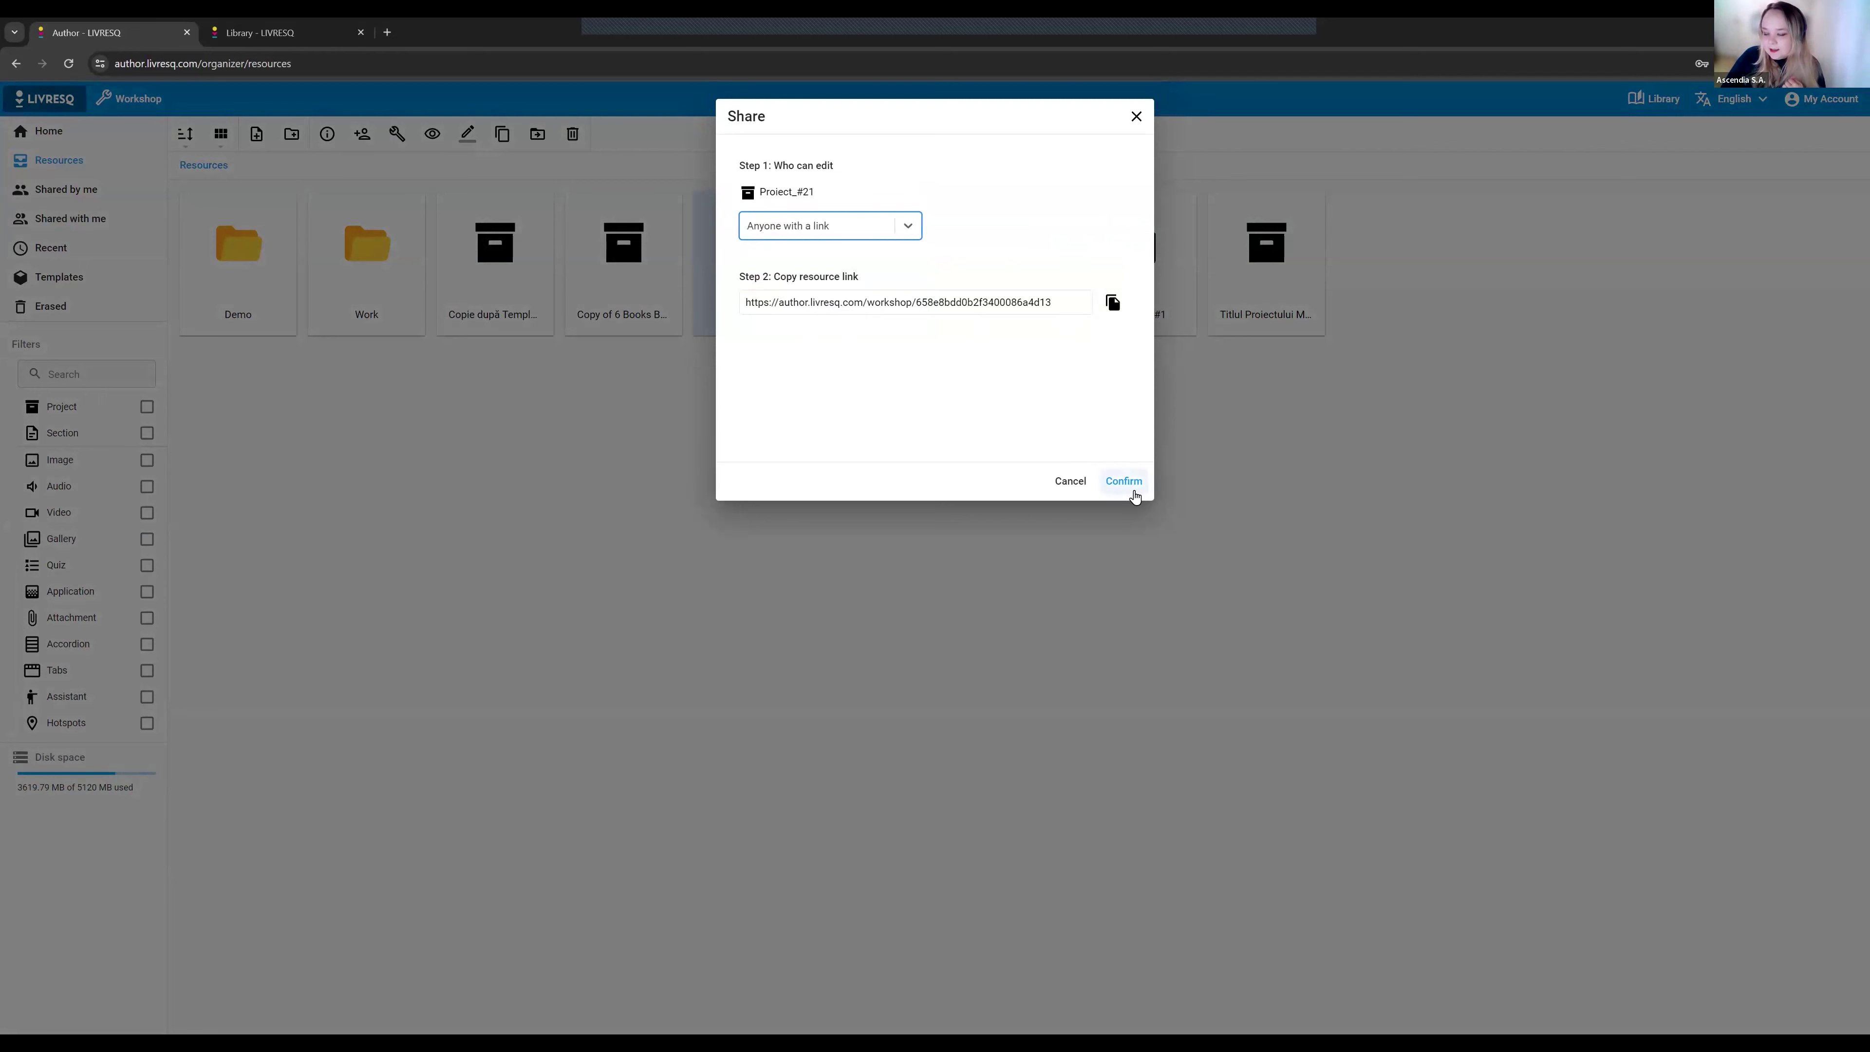
pyautogui.click(1070, 481)
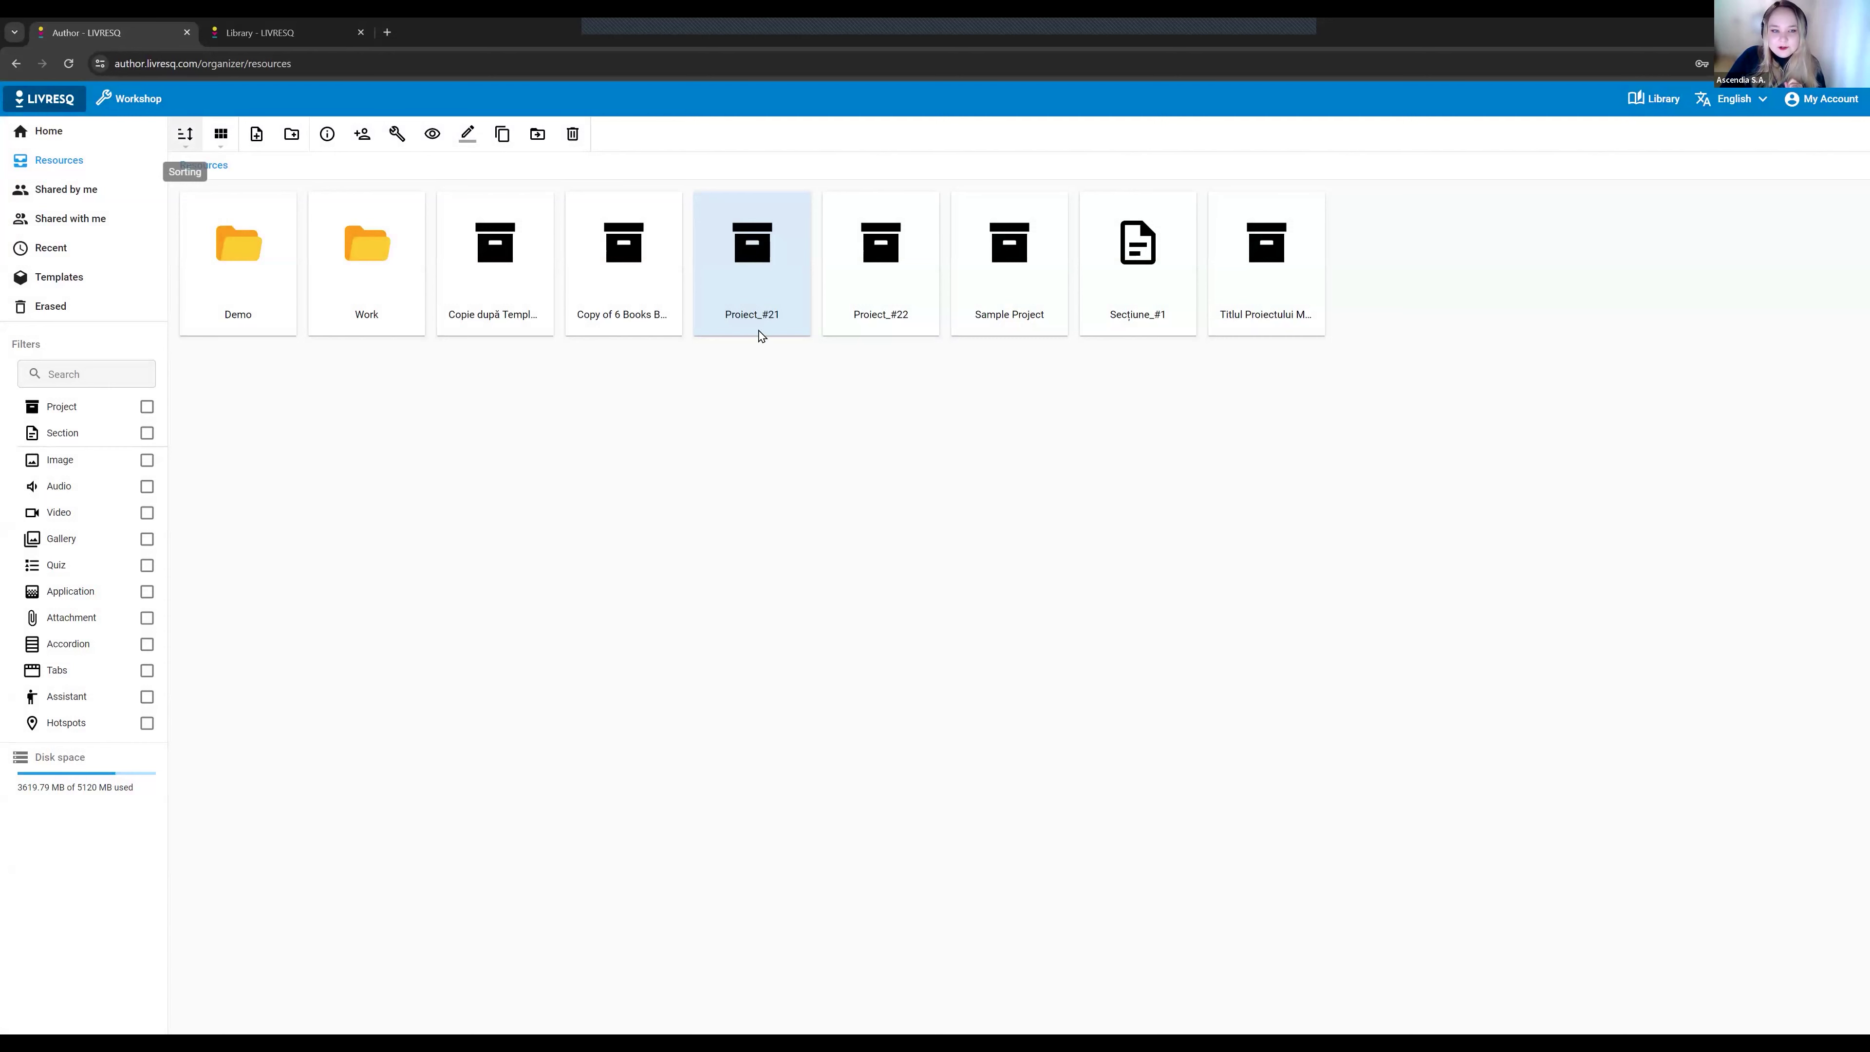
pyautogui.click(755, 280)
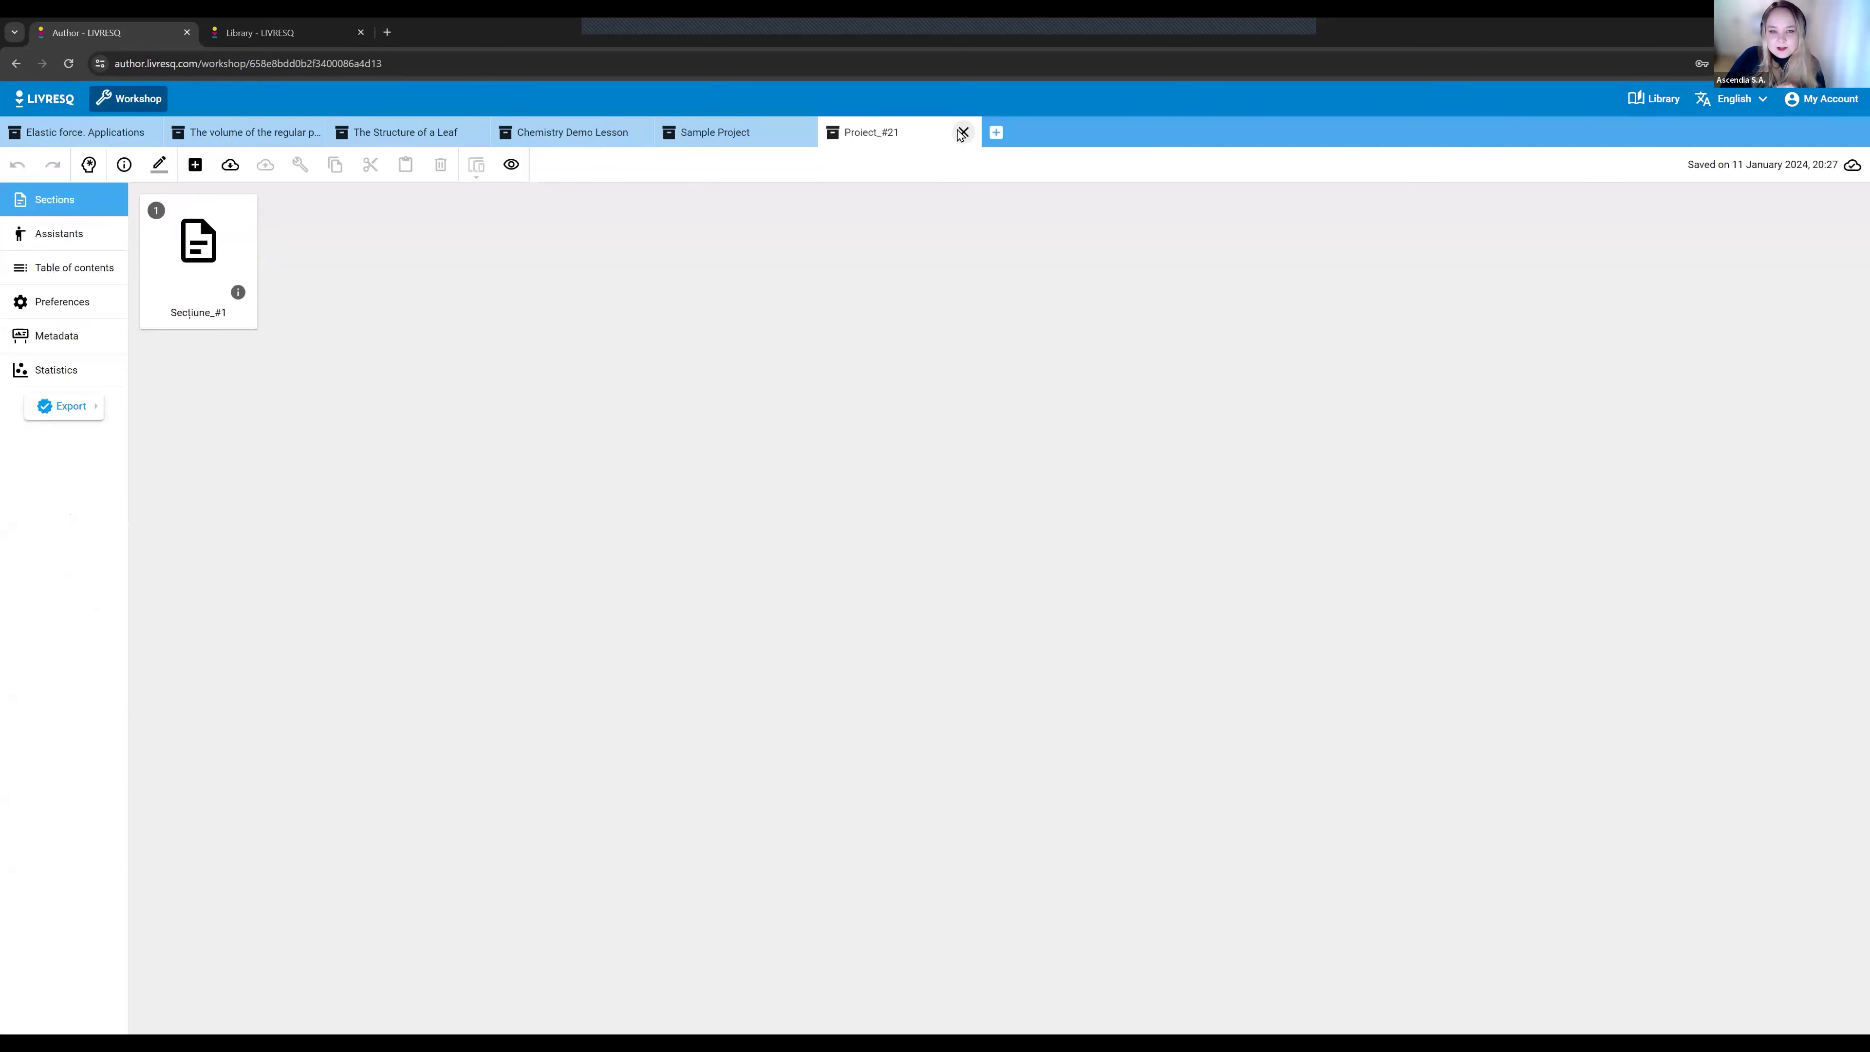
pyautogui.click(960, 132)
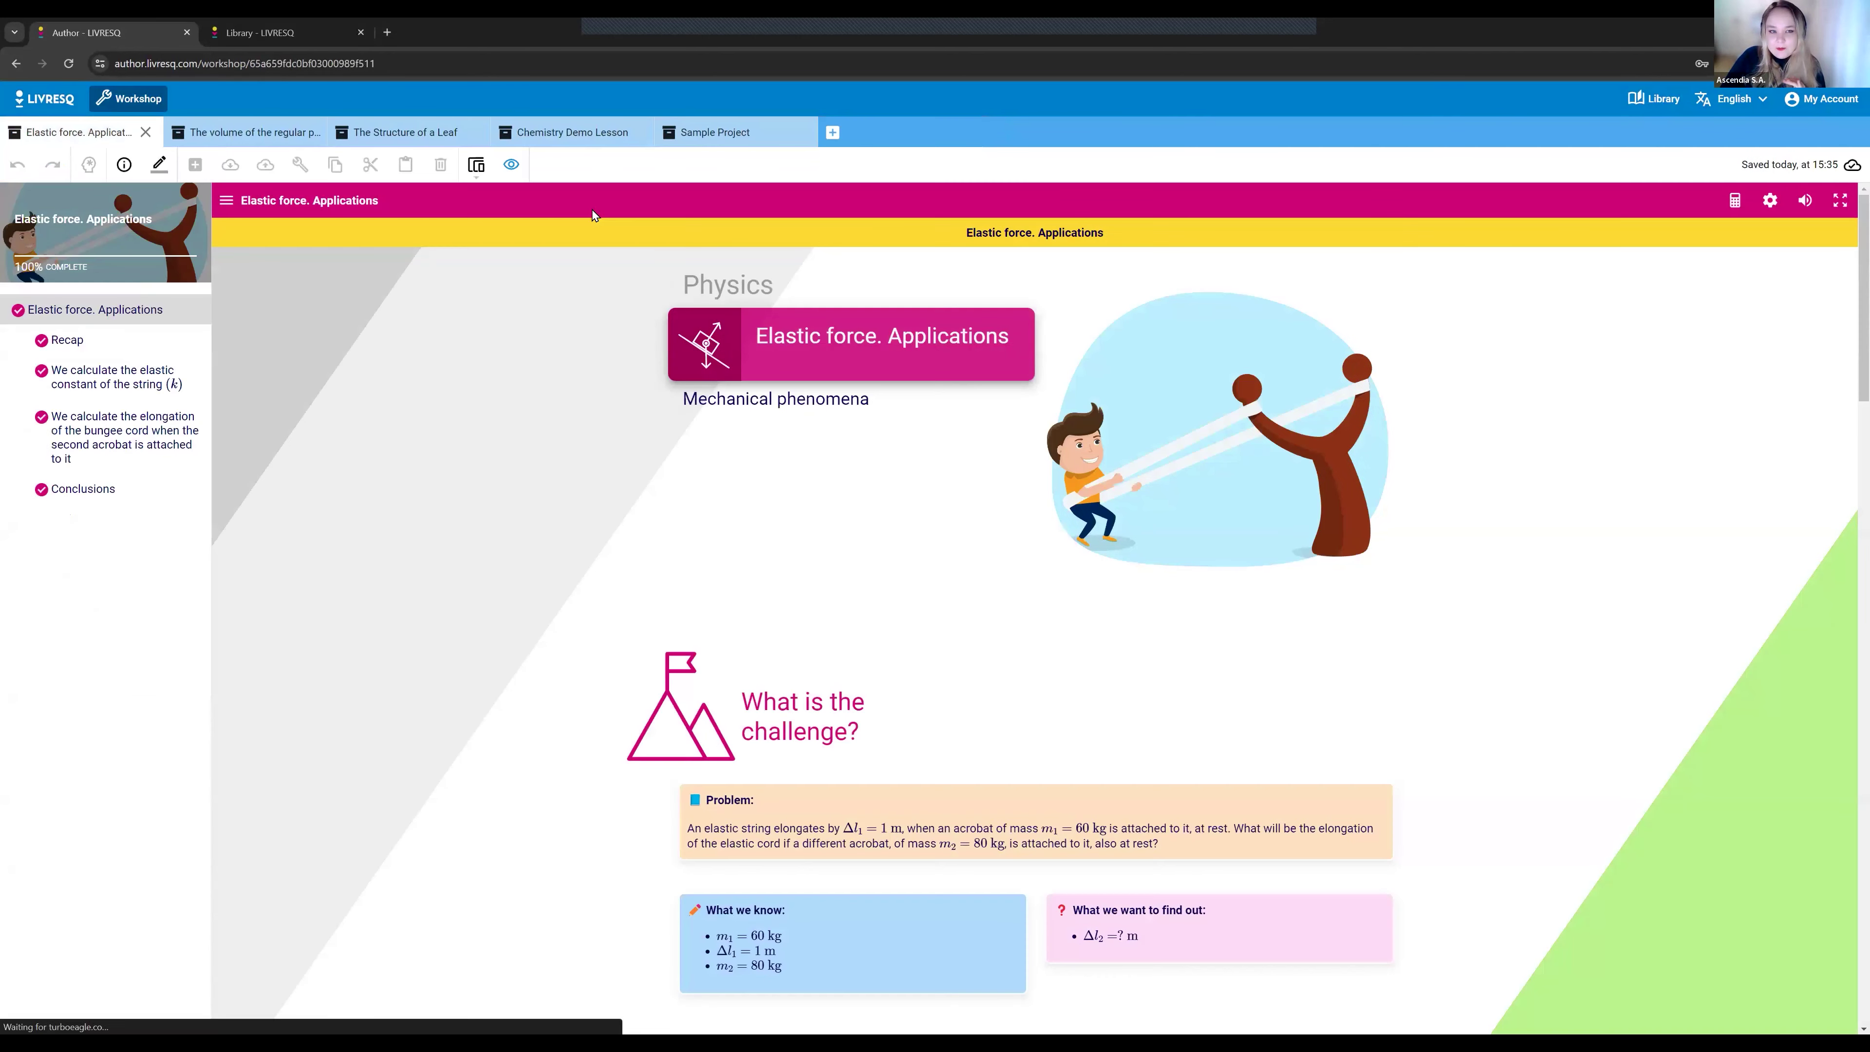
# - In the regular pyramid volume lesson, find and select the quiz on ordering pyramids by their number of base sides
pyautogui.click(215, 139)
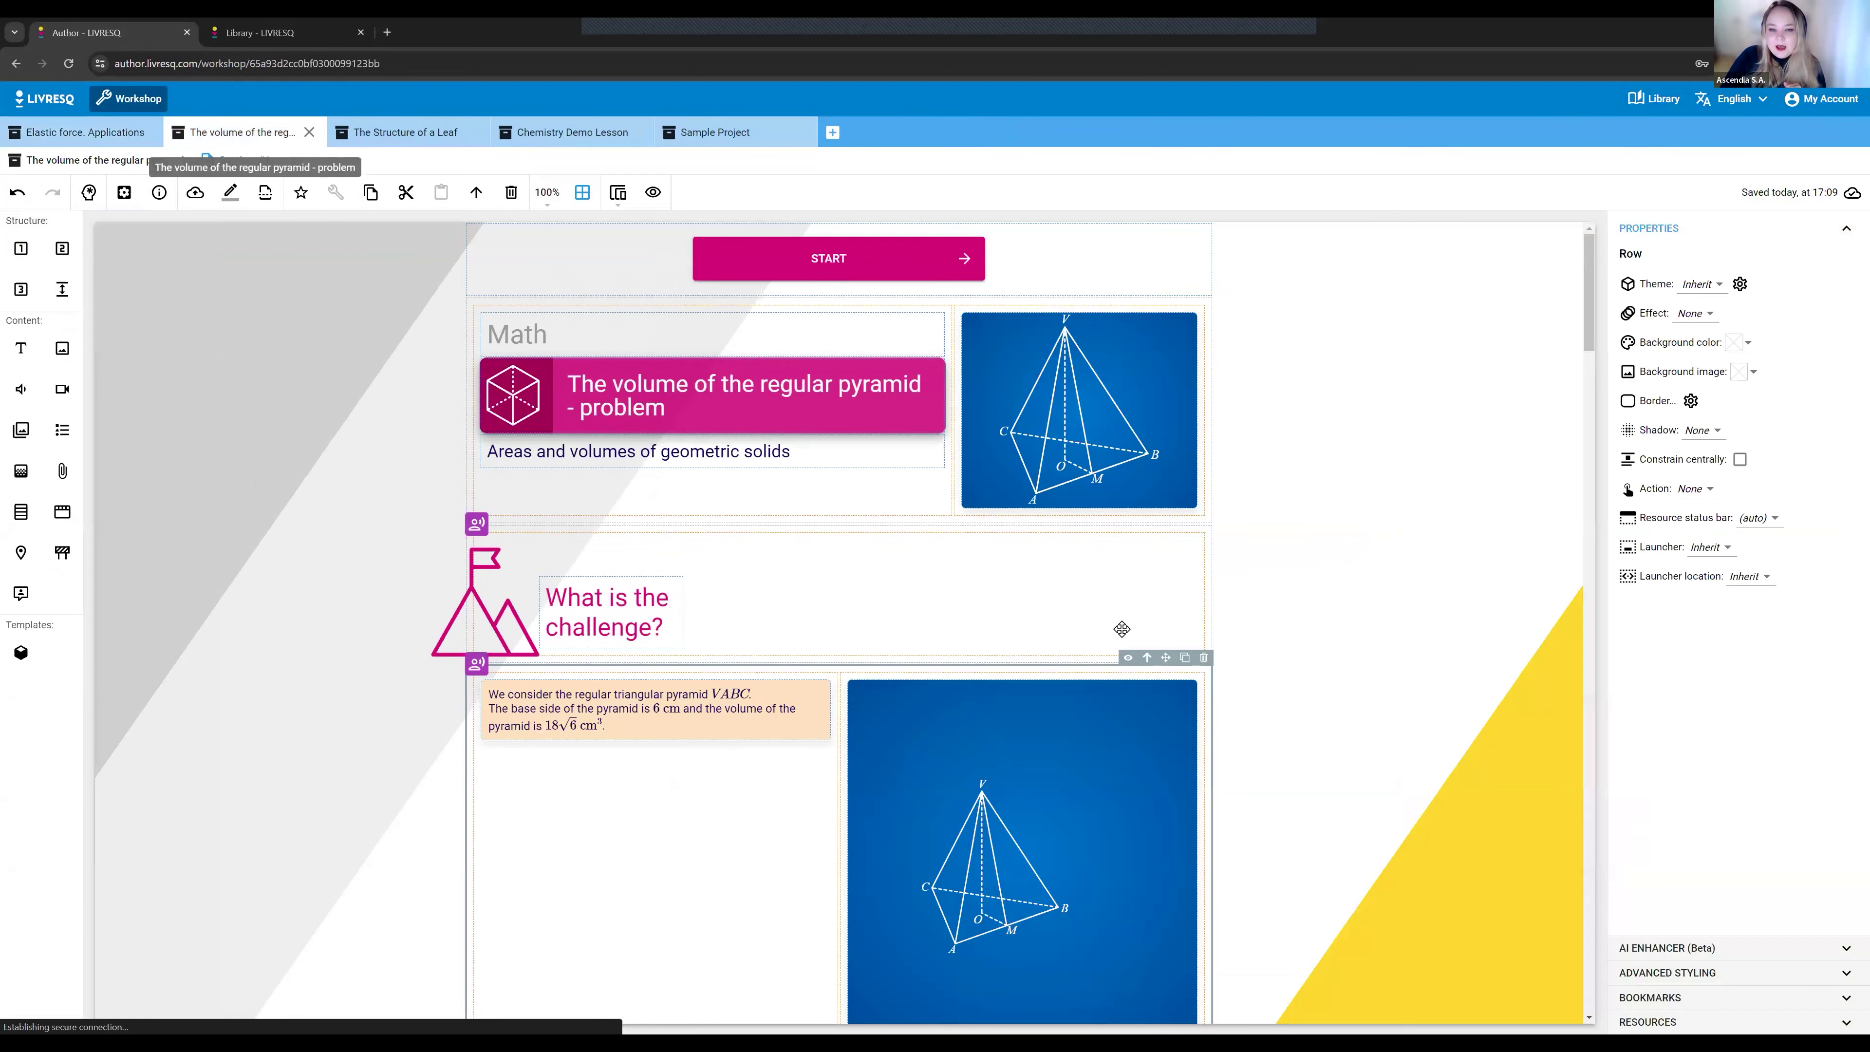
pyautogui.scroll(-4, 1084, 665)
pyautogui.scroll(-15, 1083, 664)
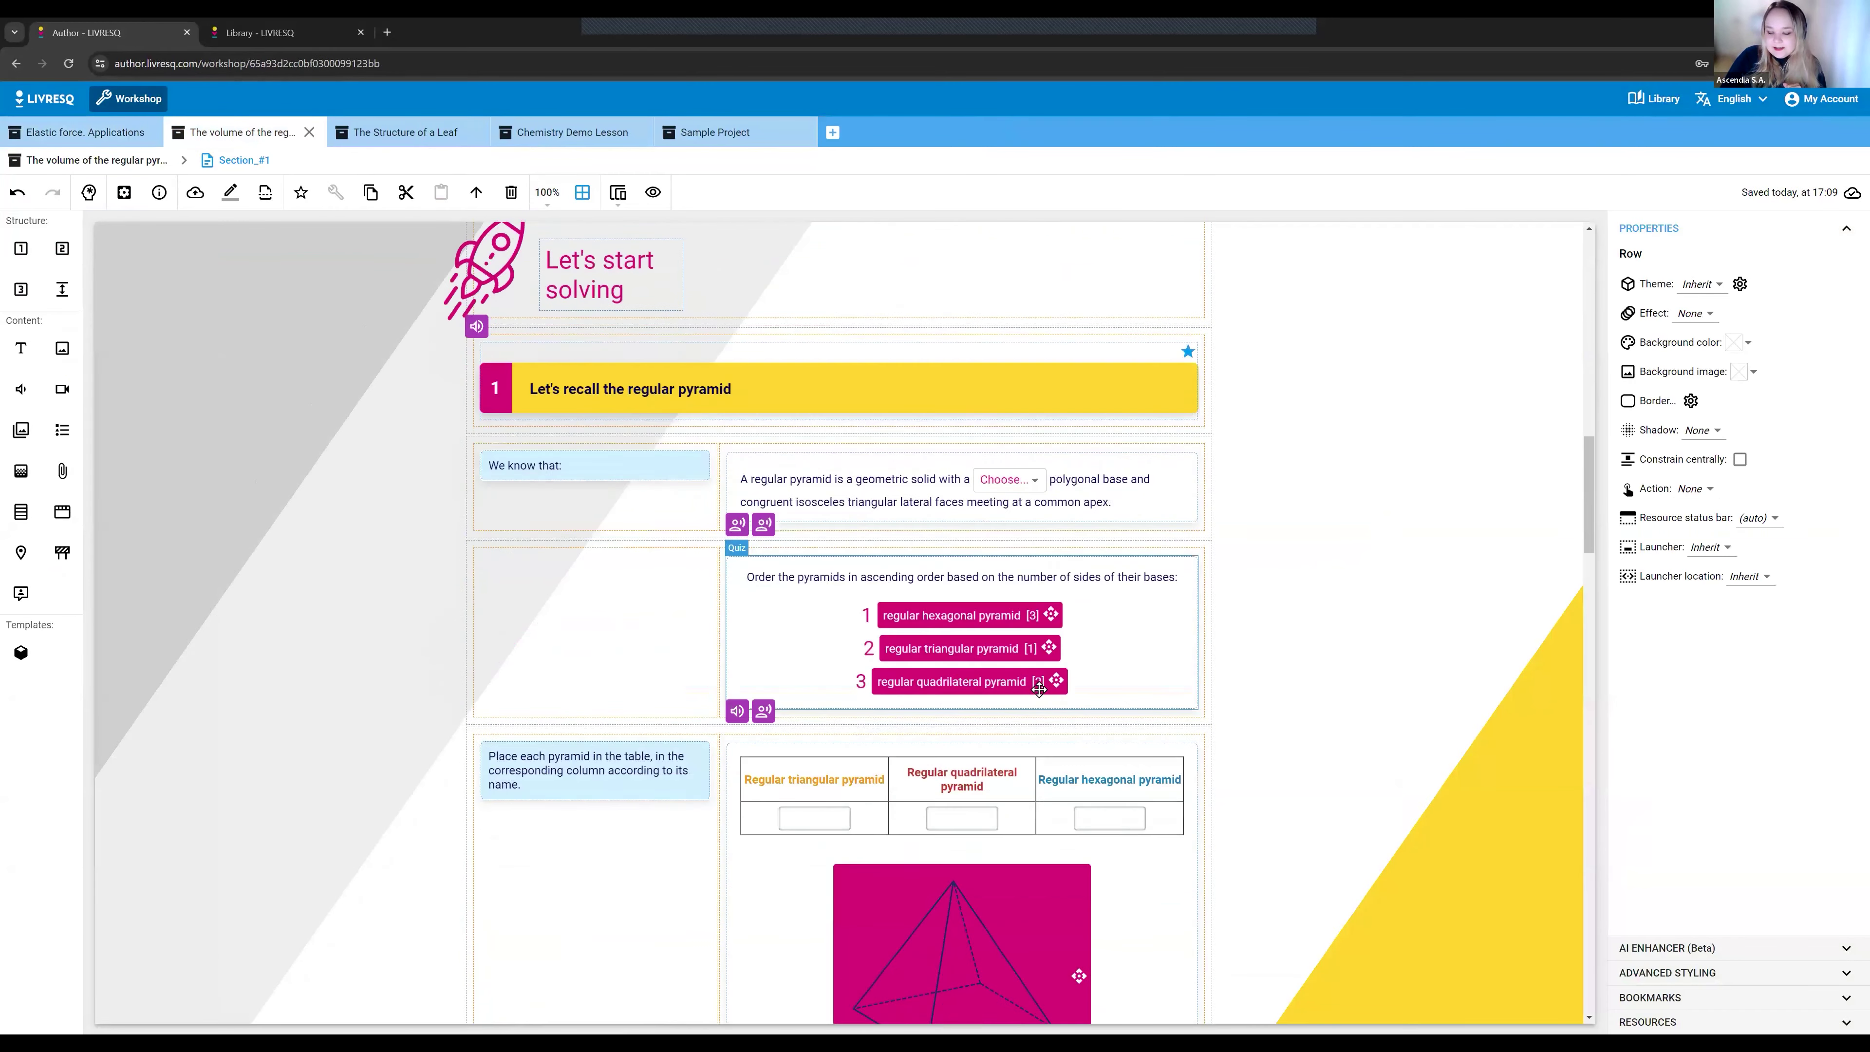
pyautogui.scroll(4, 1127, 549)
pyautogui.click(1126, 549)
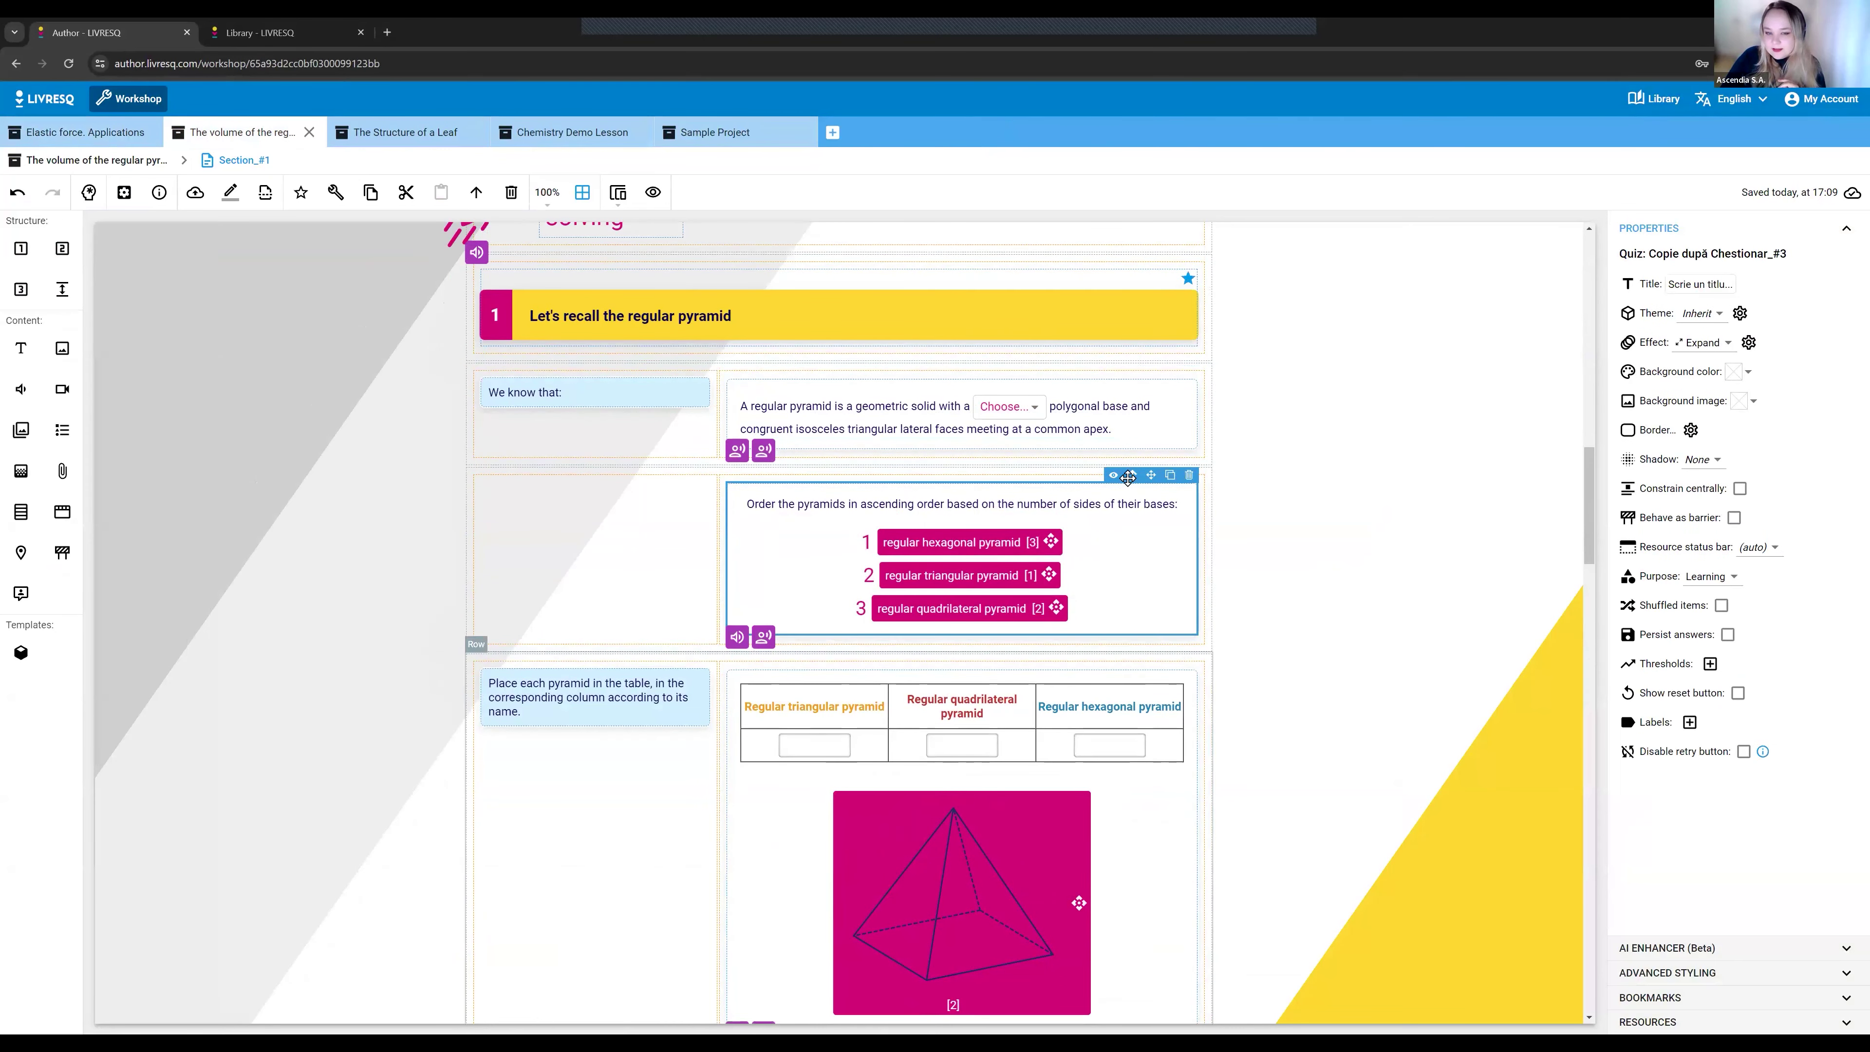
pyautogui.scroll(-3, 1128, 478)
pyautogui.scroll(2, 1185, 435)
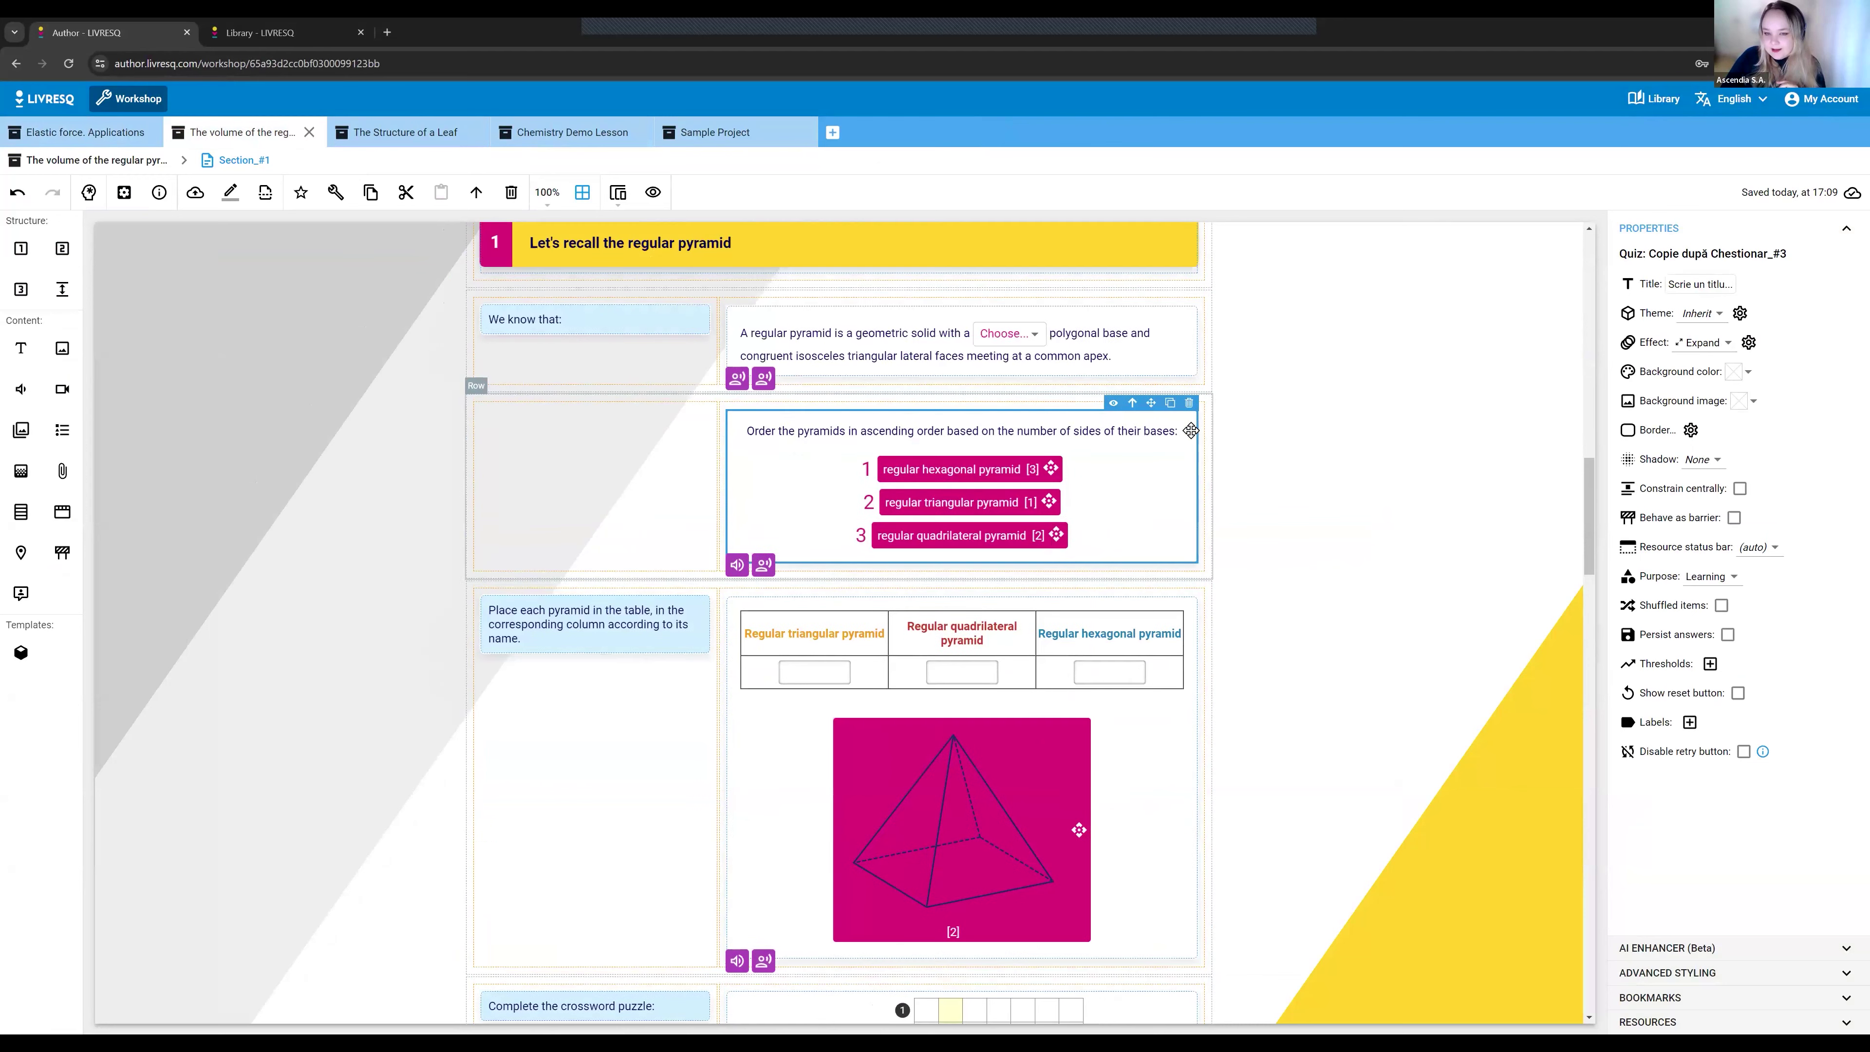
# - Preview the ordering quiz's row, arrange the pyramids as triangular, quadrilateral, hexagonal, and return to editing
pyautogui.click(1133, 403)
pyautogui.click(1128, 390)
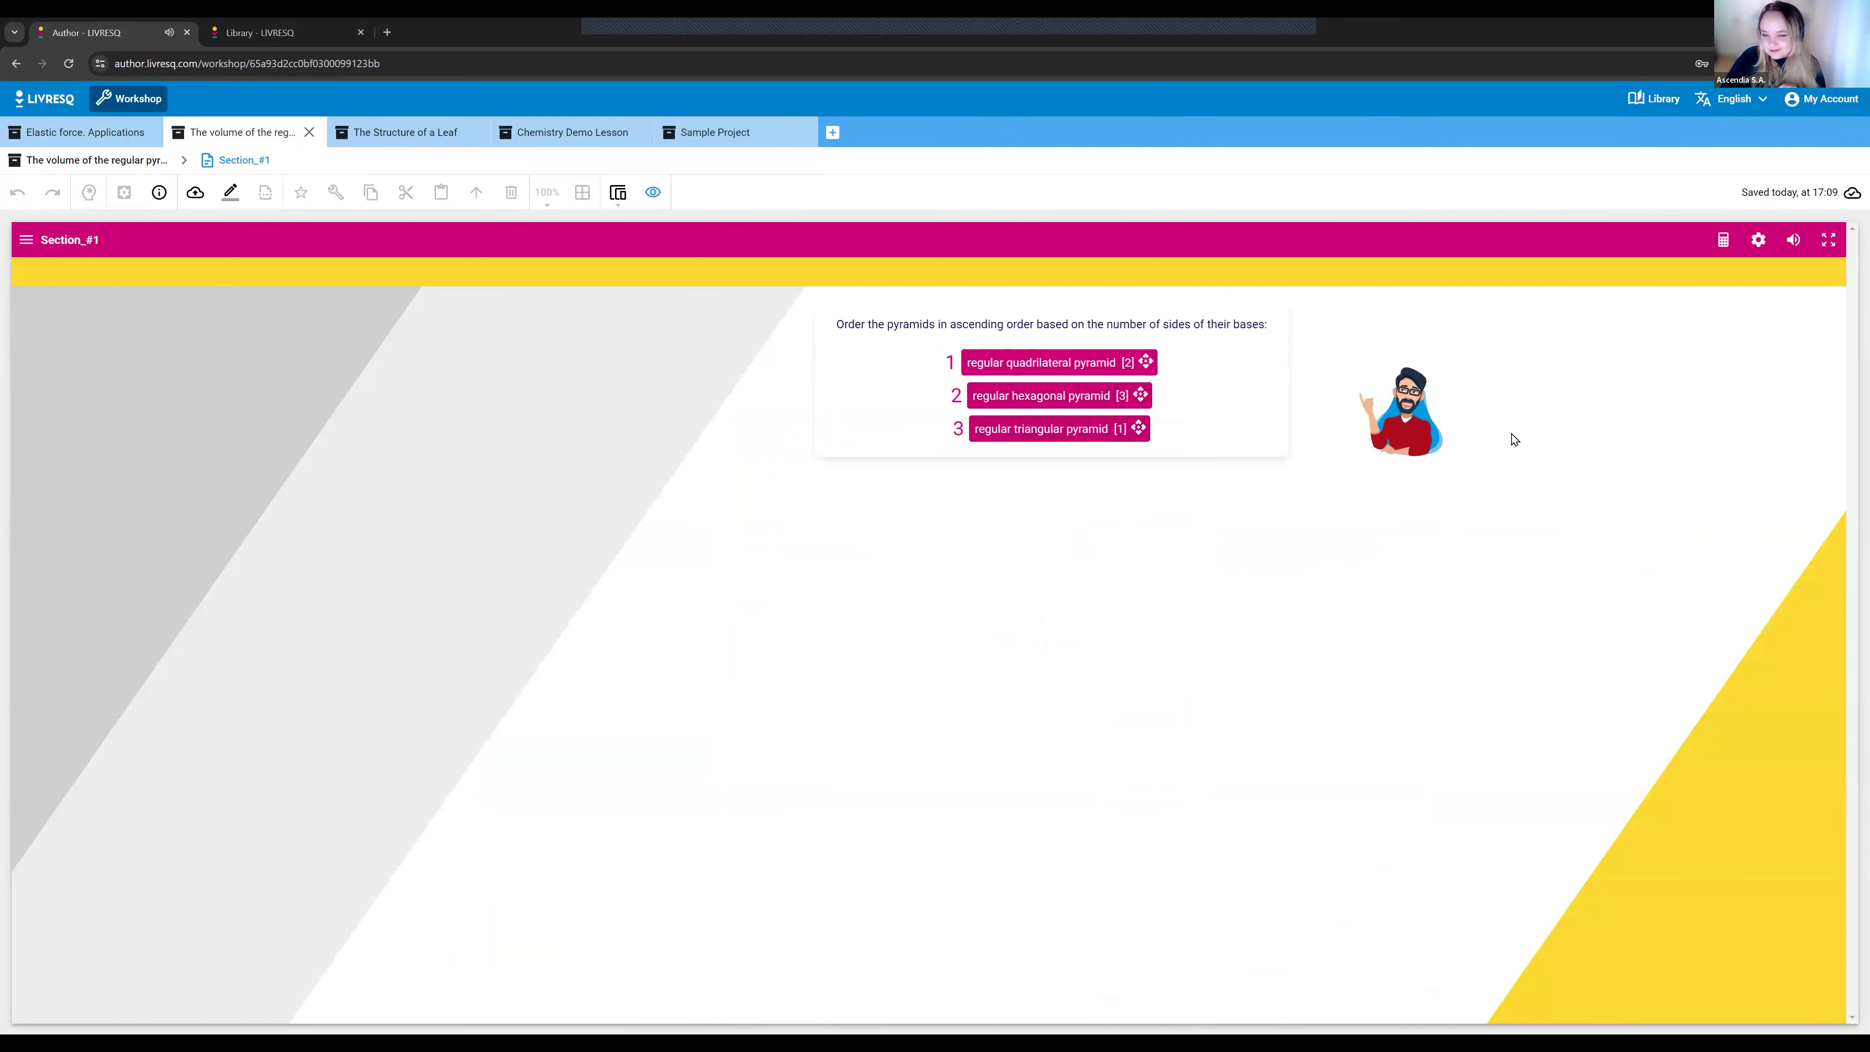
pyautogui.moveTo(1087, 430); pyautogui.dragTo(1138, 429)
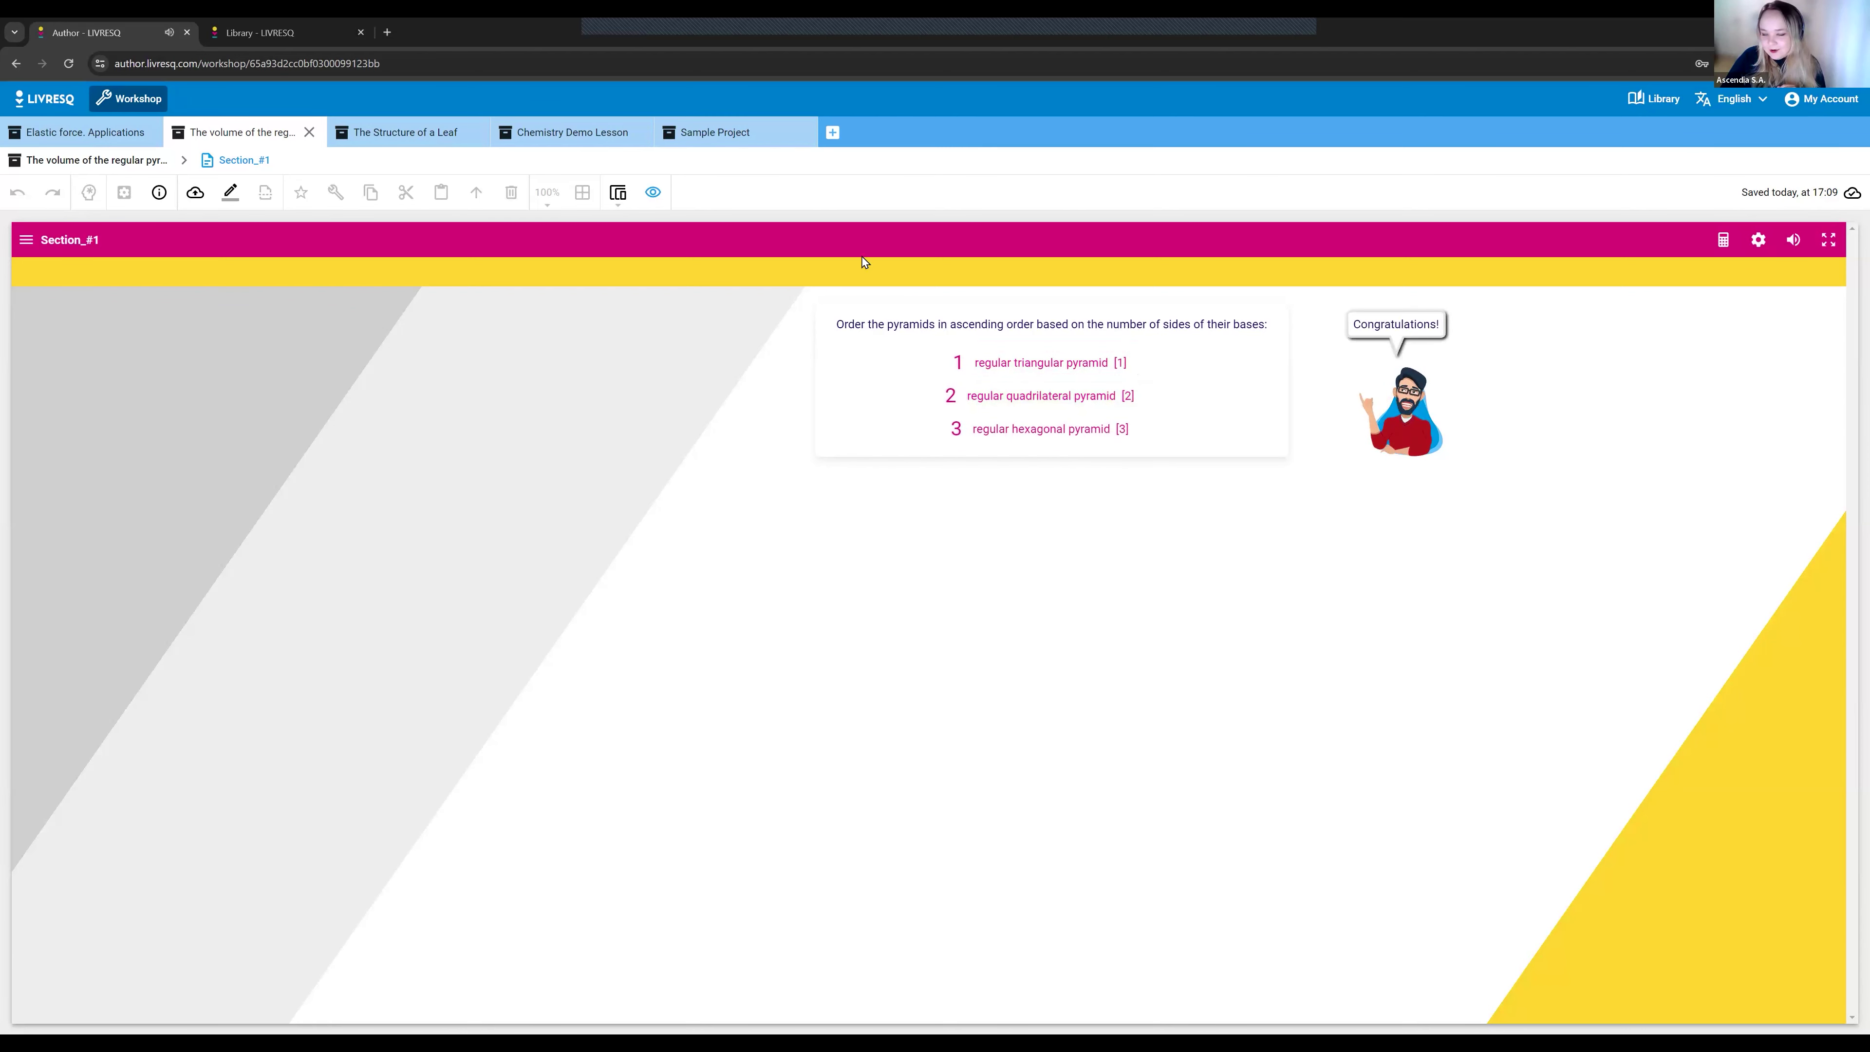
pyautogui.press('Escape')
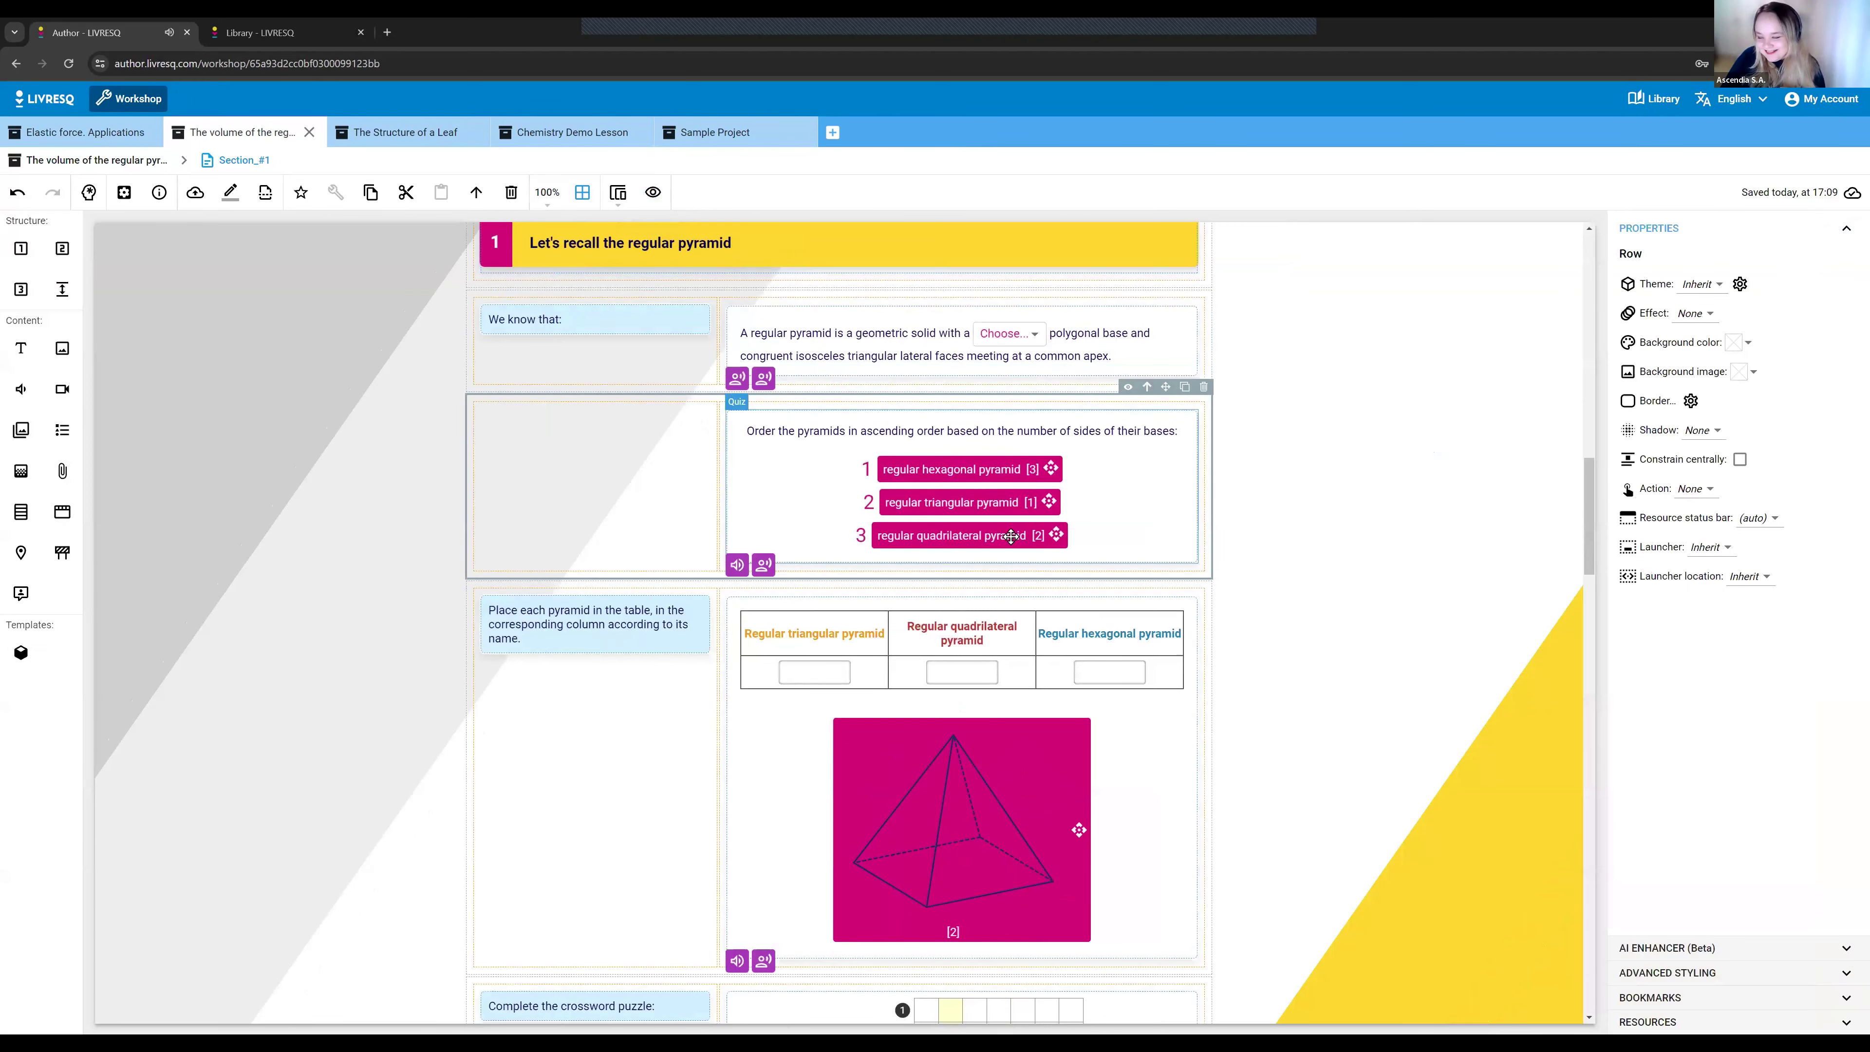
# - Open the section of The Structure of a Leaf project and start its preview
pyautogui.click(405, 135)
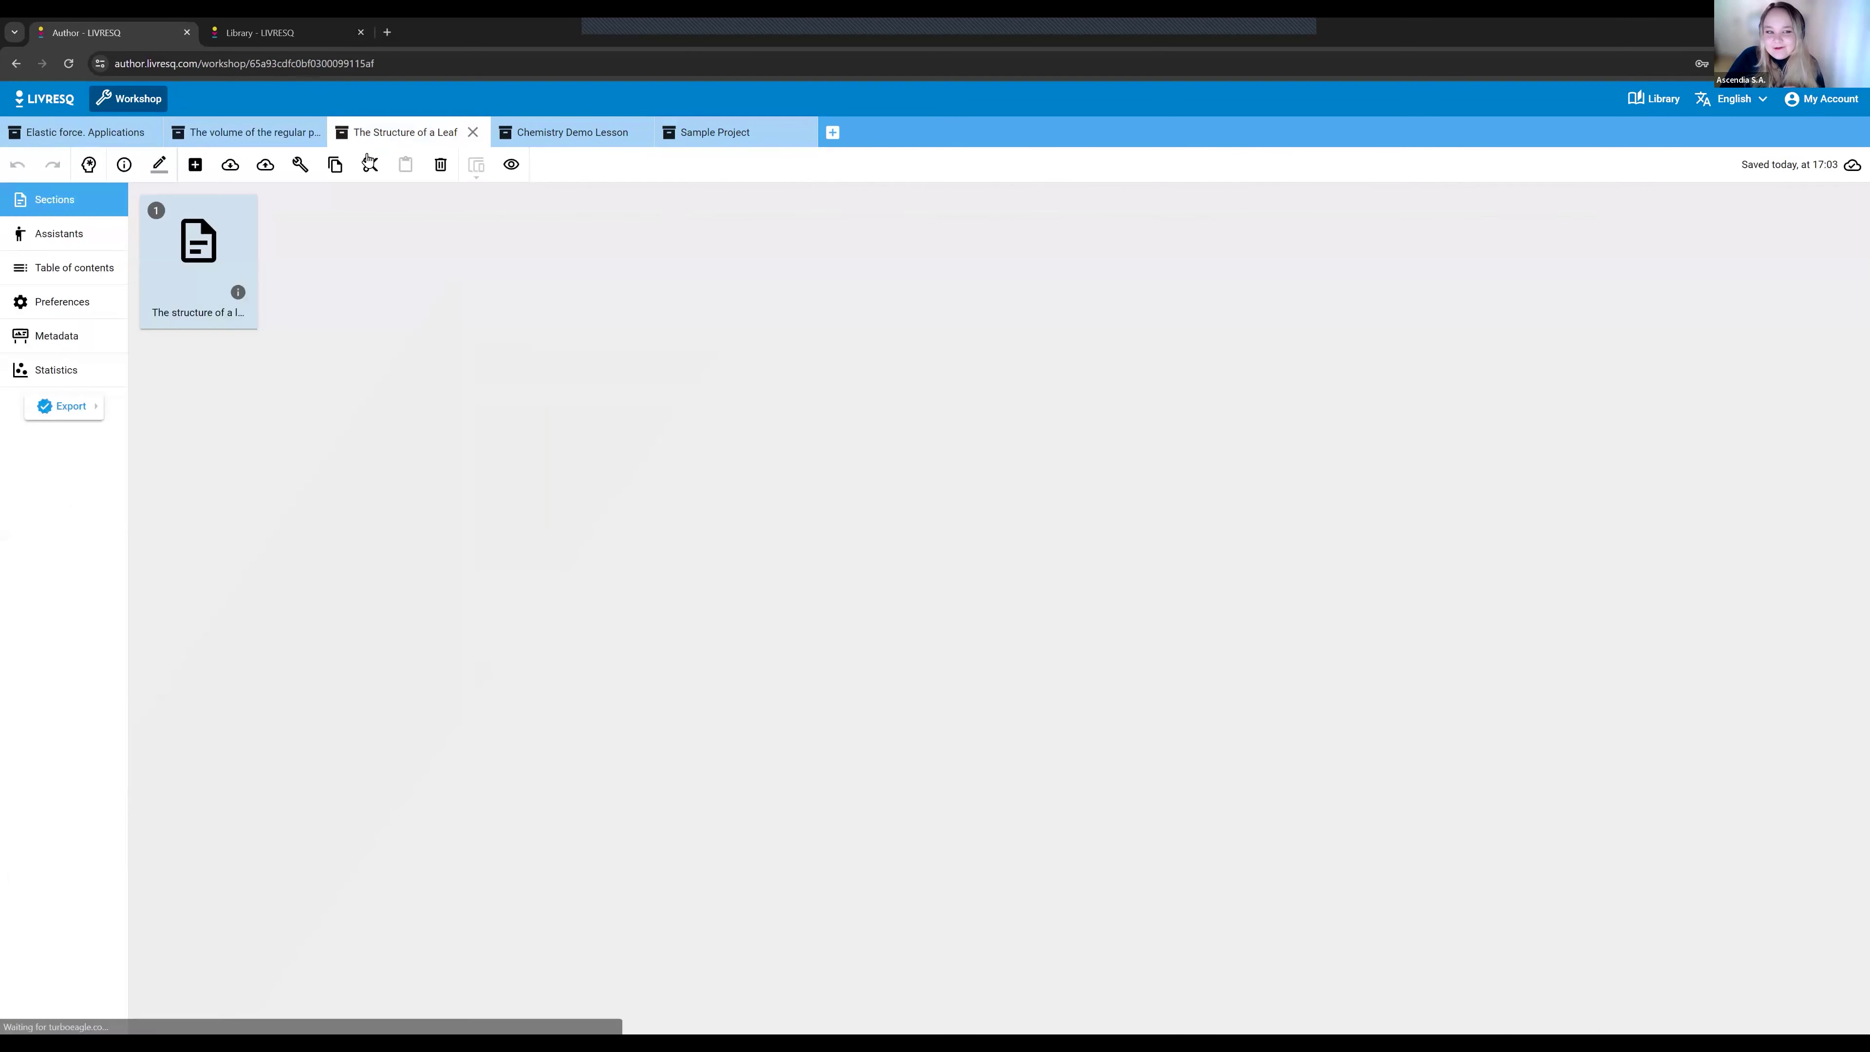
pyautogui.click(338, 277)
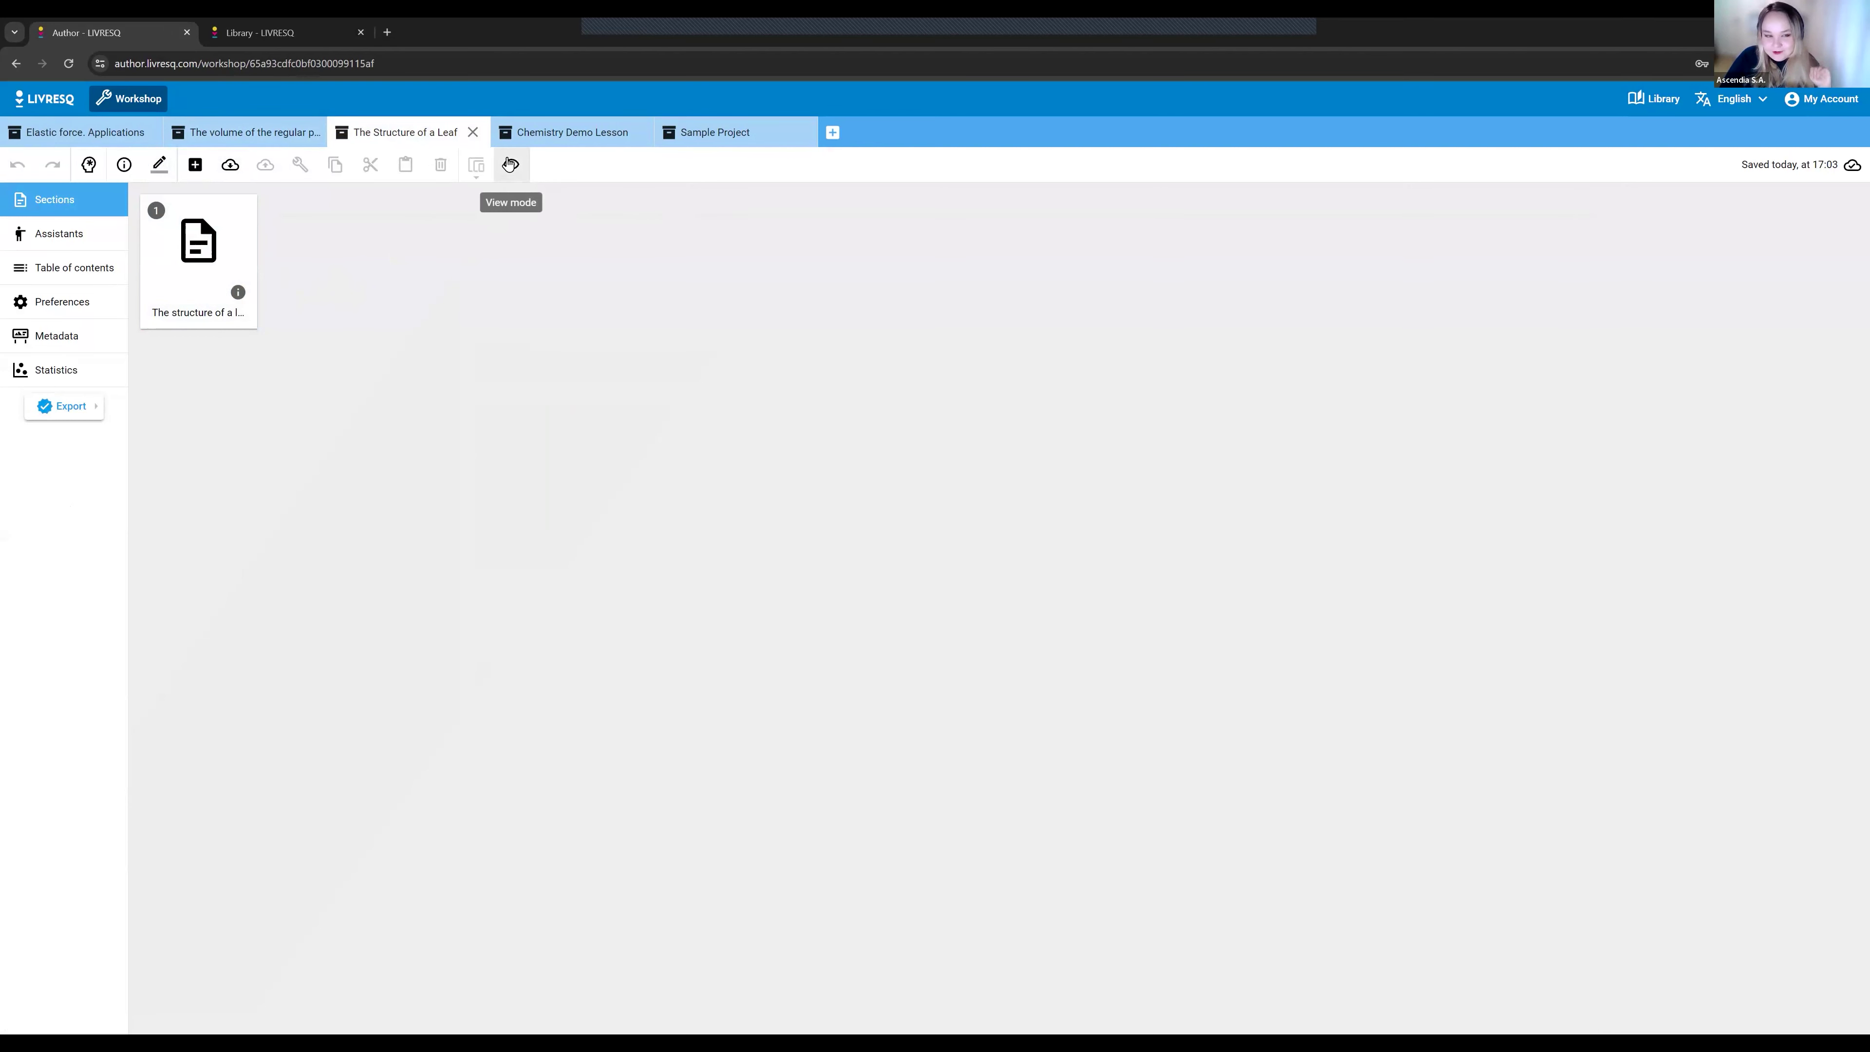
pyautogui.doubleClick(218, 256)
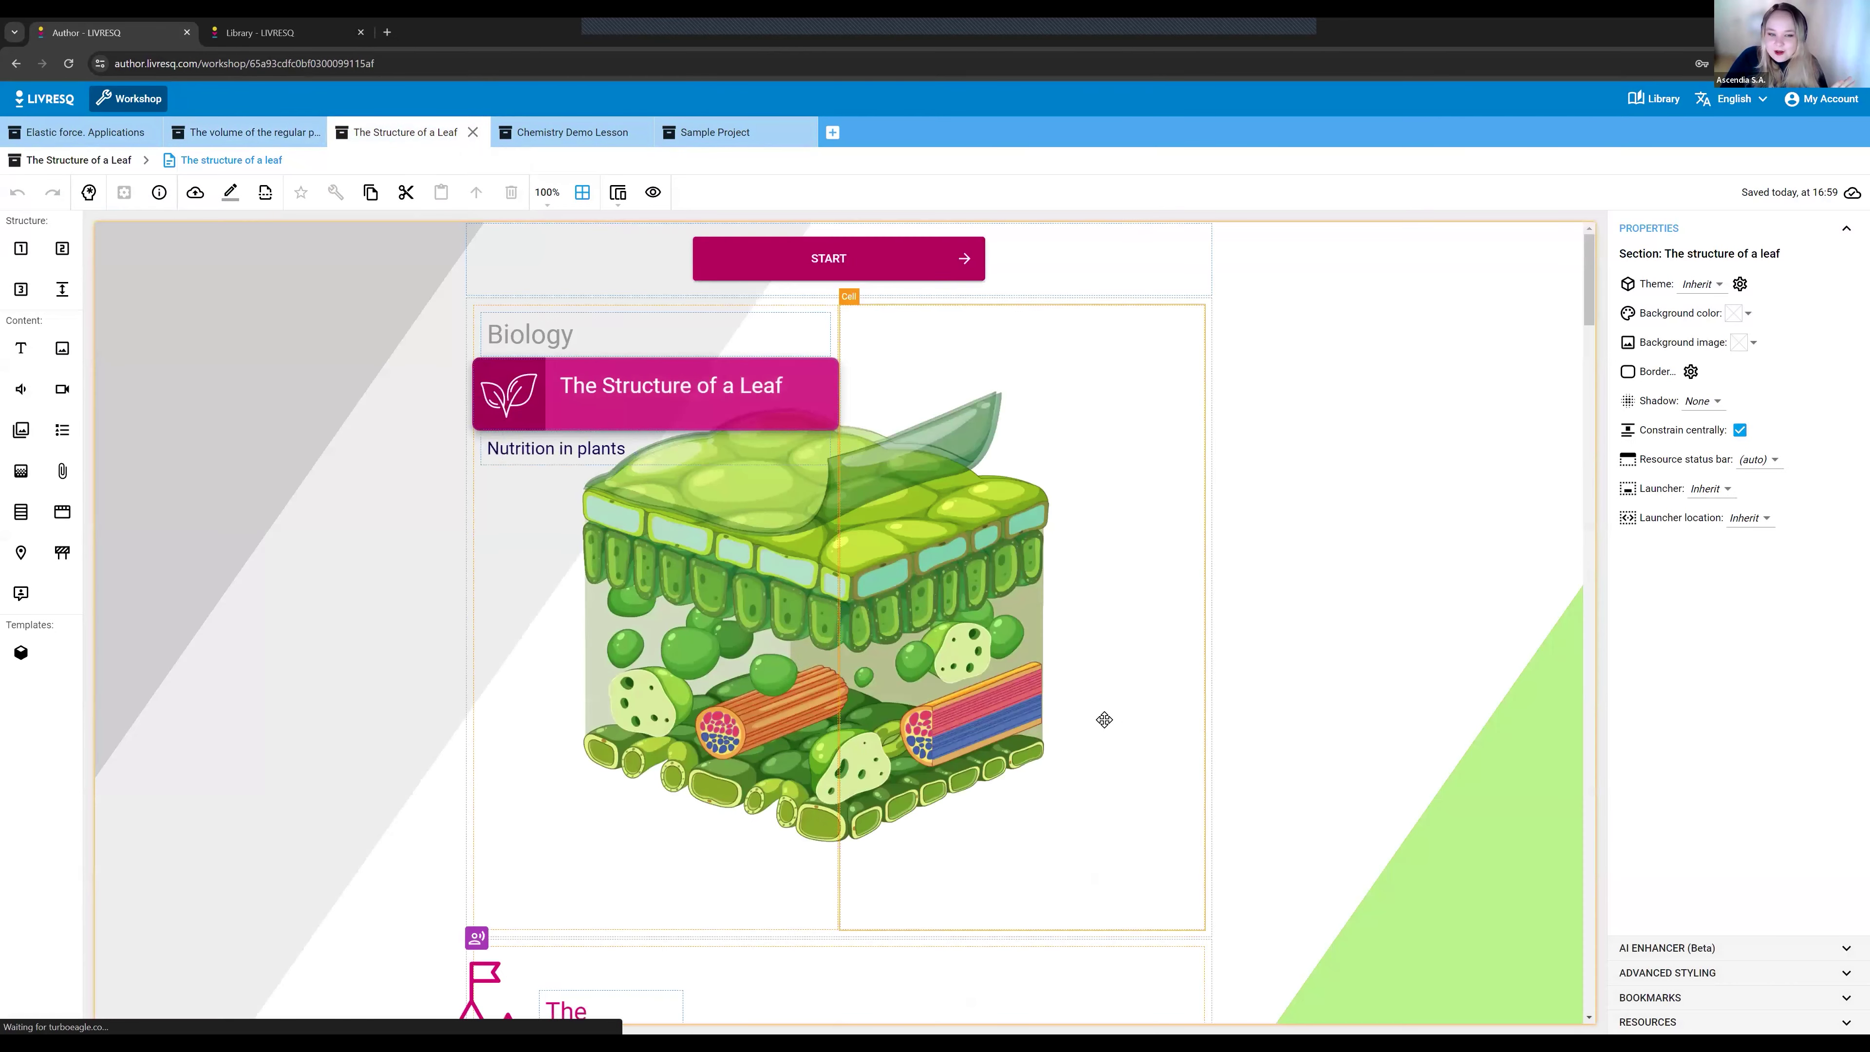
pyautogui.scroll(-10, 1105, 719)
pyautogui.scroll(10, 692, 648)
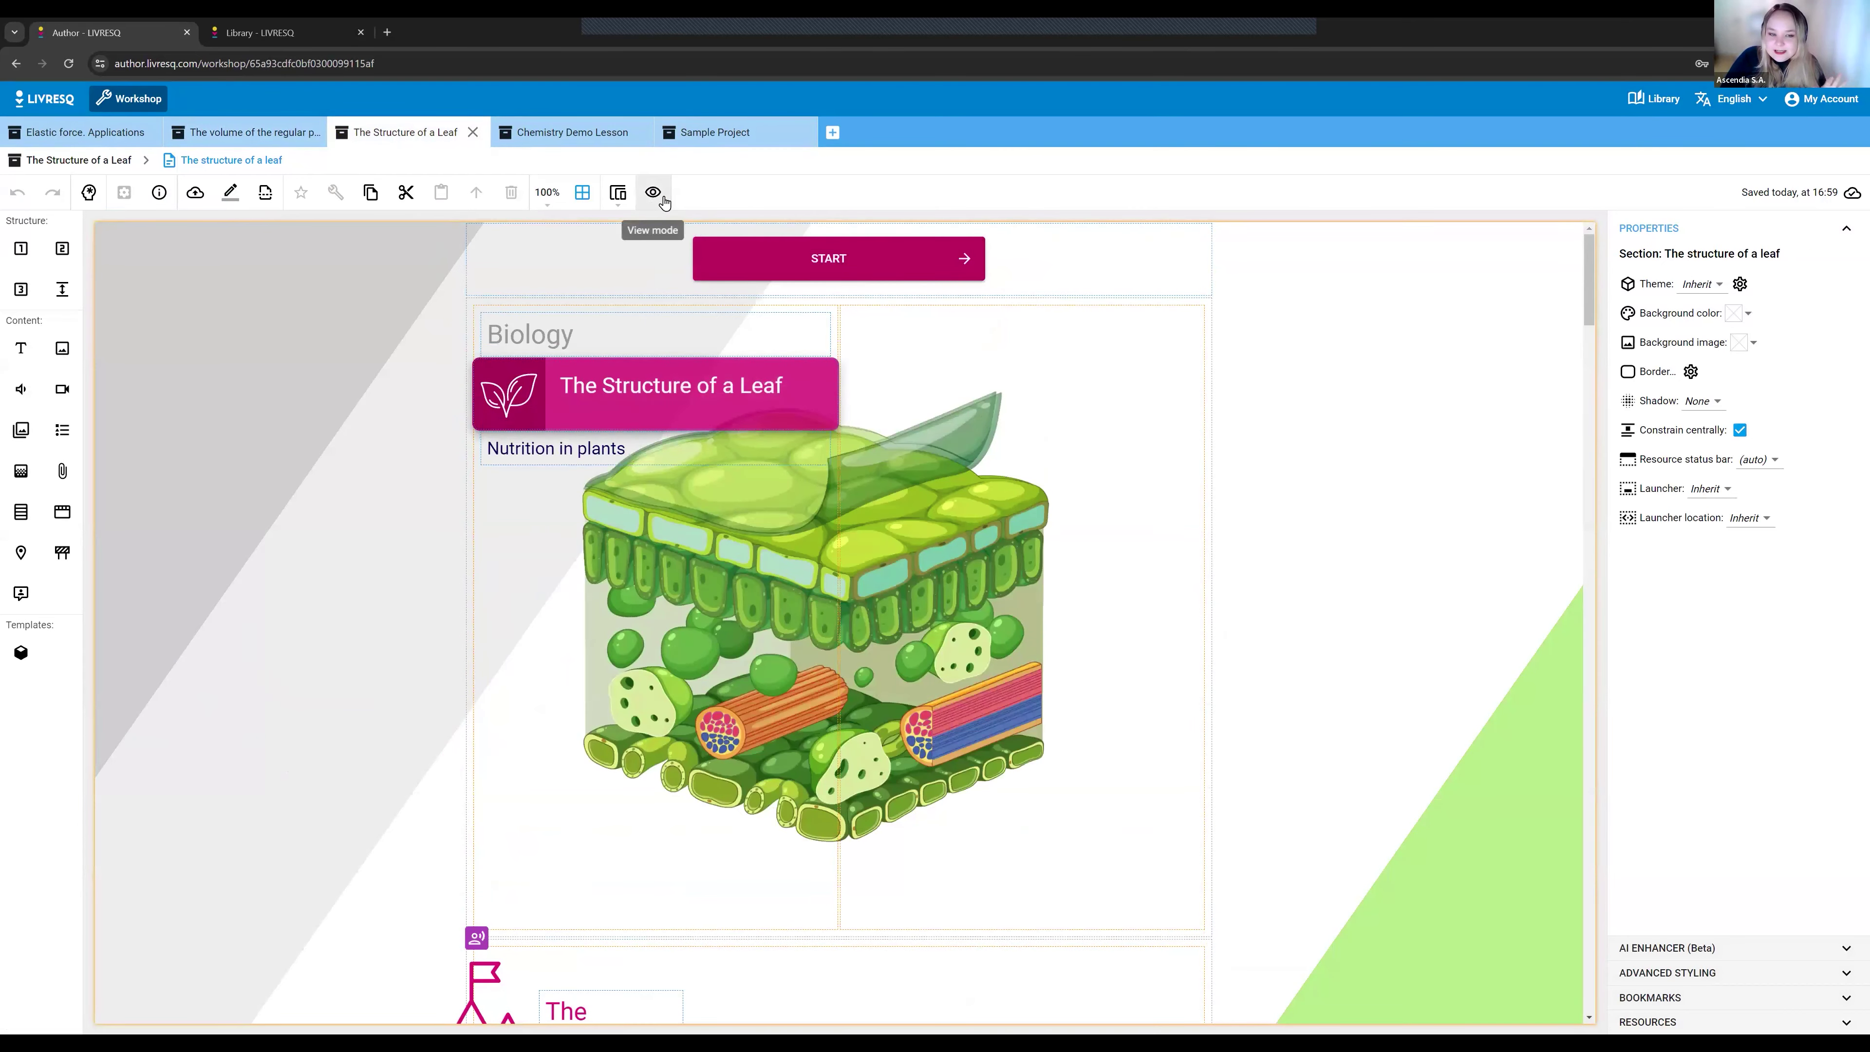
pyautogui.click(654, 193)
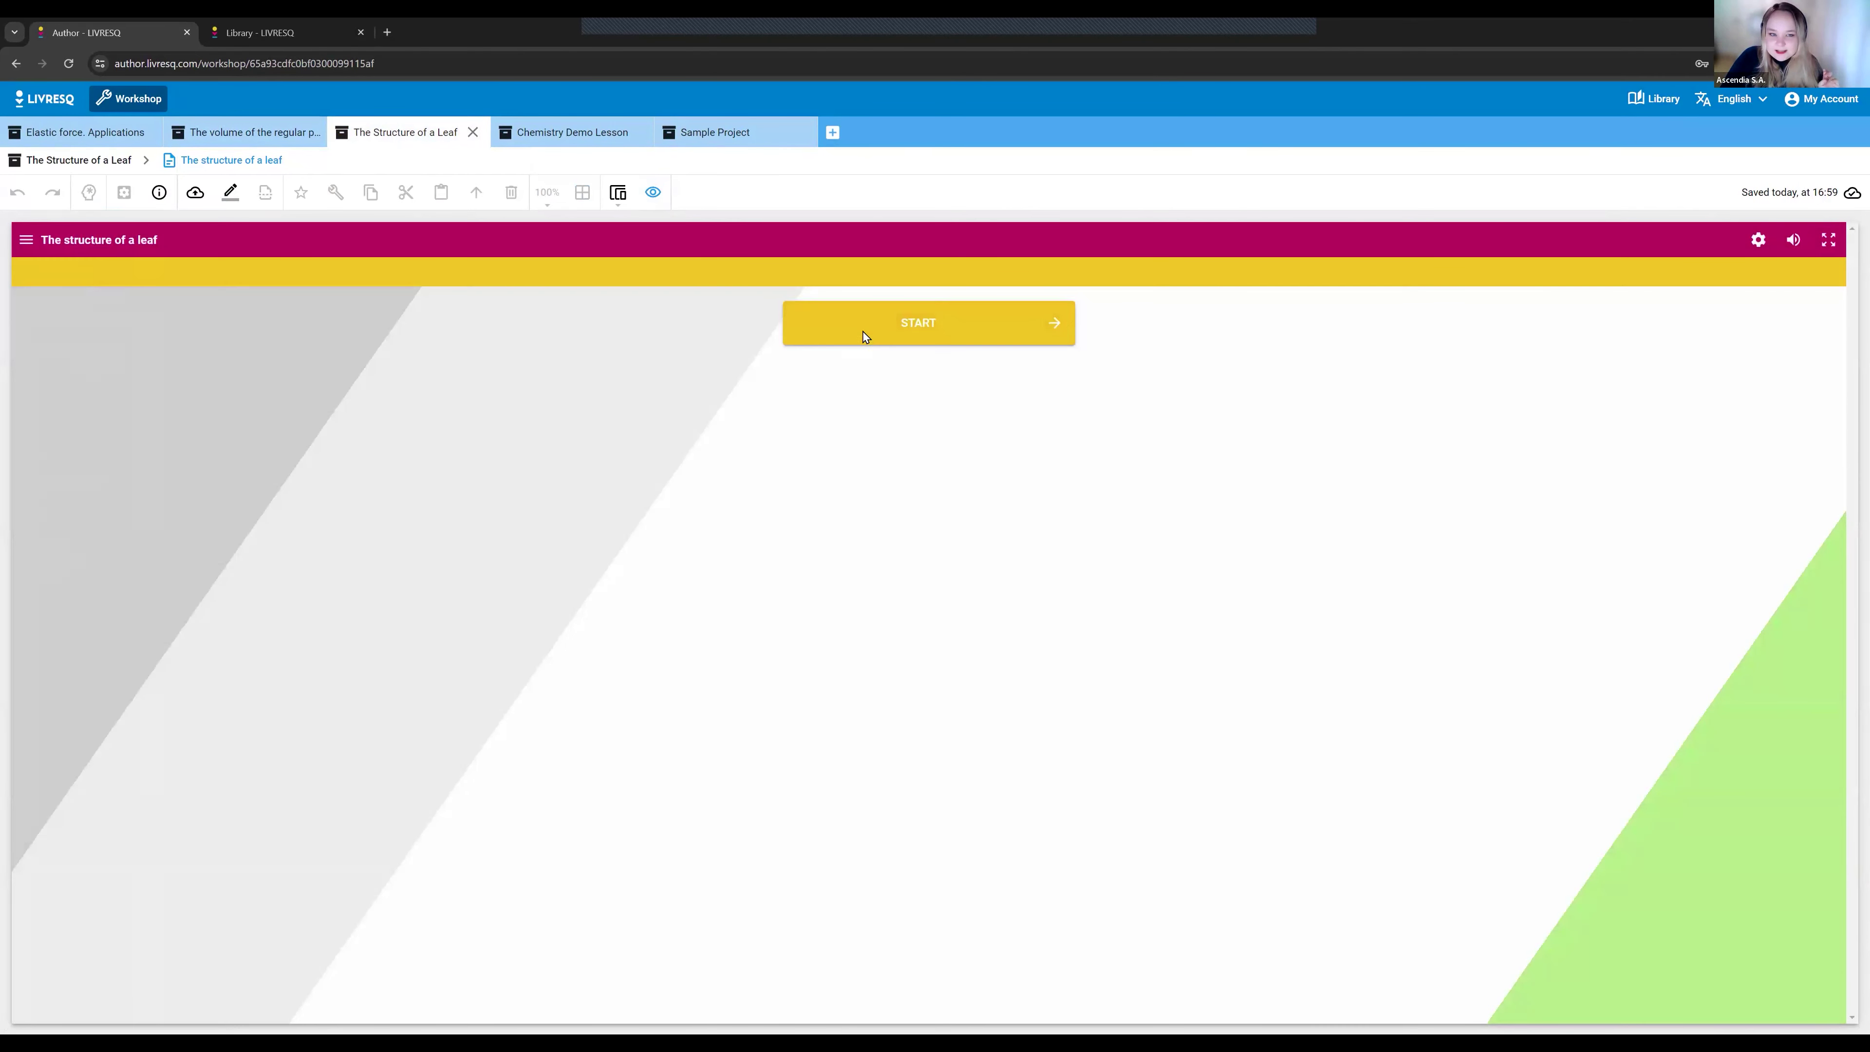
# - Start the previewed leaf lesson and continue through the introduction and The Challenge to the Recollection video
pyautogui.click(862, 332)
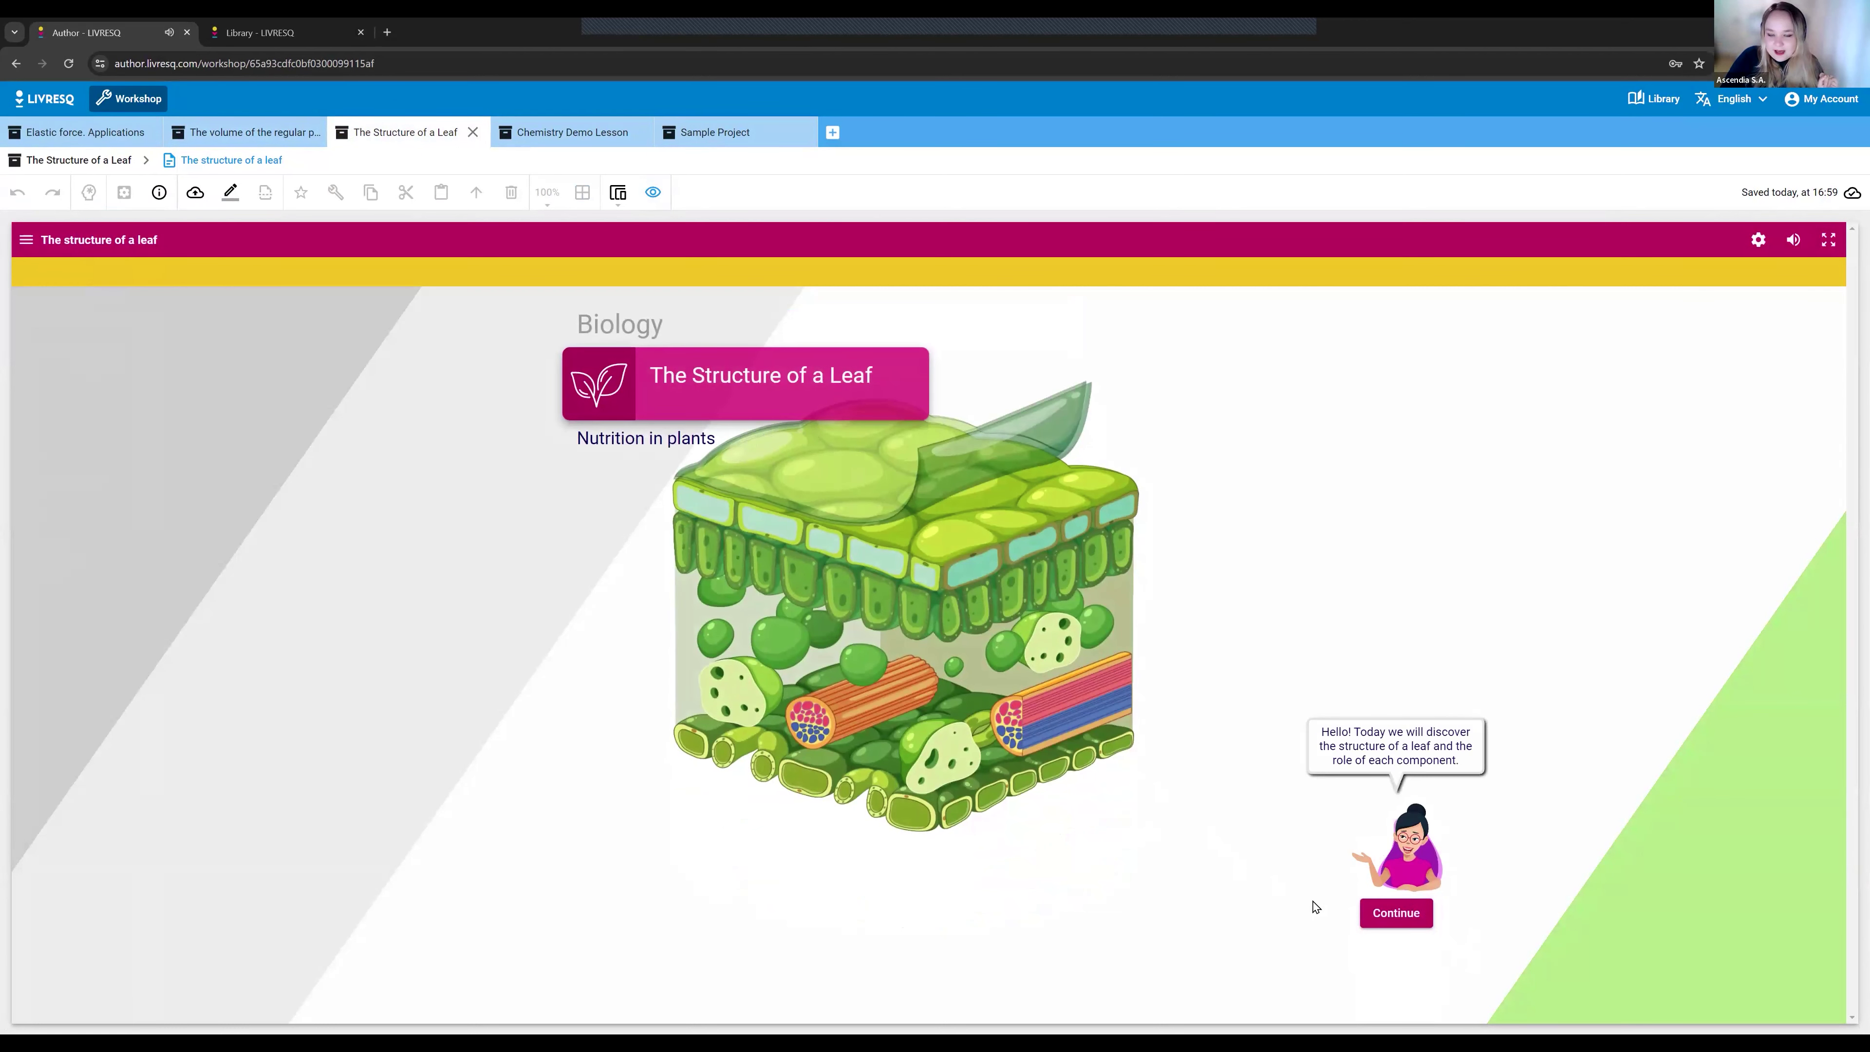
pyautogui.click(1395, 914)
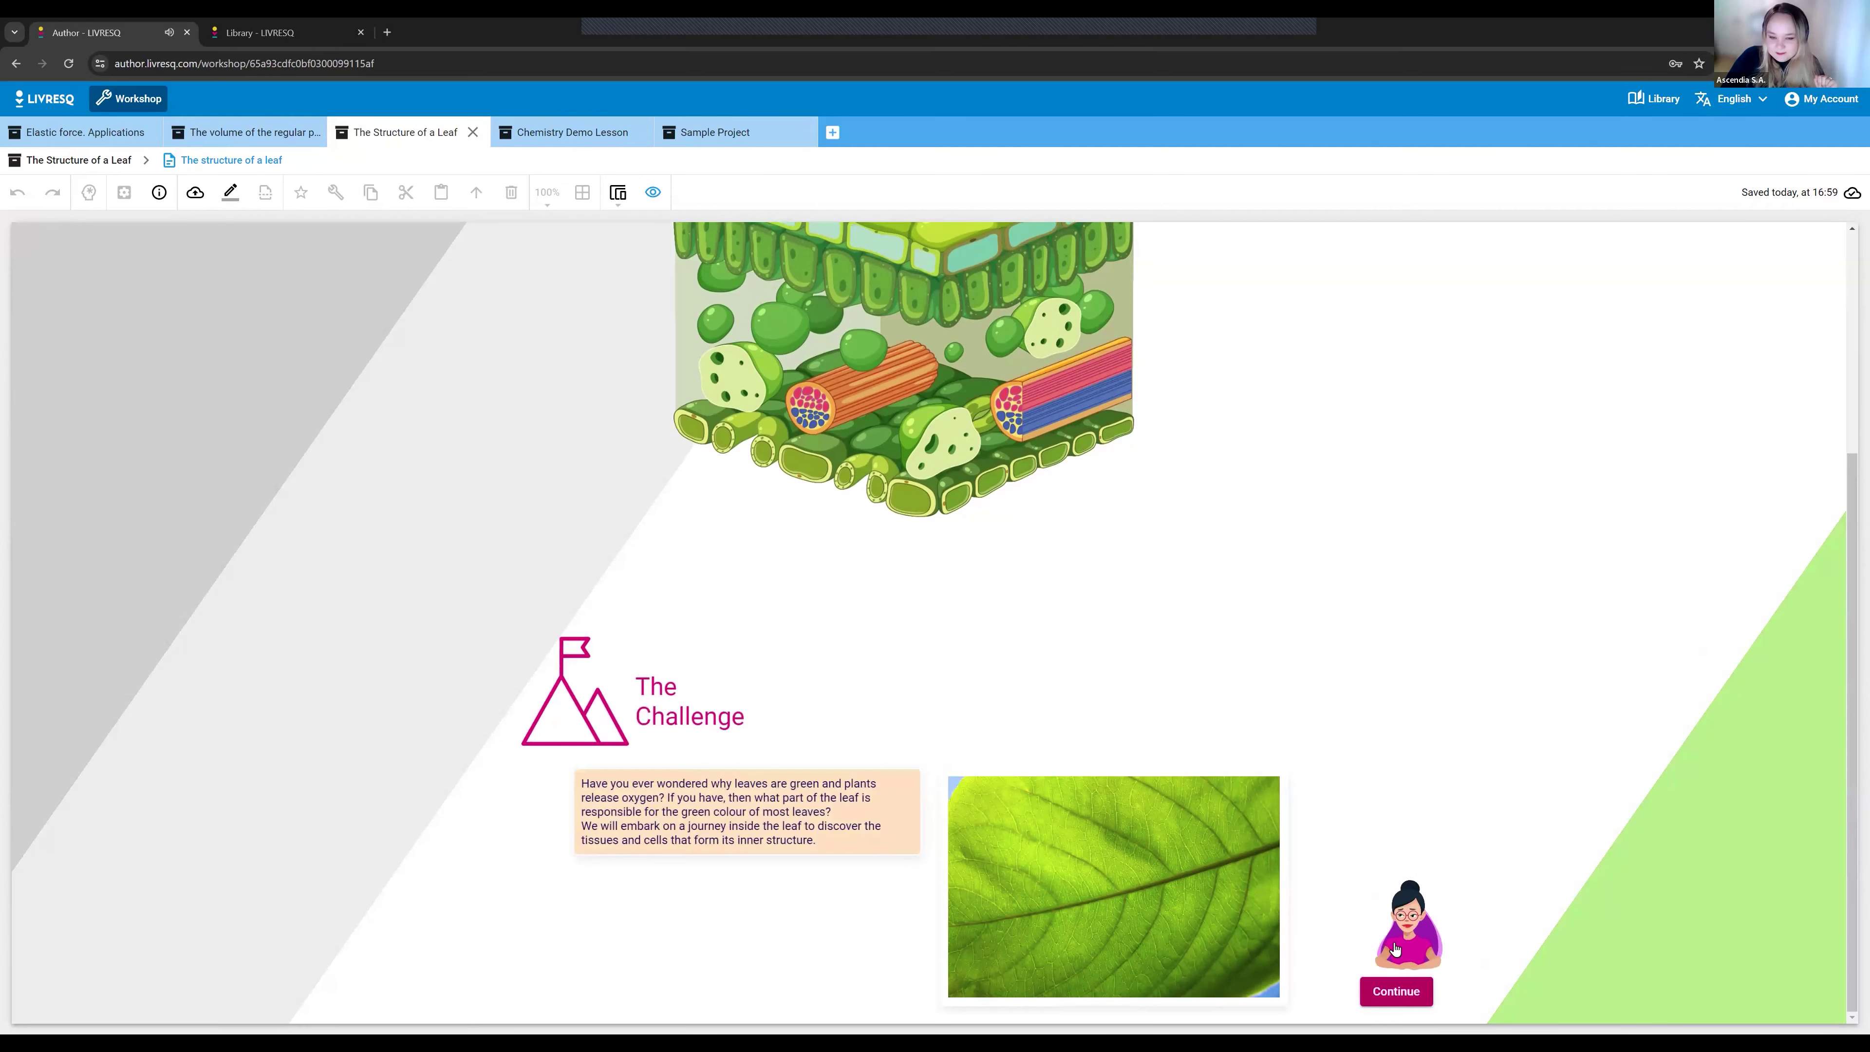
pyautogui.click(1395, 995)
pyautogui.click(1394, 1003)
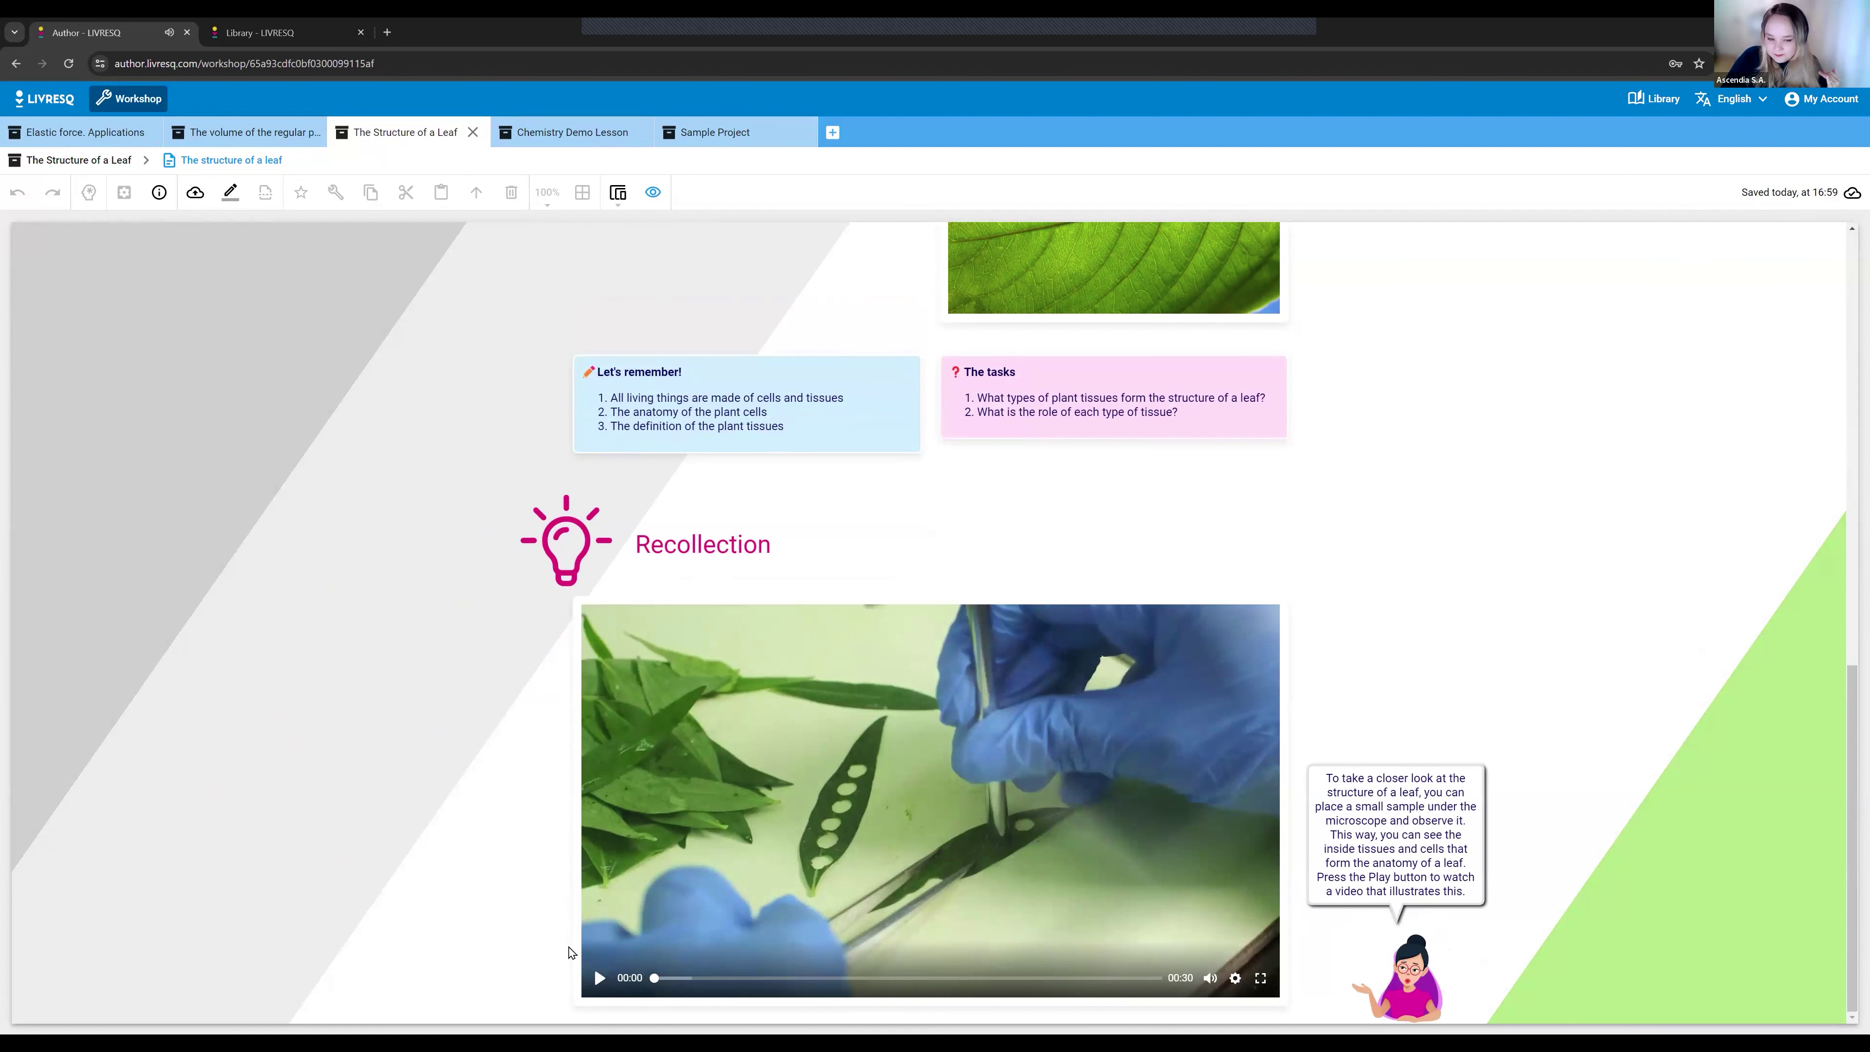
pyautogui.scroll(3, 1411, 944)
pyautogui.scroll(-3, 1252, 957)
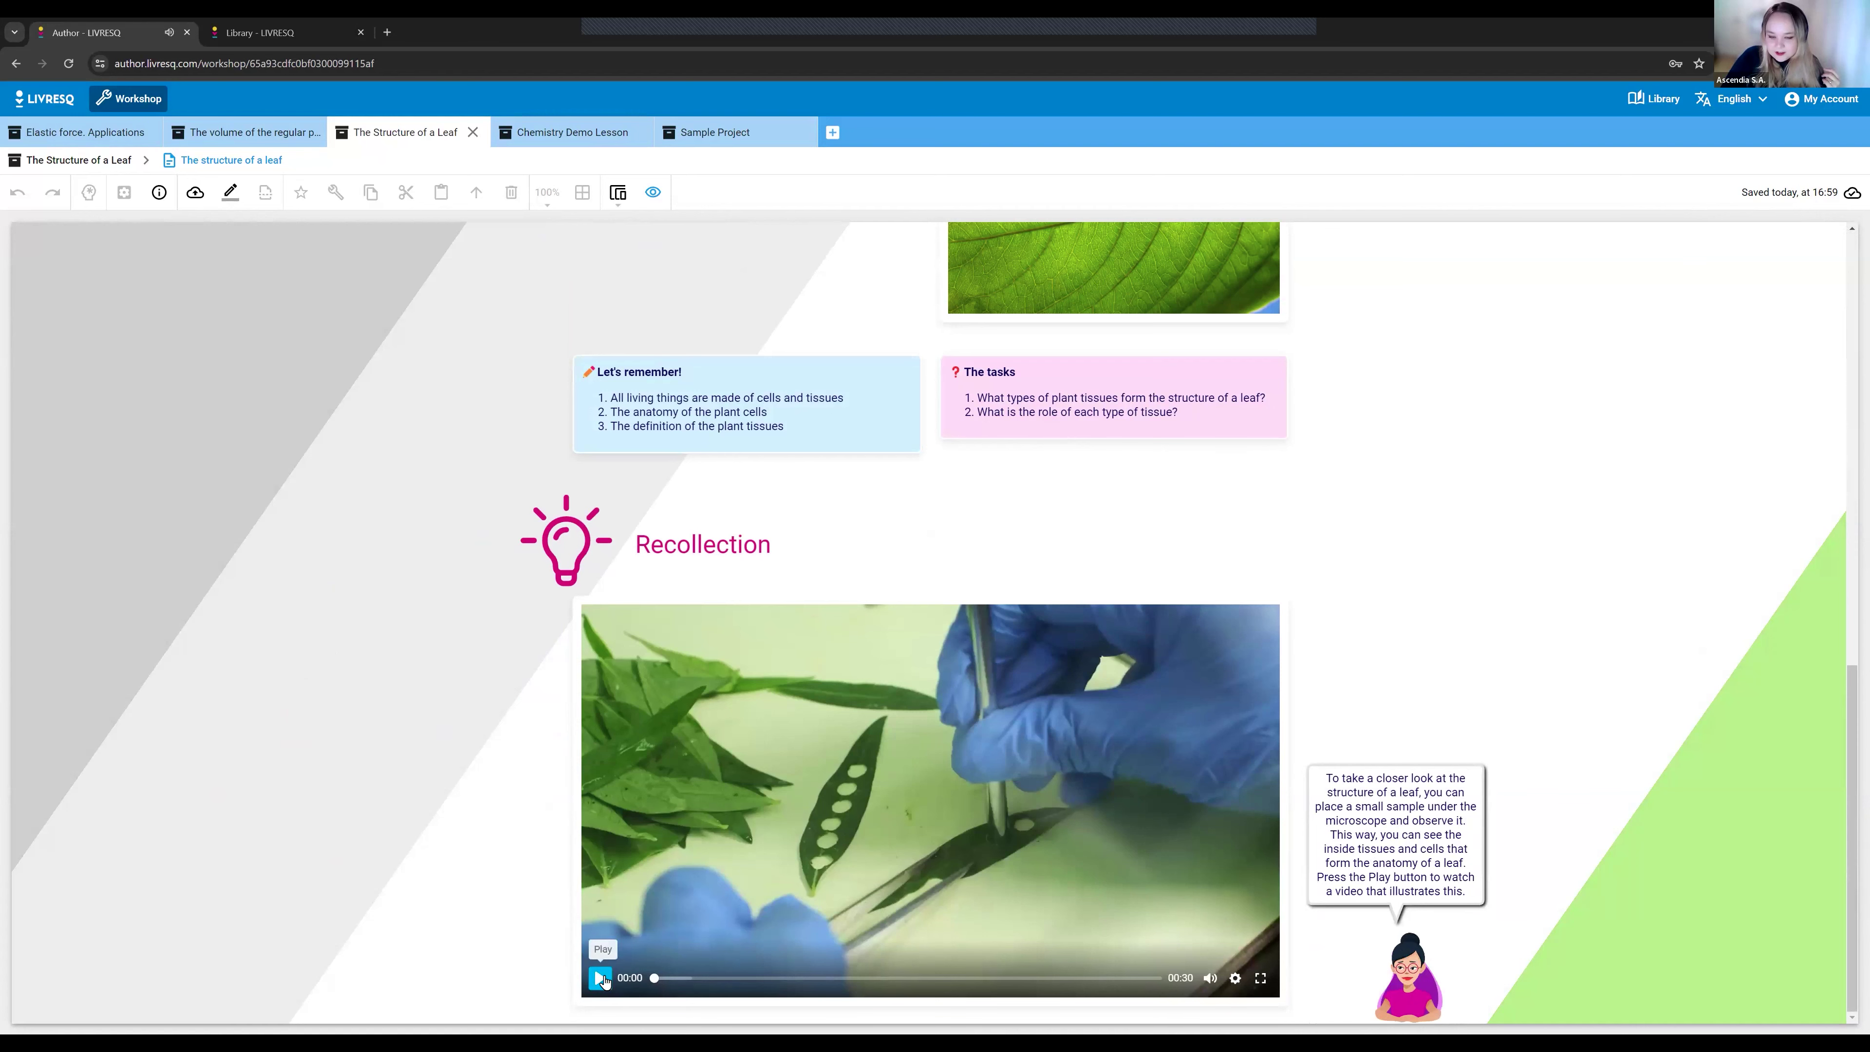
# - Play the Recollection video about examining a leaf sample under the microscope through to its end
pyautogui.click(601, 977)
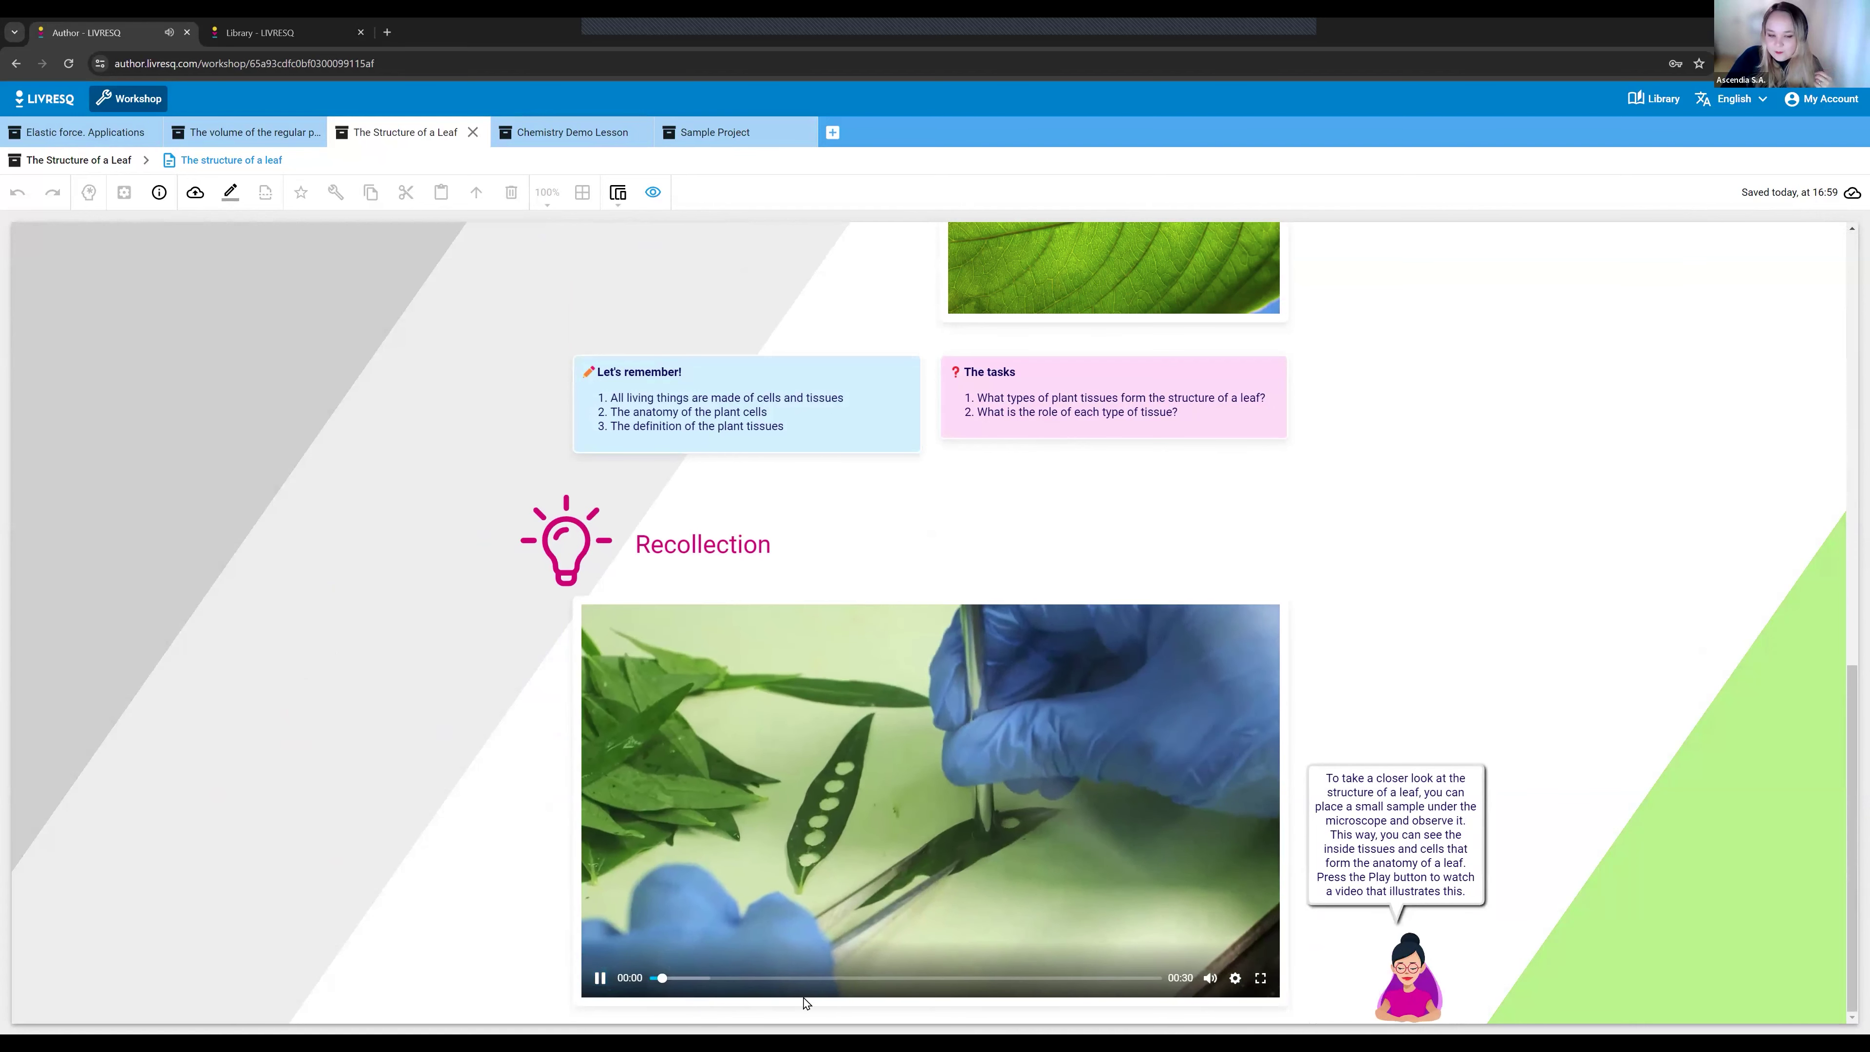
pyautogui.scroll(2, 1348, 598)
pyautogui.scroll(-2, 1324, 718)
pyautogui.scroll(5, 1274, 717)
pyautogui.scroll(-5, 1275, 717)
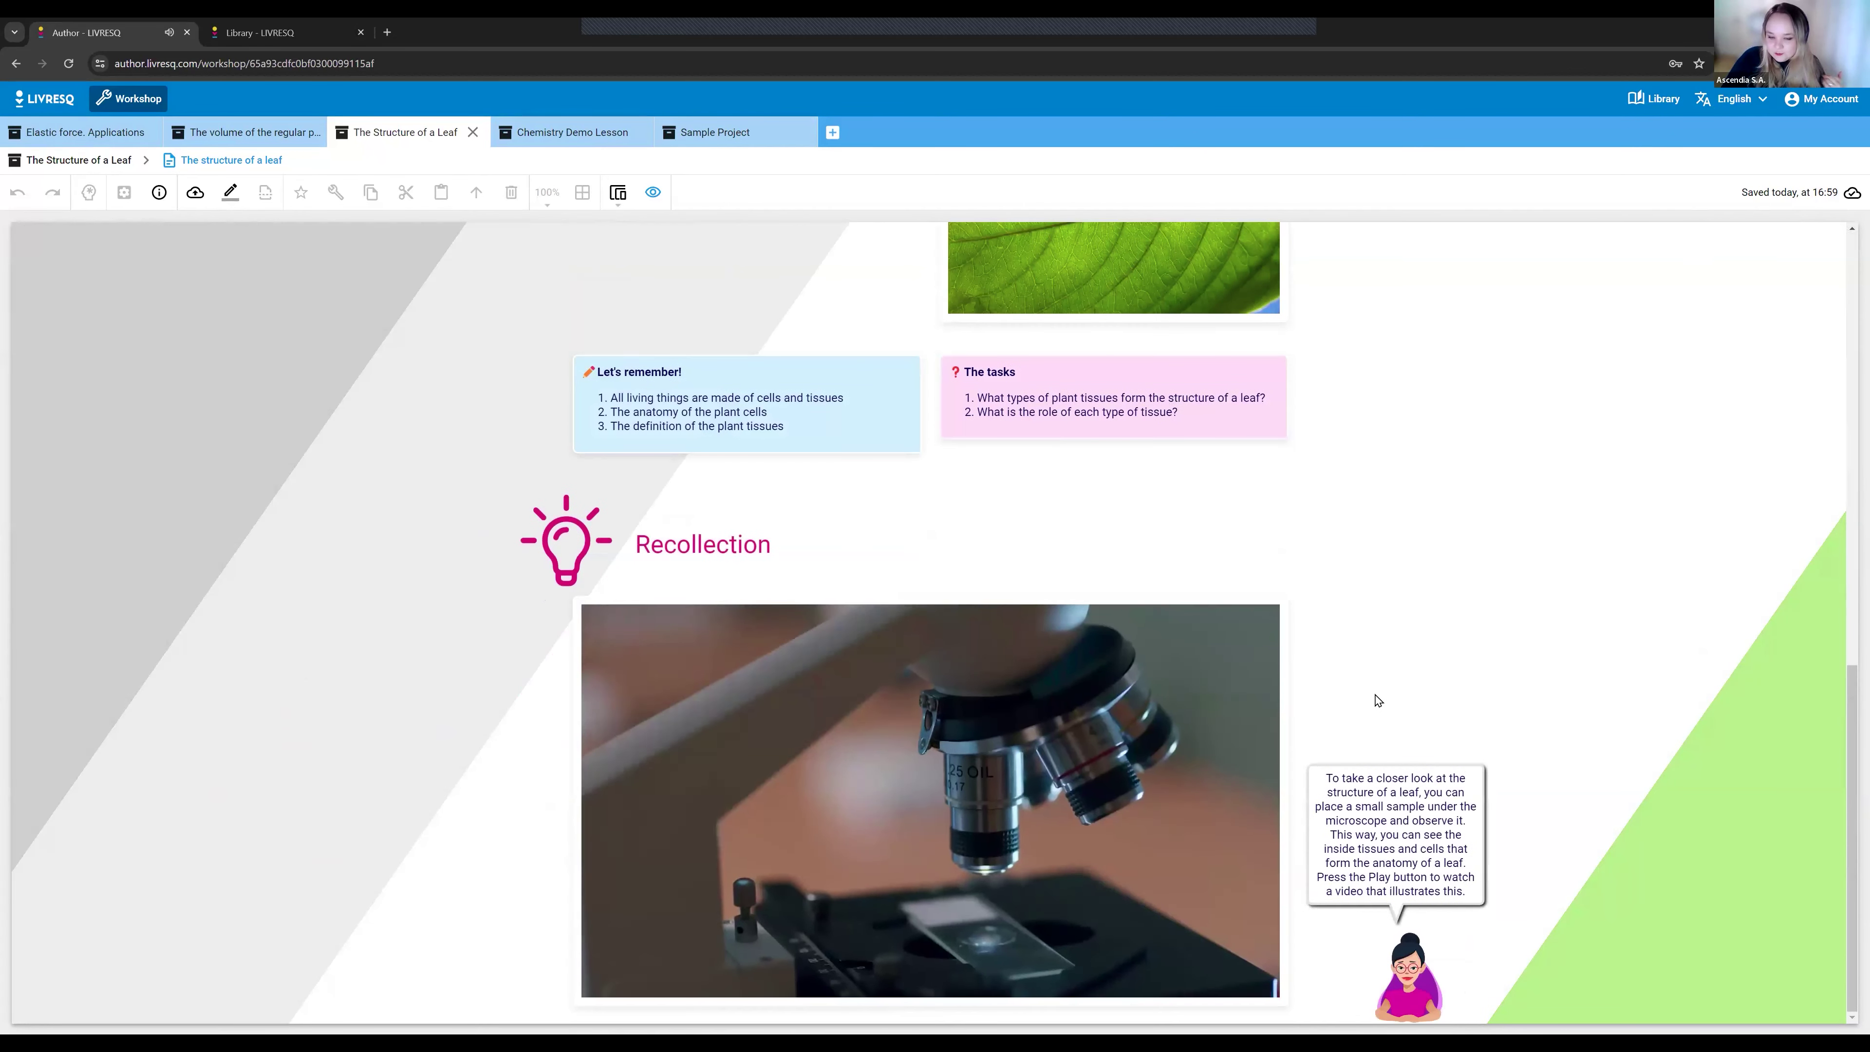
pyautogui.scroll(3, 1351, 713)
pyautogui.scroll(-3, 1349, 710)
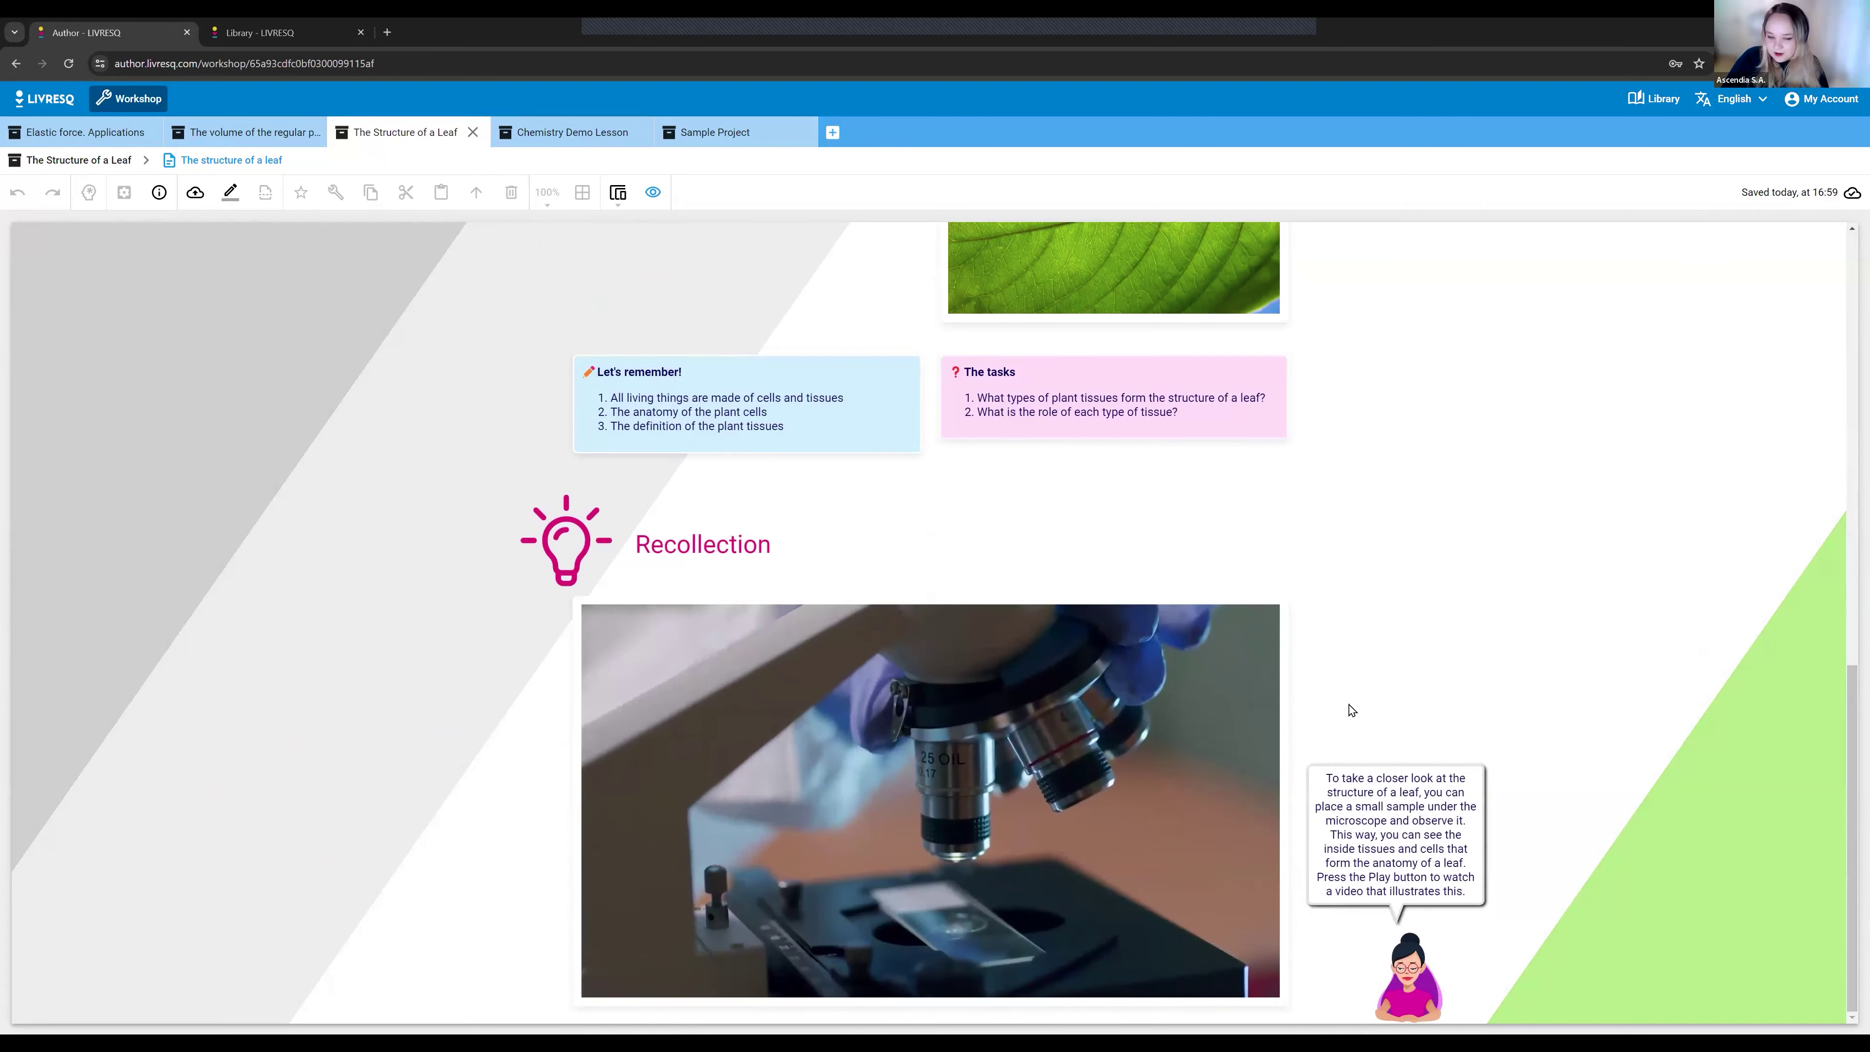
pyautogui.scroll(3, 1379, 618)
pyautogui.scroll(-3, 1379, 618)
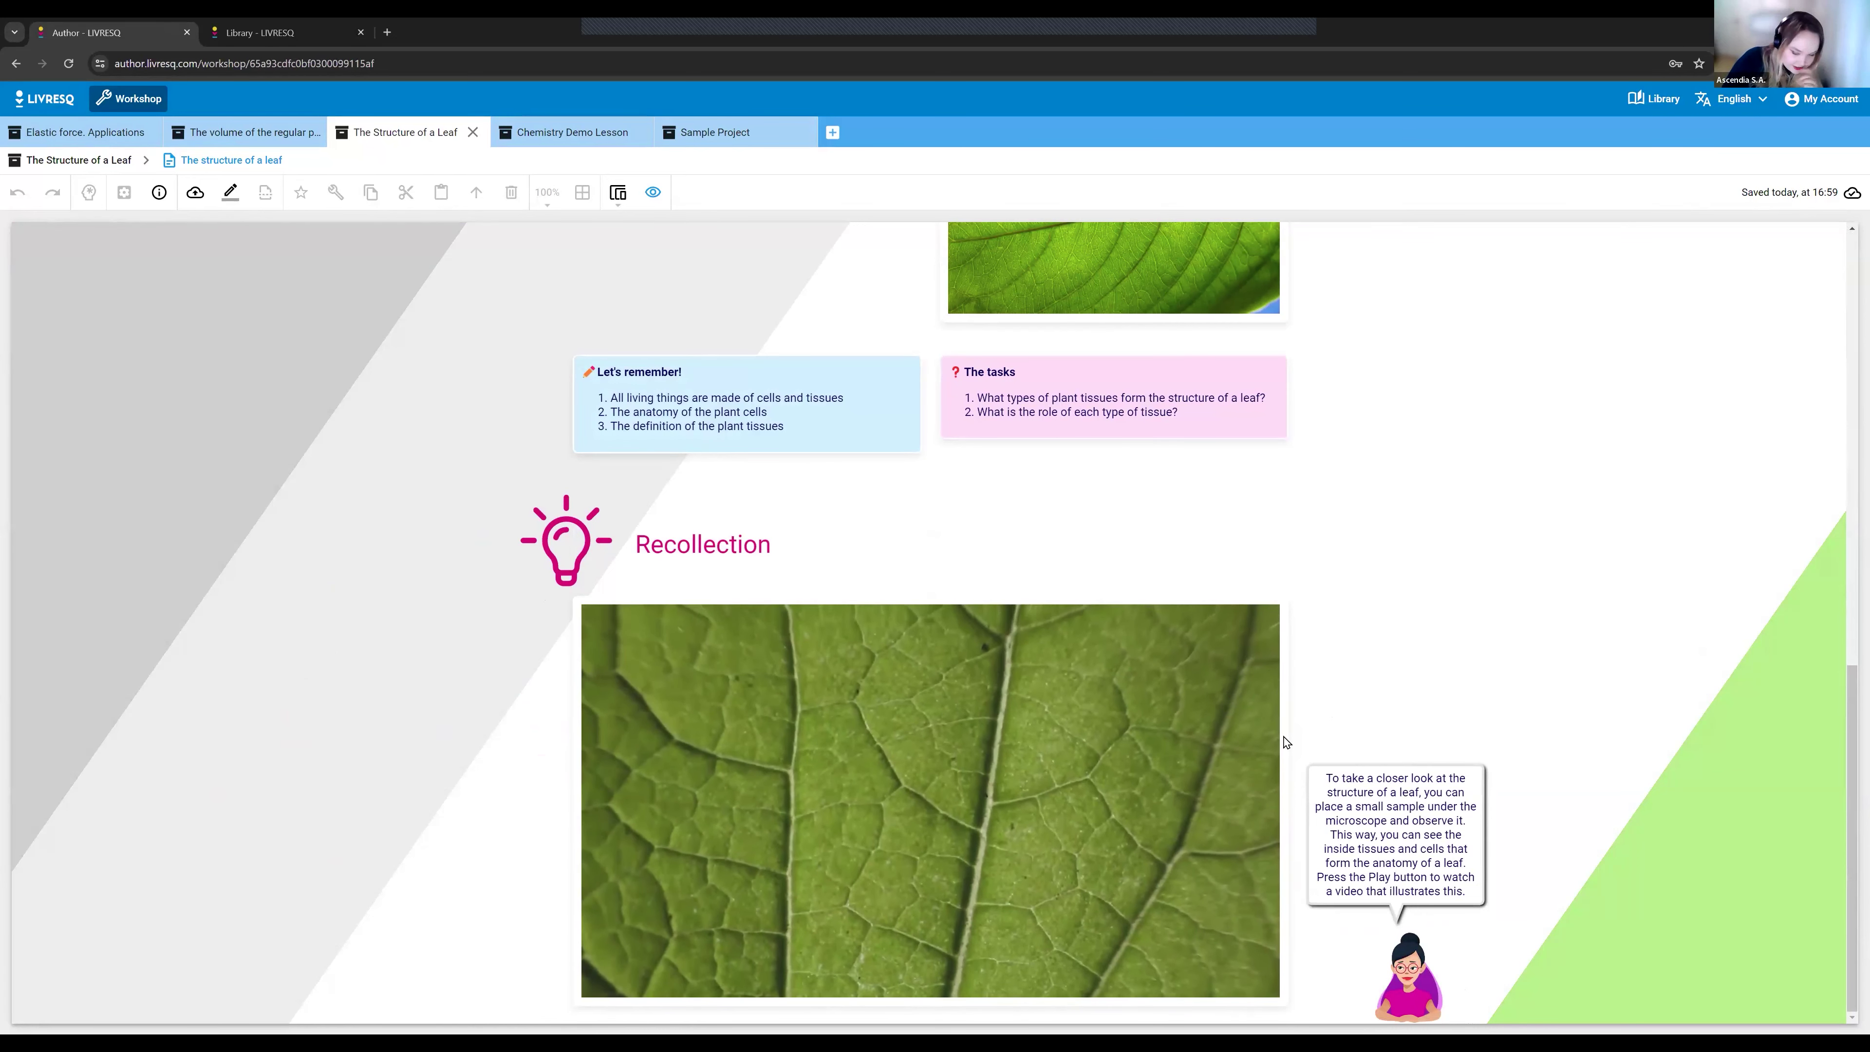
pyautogui.moveTo(1266, 685)
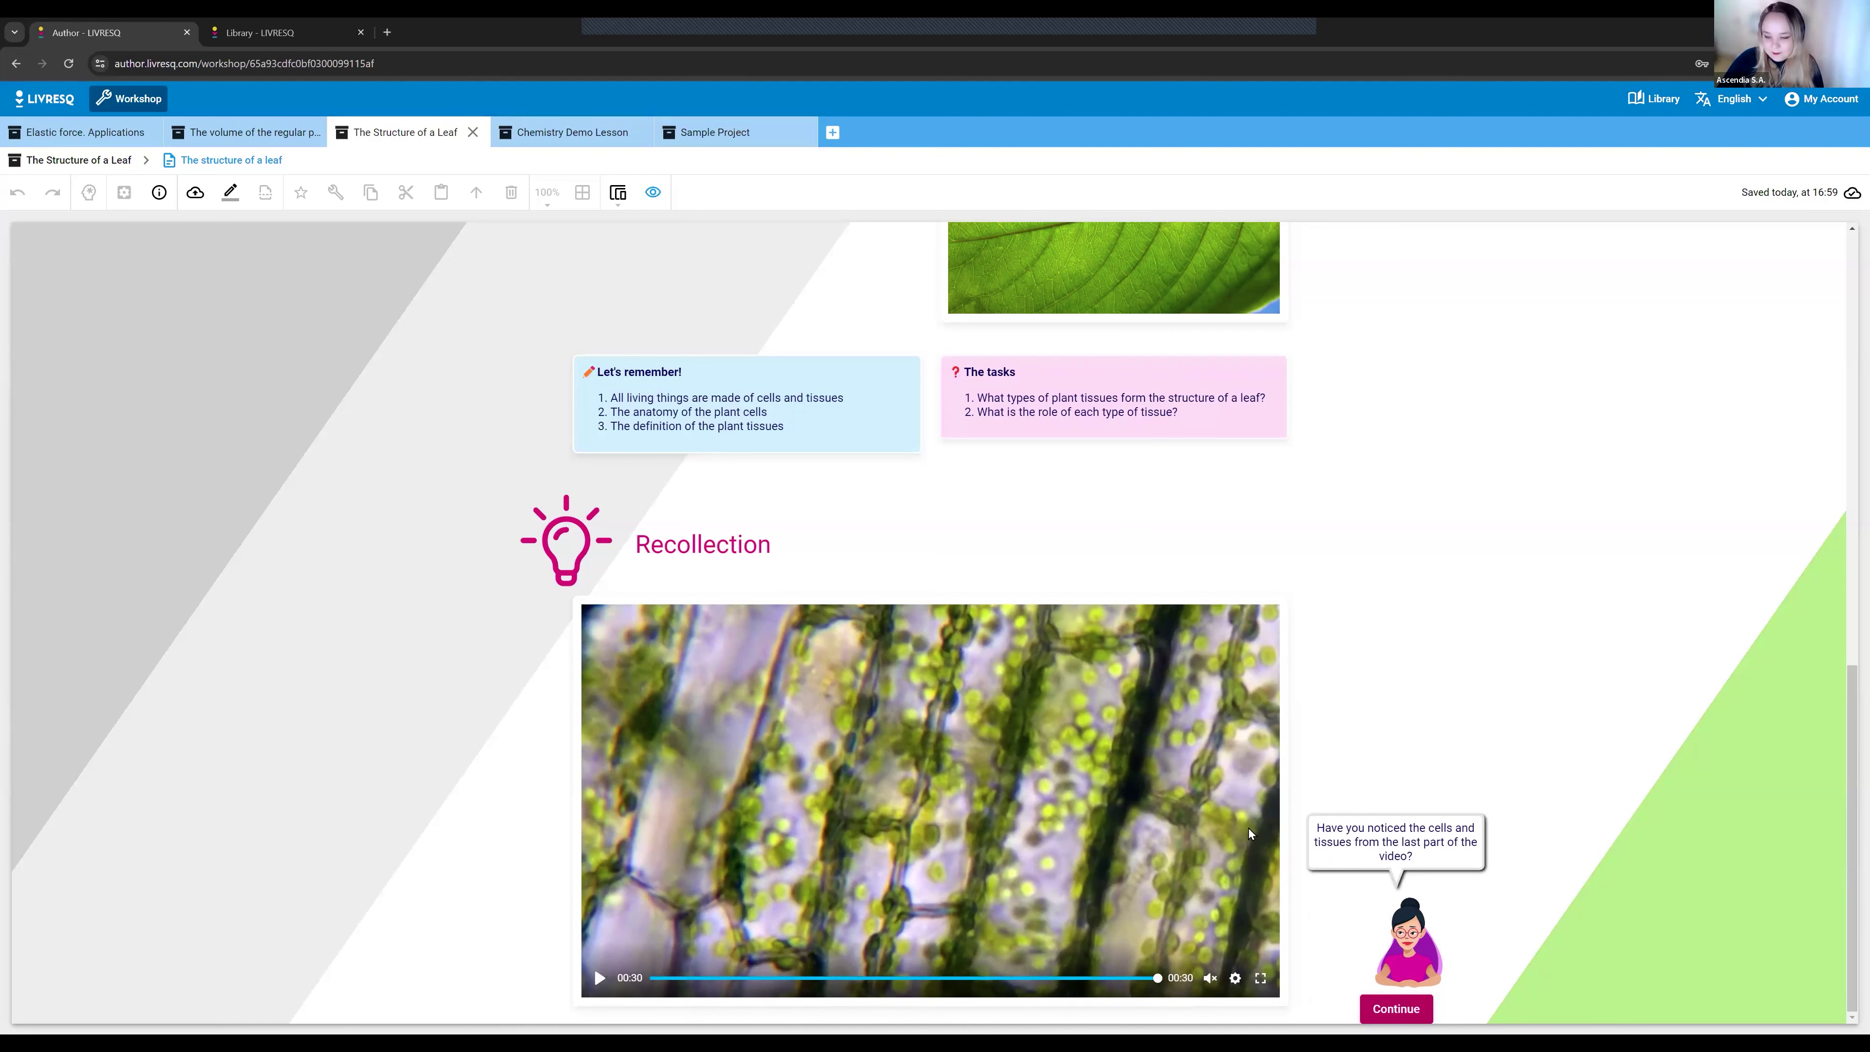
# - Continue to 1.1 Plant Cell and open every labelled hotspot on the diagram, from Golgi Apparatus to Cell Membrane and Cell Wall
pyautogui.click(1424, 1008)
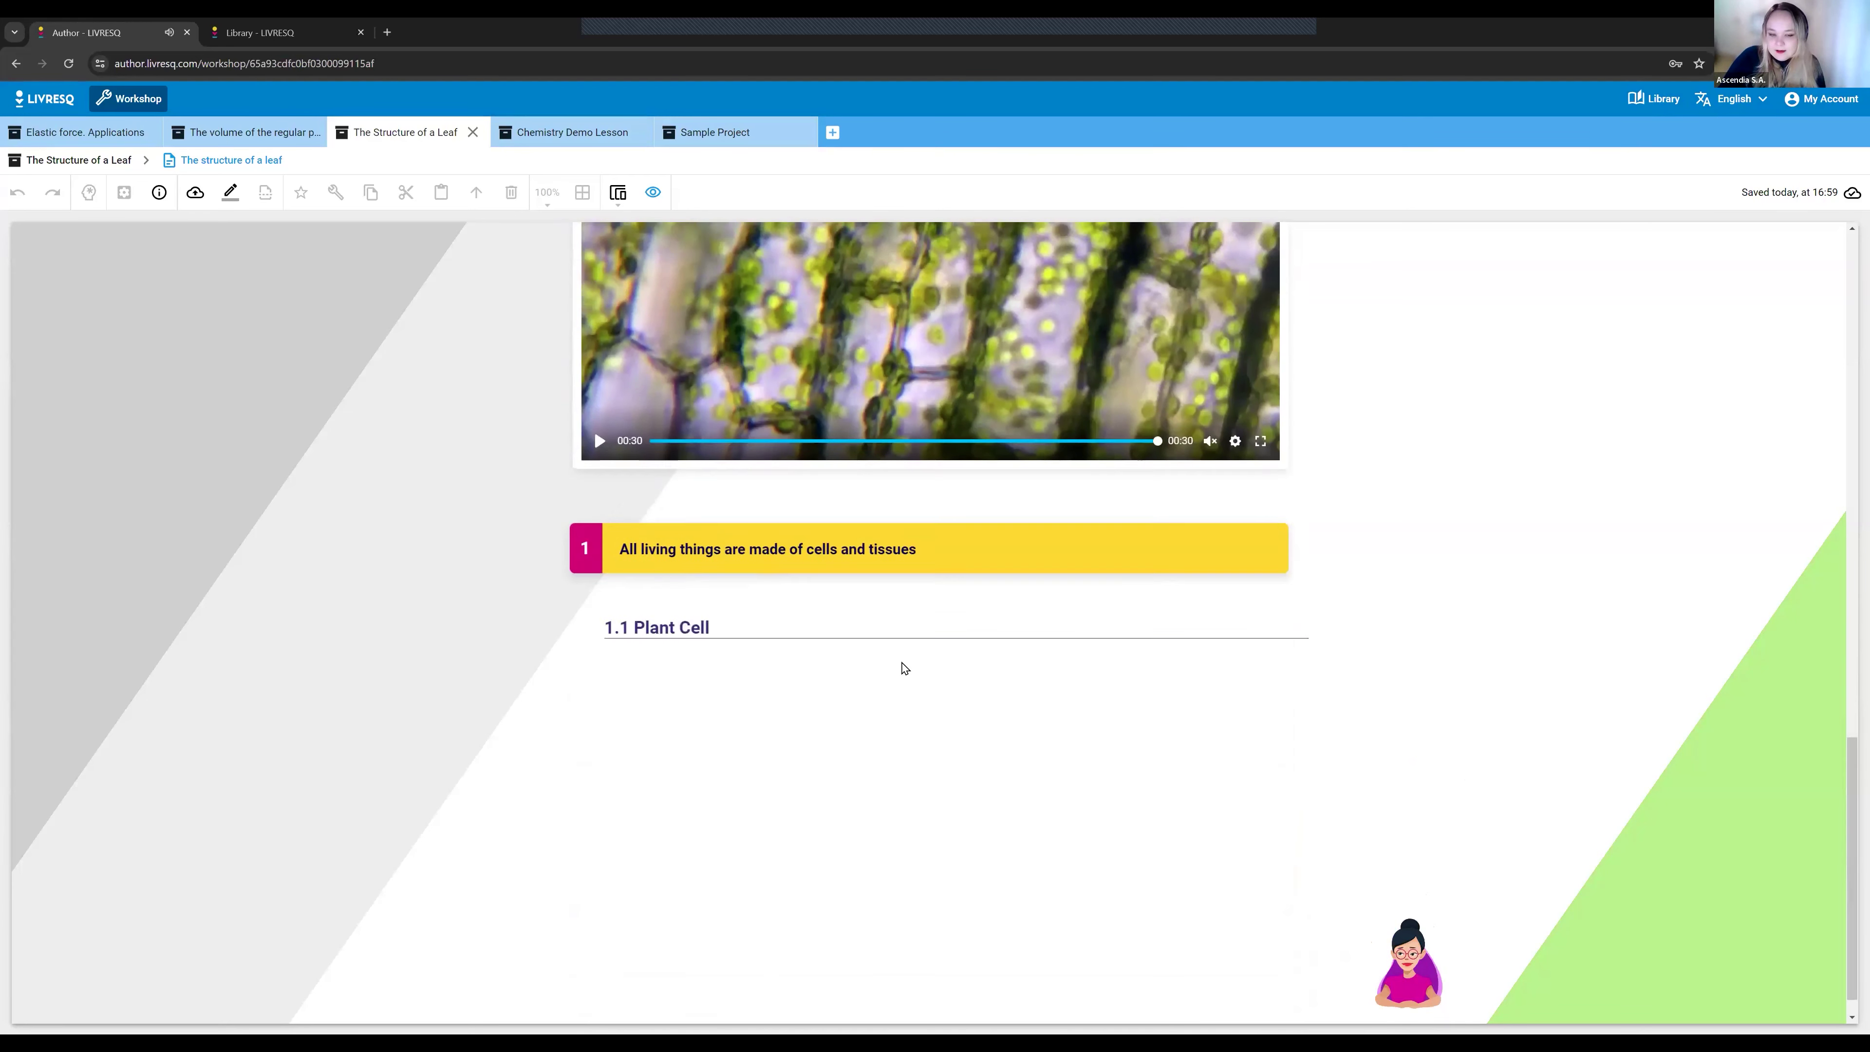
pyautogui.click(888, 891)
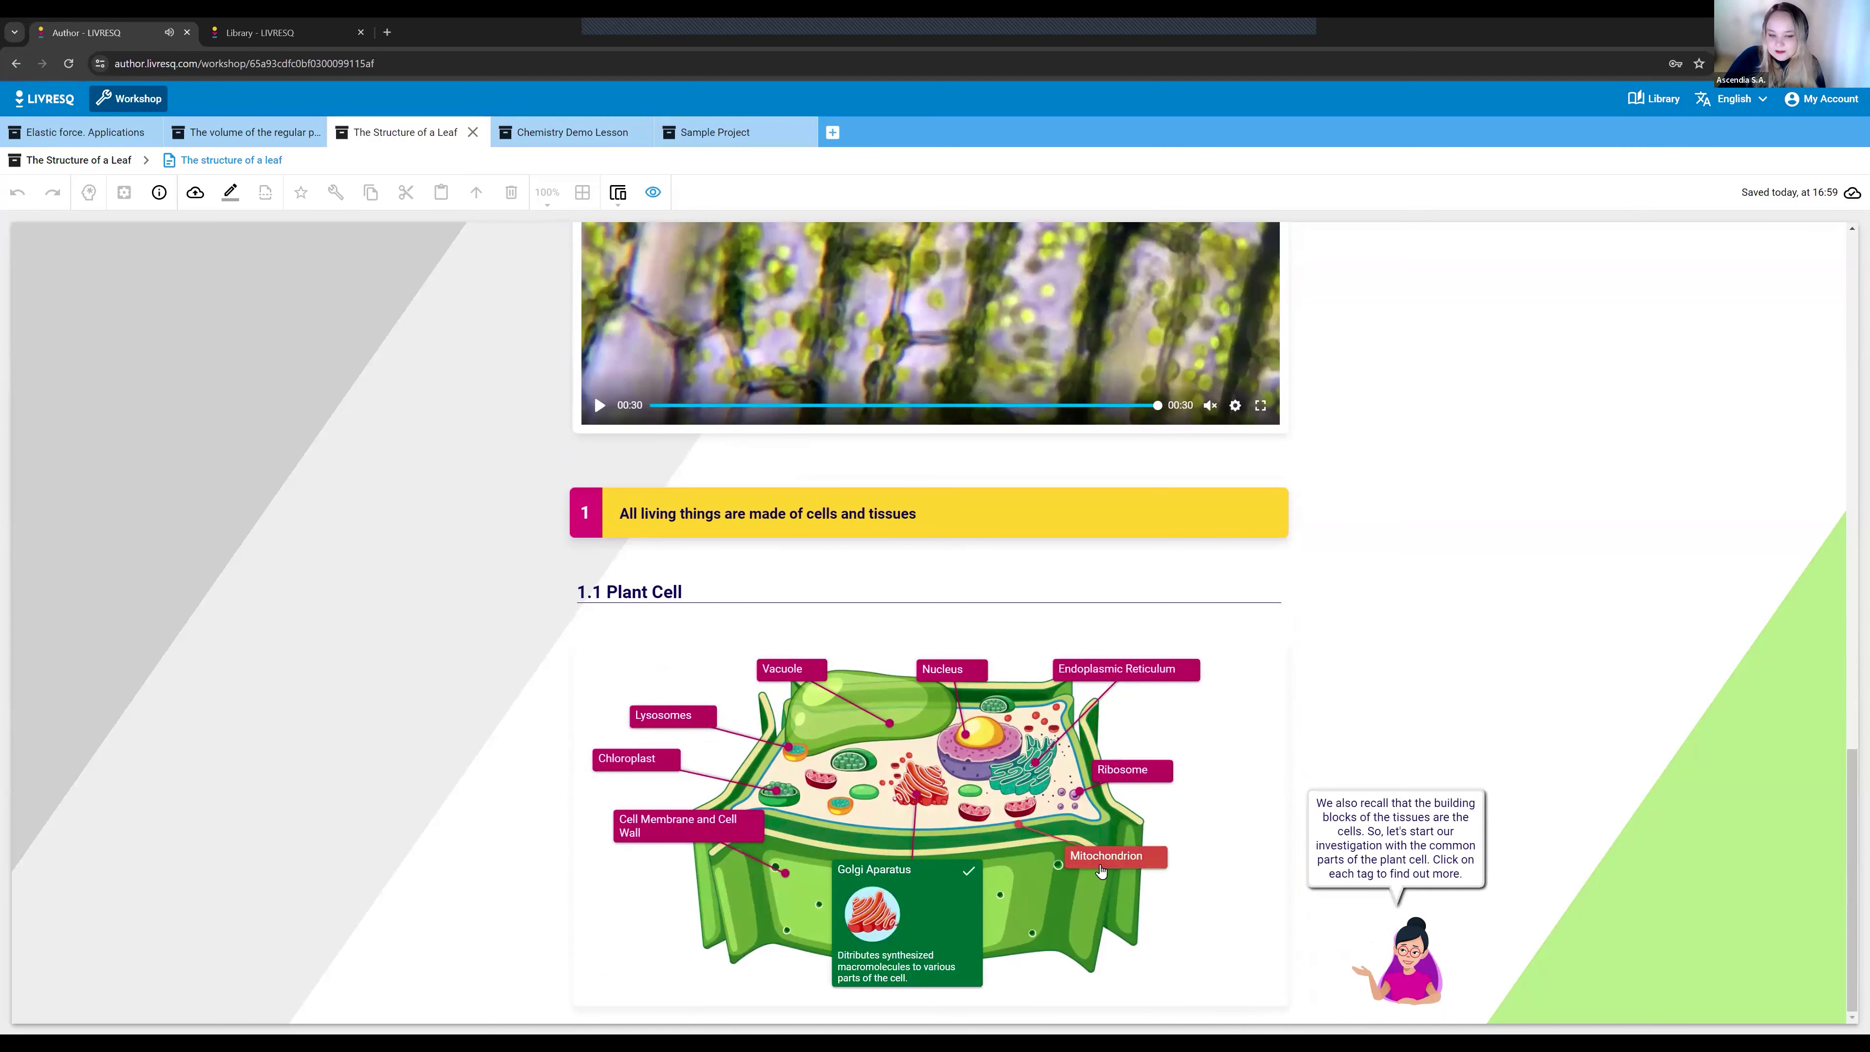
pyautogui.click(1104, 861)
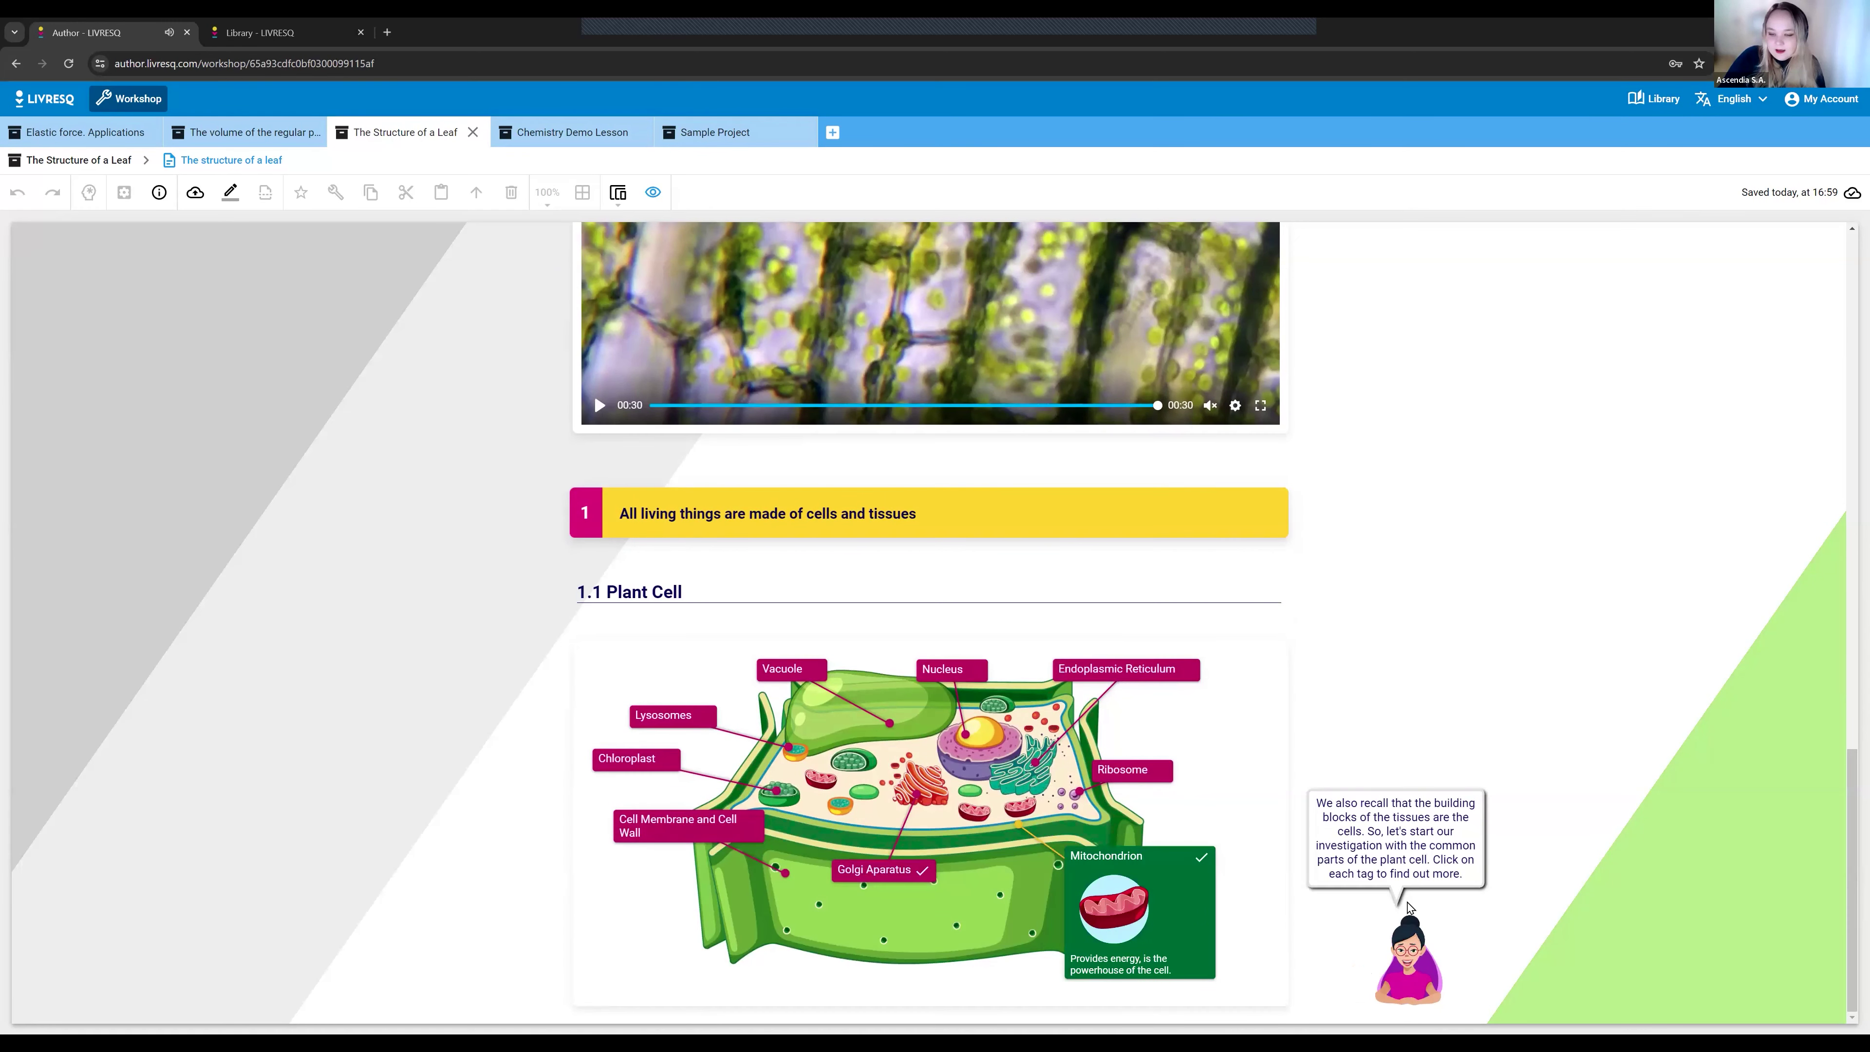
pyautogui.click(1118, 772)
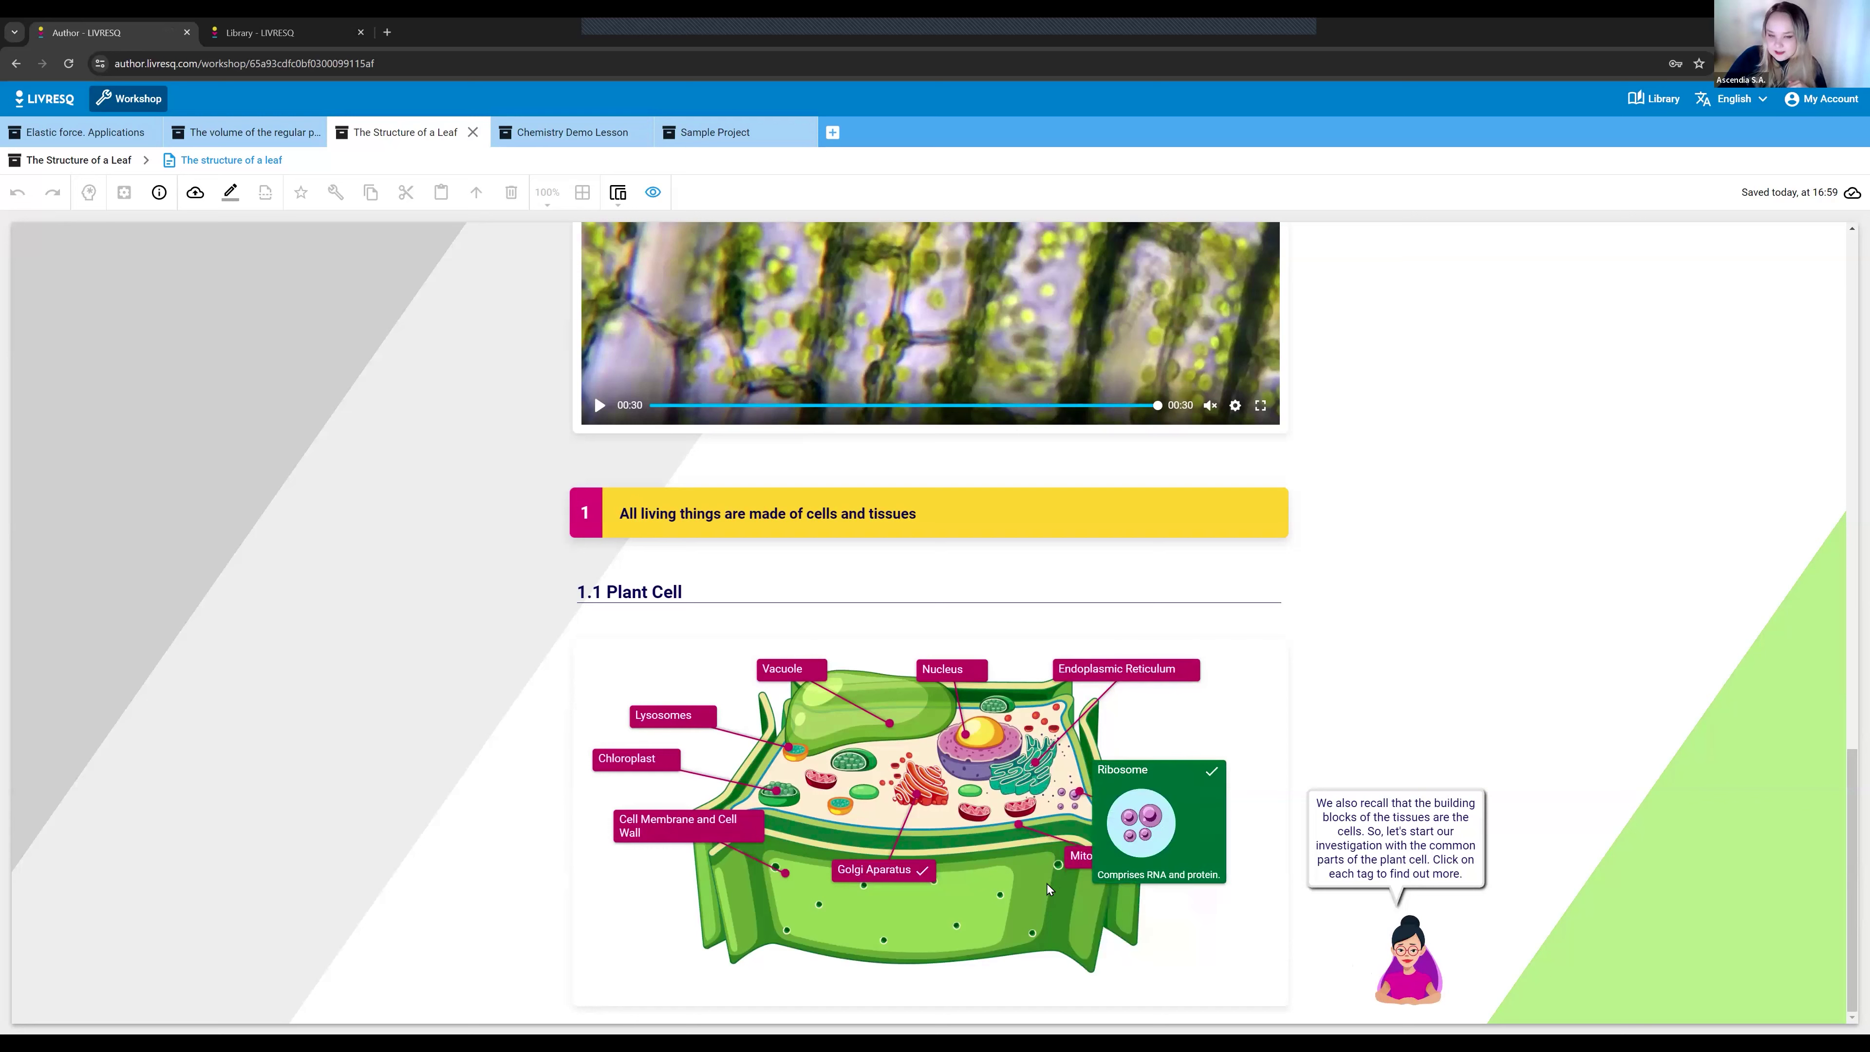
pyautogui.click(1106, 674)
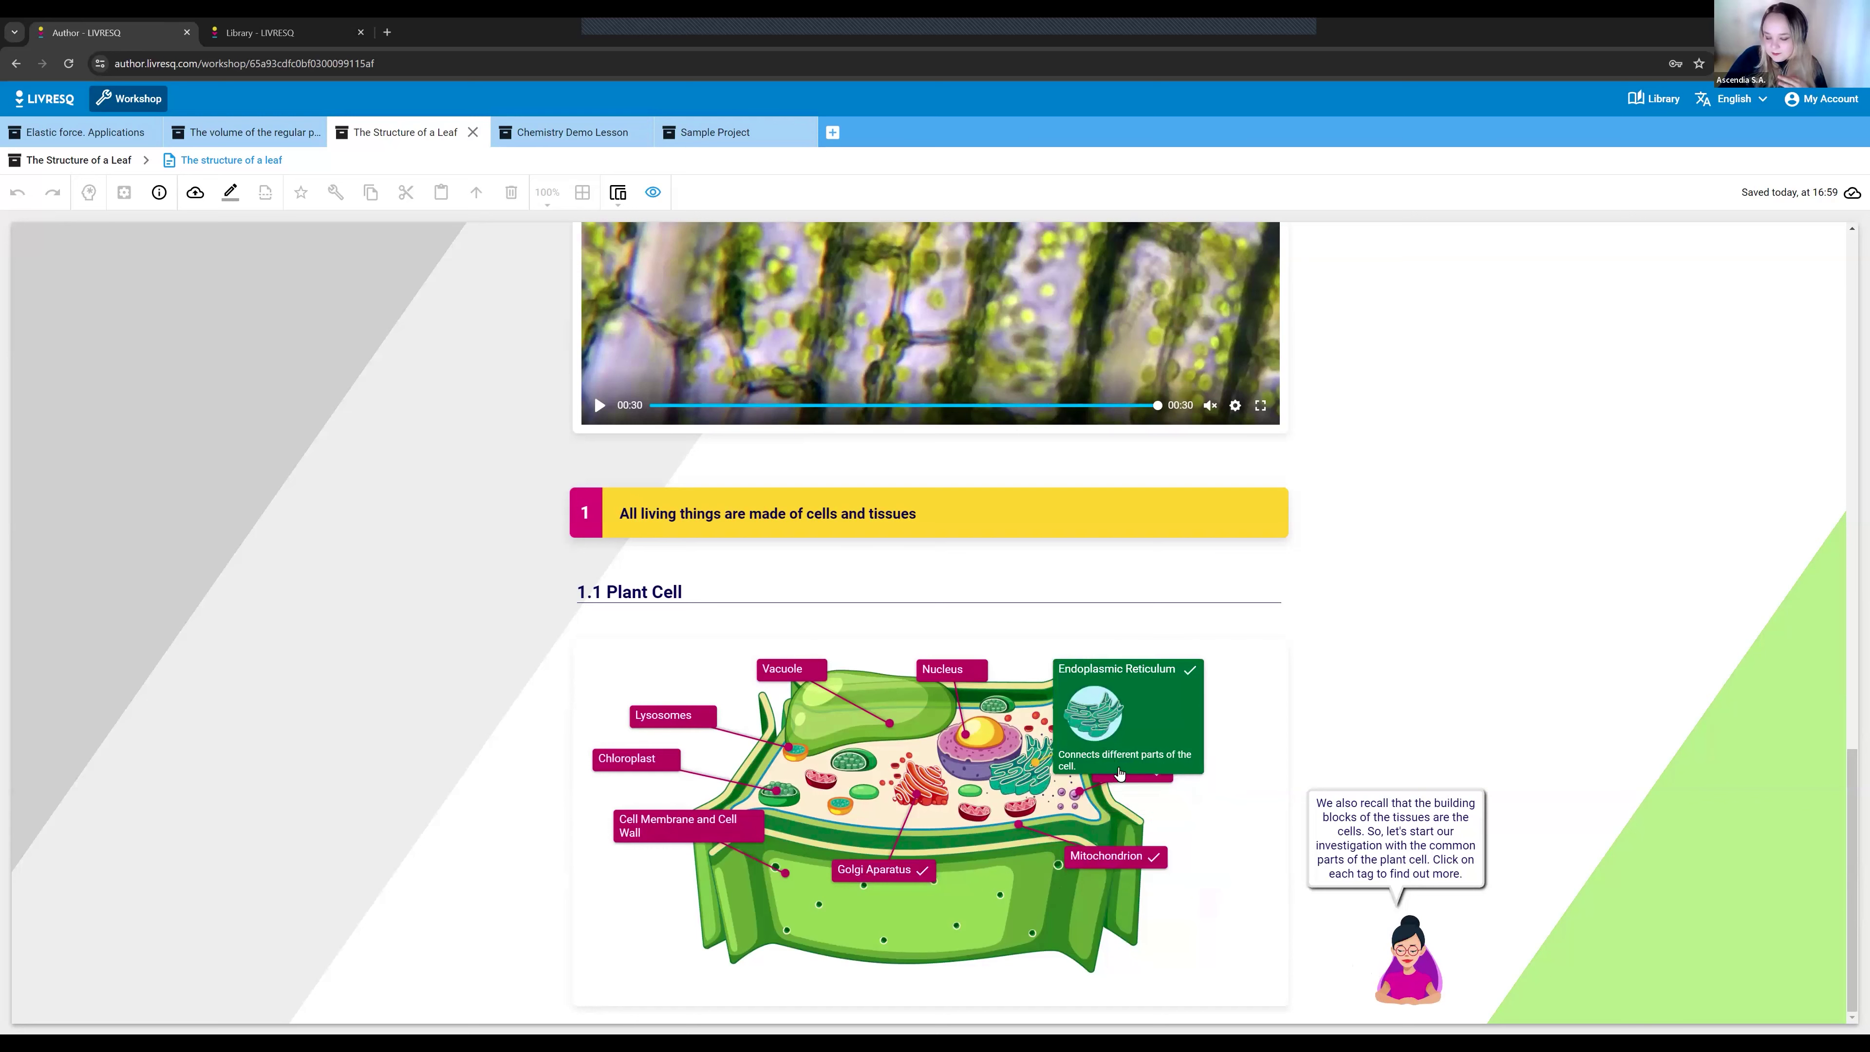
pyautogui.click(957, 671)
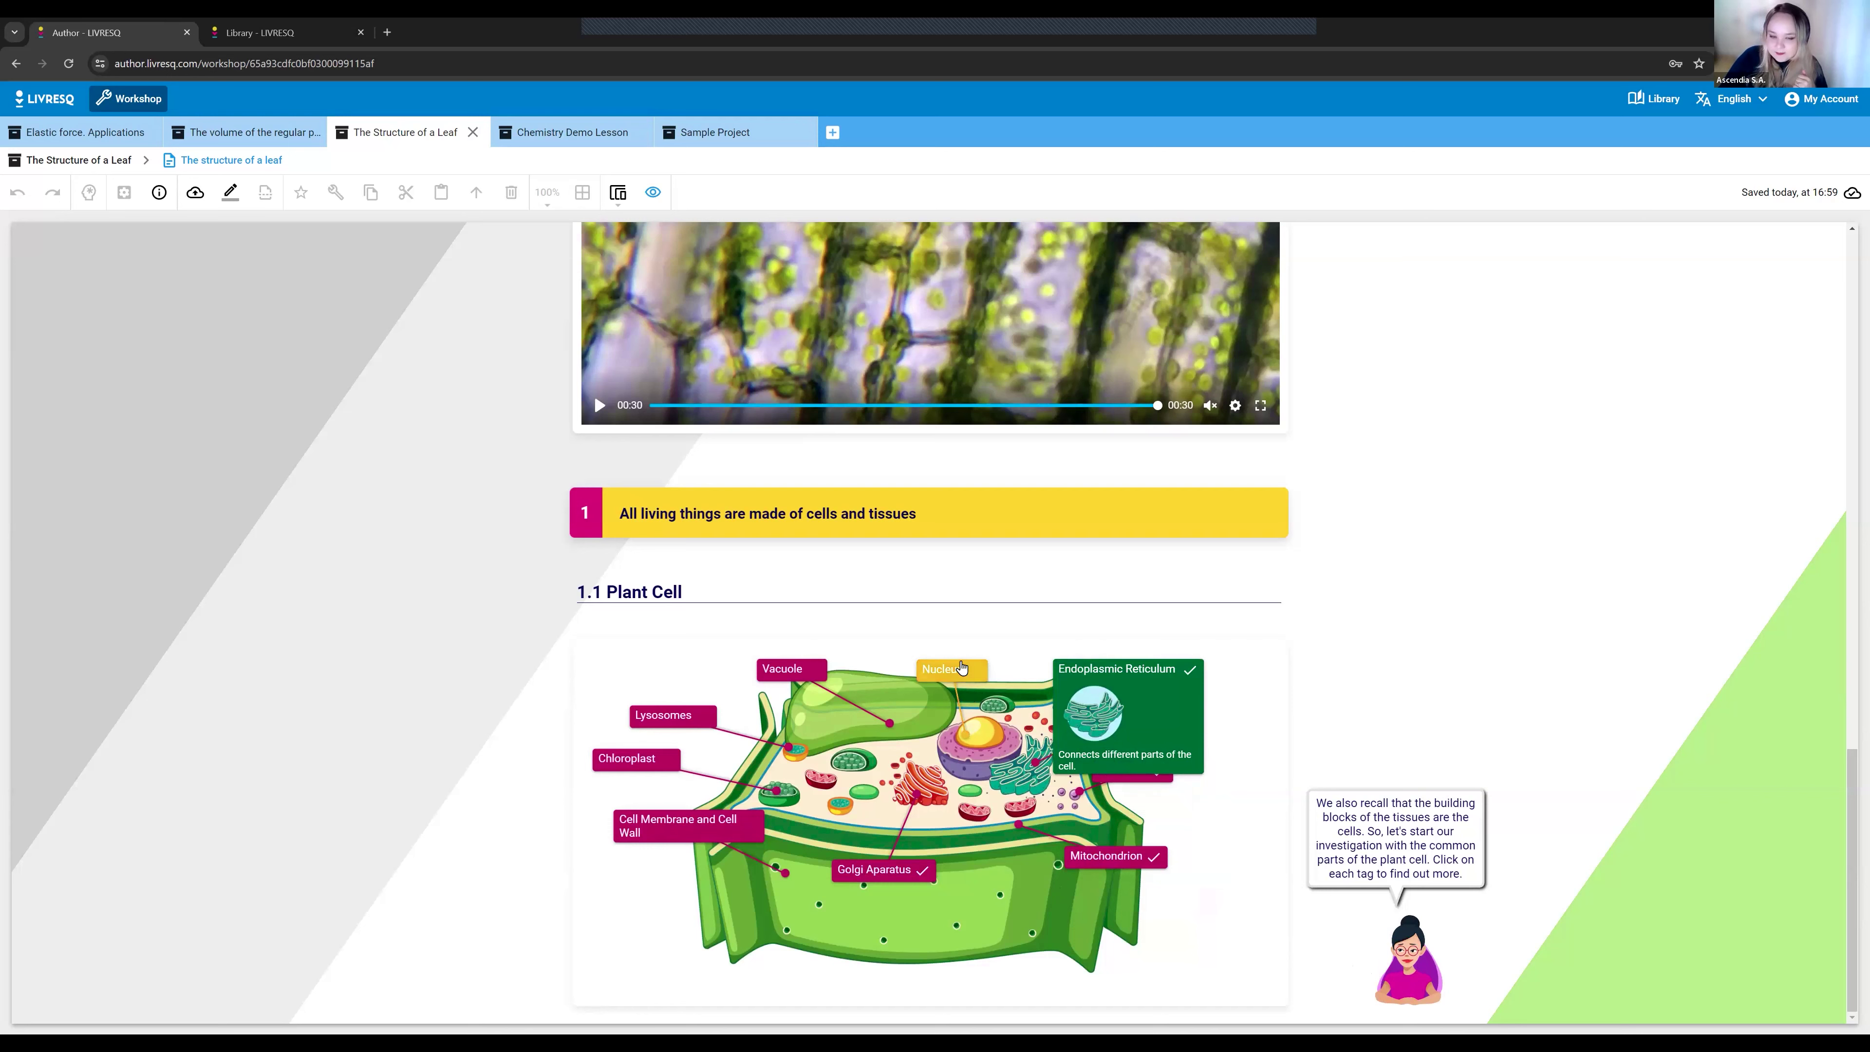
pyautogui.click(788, 668)
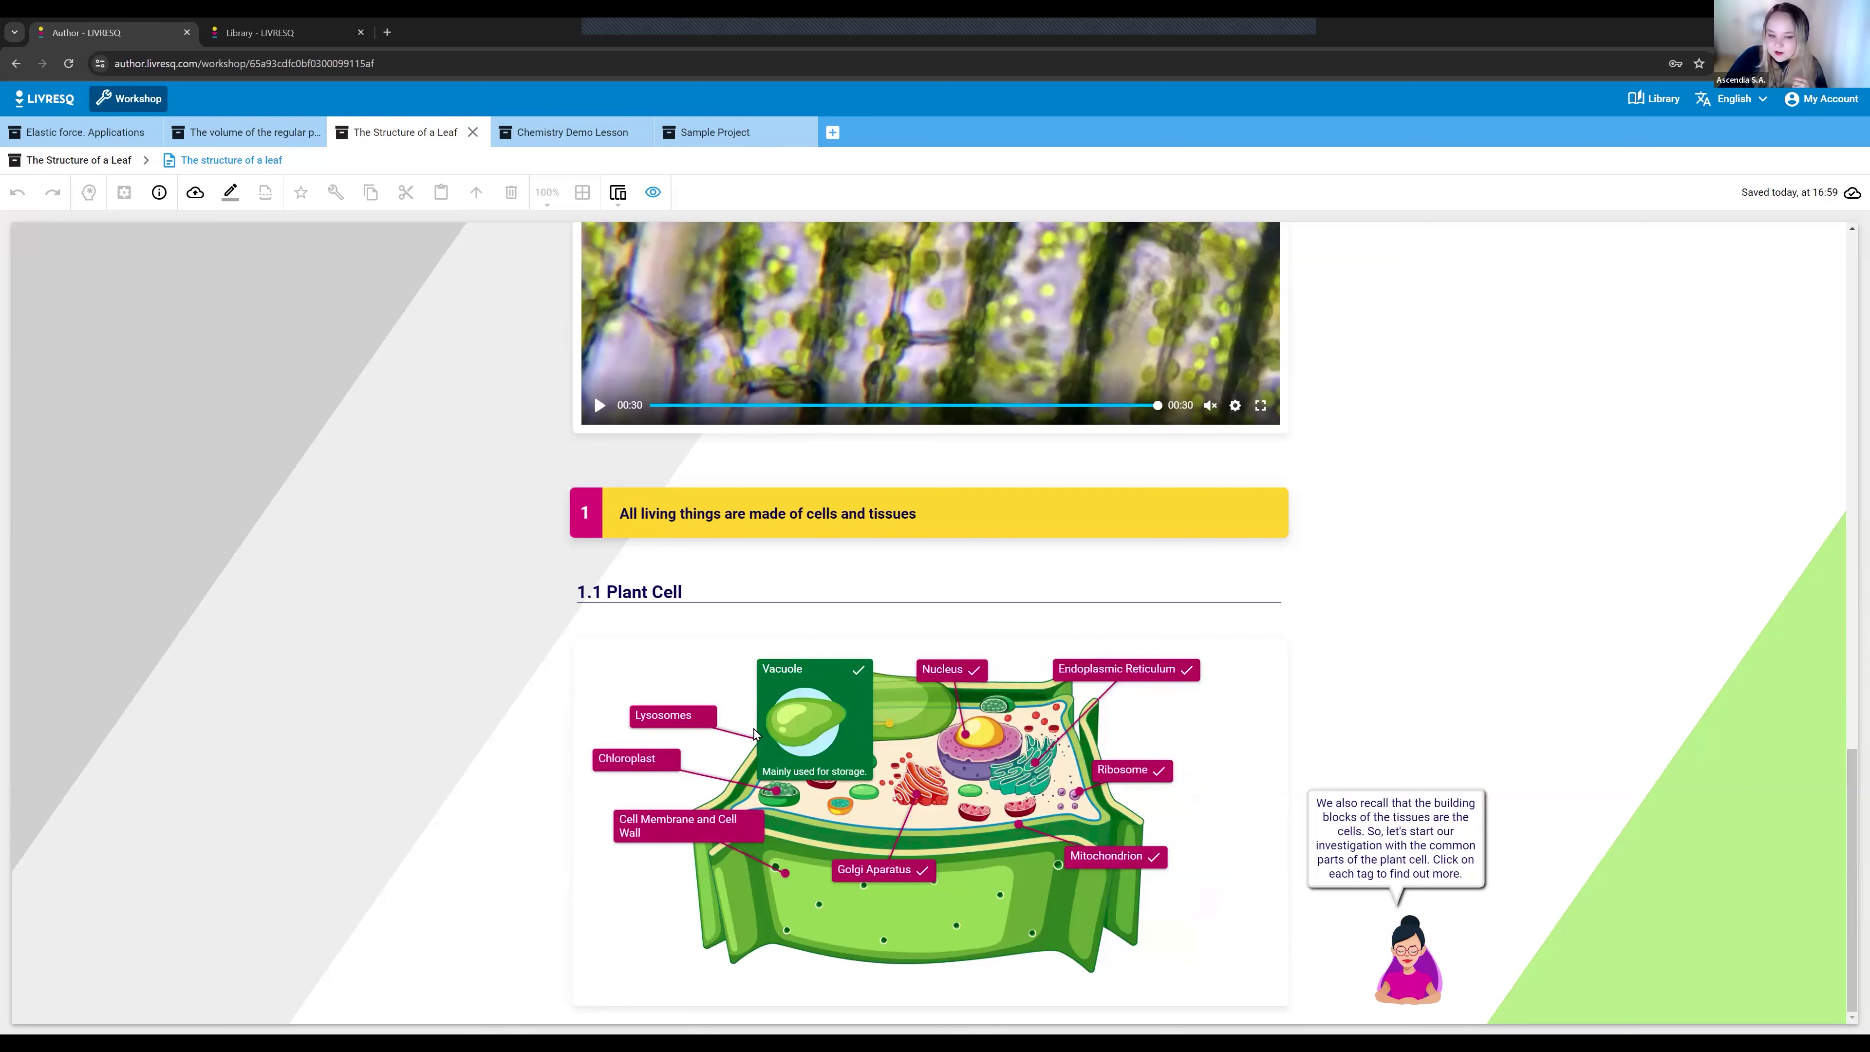
pyautogui.click(685, 716)
pyautogui.click(647, 759)
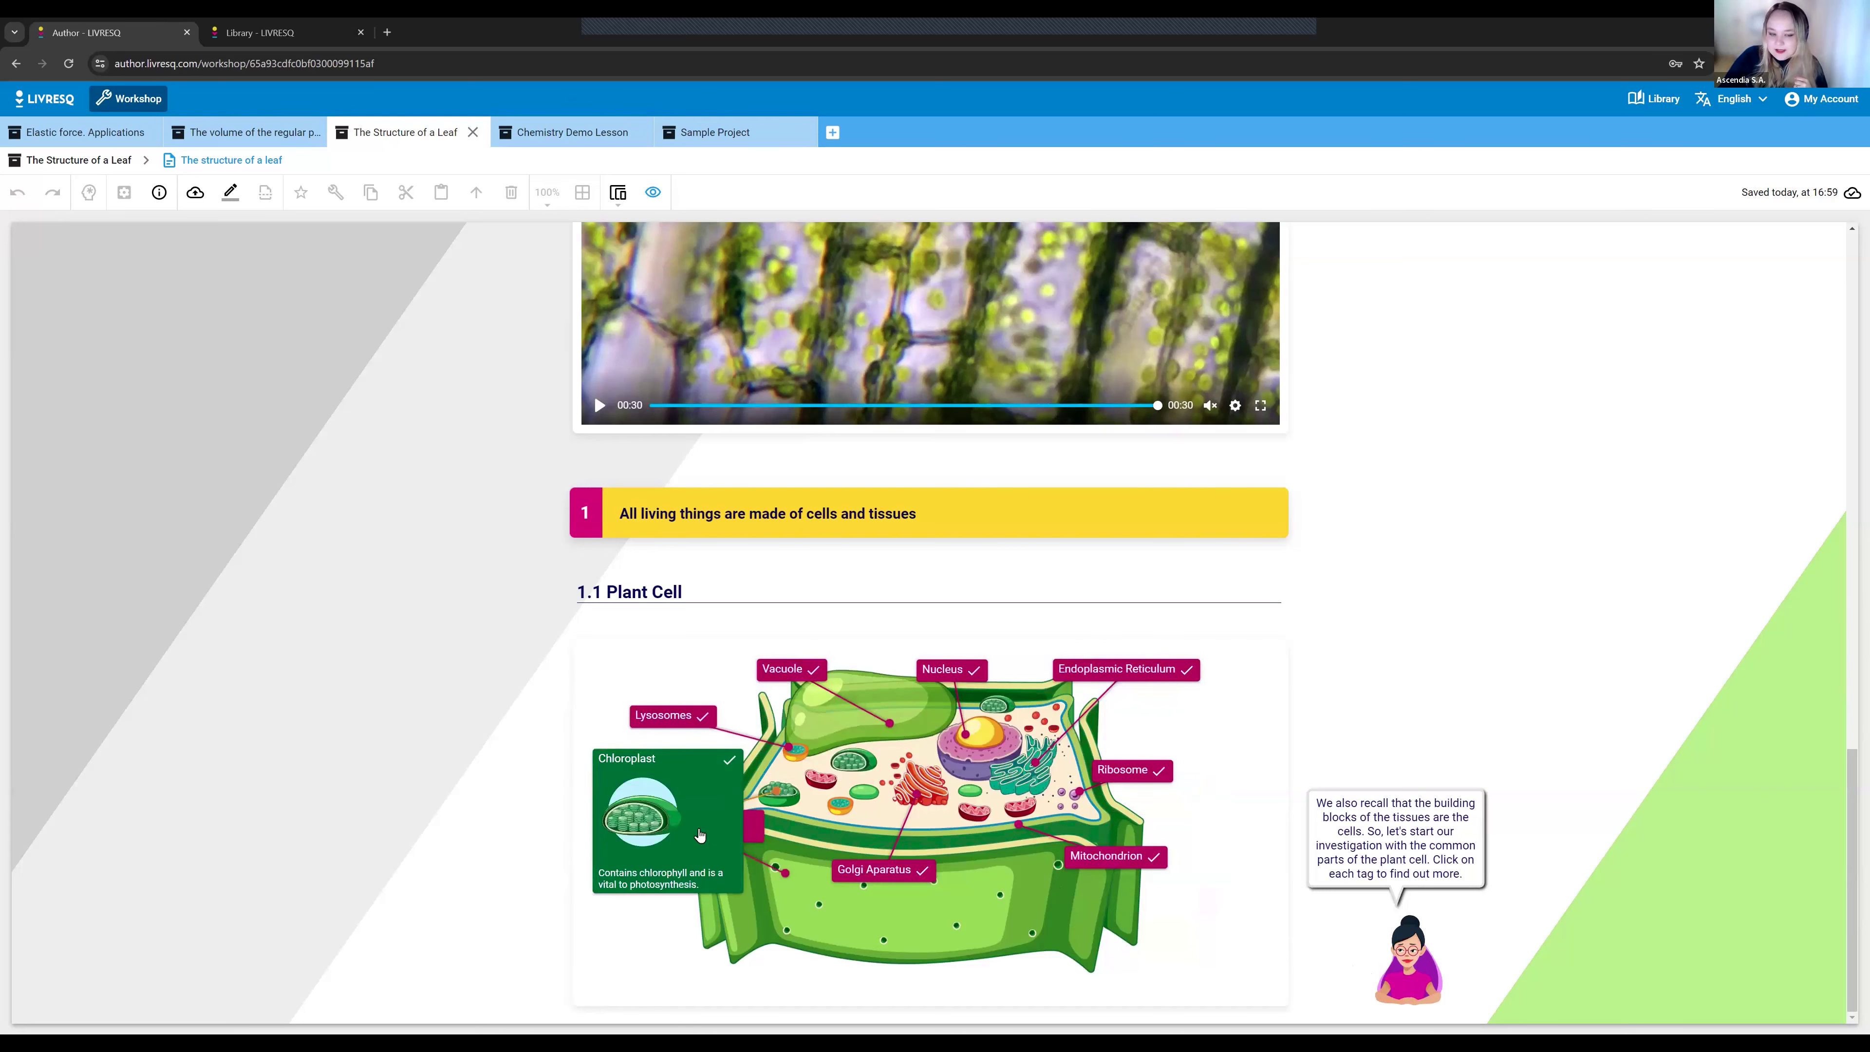
pyautogui.click(751, 833)
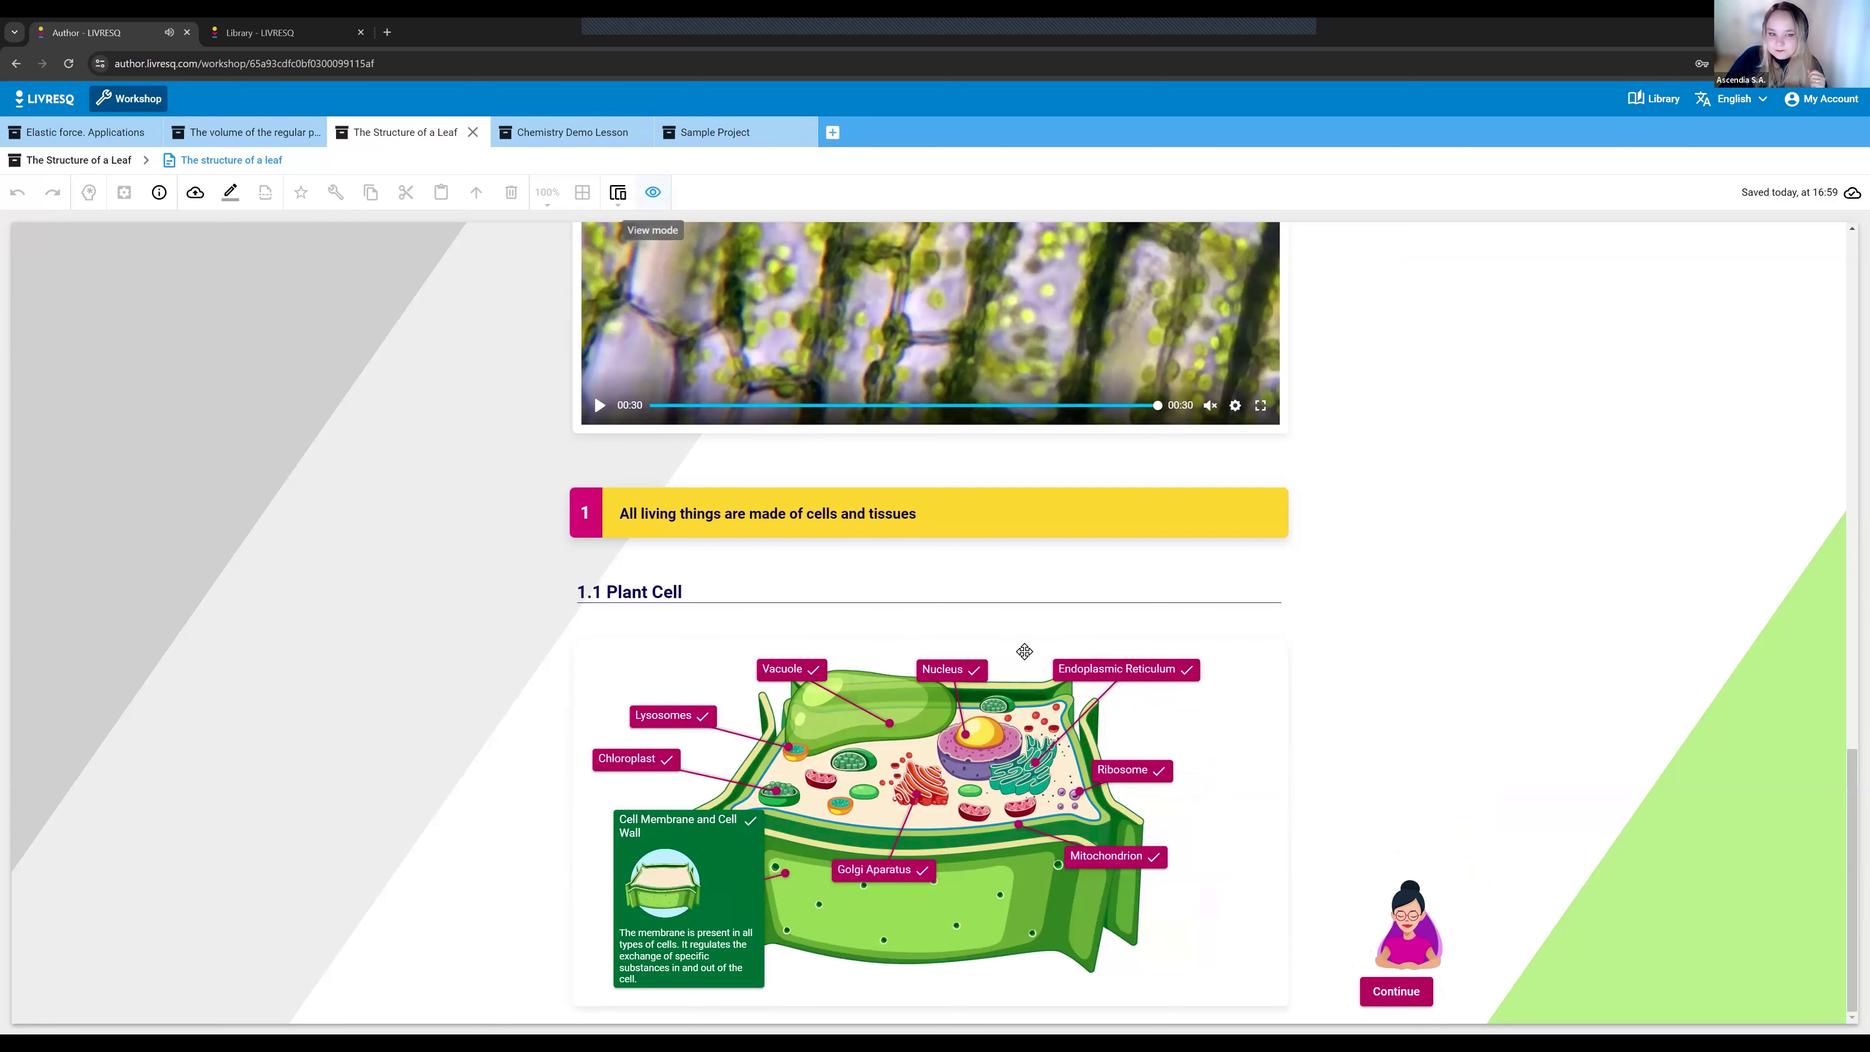
# - Return the leaf section to editing and preview only the row holding the 2.1 3D Microscopic Visualization model
pyautogui.press('Escape')
pyautogui.scroll(-15, 1046, 655)
pyautogui.scroll(-15, 1057, 662)
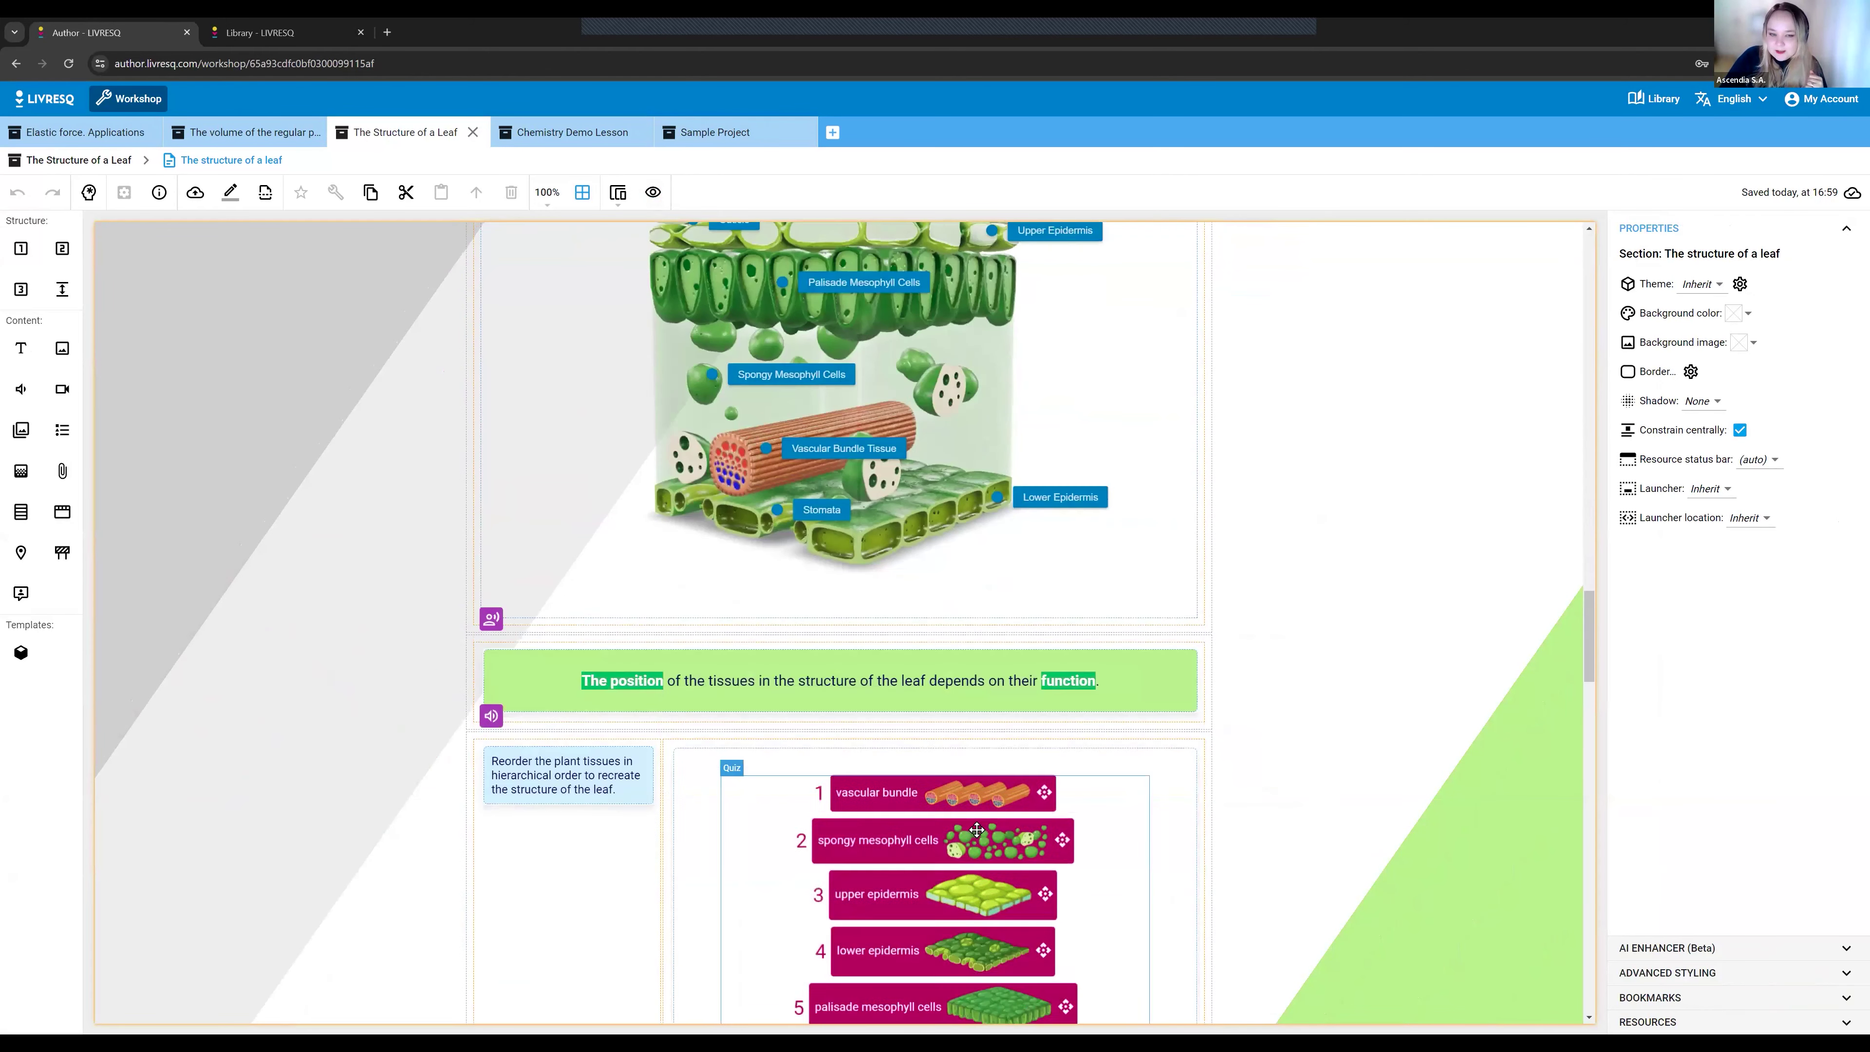
pyautogui.scroll(3, 977, 829)
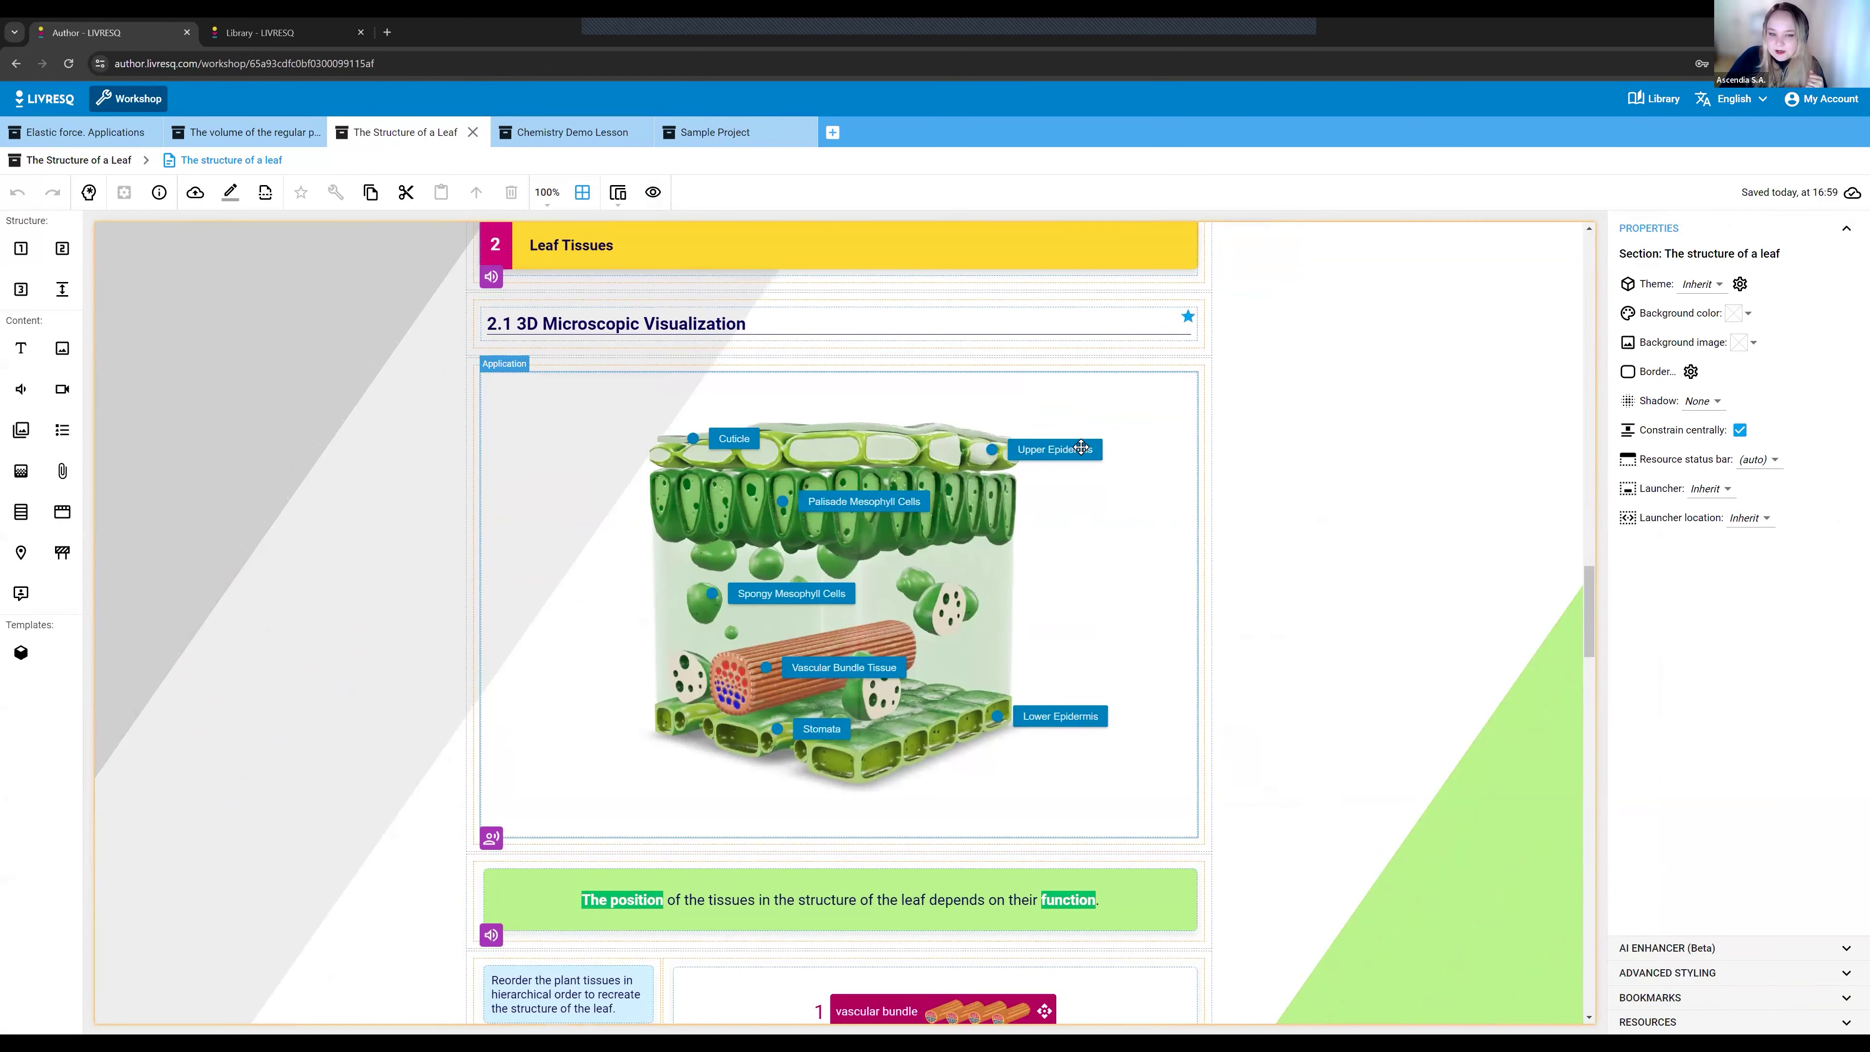
pyautogui.click(1206, 398)
pyautogui.click(1129, 352)
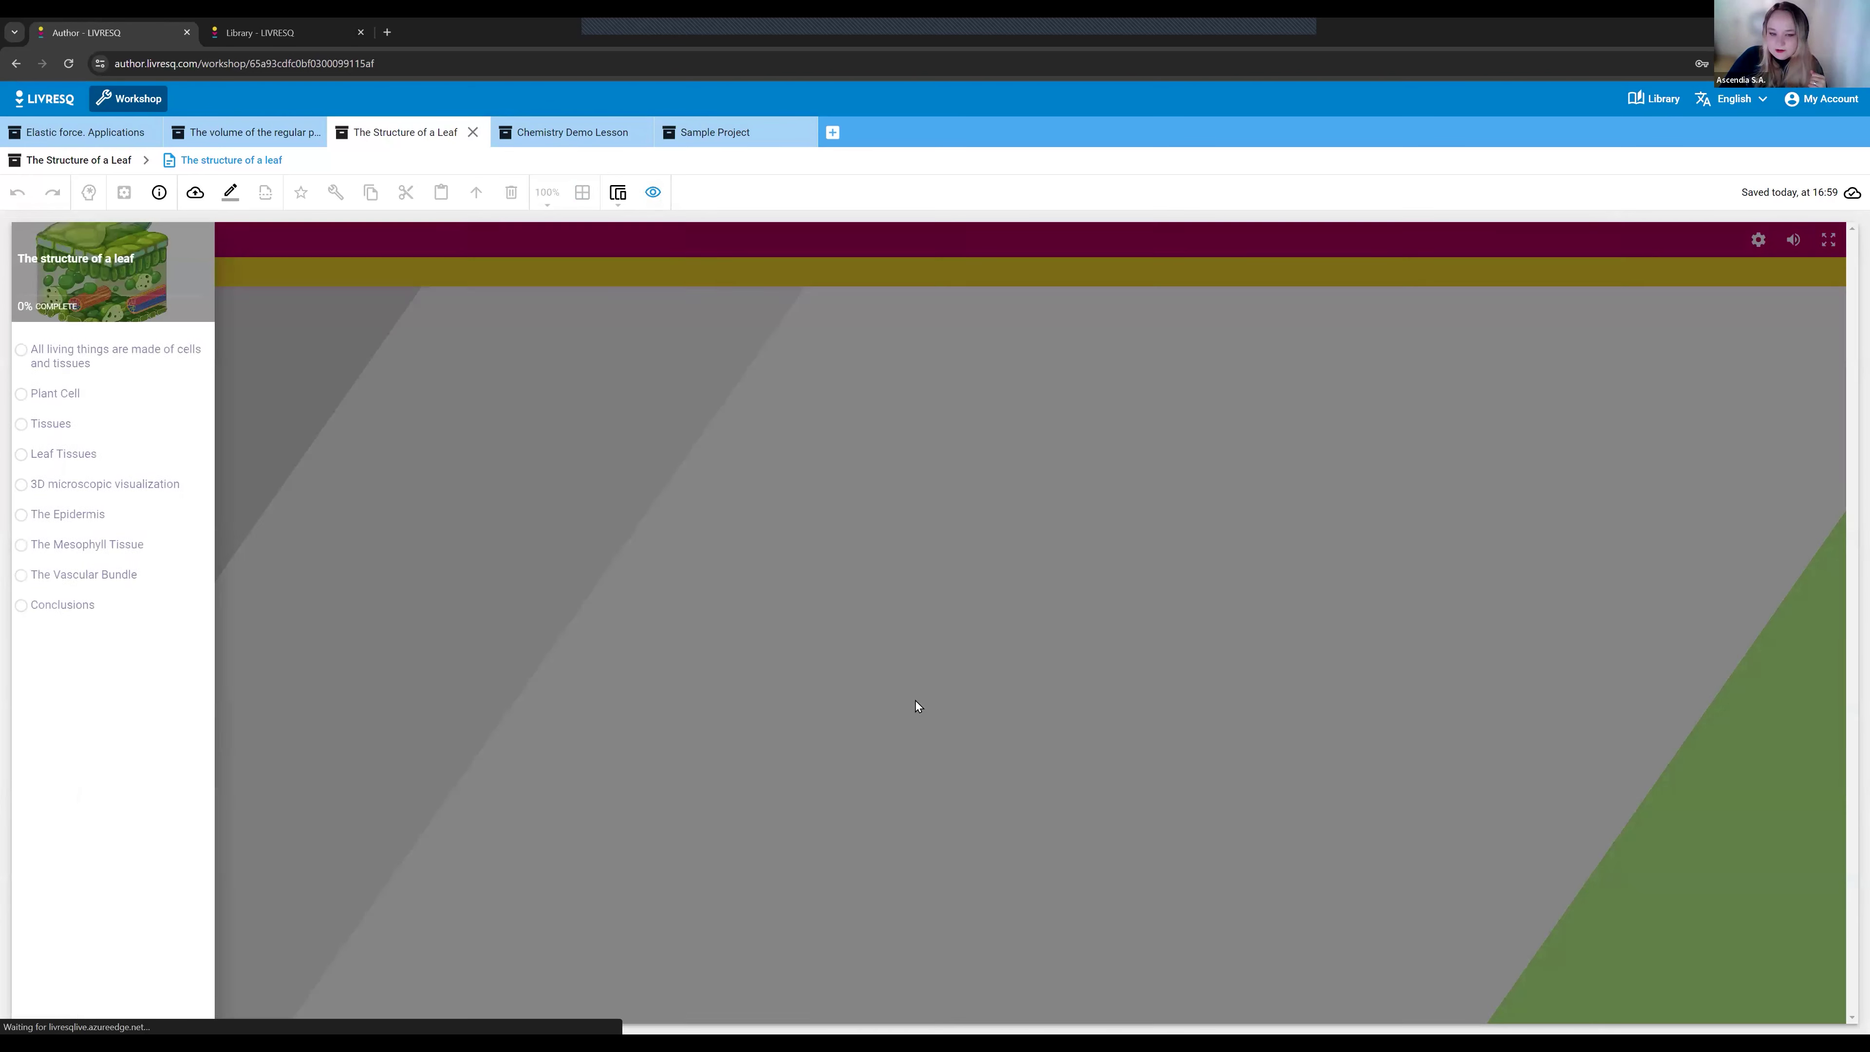
# - Close the contents list in the row preview, rotate the 3D leaf model, and return to editing
pyautogui.click(308, 384)
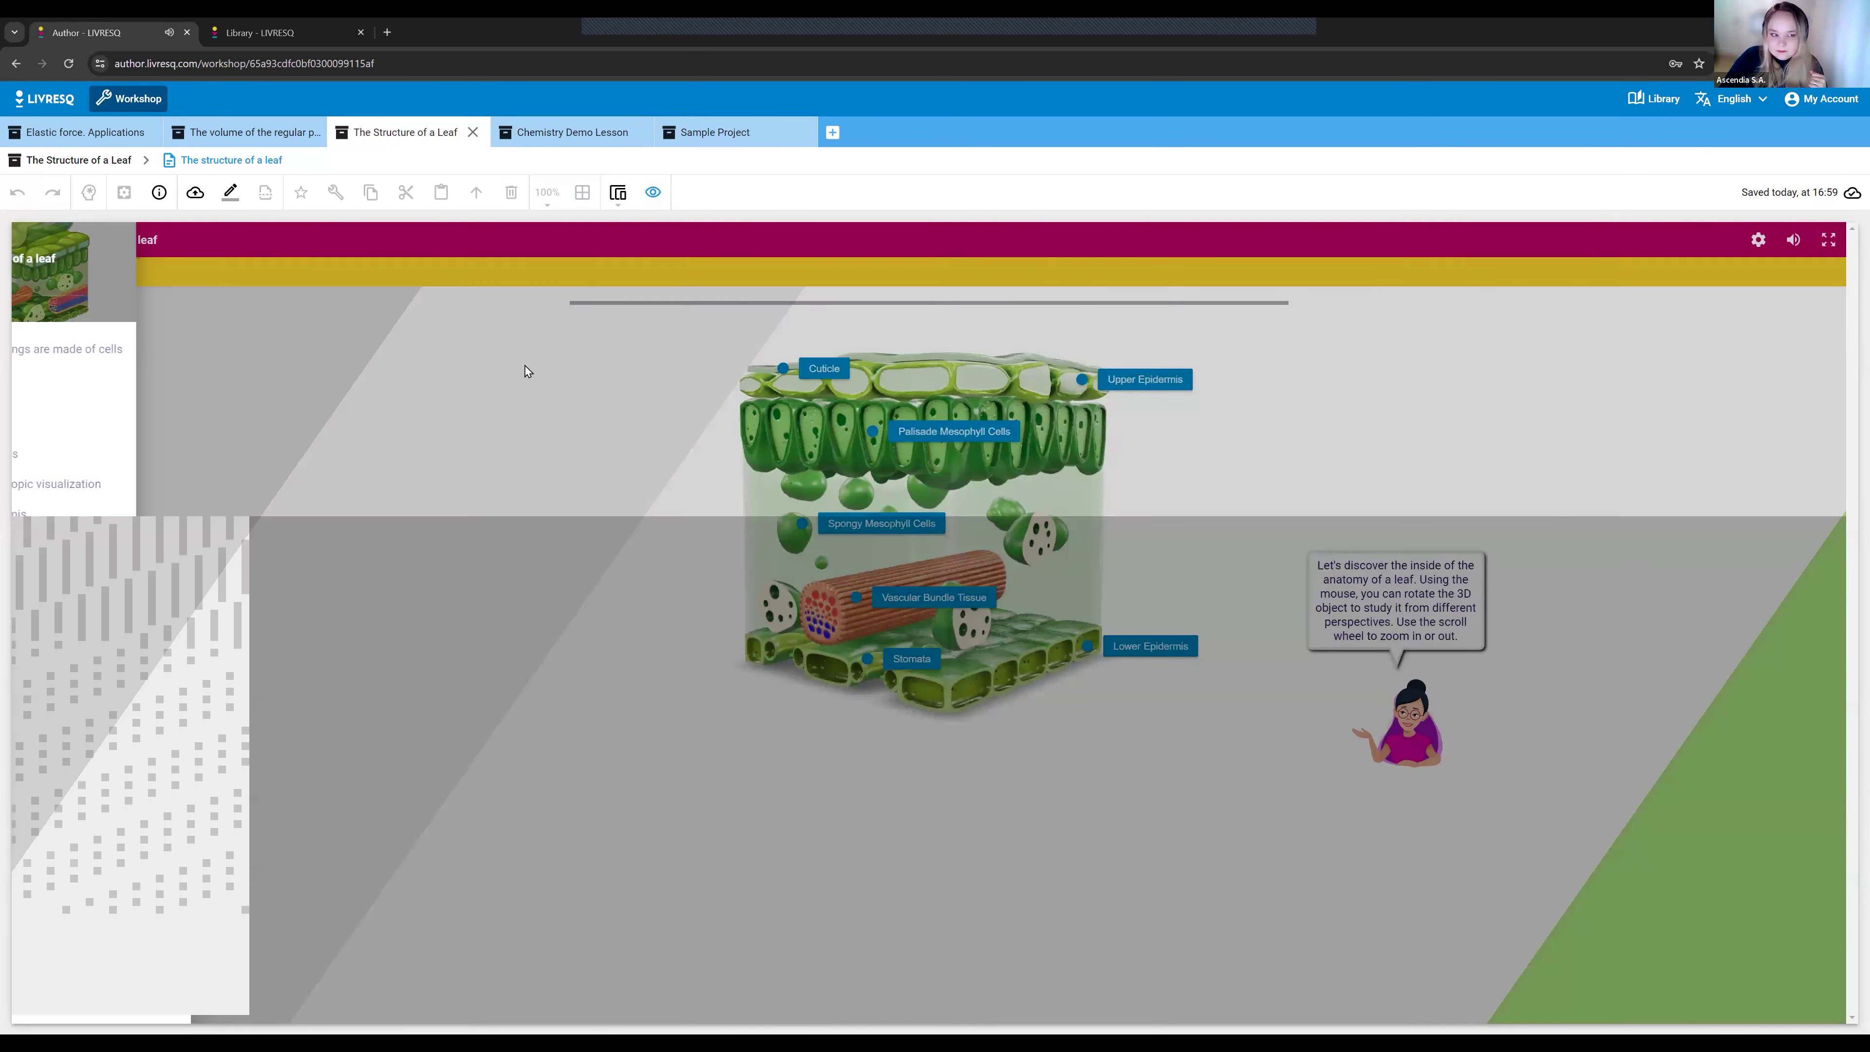
pyautogui.moveTo(1069, 535); pyautogui.dragTo(980, 490)
pyautogui.click(1275, 315)
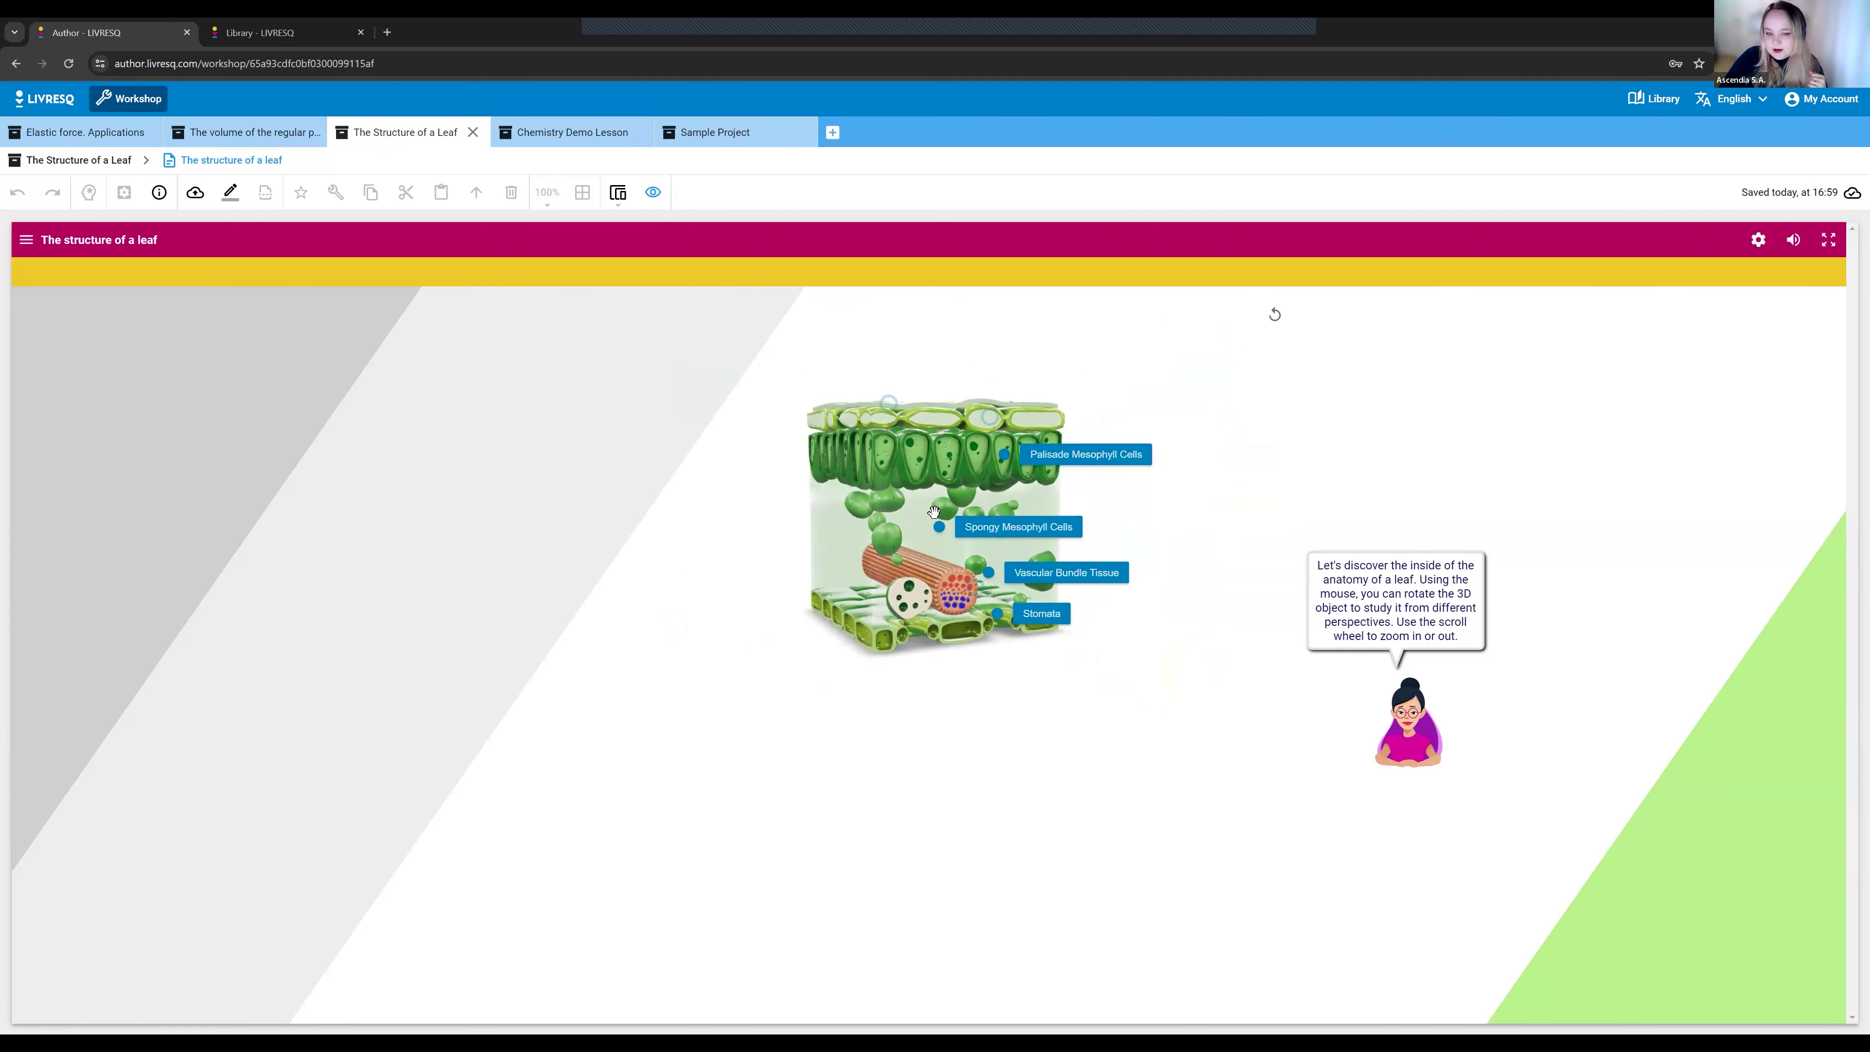
pyautogui.click(650, 193)
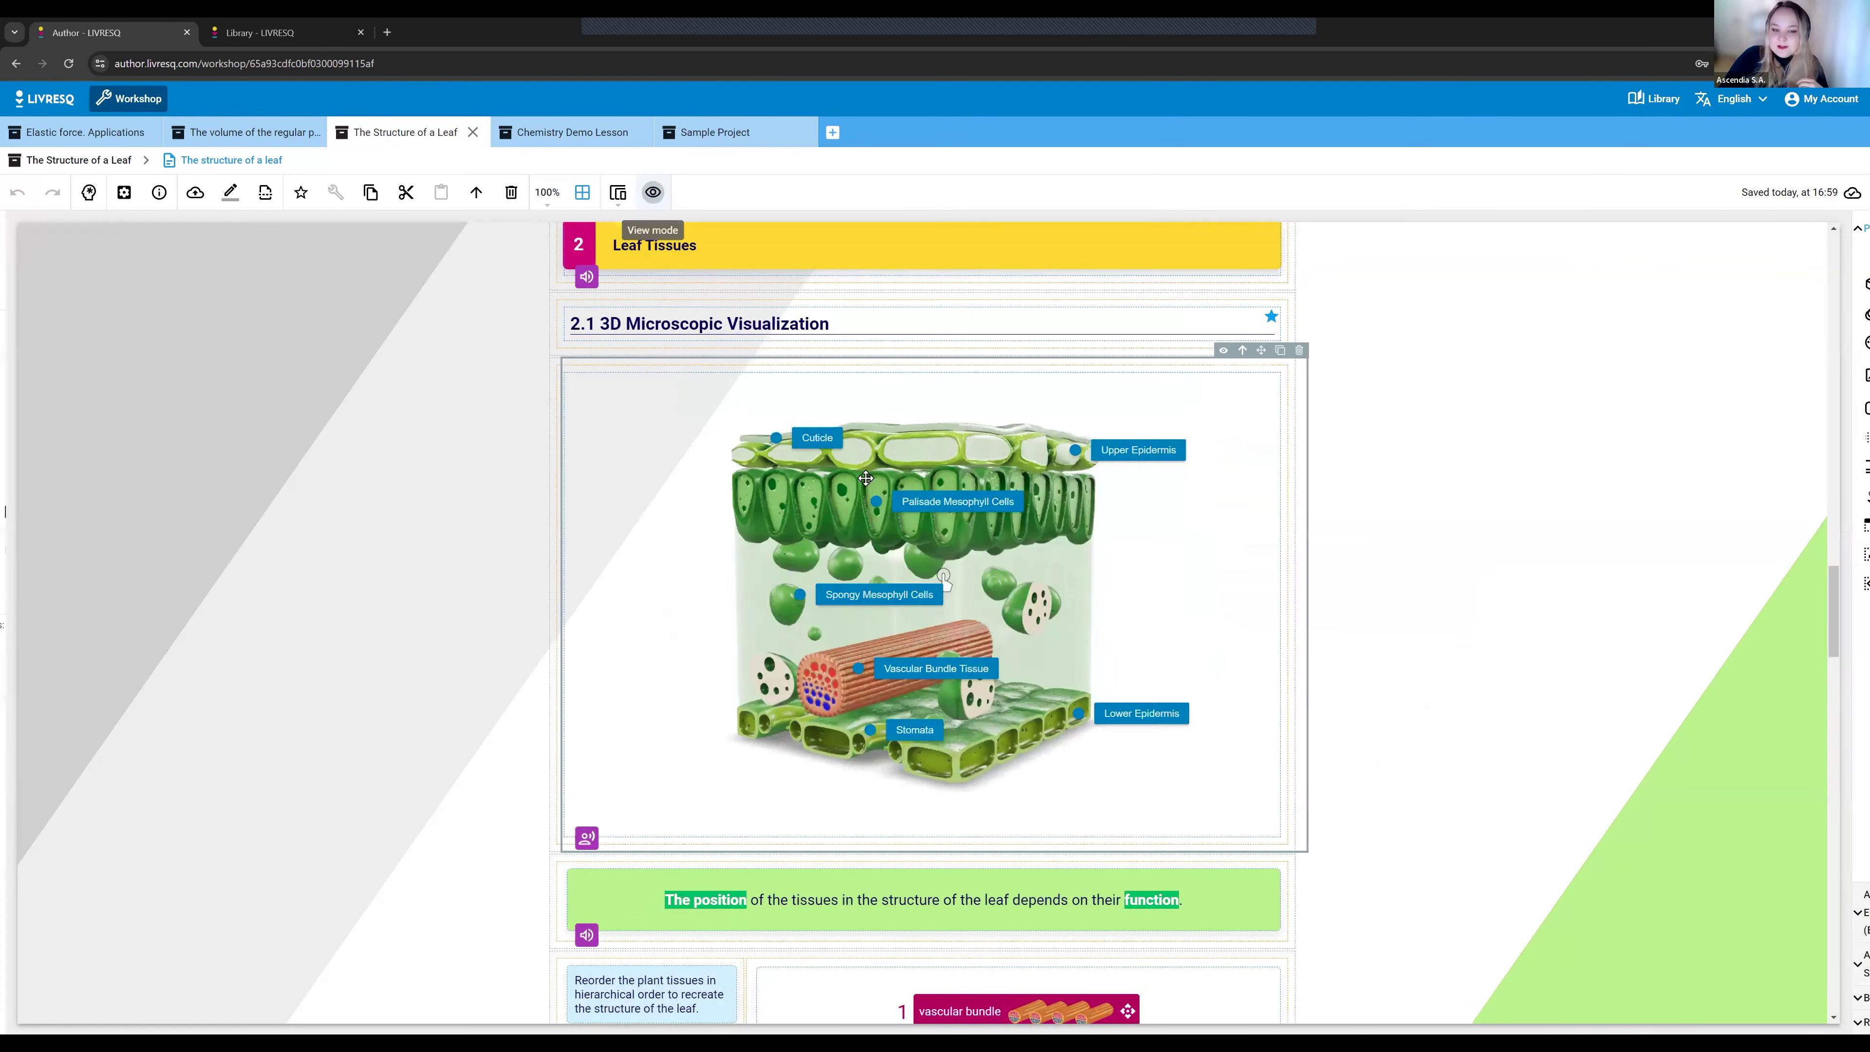
# - Look over the leaf section's content down to 2.2 The Epidermis and select the 3D leaf application in 2.1
pyautogui.click(1302, 793)
pyautogui.scroll(-10, 1207, 848)
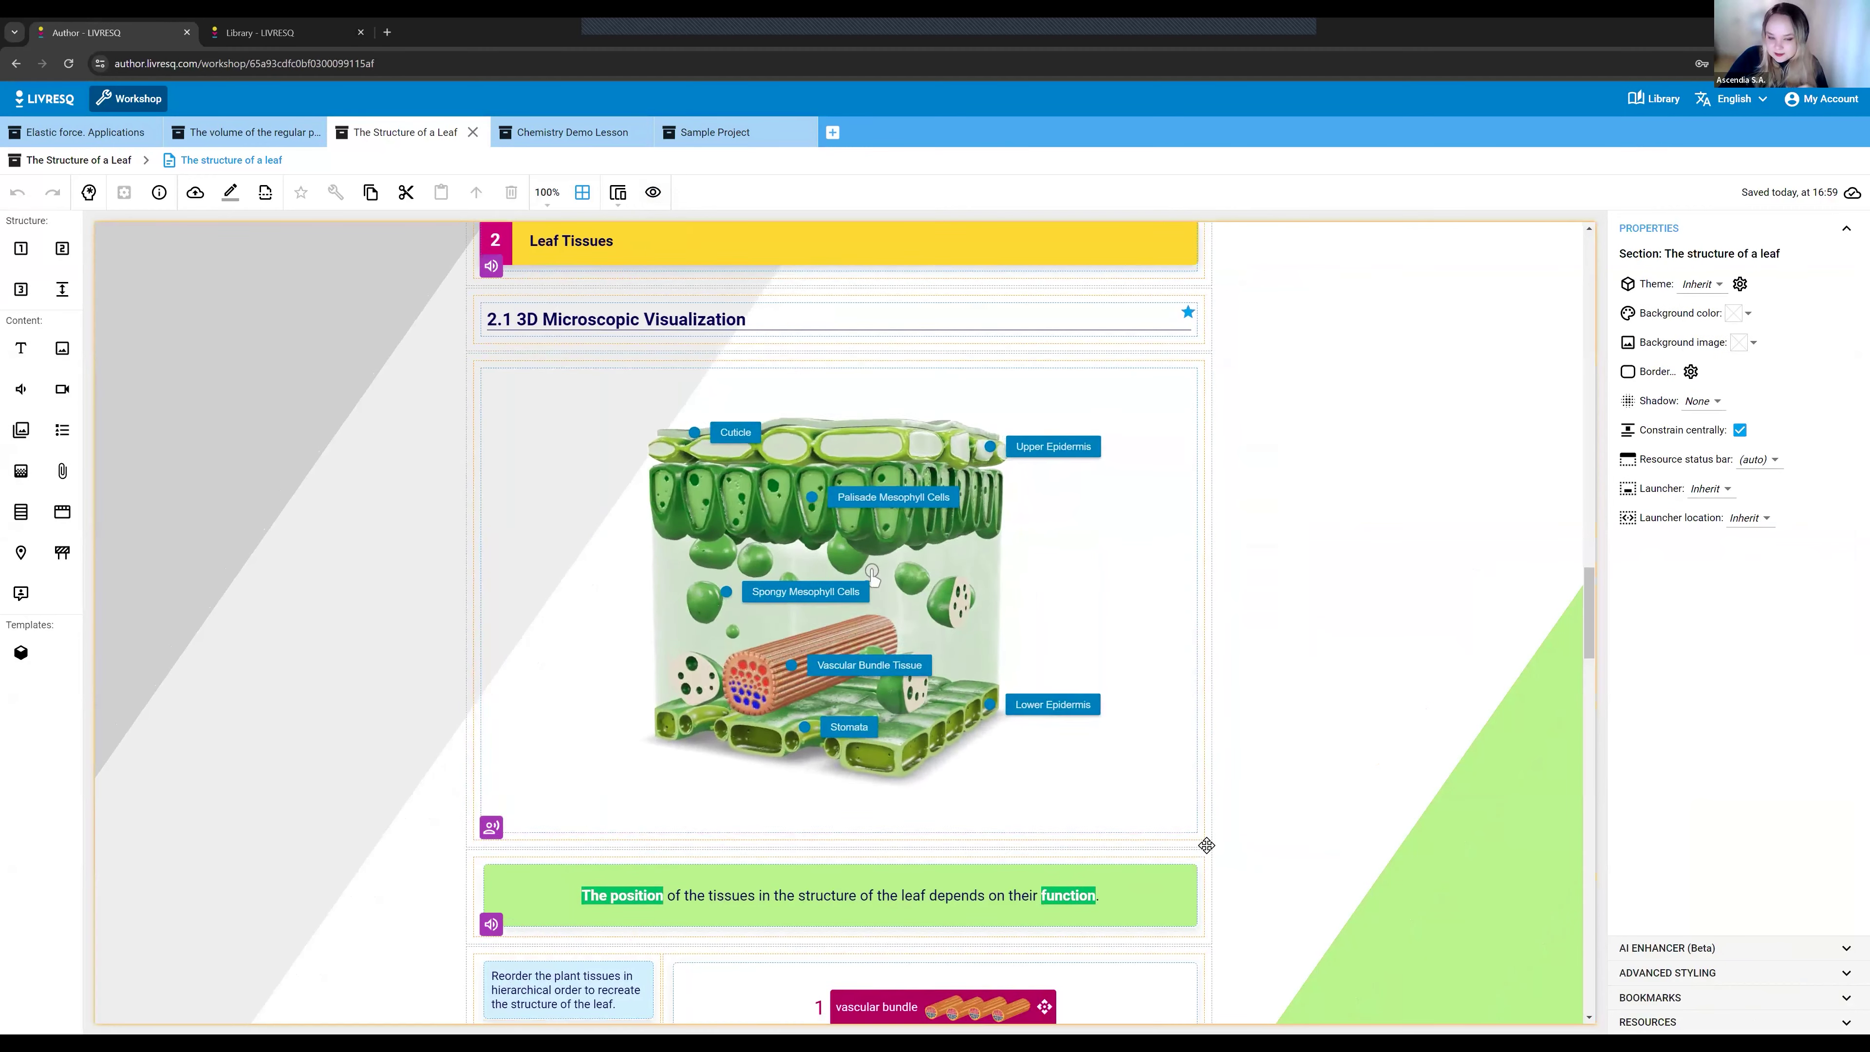
pyautogui.scroll(-3, 1047, 831)
pyautogui.scroll(10, 956, 461)
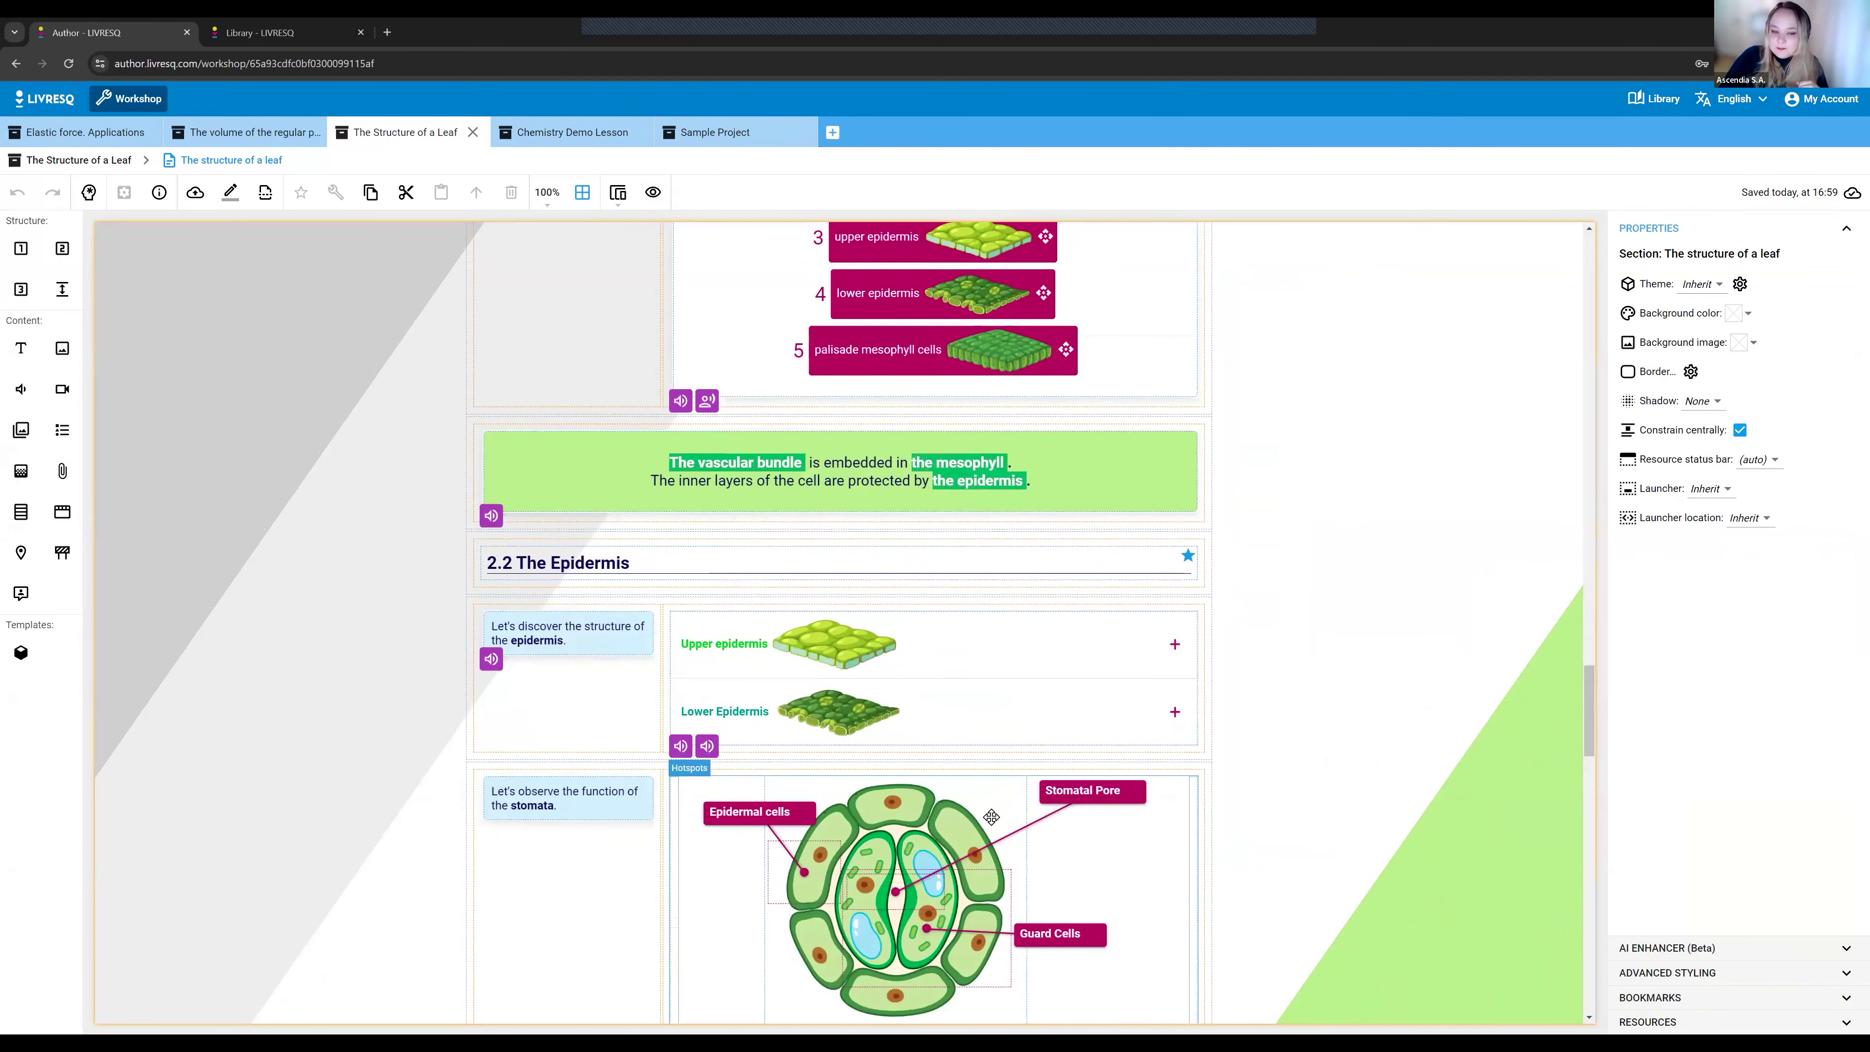
pyautogui.scroll(3, 956, 461)
pyautogui.click(1083, 548)
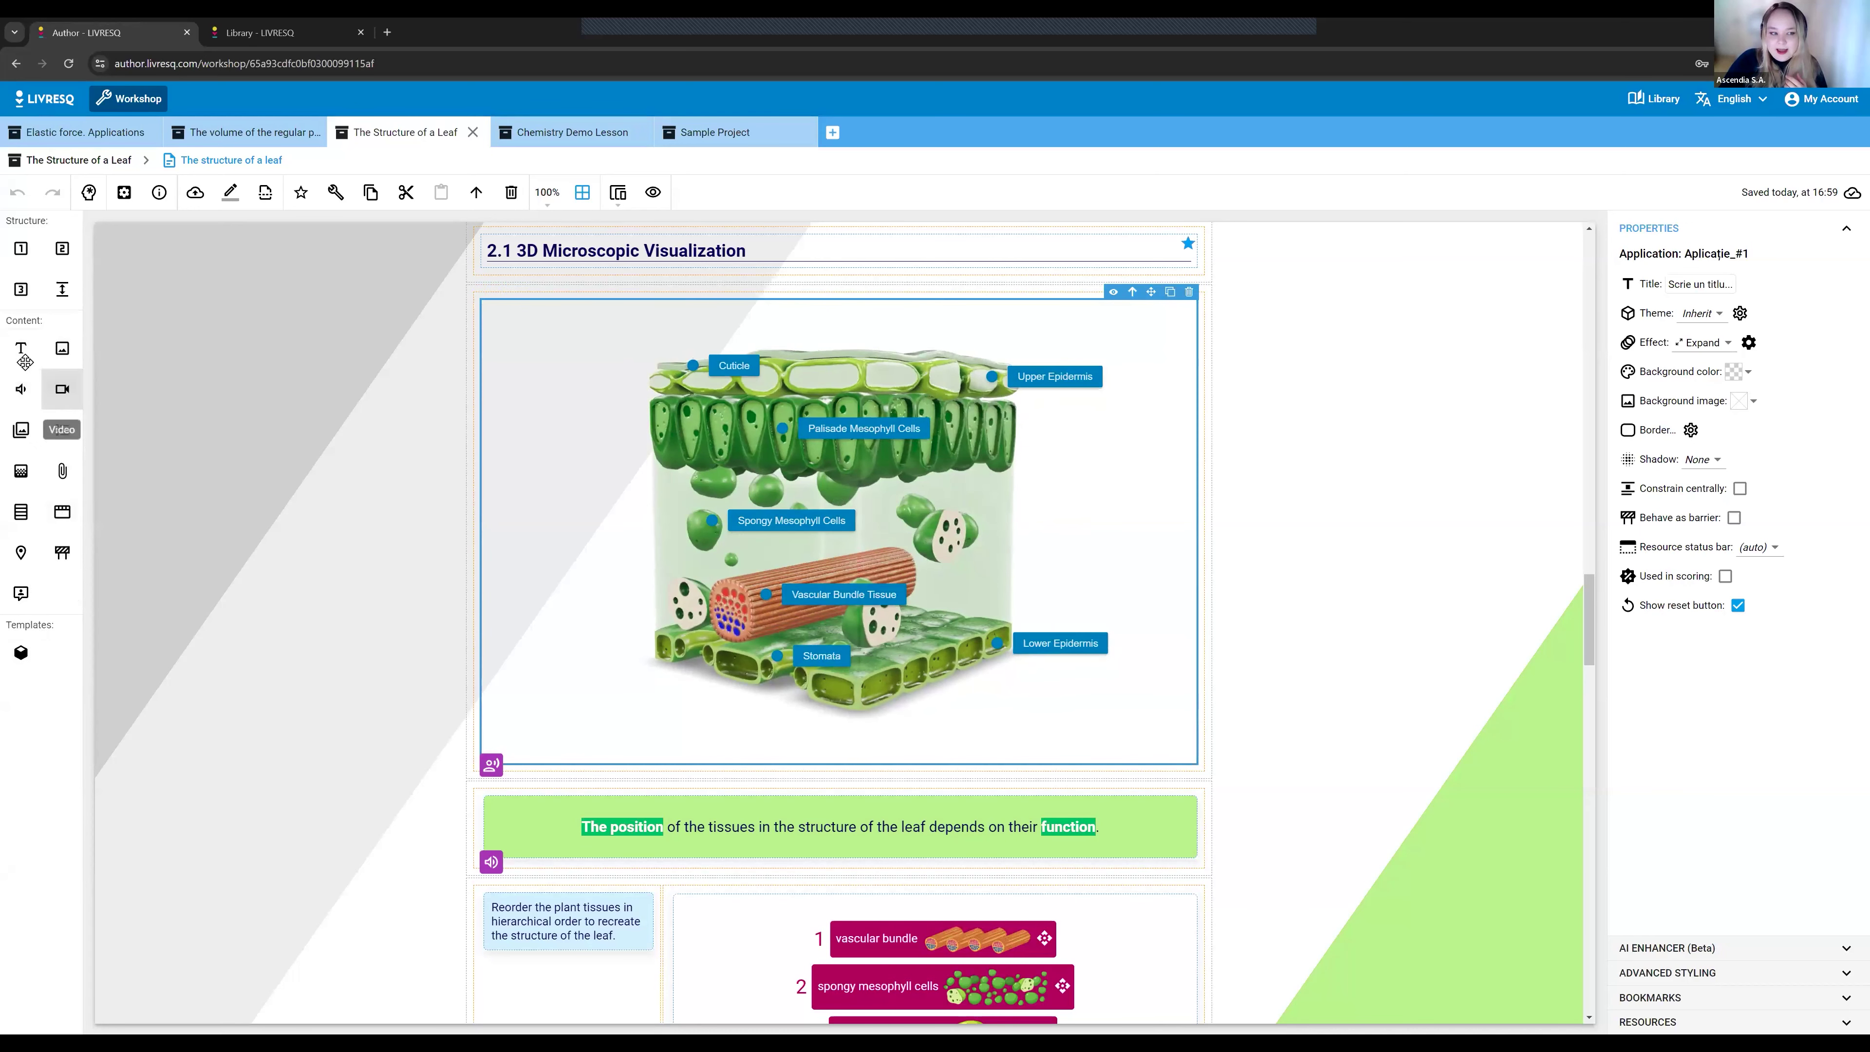
# - Open Section_#1 of Sample Project, add an Application element beside the gallery, and return from its editor to the section
pyautogui.click(711, 133)
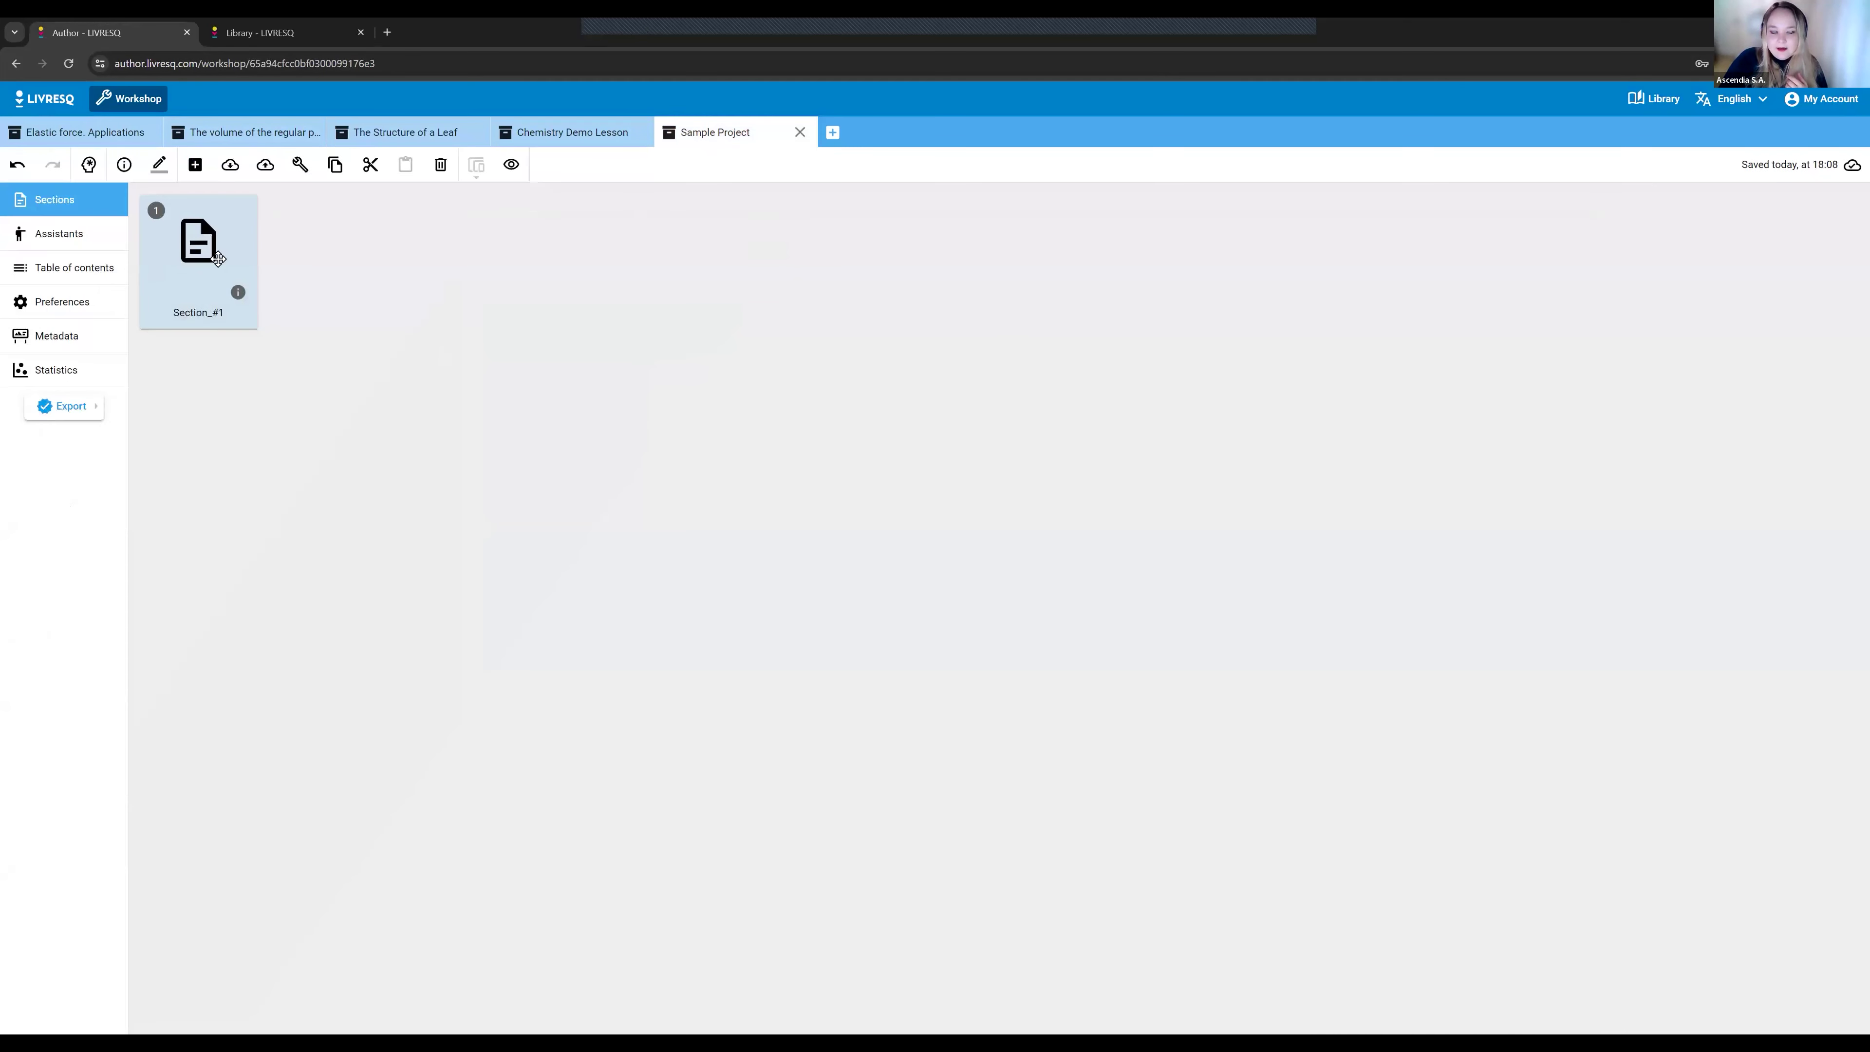
pyautogui.doubleClick(252, 325)
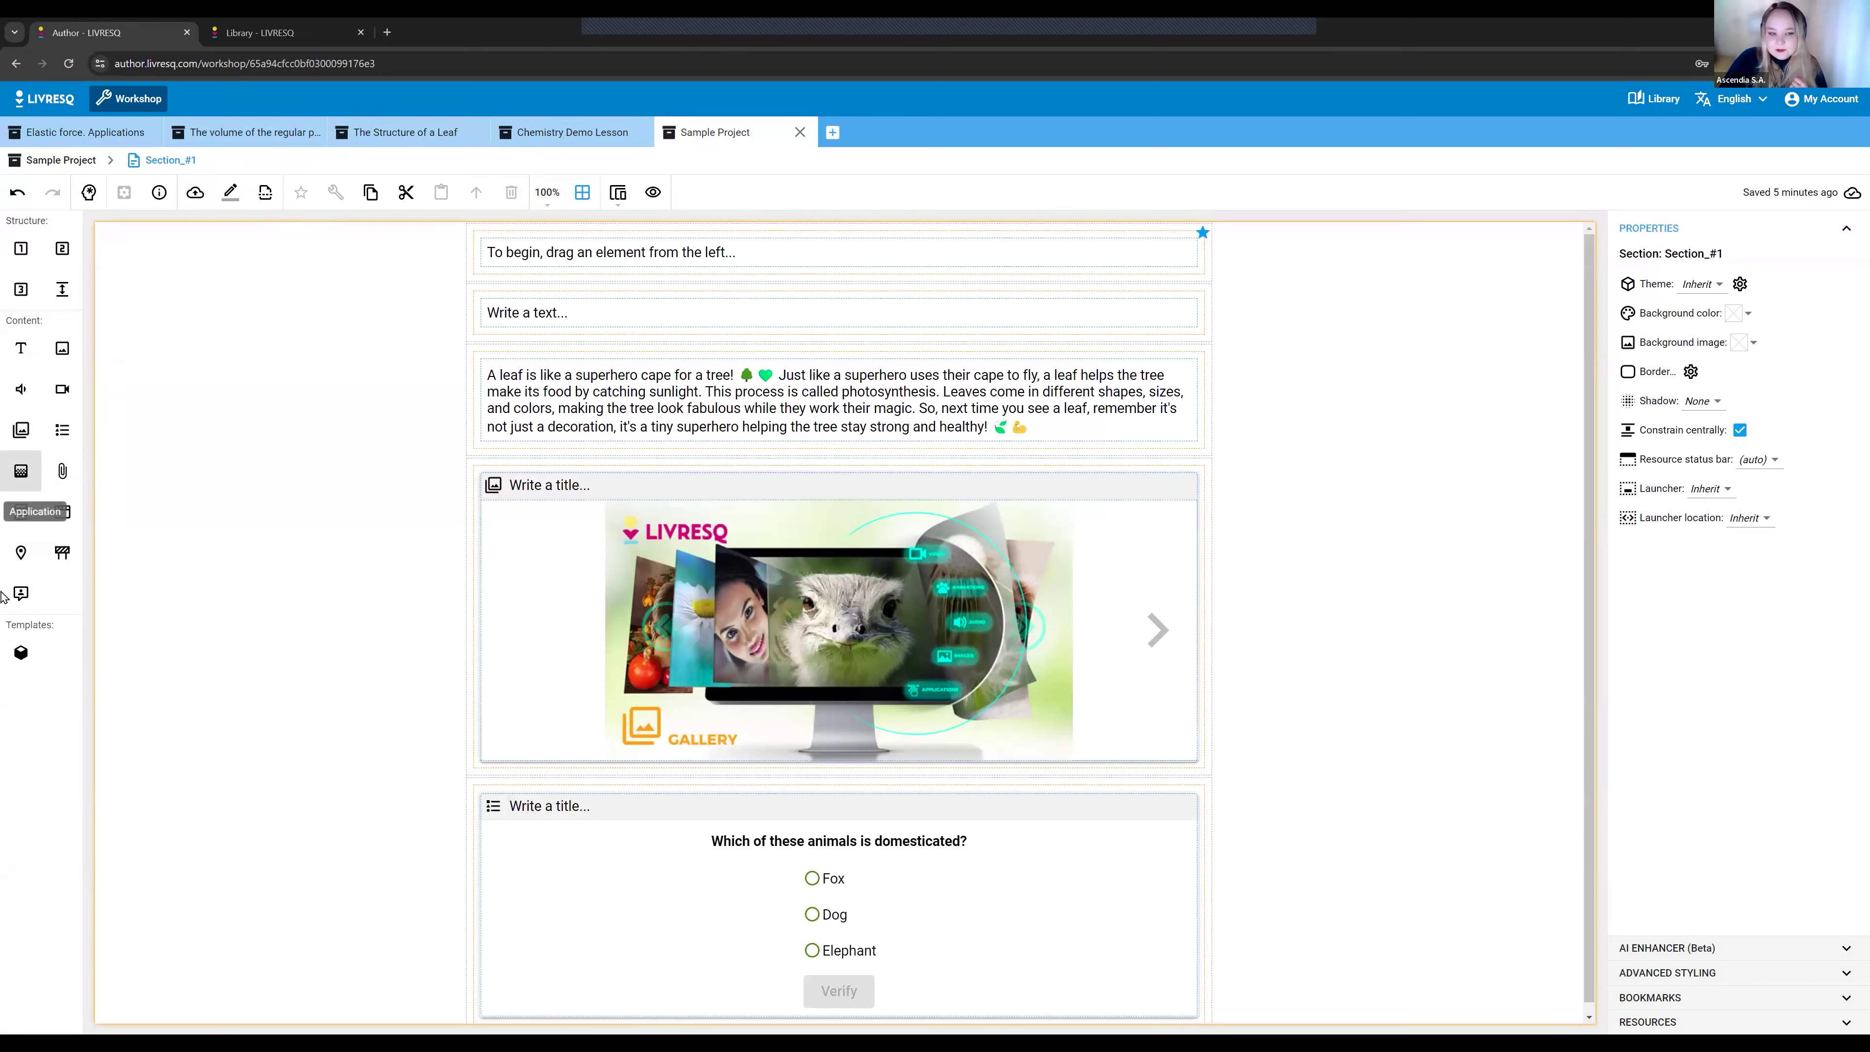
pyautogui.moveTo(1136, 903); pyautogui.dragTo(1023, 731)
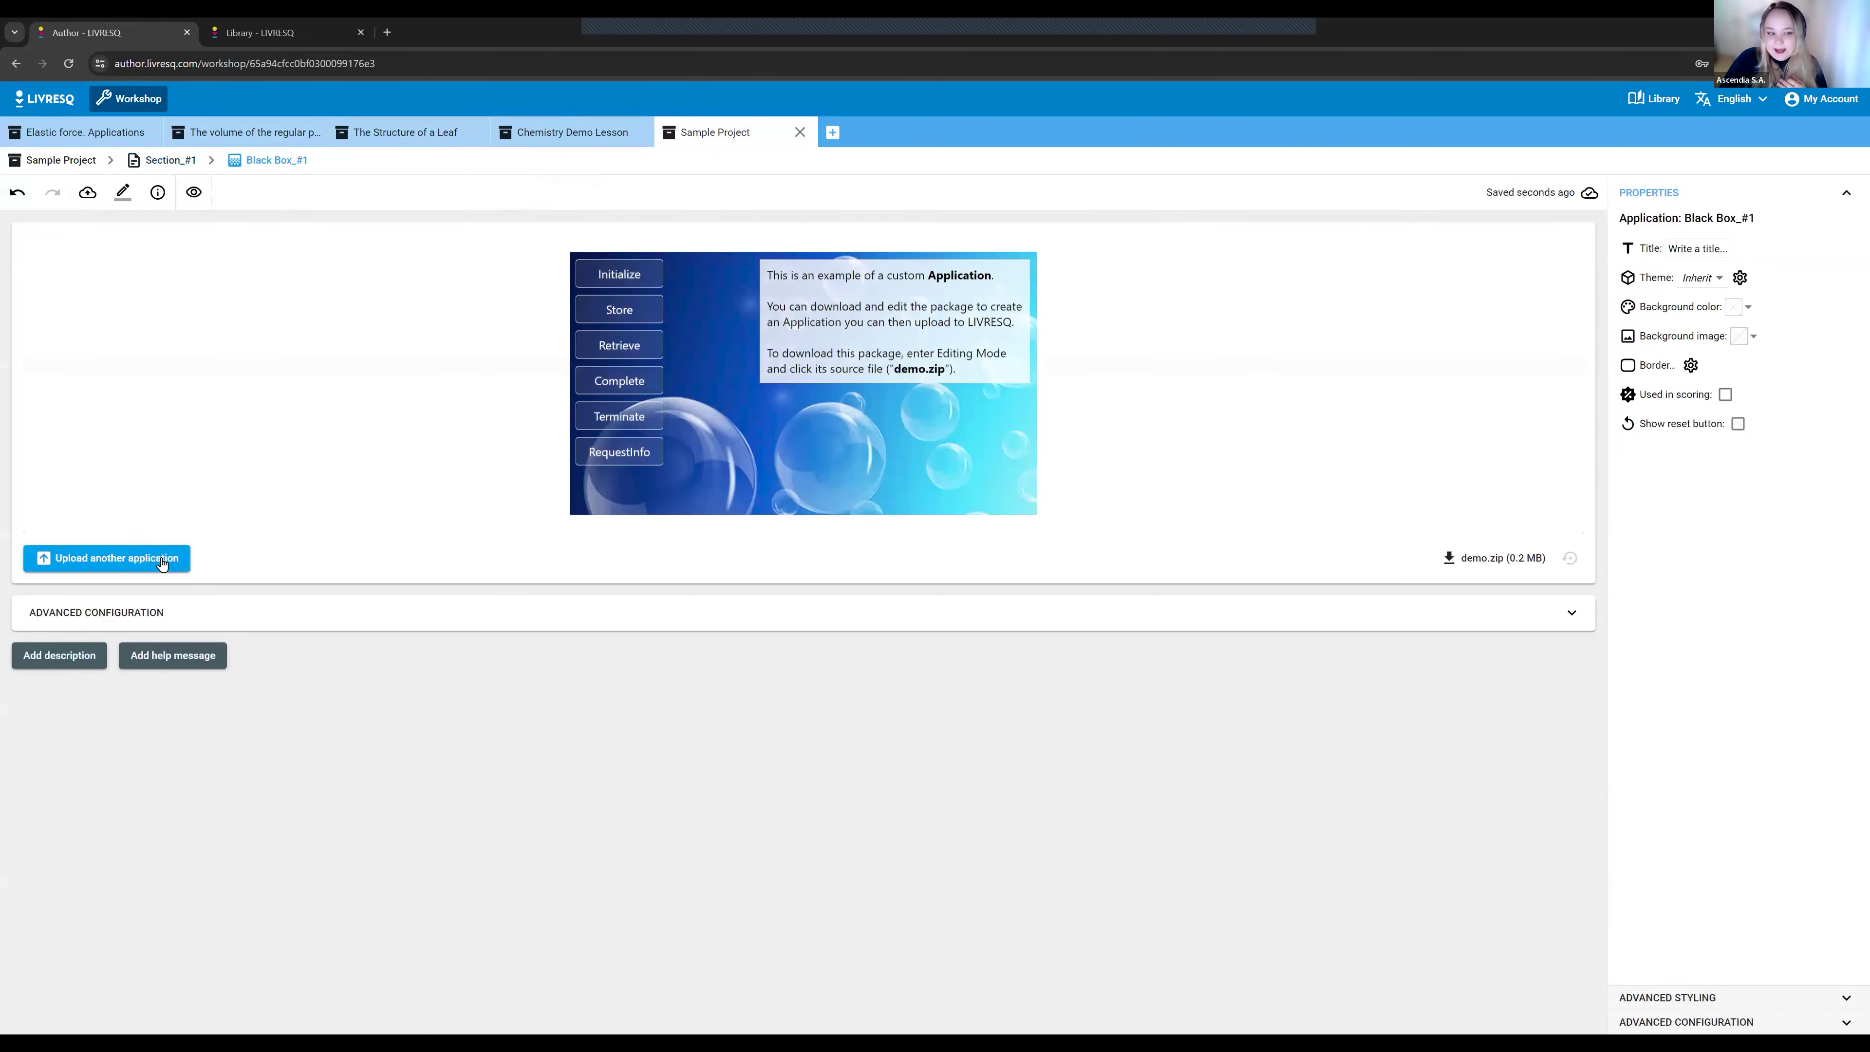
pyautogui.click(158, 560)
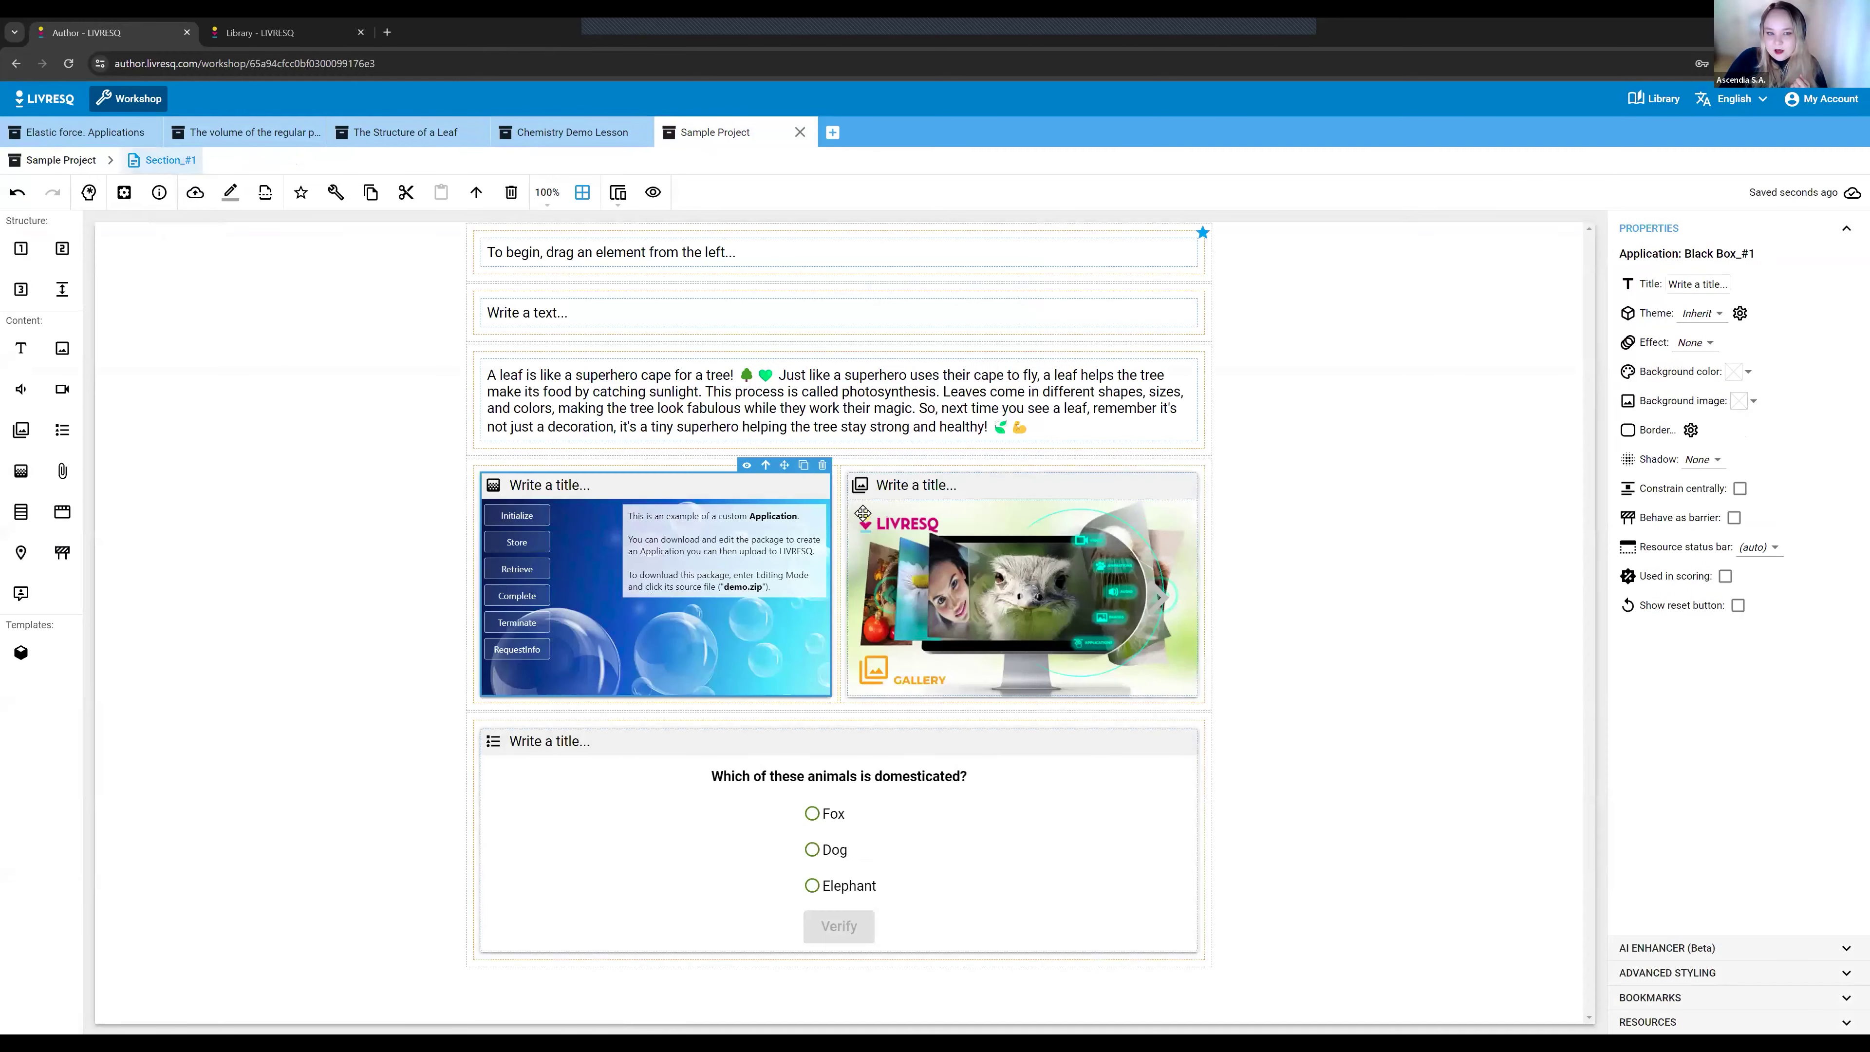
# - Open the HTML source of the "Write a text..." element, select its code, and close the source without changes
pyautogui.click(781, 320)
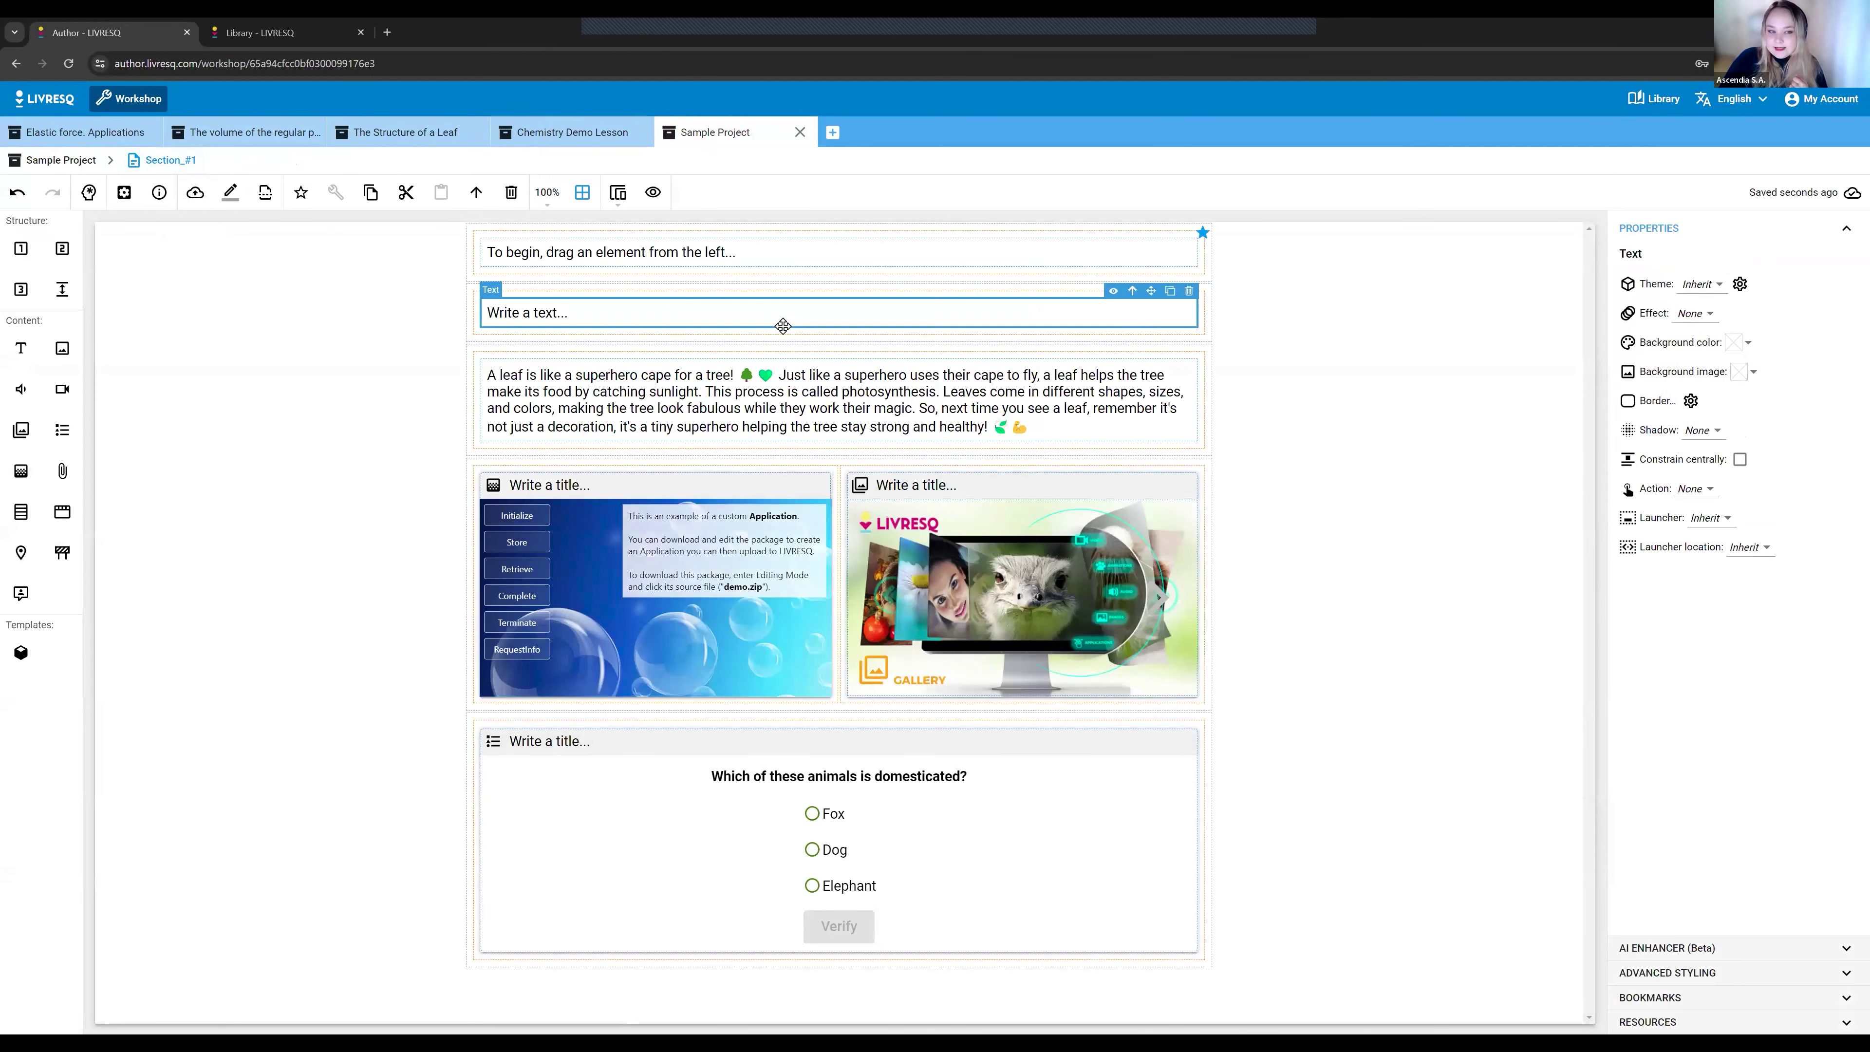
pyautogui.click(755, 318)
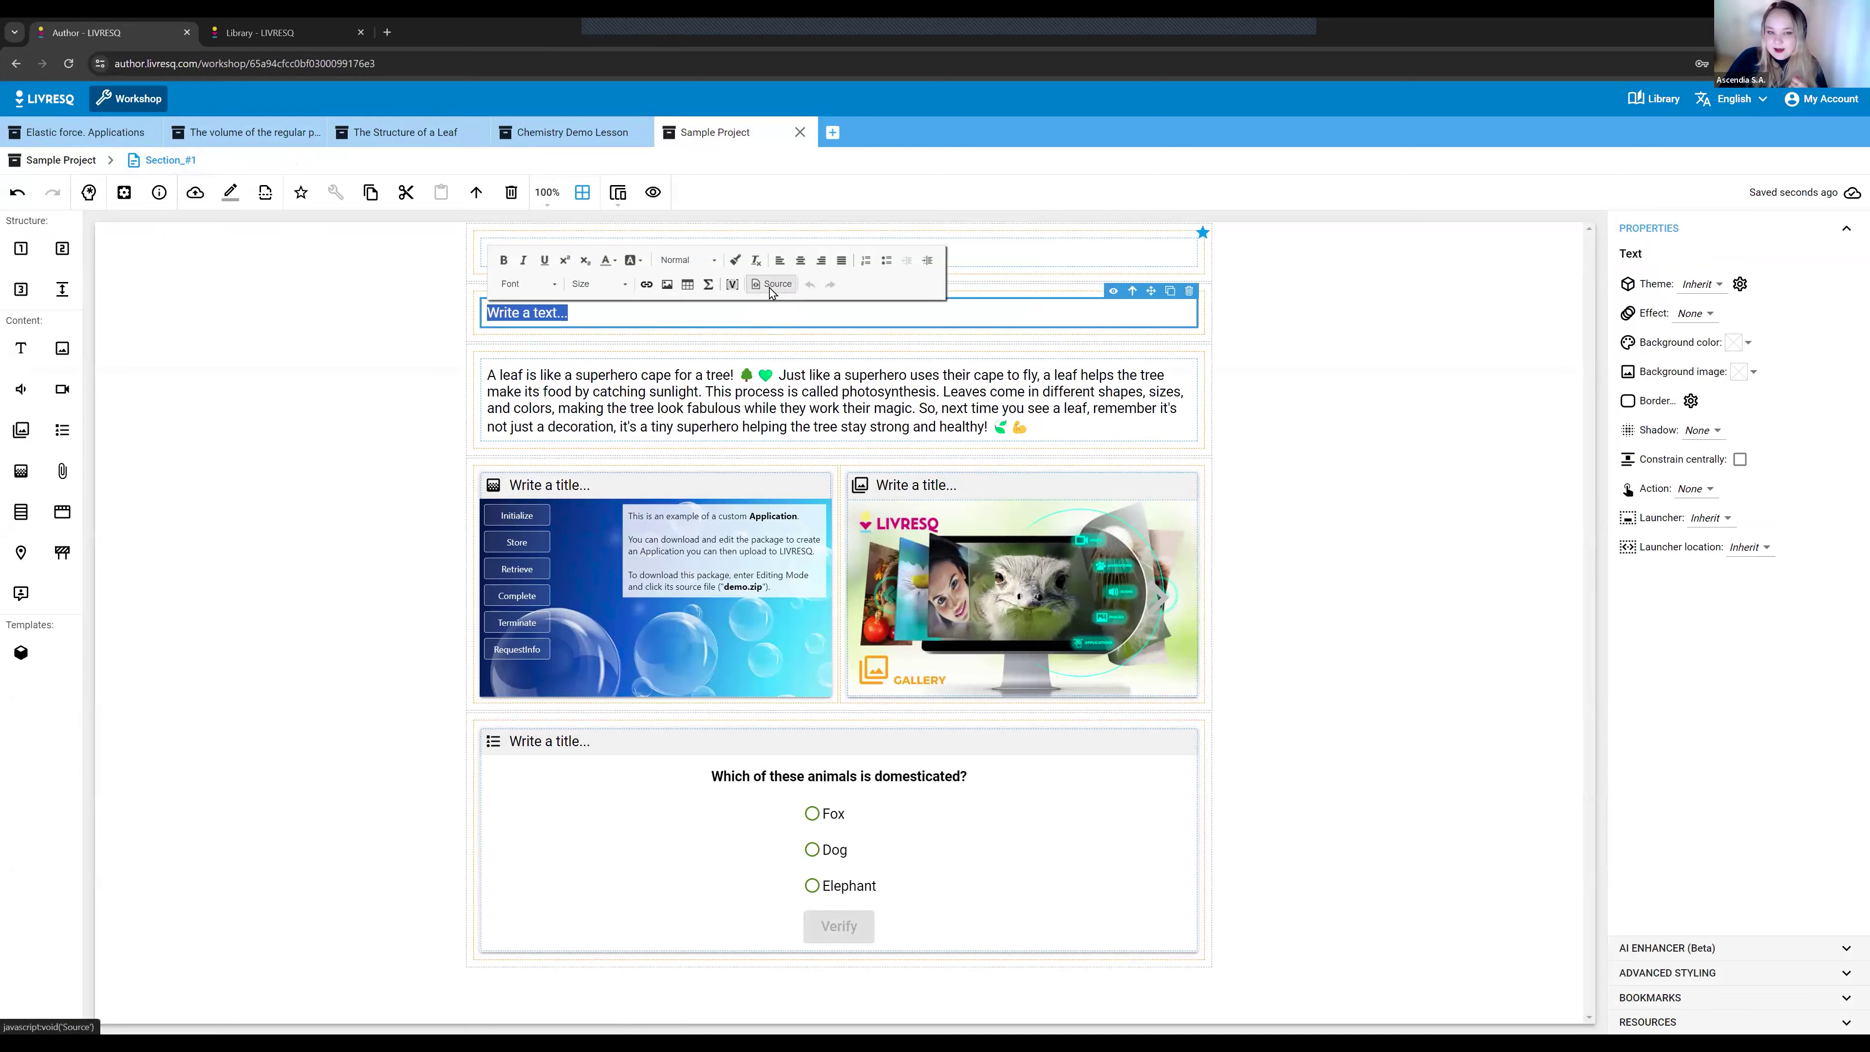
pyautogui.click(771, 286)
pyautogui.moveTo(774, 257); pyautogui.dragTo(527, 251)
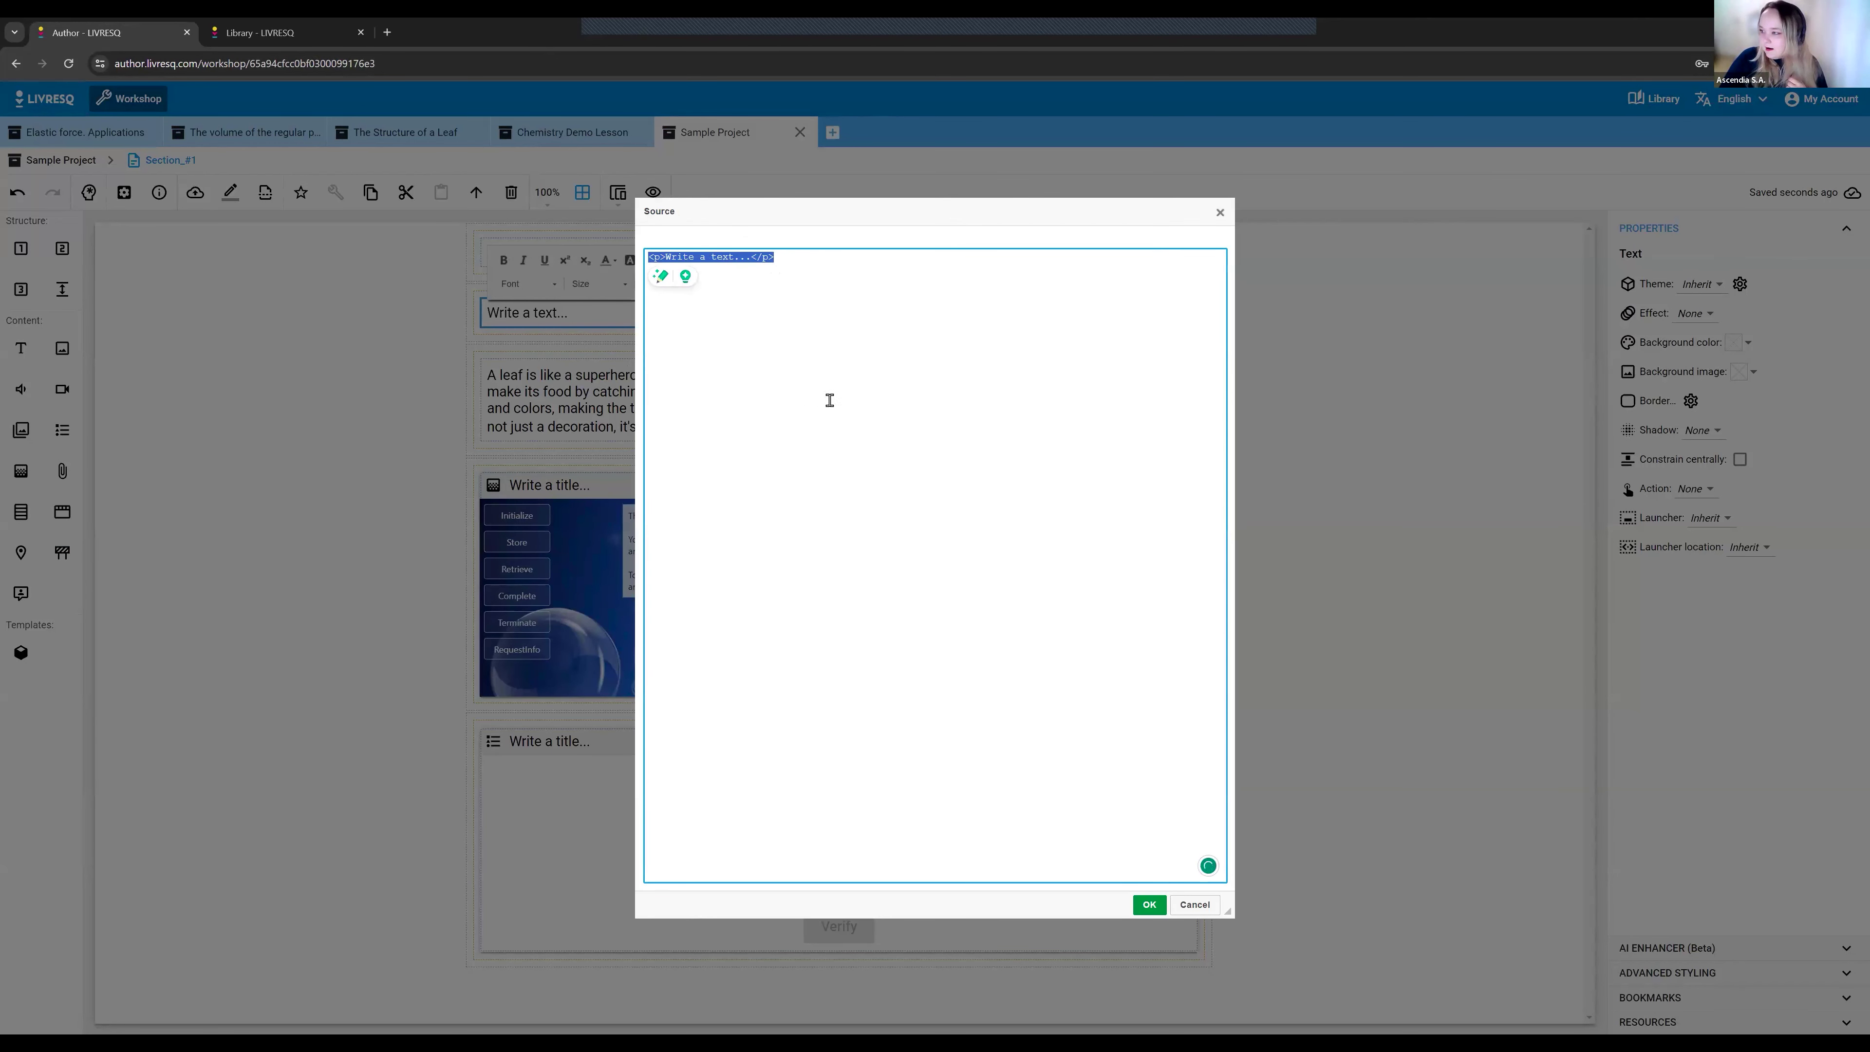
pyautogui.click(1219, 212)
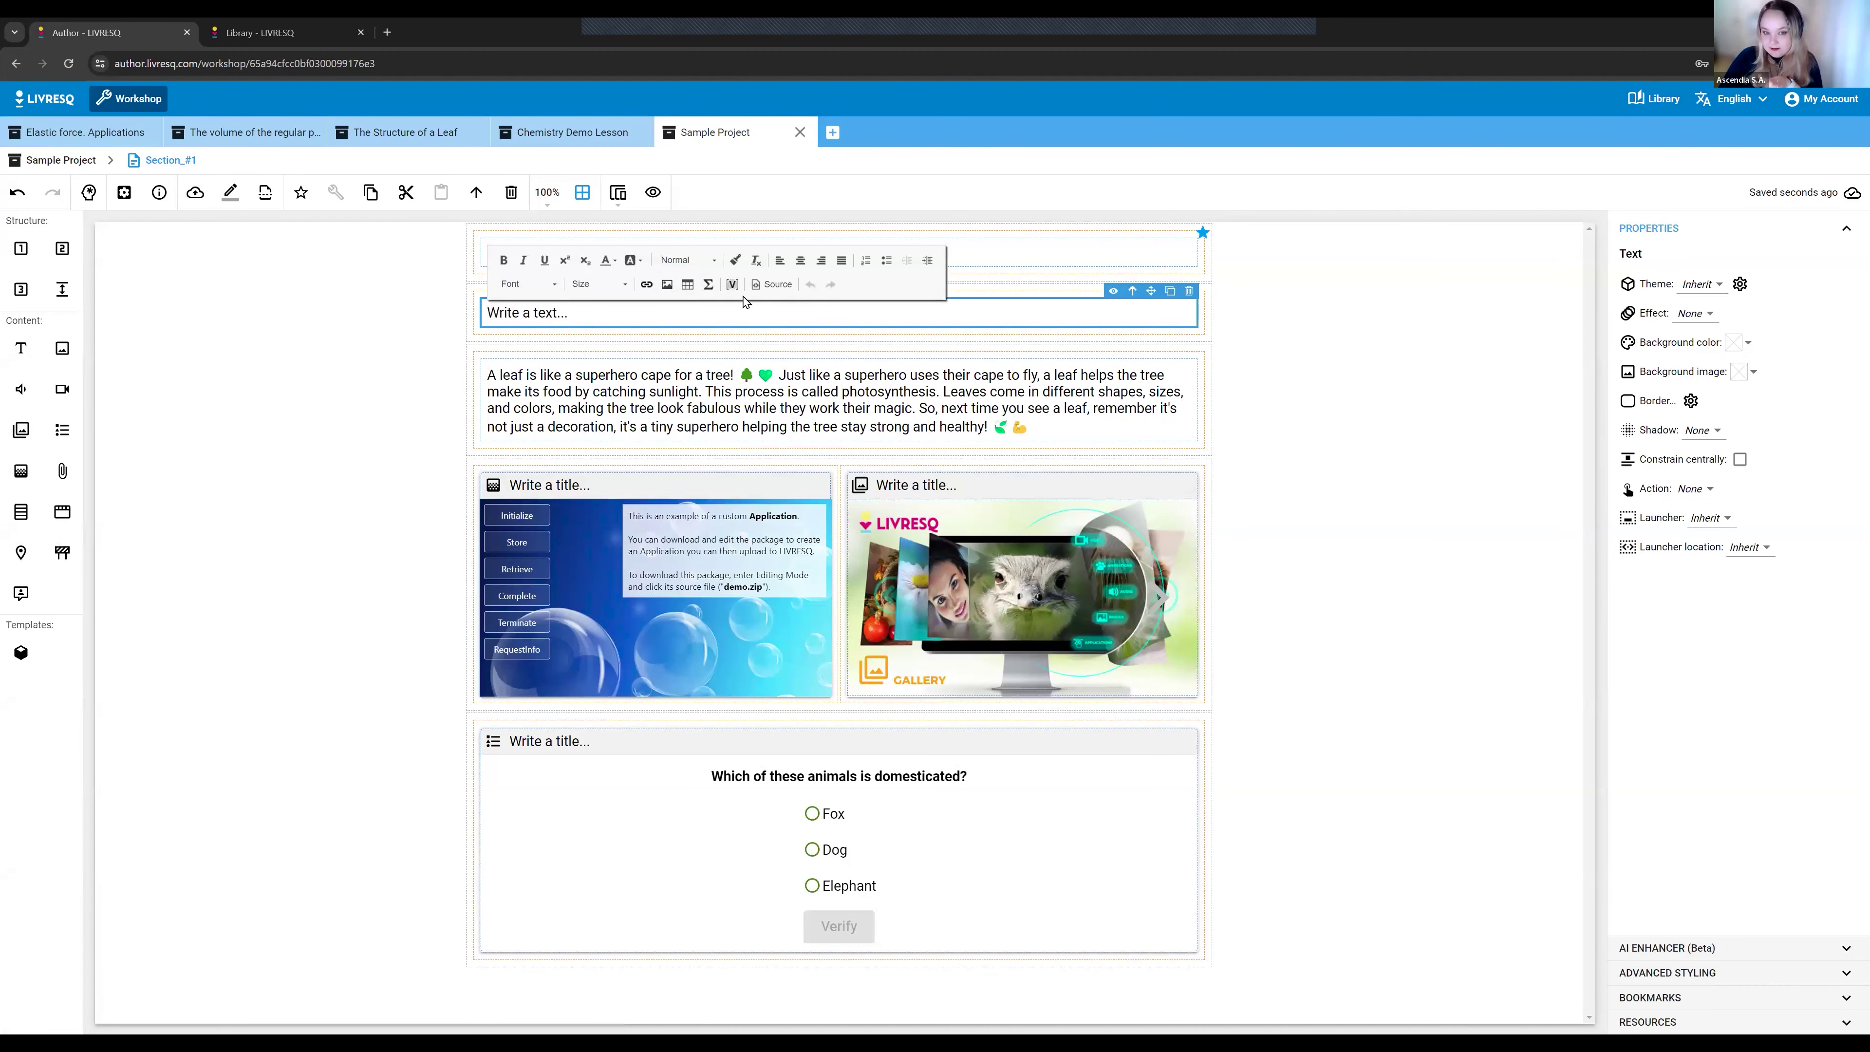
# - Reopen the "Write a text..." element's HTML source, highlight the paragraph code, and cancel the source editor
pyautogui.click(771, 285)
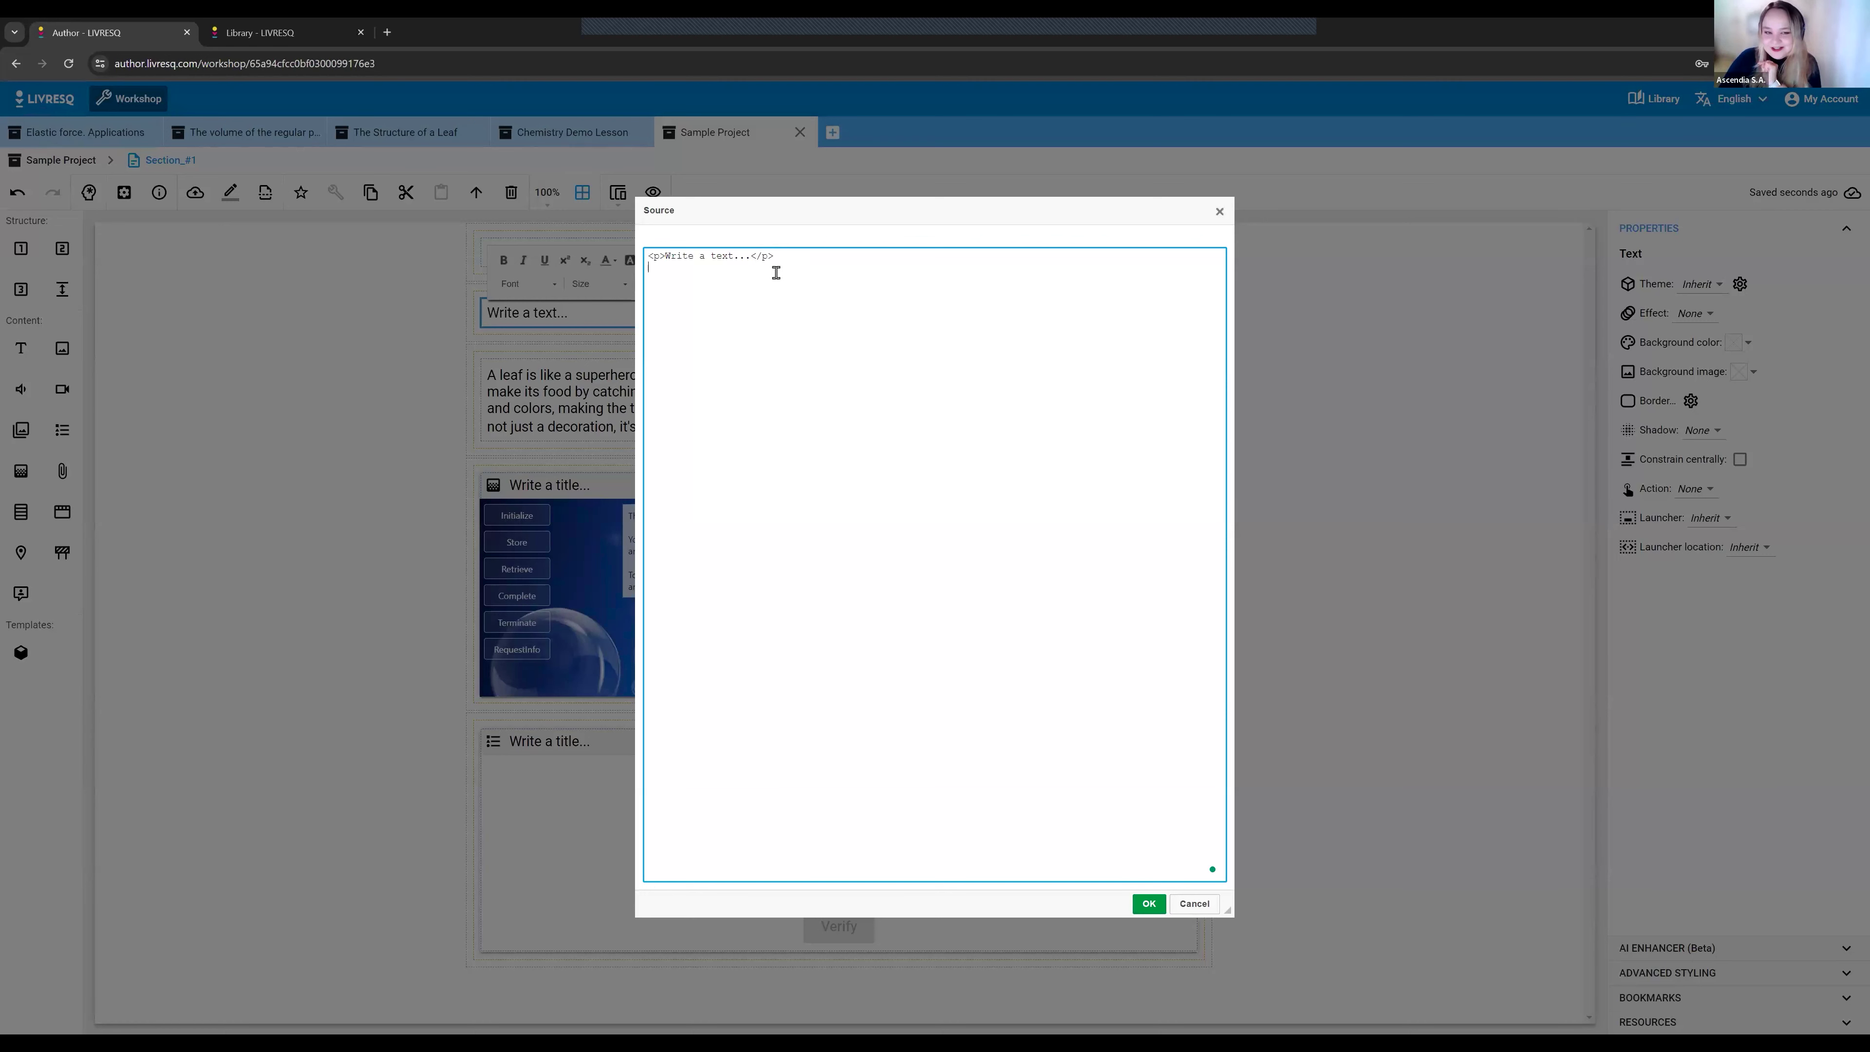
pyautogui.moveTo(645, 258); pyautogui.dragTo(806, 259)
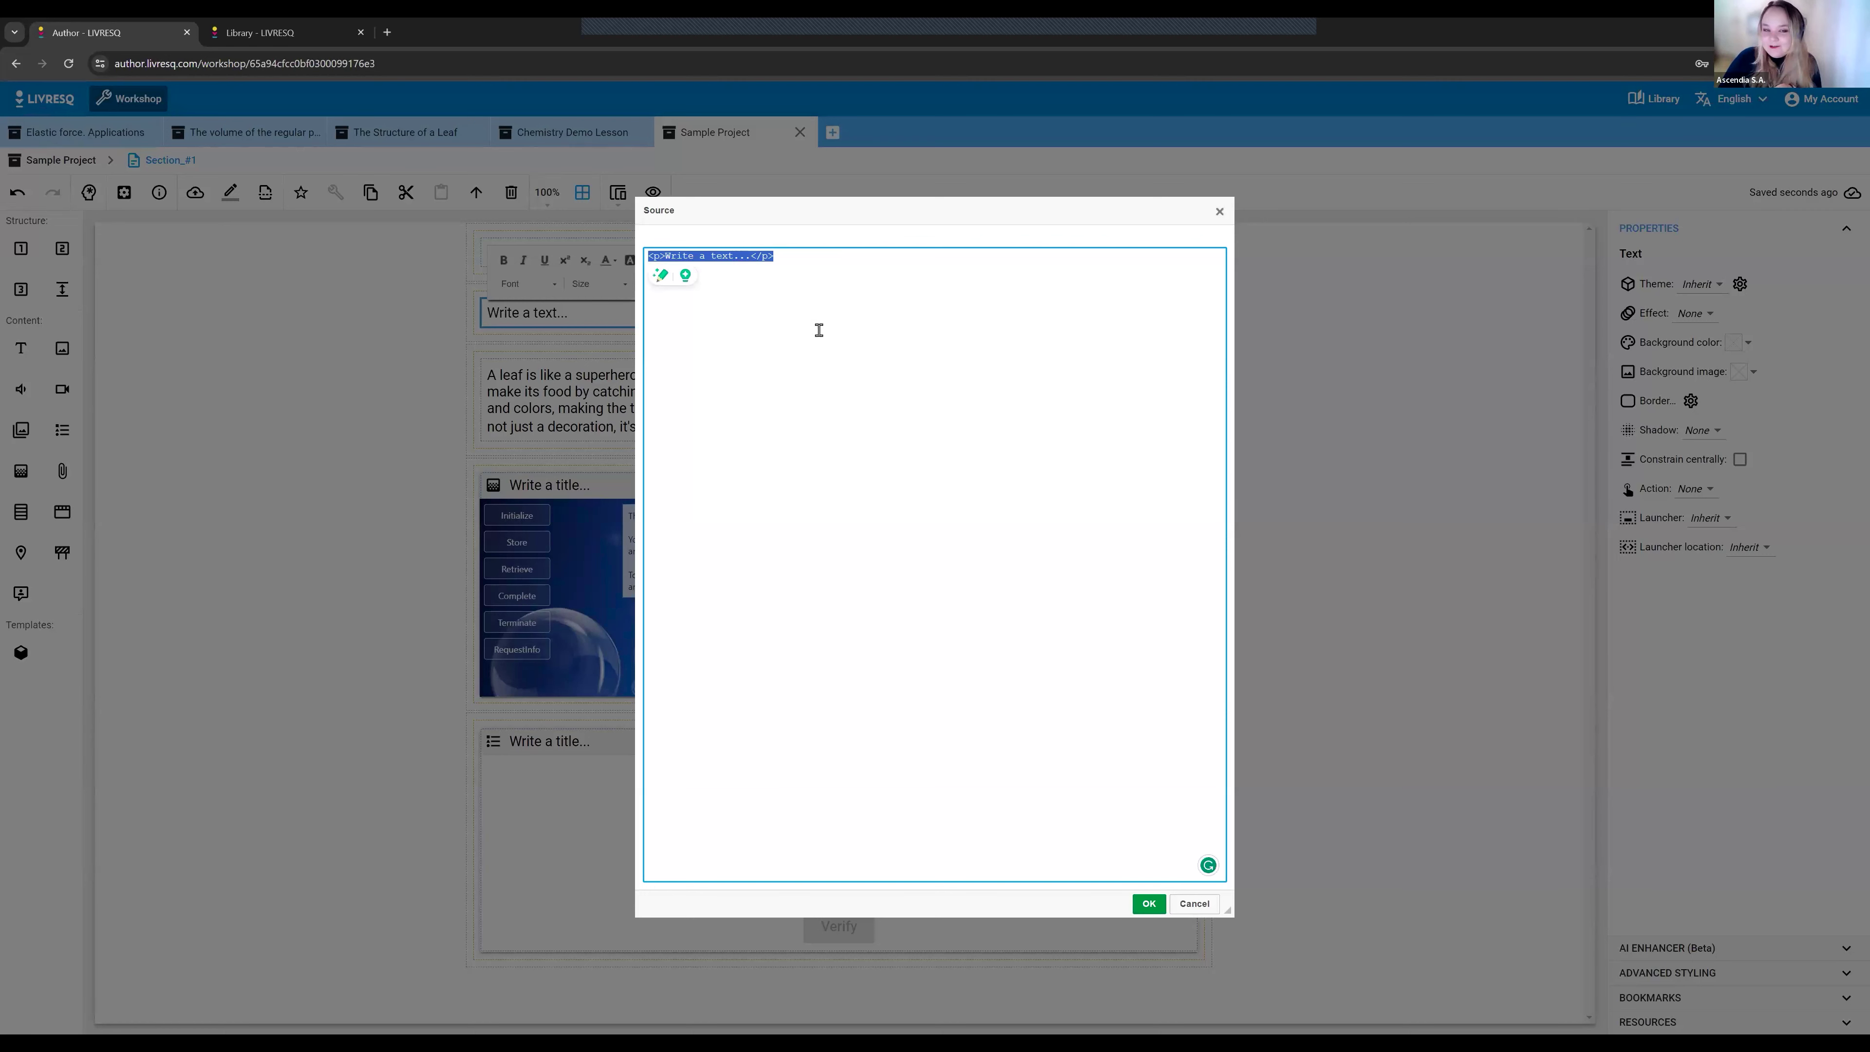
pyautogui.click(1198, 902)
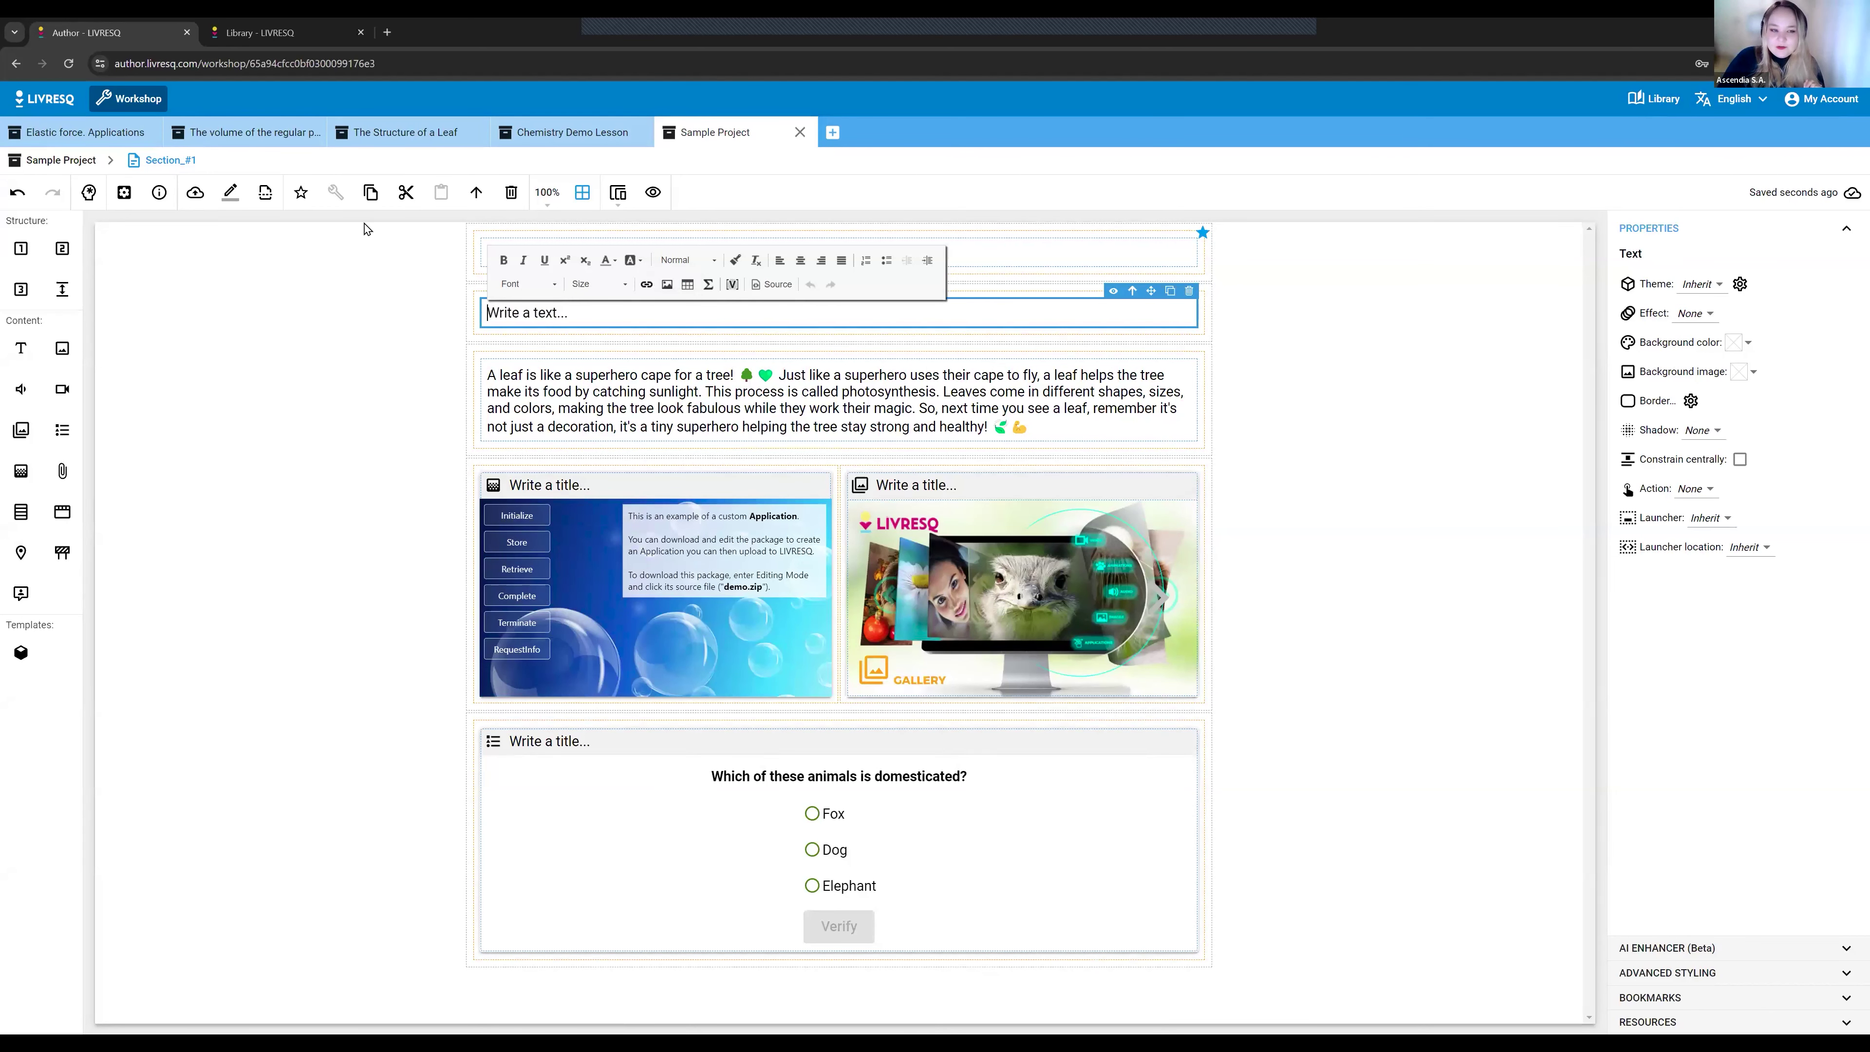
# - Revisit the 3D leaf in The Structure of a Leaf, and add a Hotspots element beside the superhero leaf paragraph in Sample Project
pyautogui.click(405, 132)
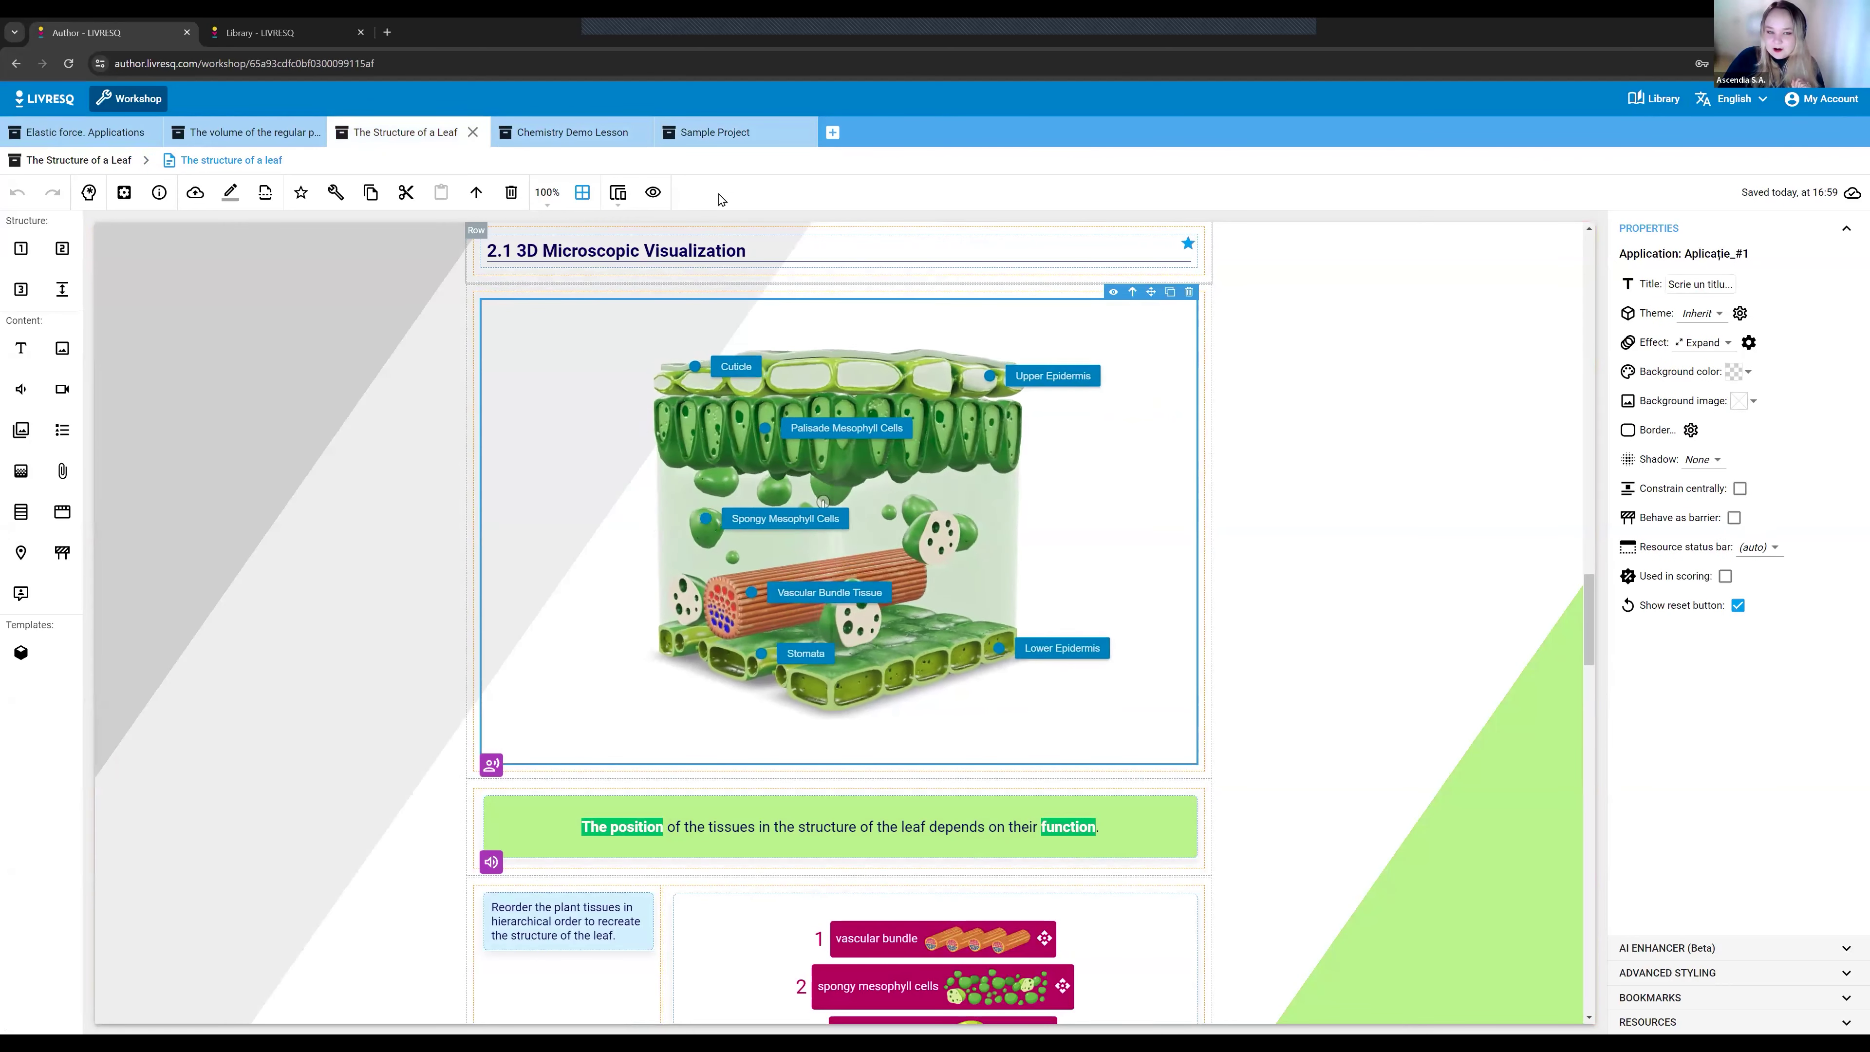
pyautogui.click(726, 140)
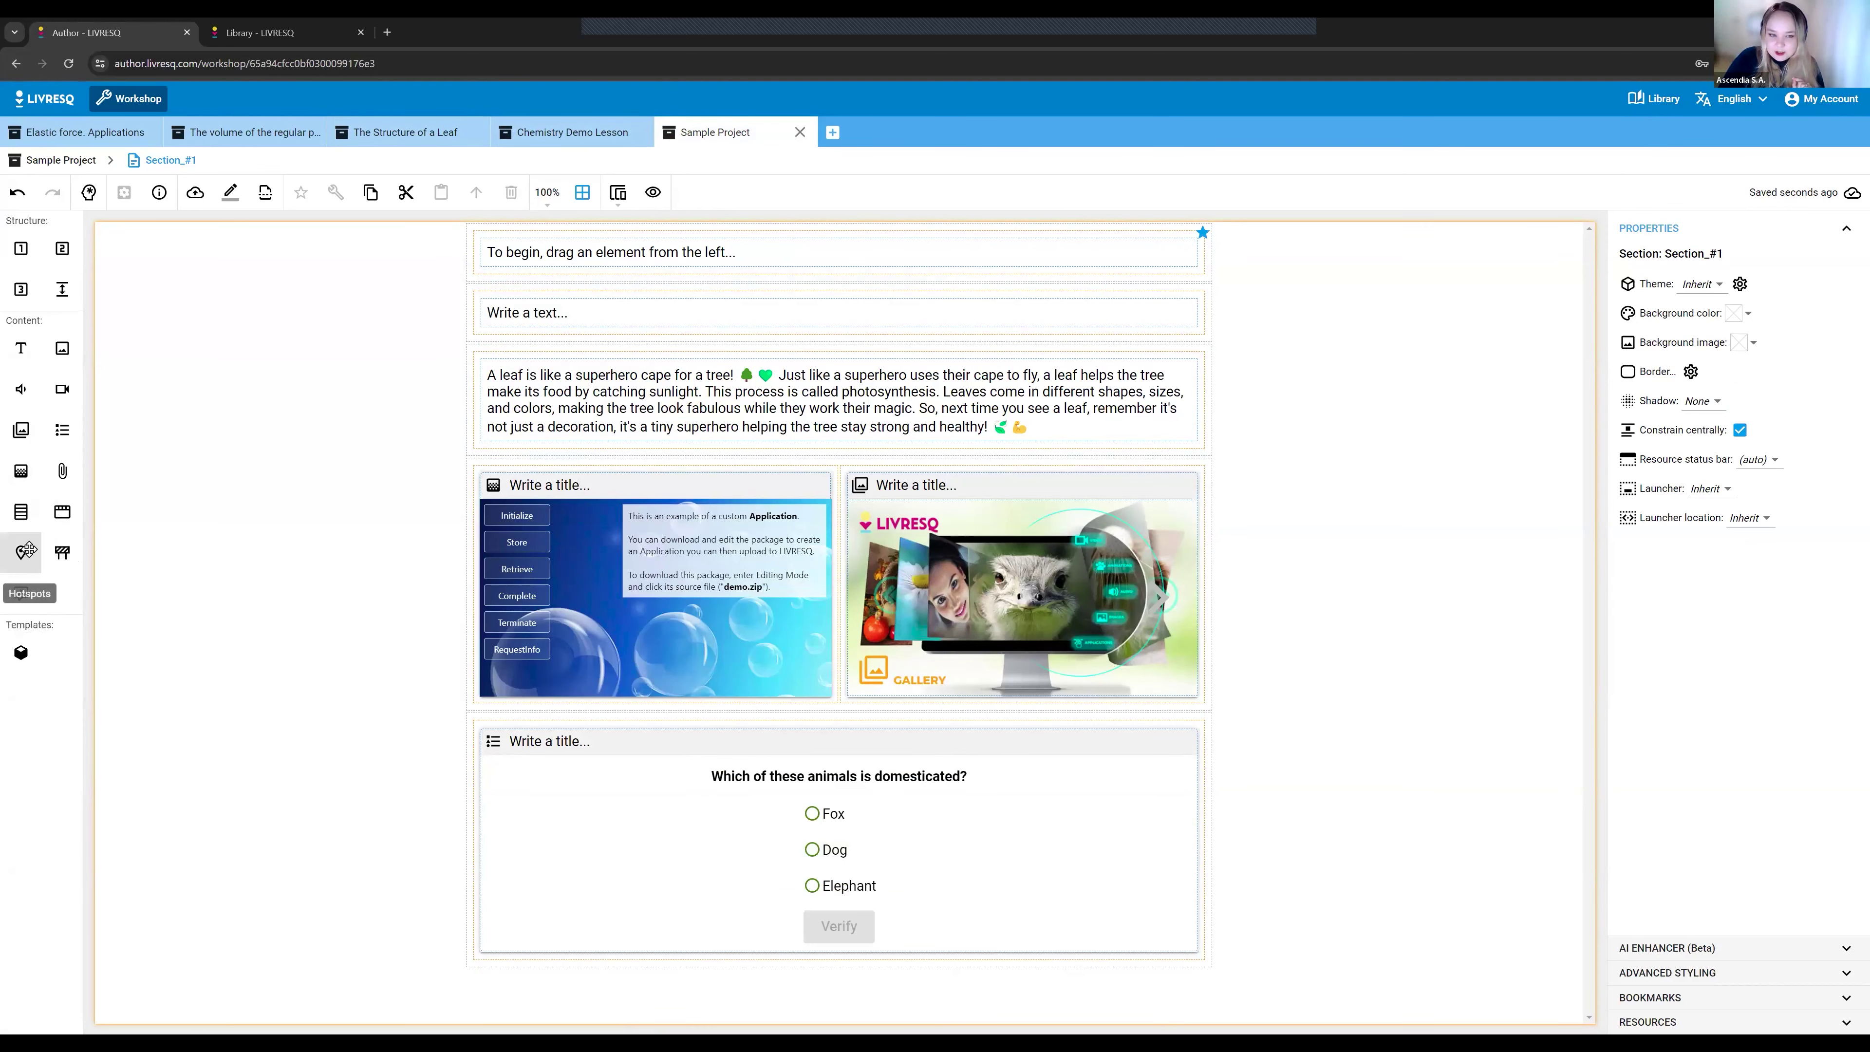
pyautogui.moveTo(29, 556); pyautogui.dragTo(520, 353)
pyautogui.moveTo(839, 617); pyautogui.dragTo(707, 495)
# - Open the Hotspots element for editing, move the marker's "Write a label title..." label lower on the image, and preview the element
pyautogui.doubleClick(757, 456)
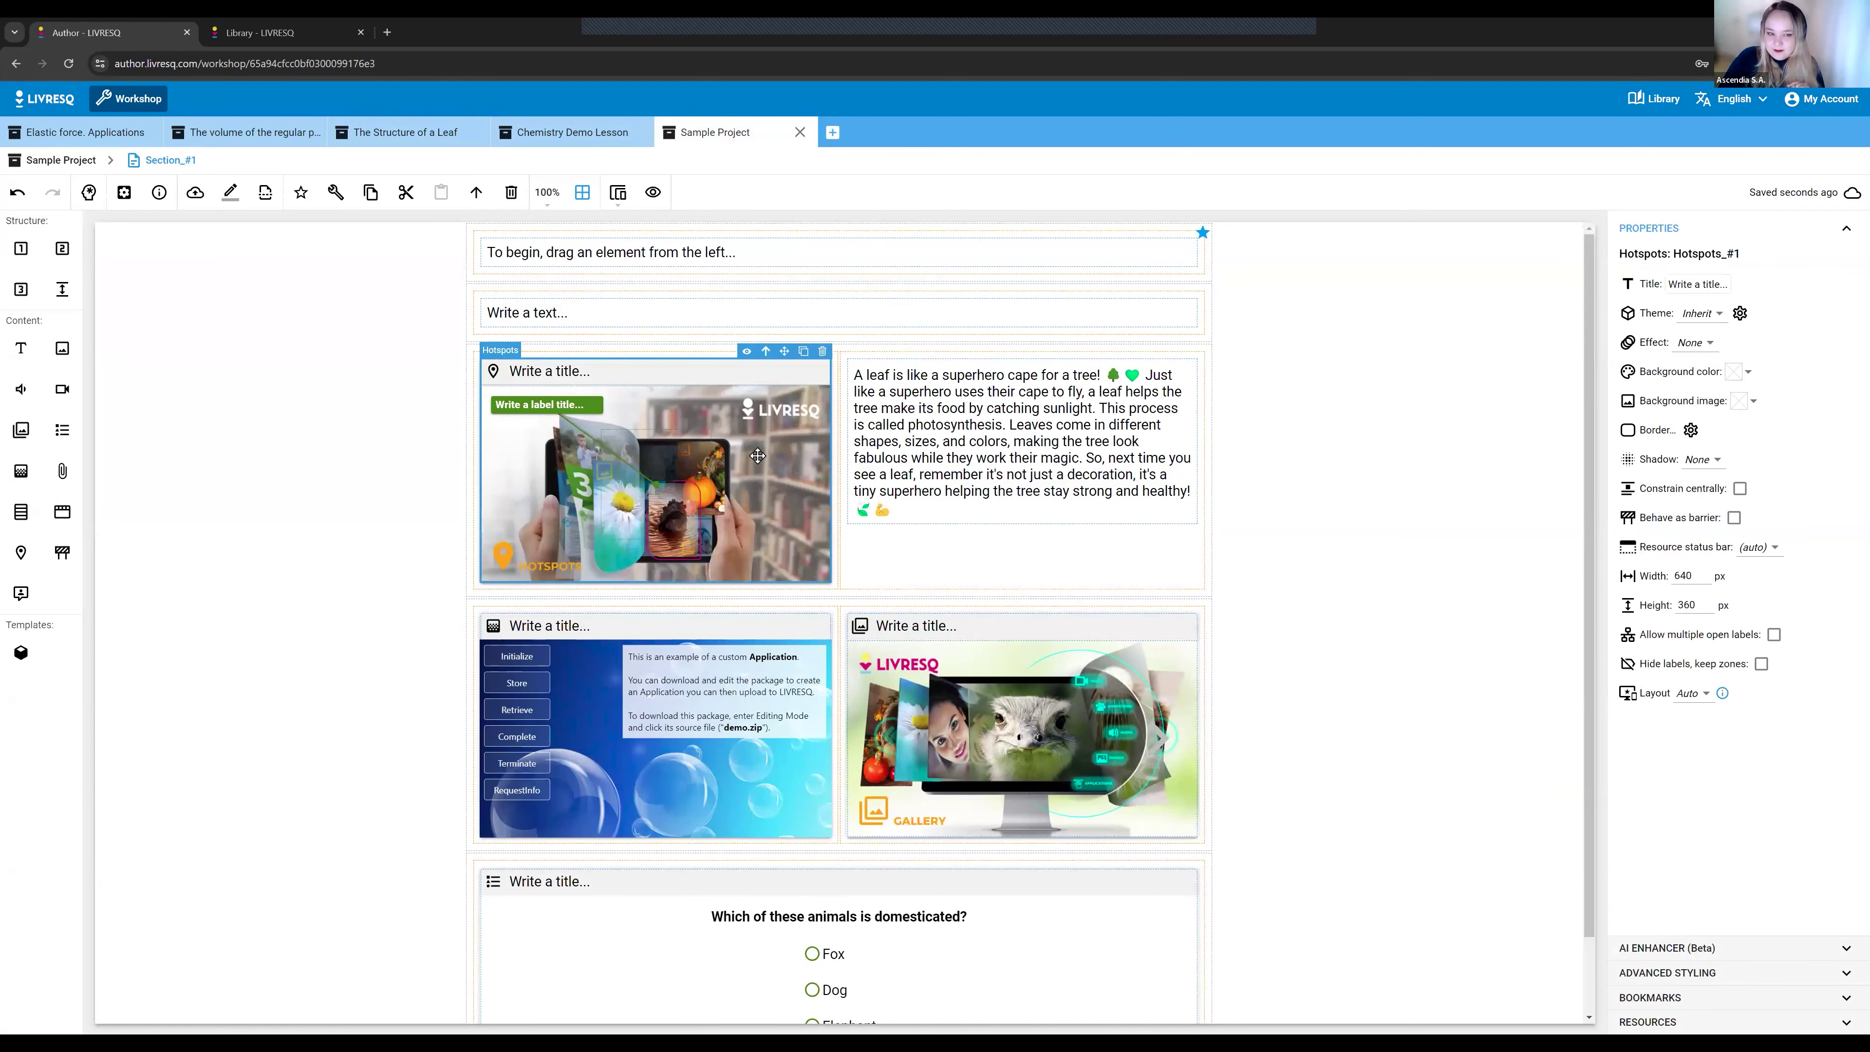
pyautogui.click(1010, 582)
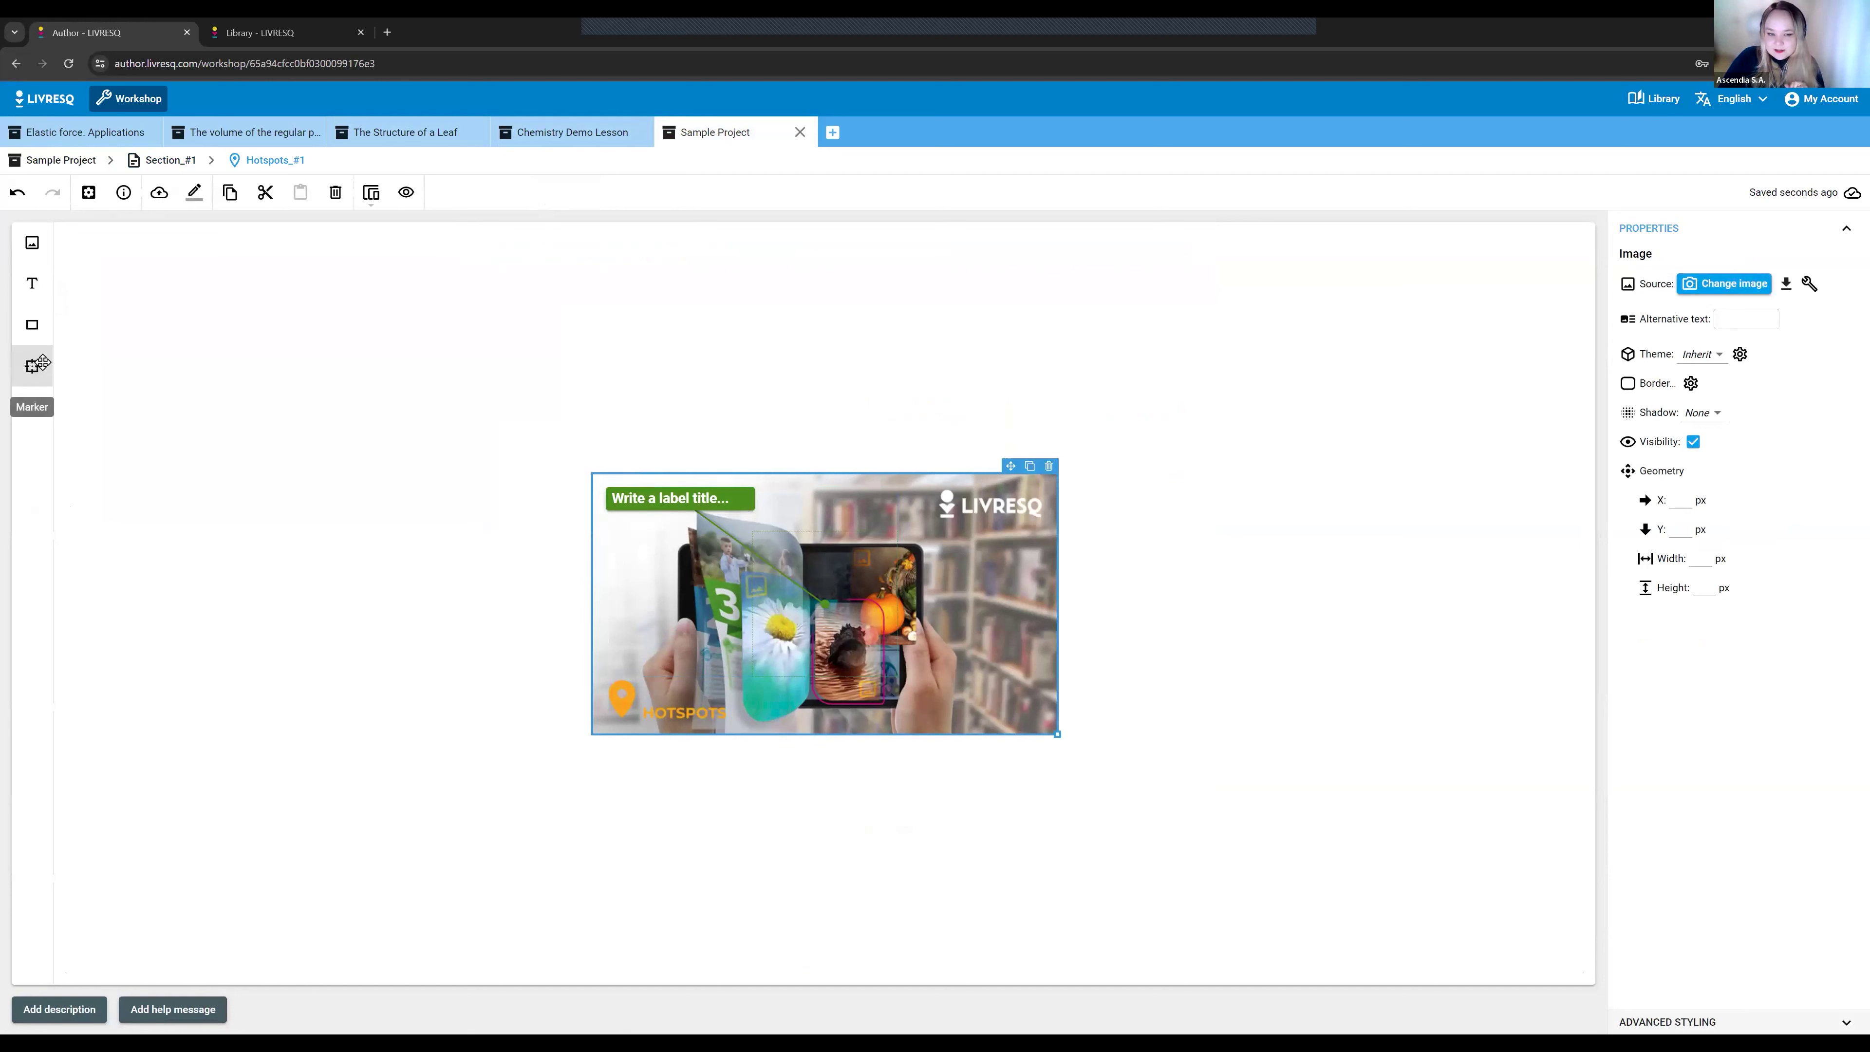
pyautogui.click(830, 558)
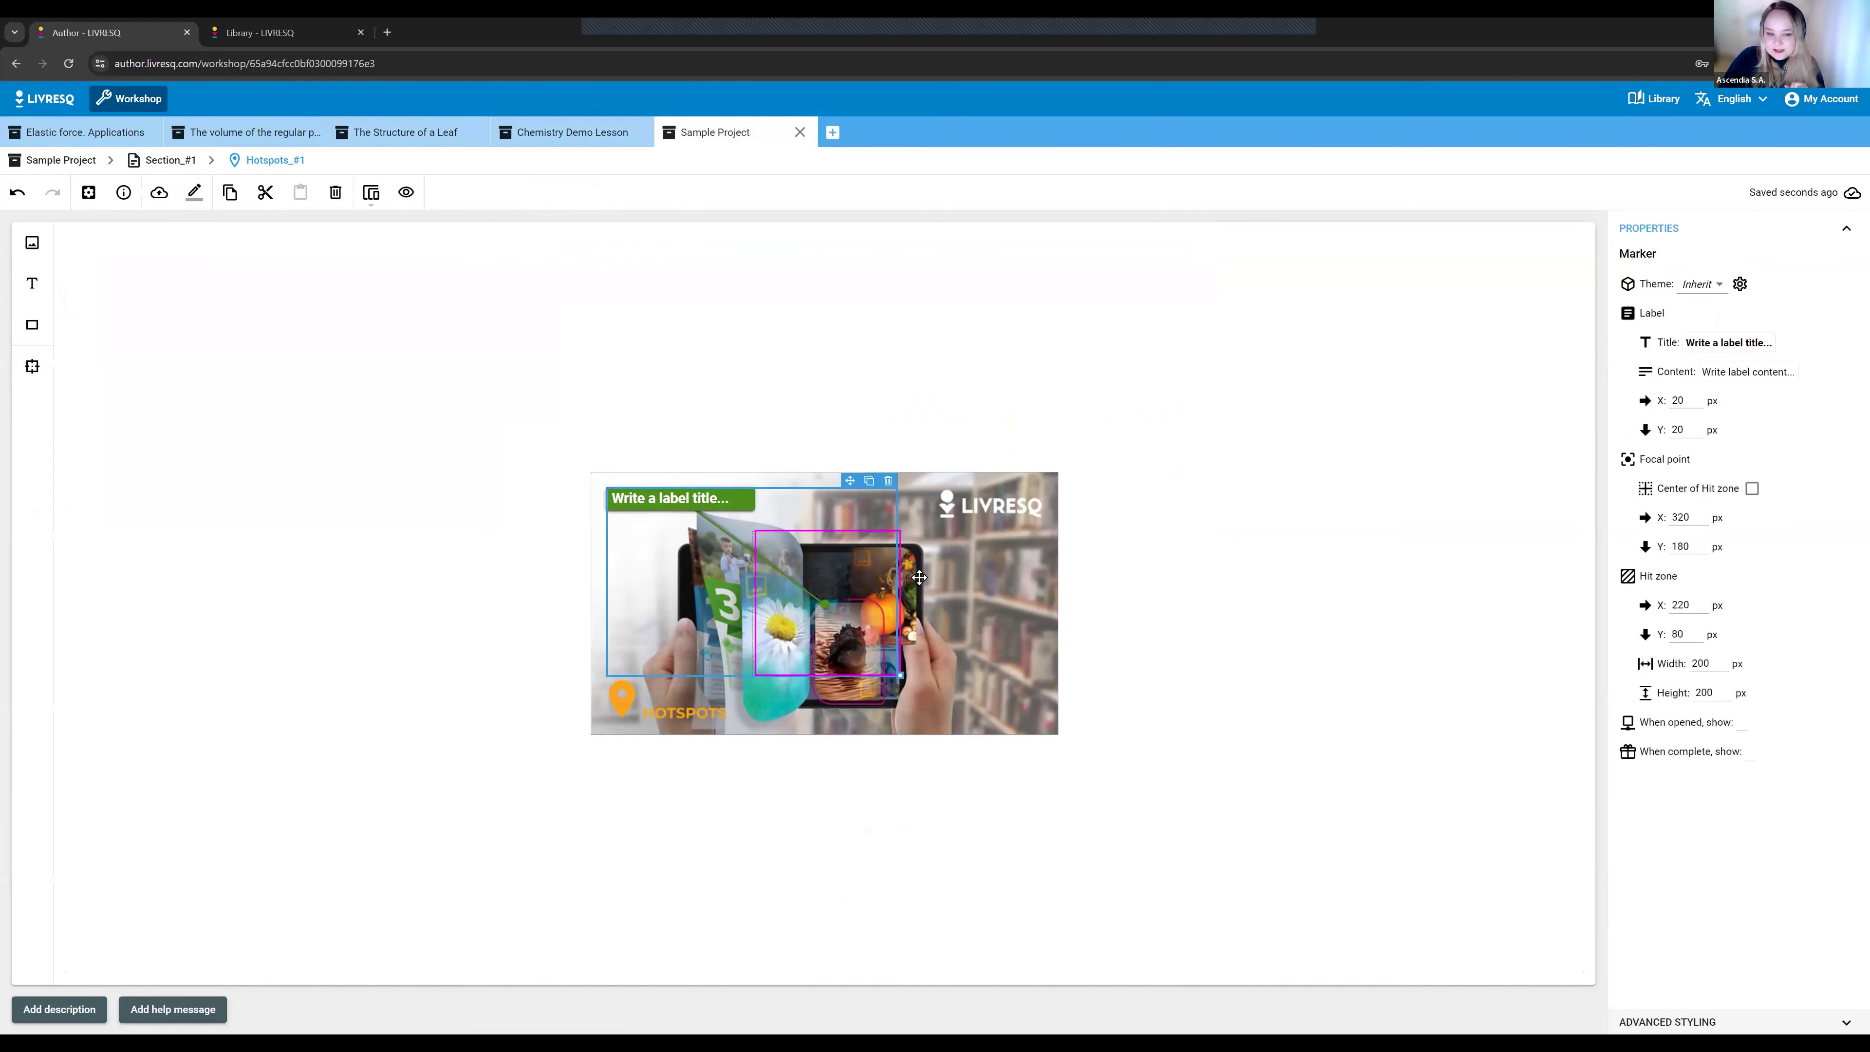
pyautogui.moveTo(698, 507)
pyautogui.mouseDown()
pyautogui.moveTo(740, 582)
pyautogui.moveTo(733, 666)
pyautogui.mouseUp()
pyautogui.click(406, 192)
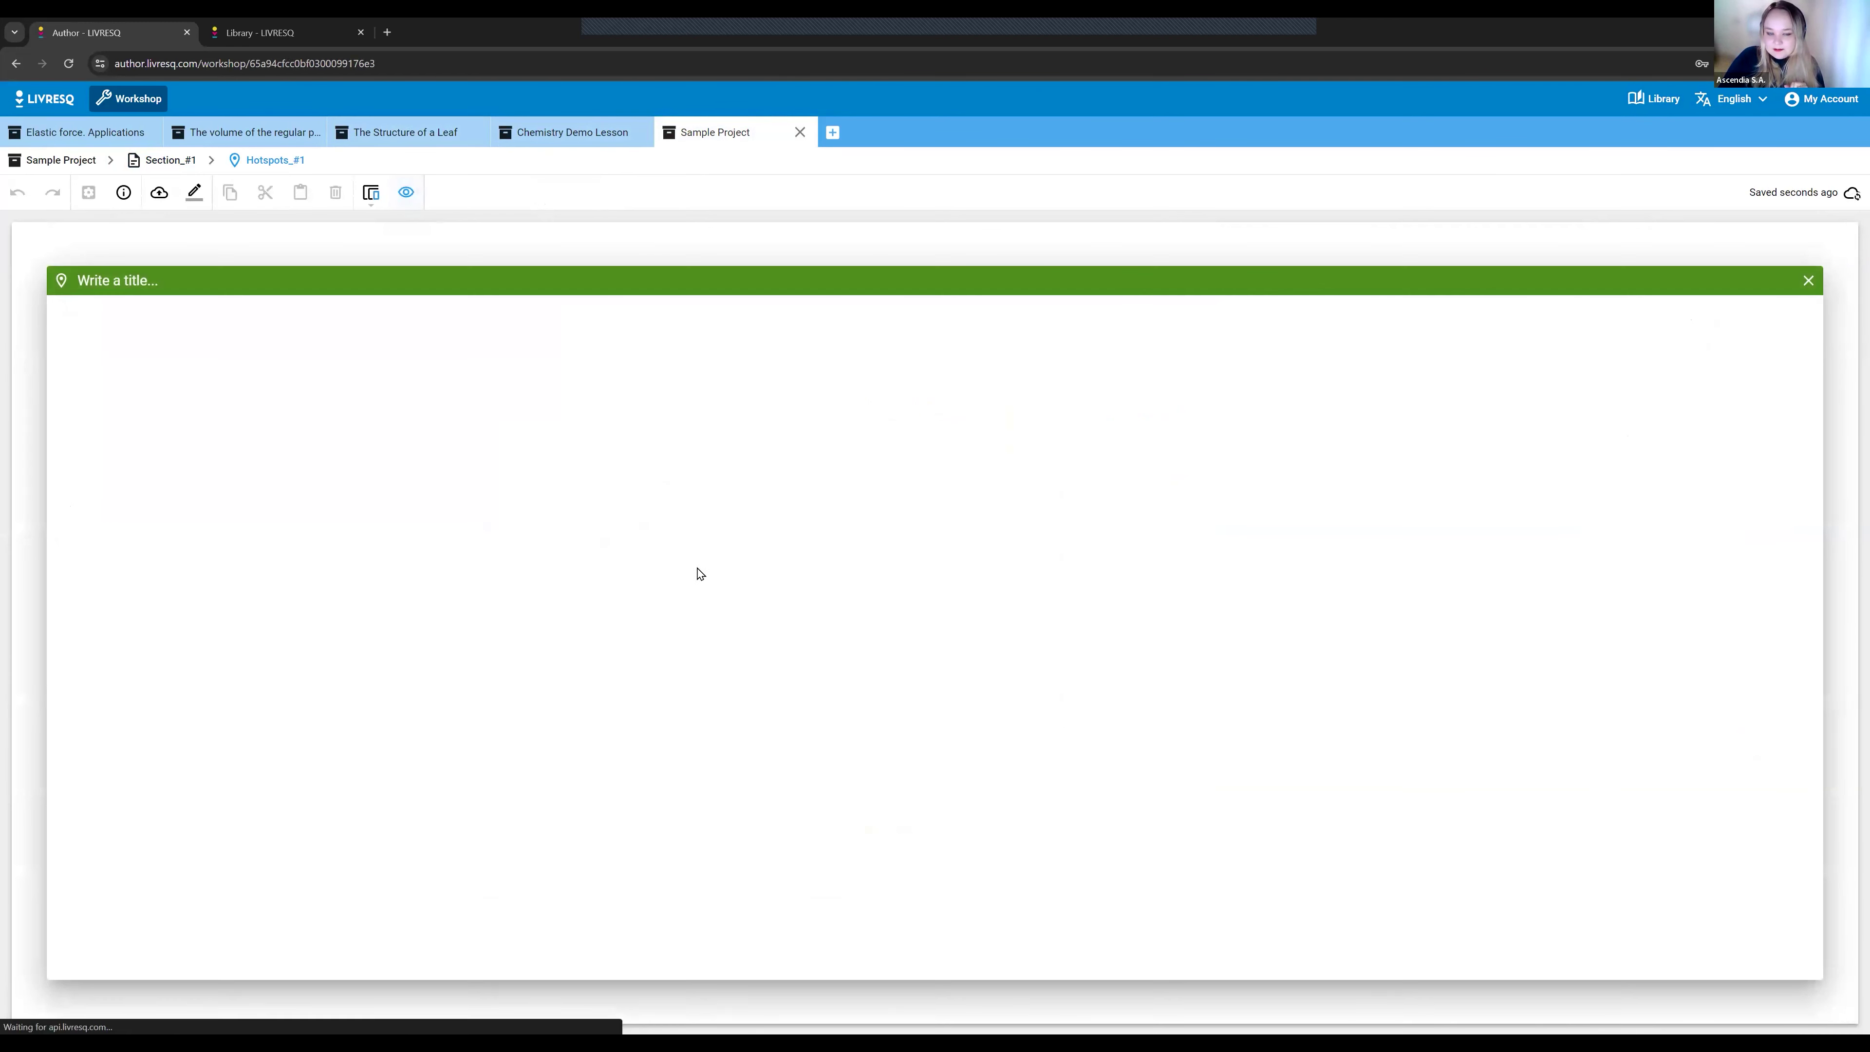